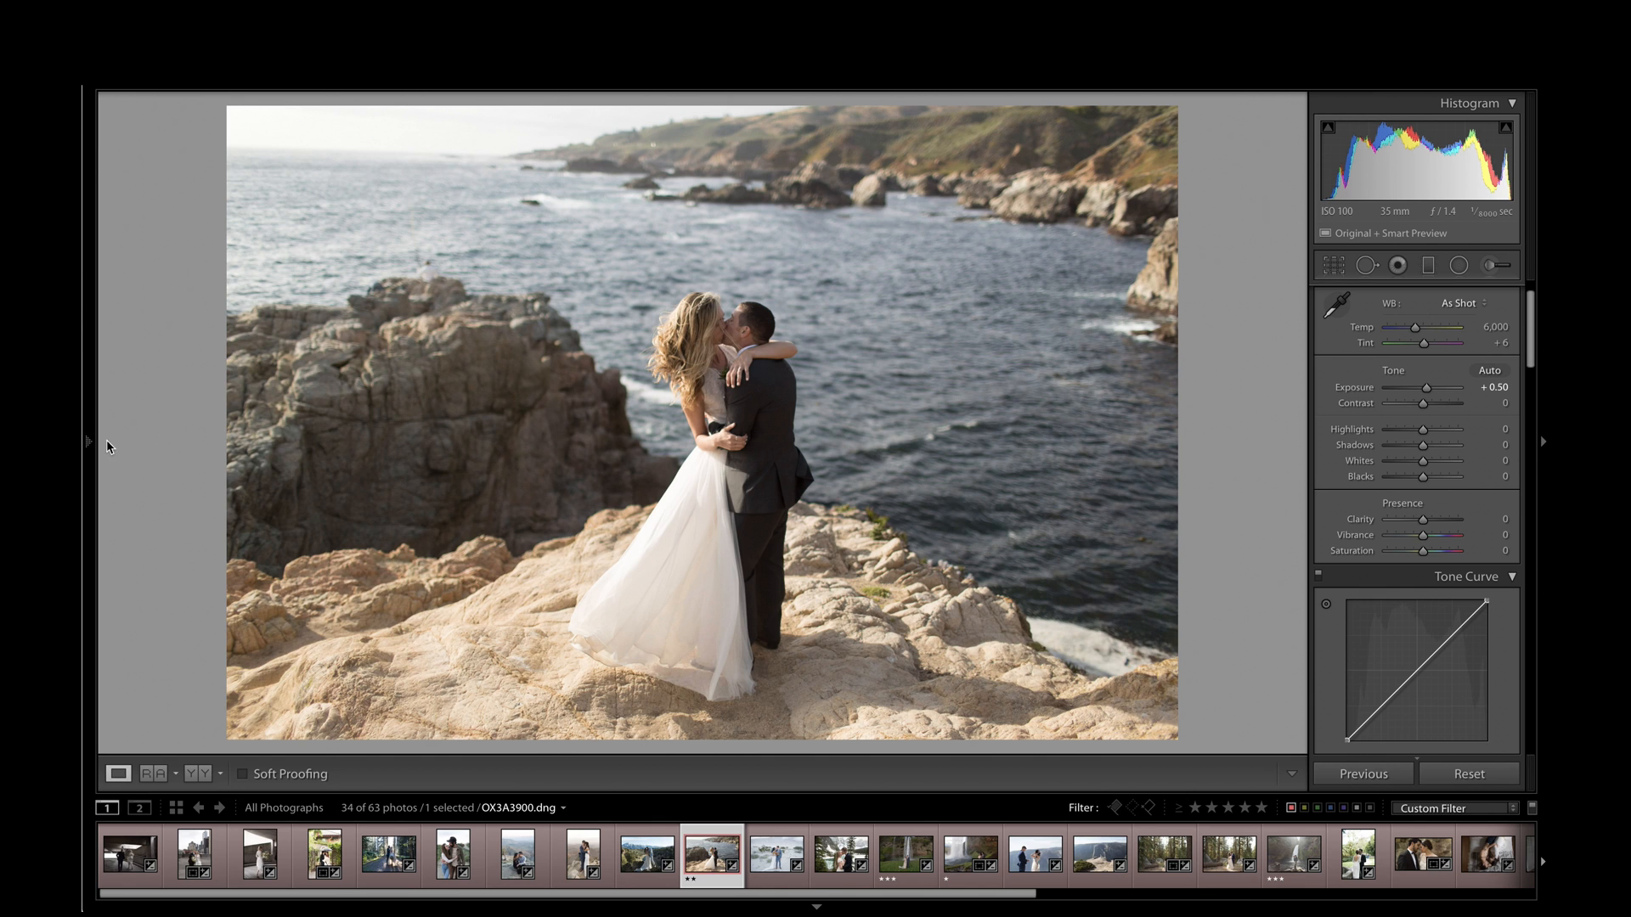
Step: Compare the Portra 160 +1 CP and Portra 160 +2 CP film presets from the Mastin Labs Portra Pushed set on the couple photo
mouse_move(88, 441)
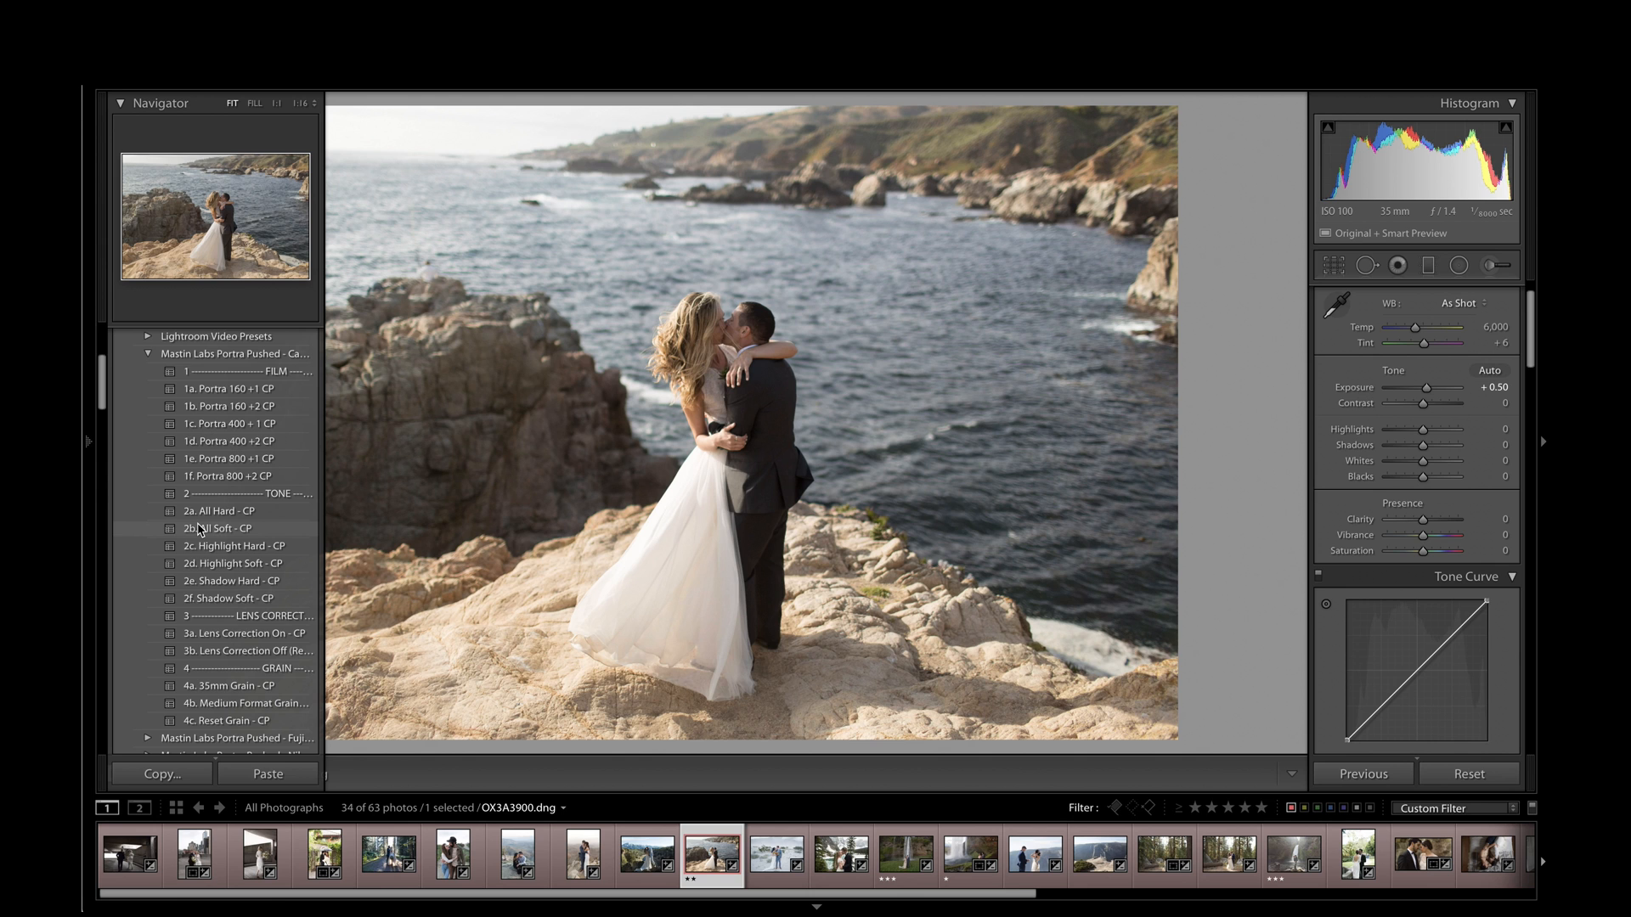
scroll(201, 528, "down", 1)
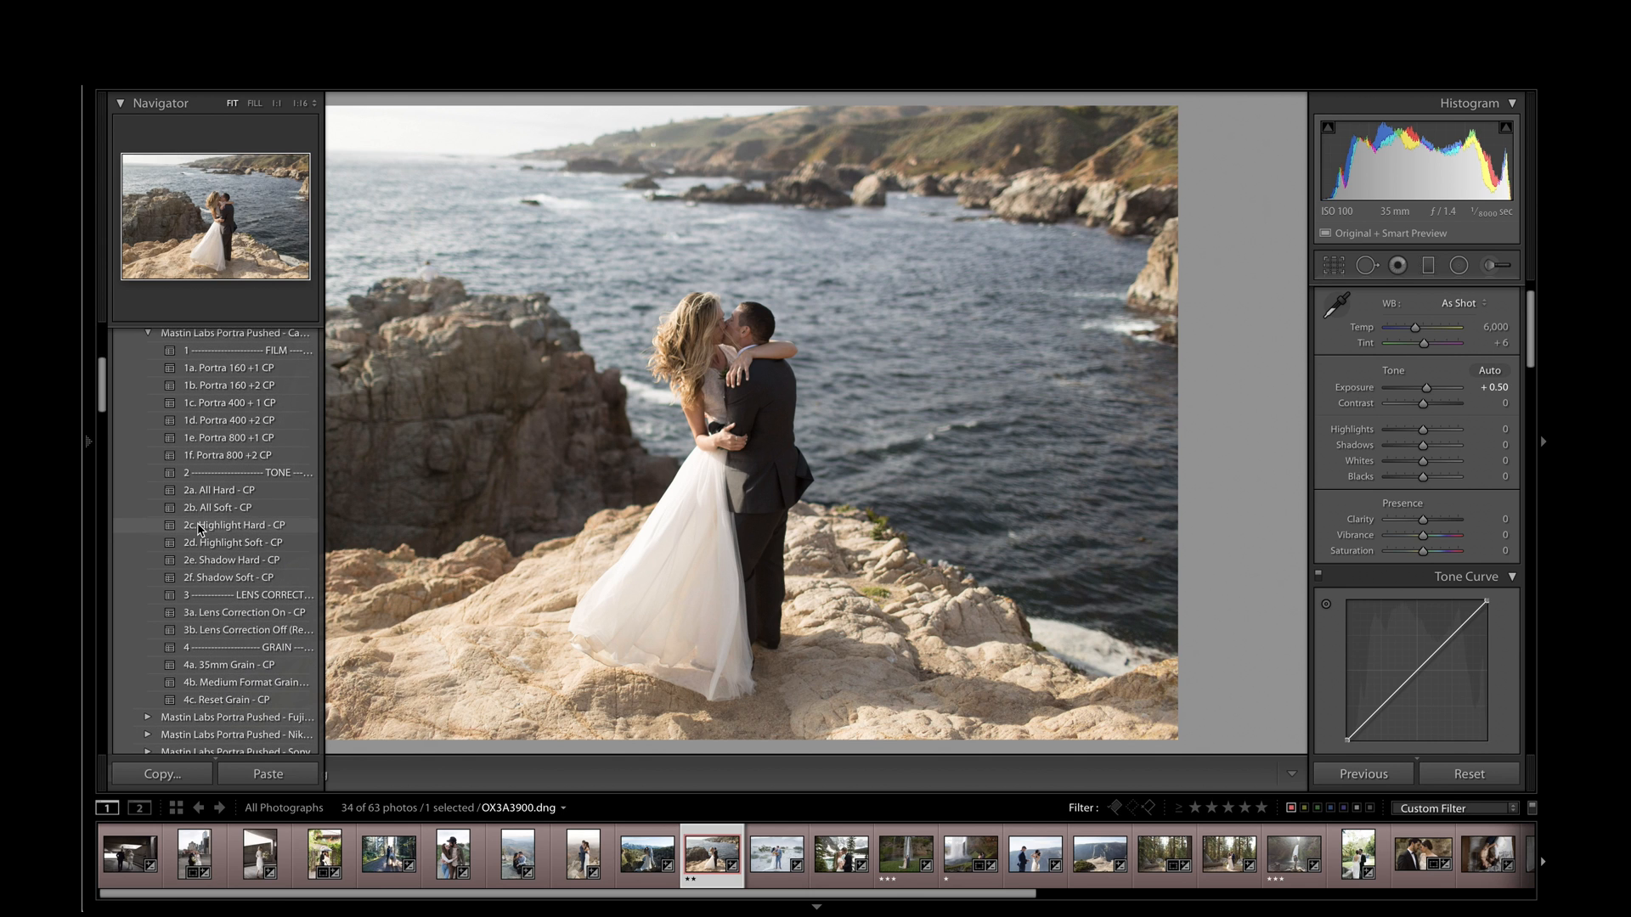
scroll(200, 528, "down", 1)
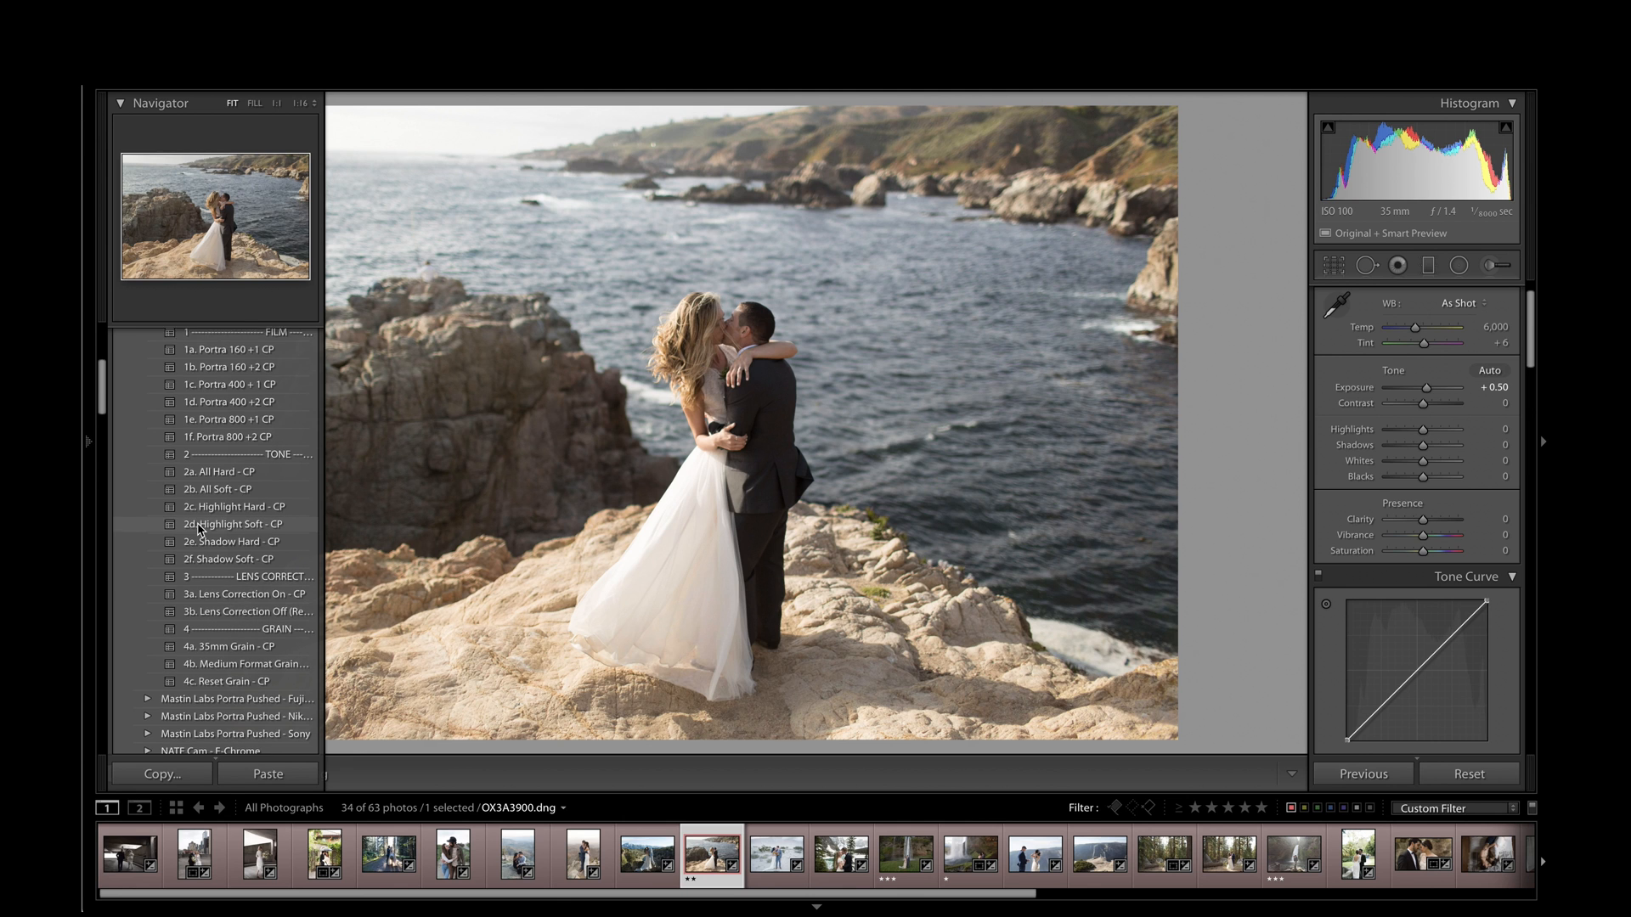
scroll(200, 528, "down", 1)
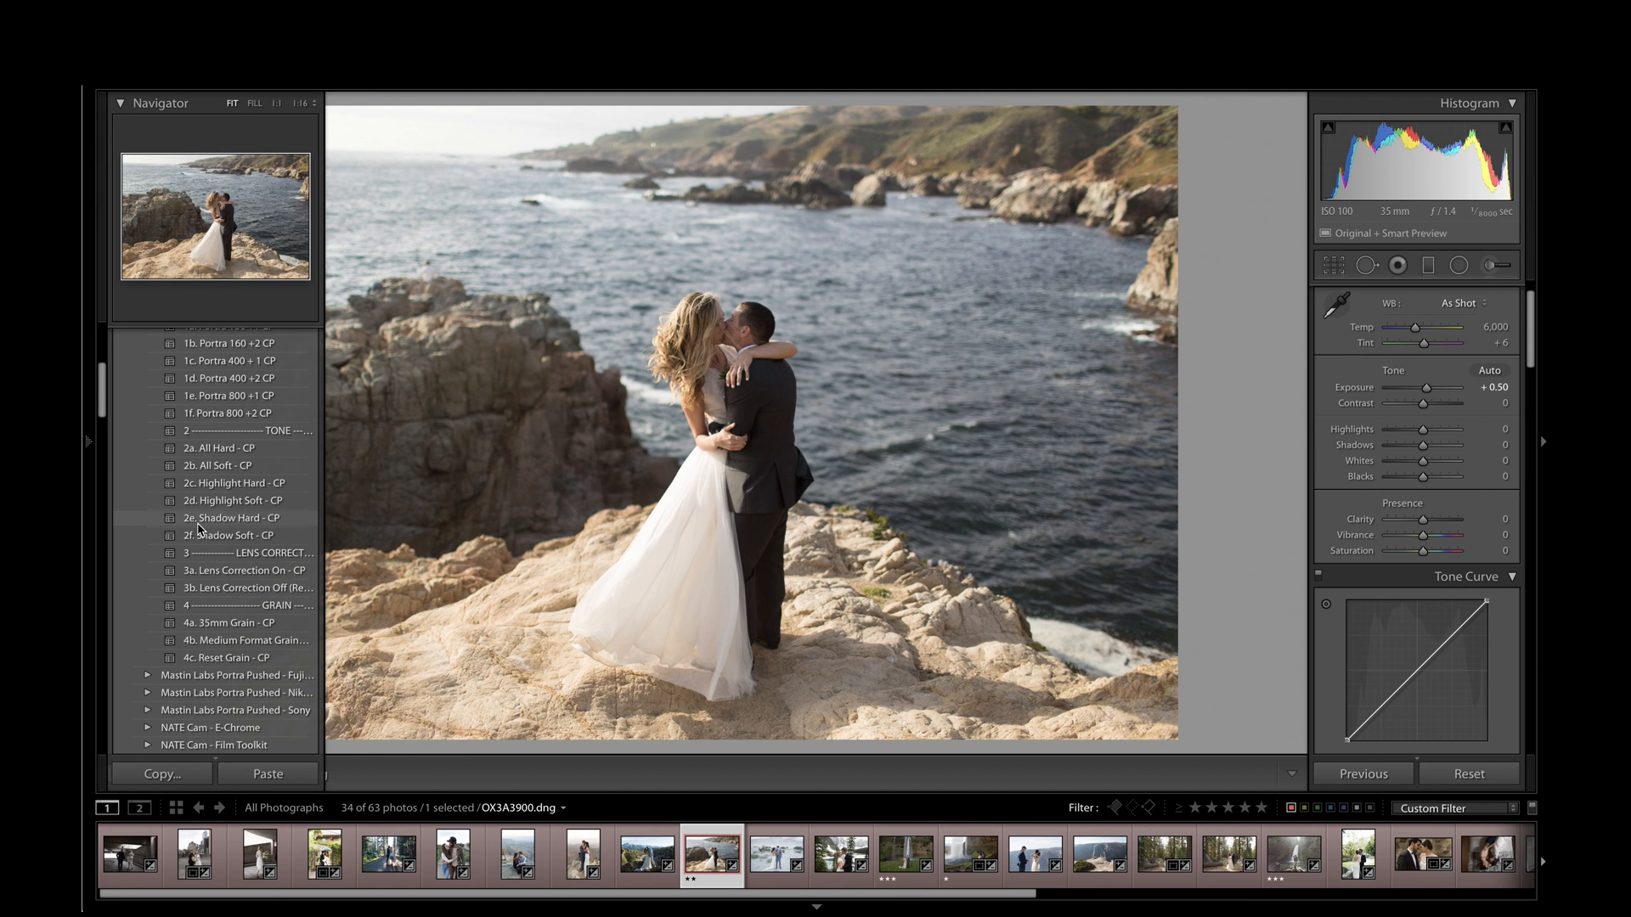
scroll(200, 529, "up", 4)
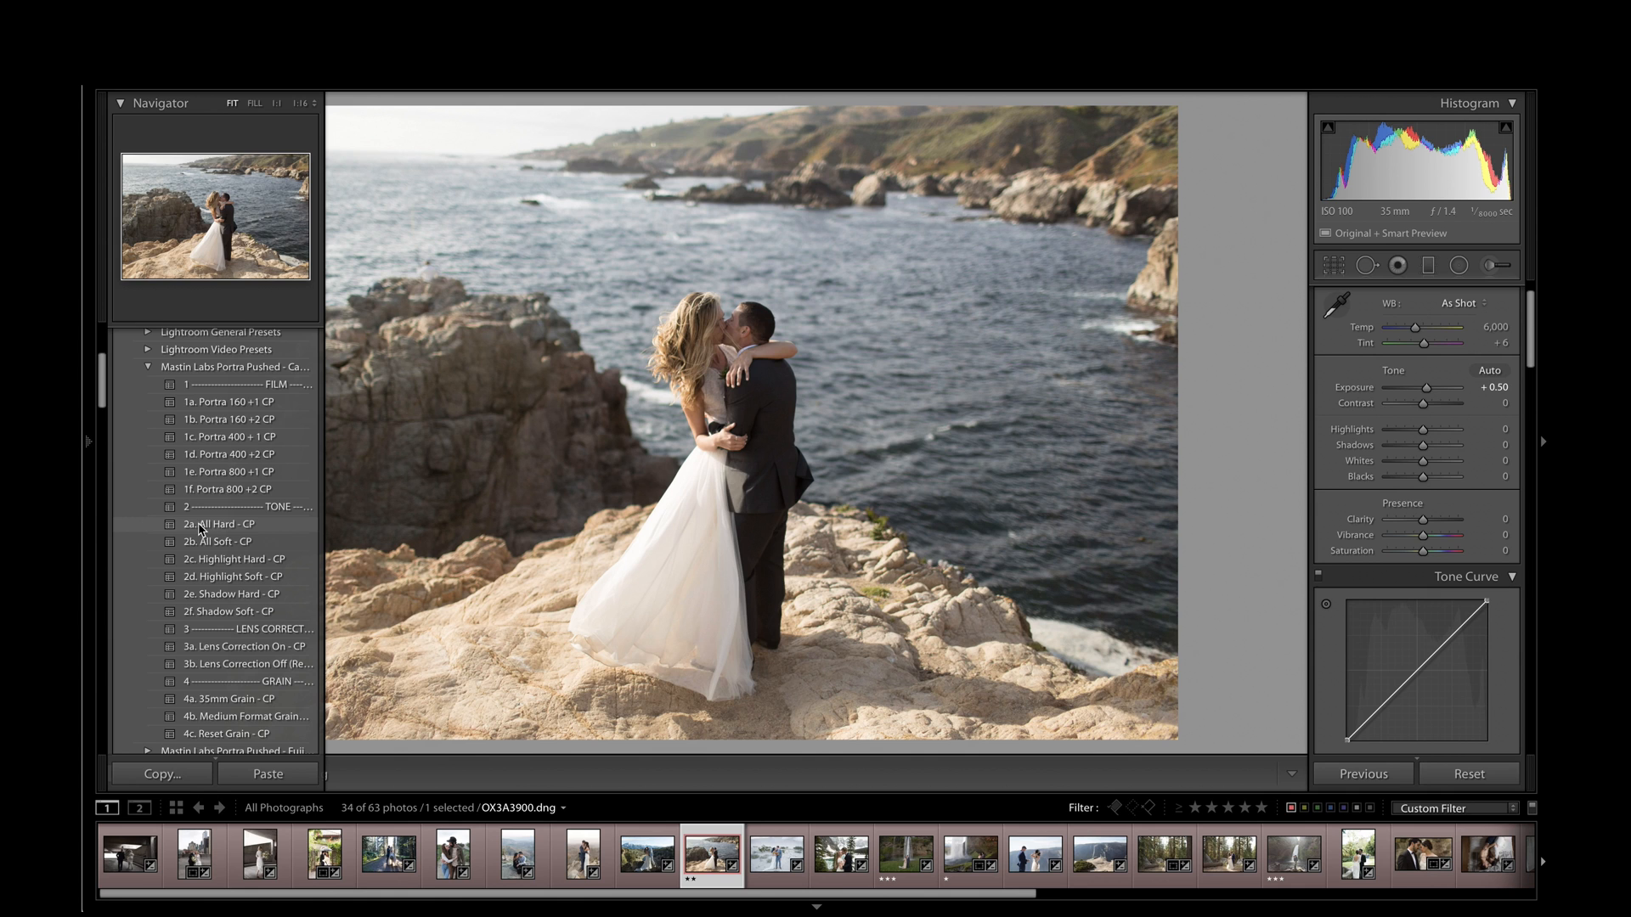
left_click(281, 402)
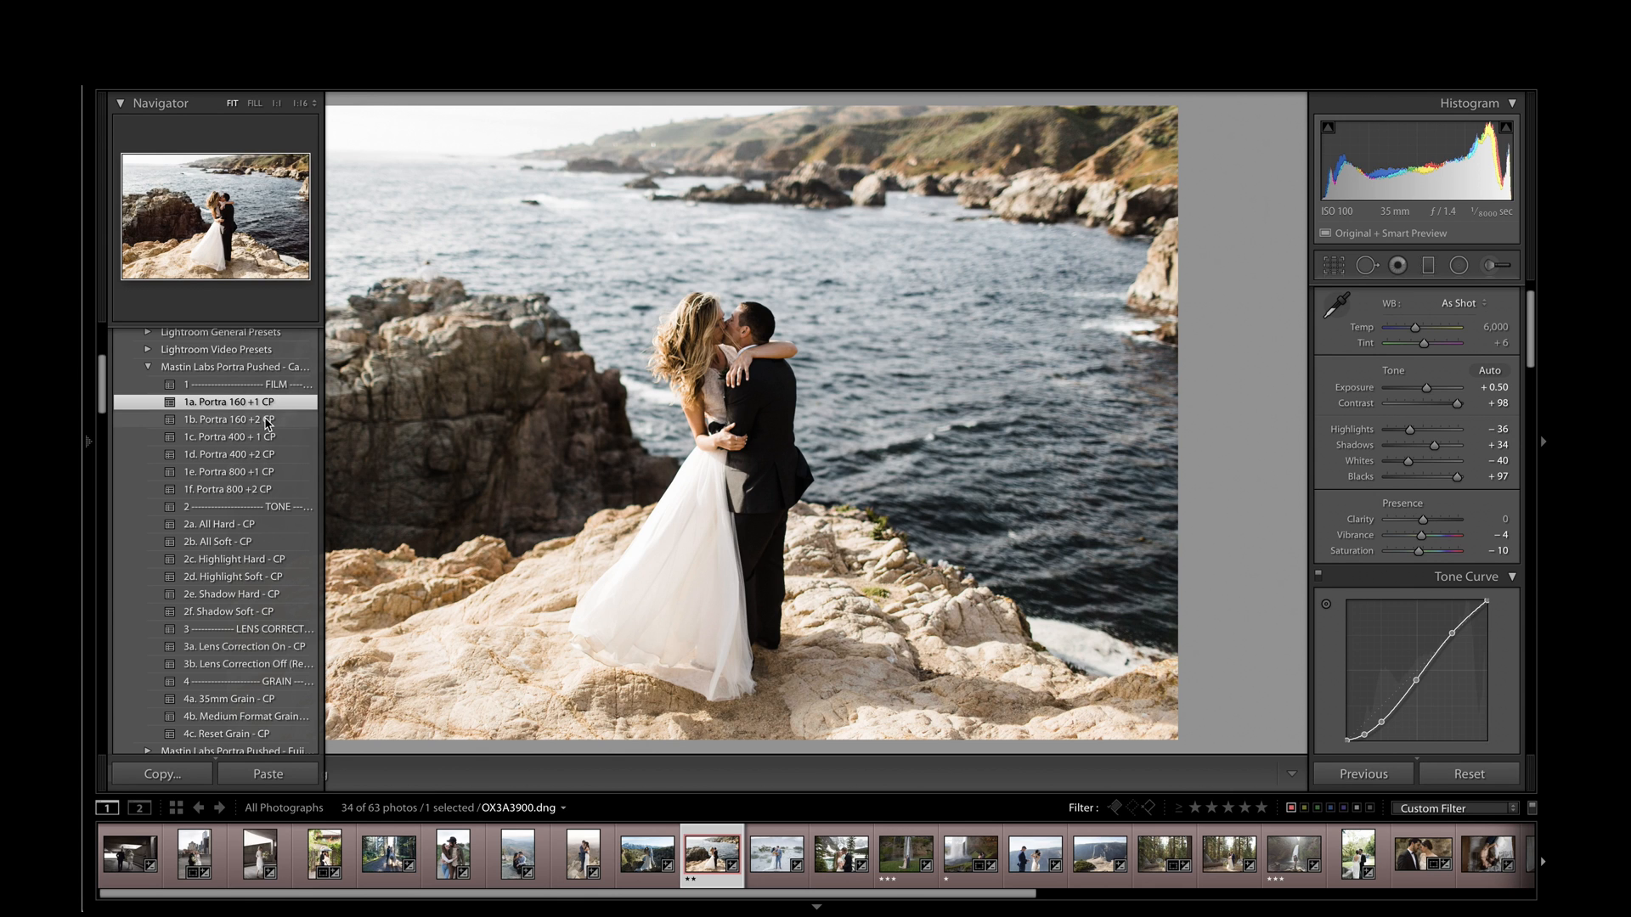
left_click(266, 420)
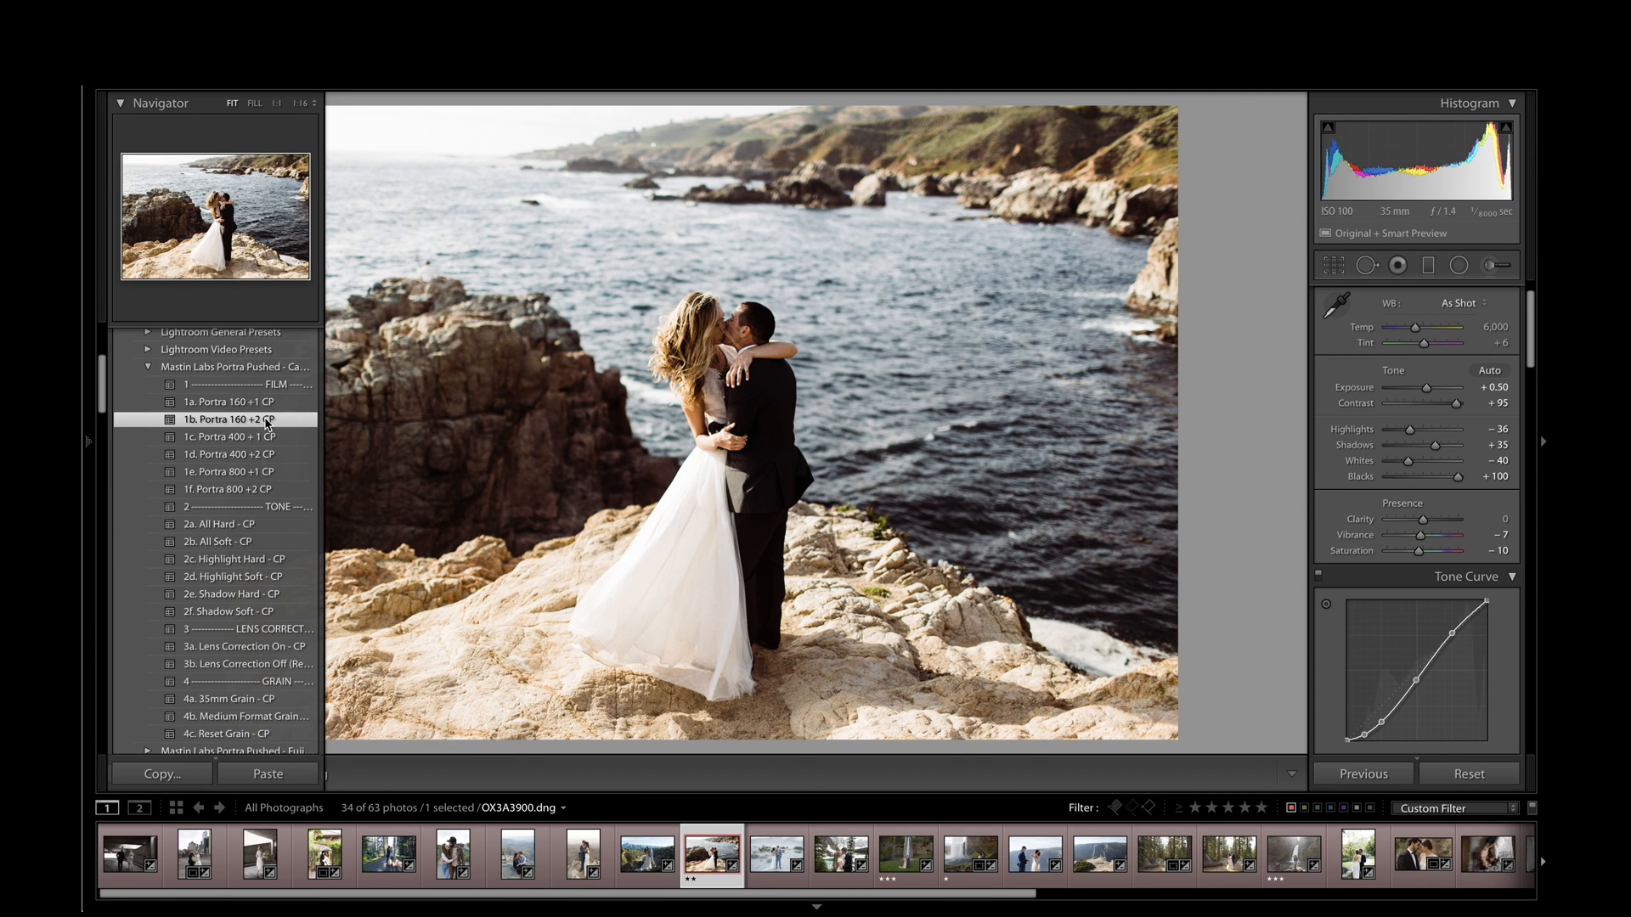
left_click(265, 403)
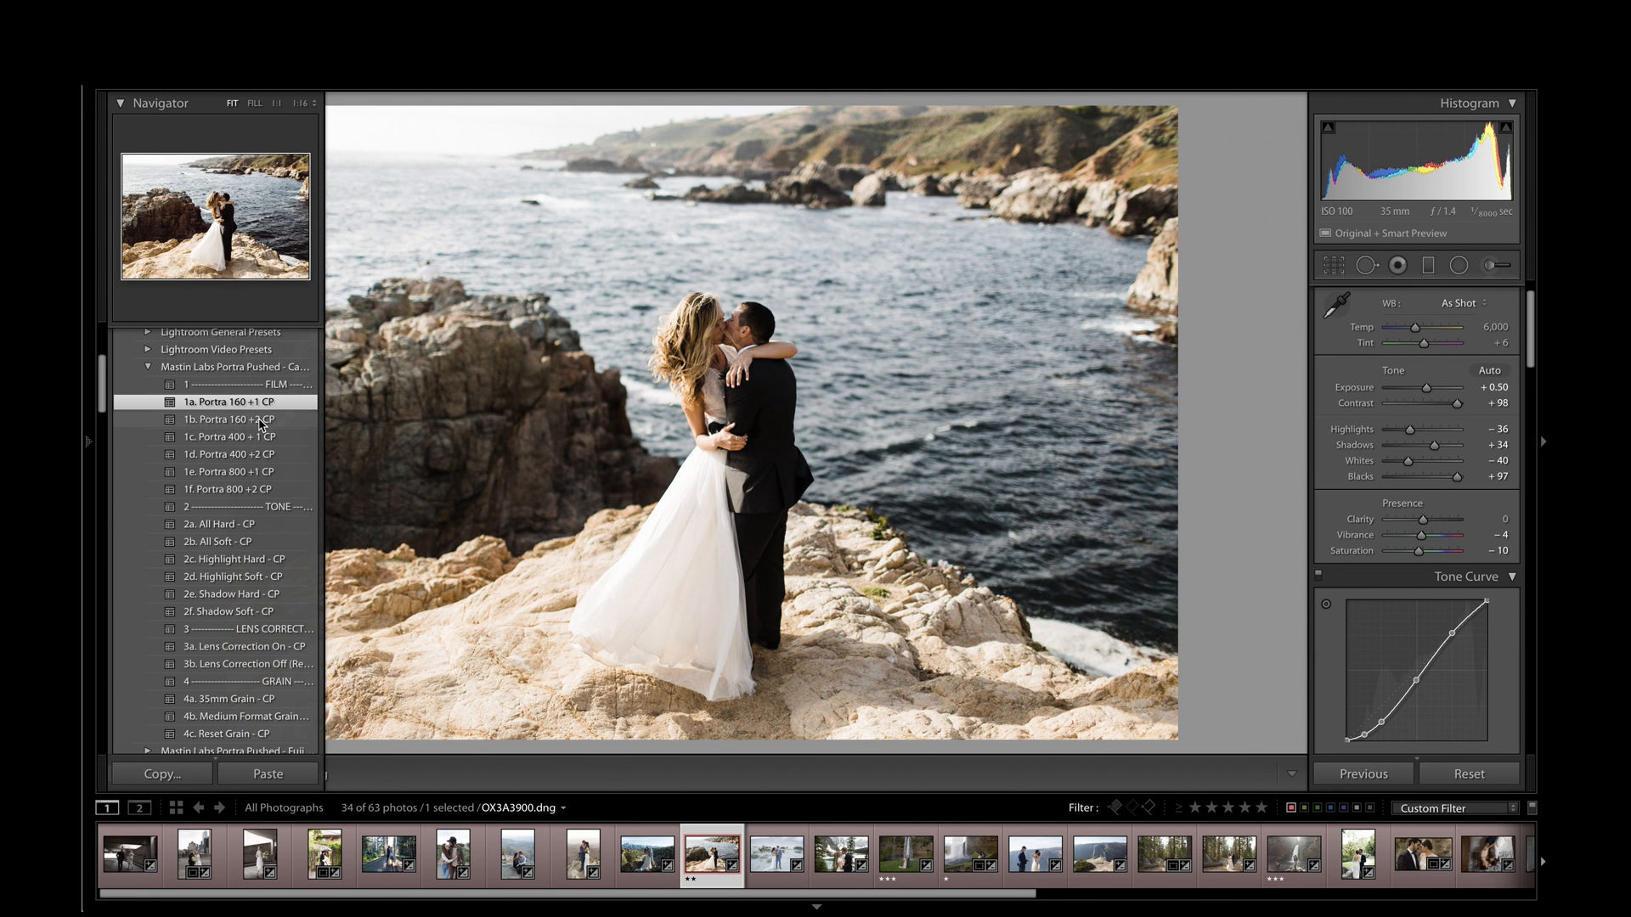
left_click(262, 422)
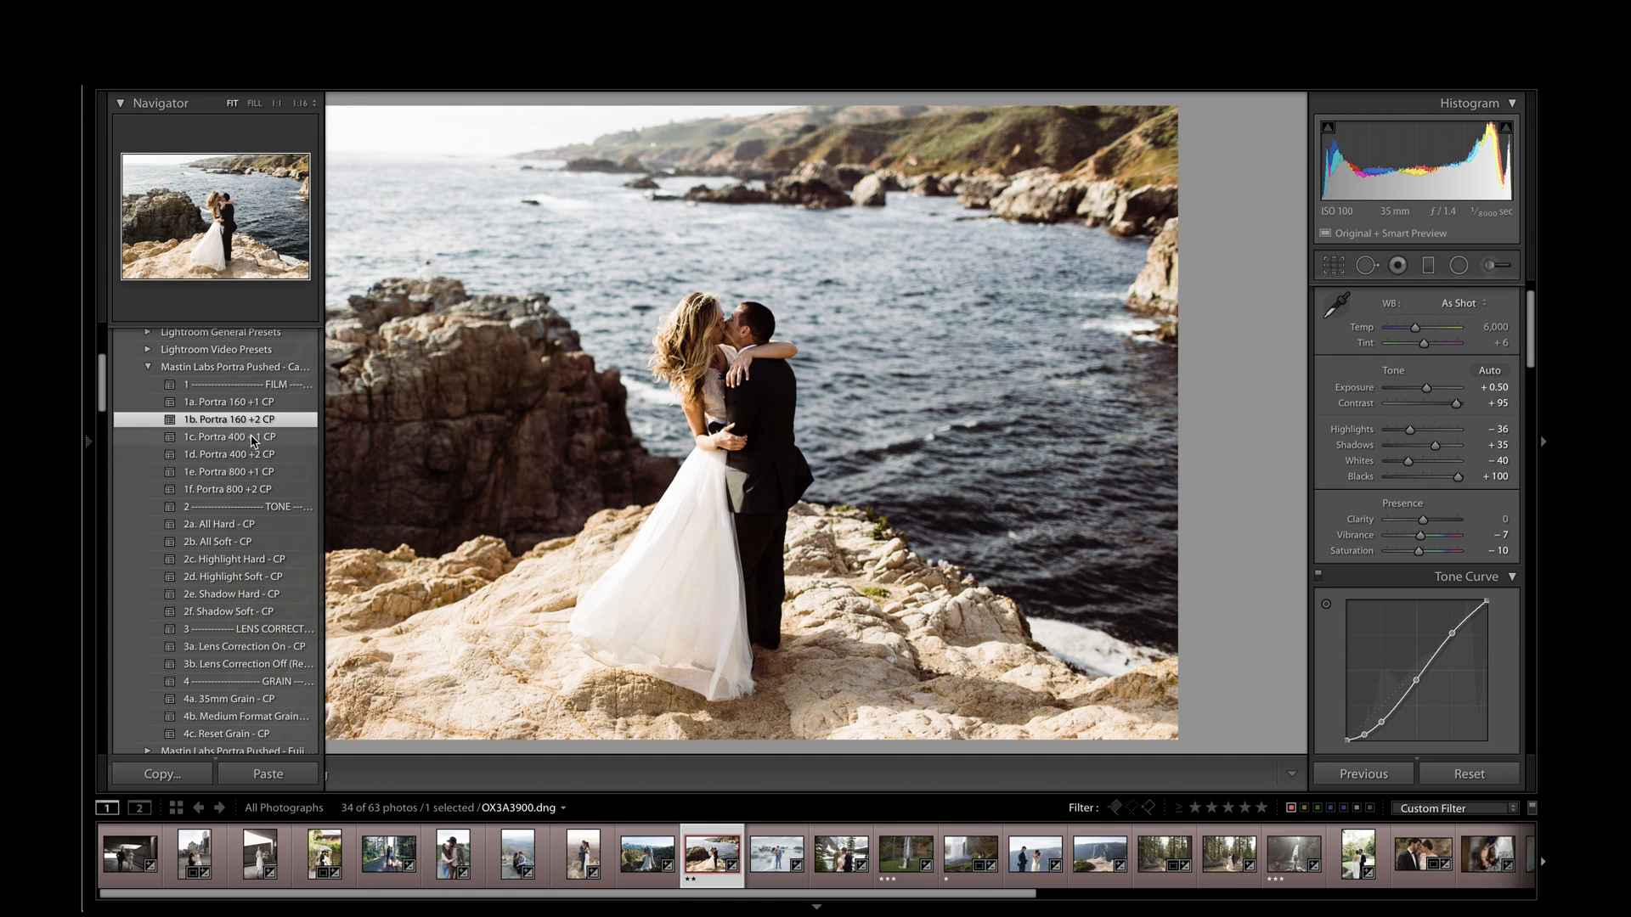
Step: Try the Portra 400 +1, 400 +2 and 800 +1 film presets and settle on Portra 800 +2 CP for the photo
left_click(251, 439)
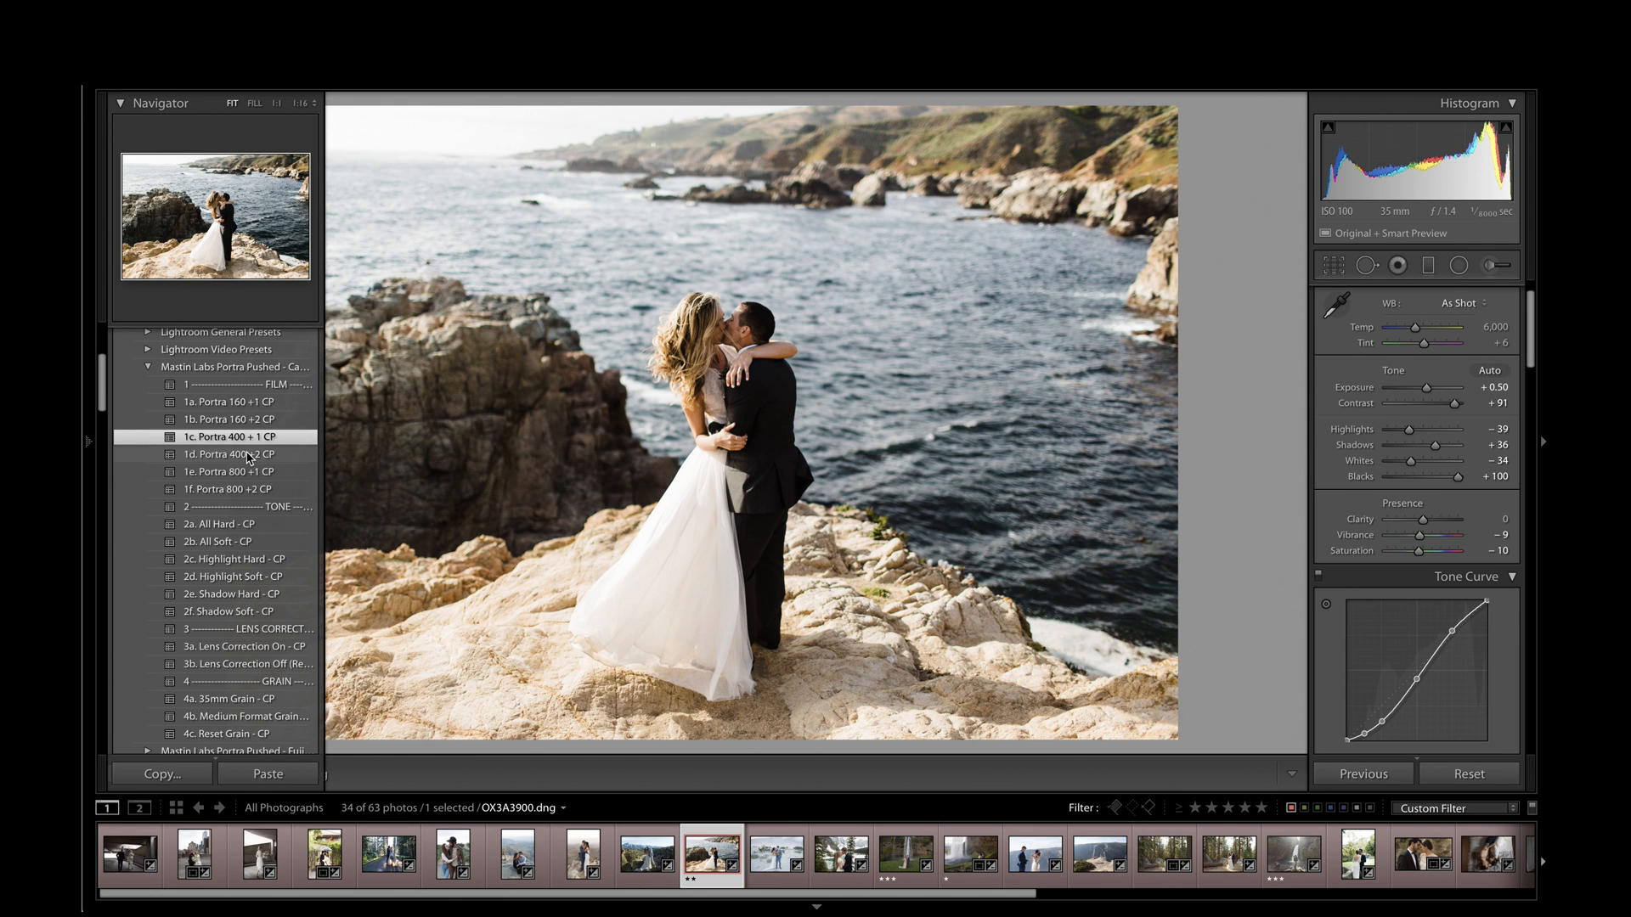
left_click(249, 455)
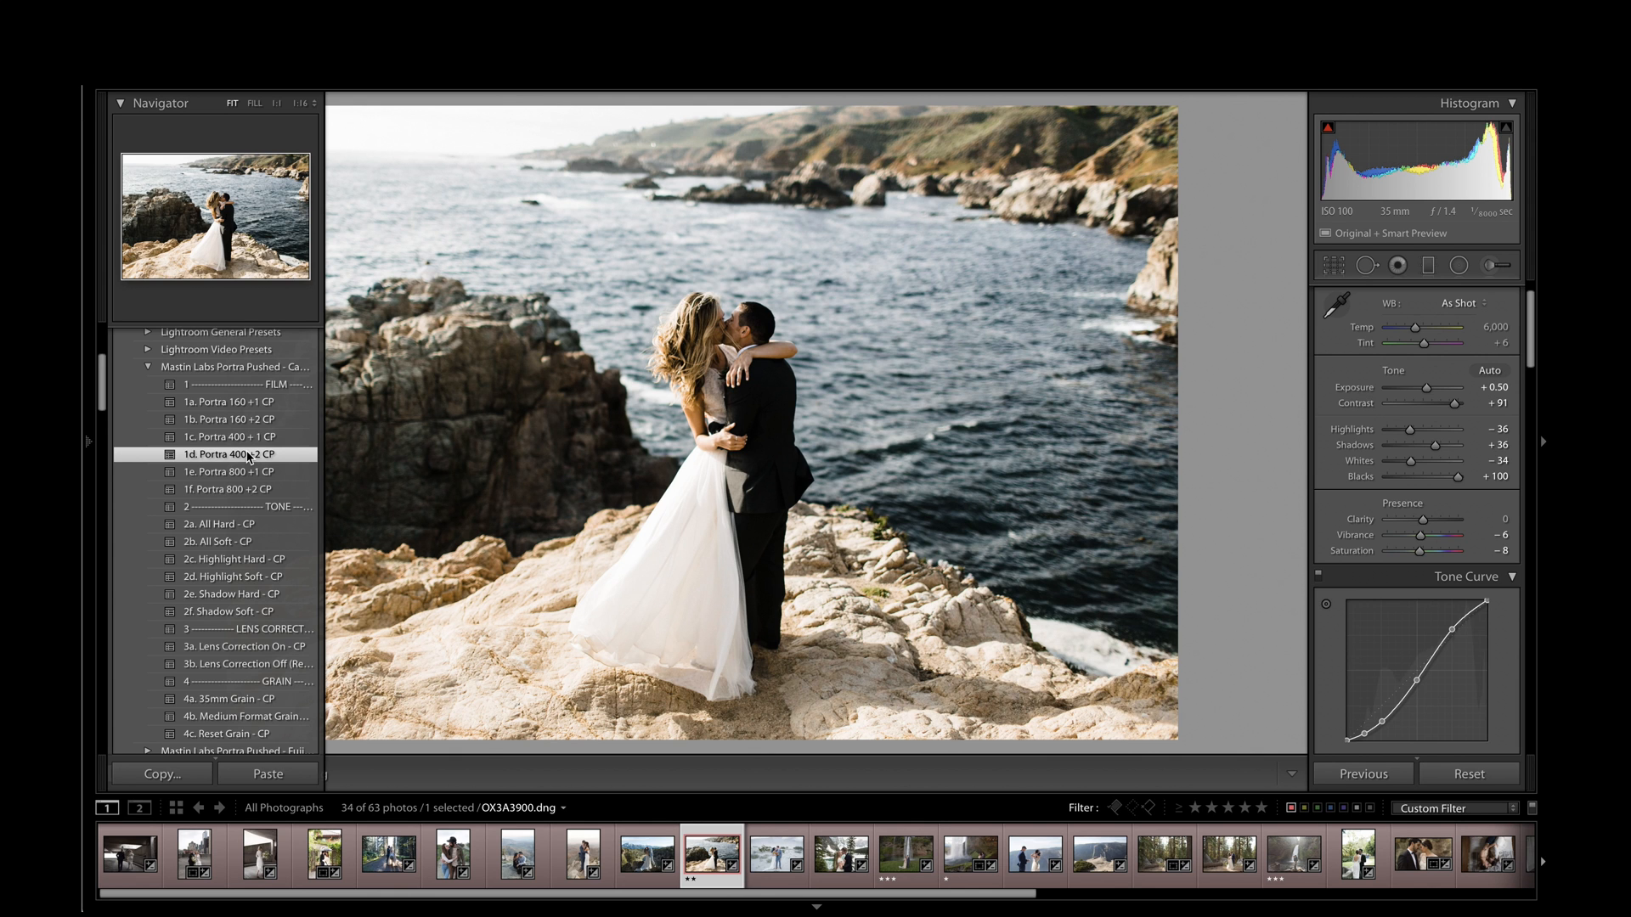
left_click(237, 474)
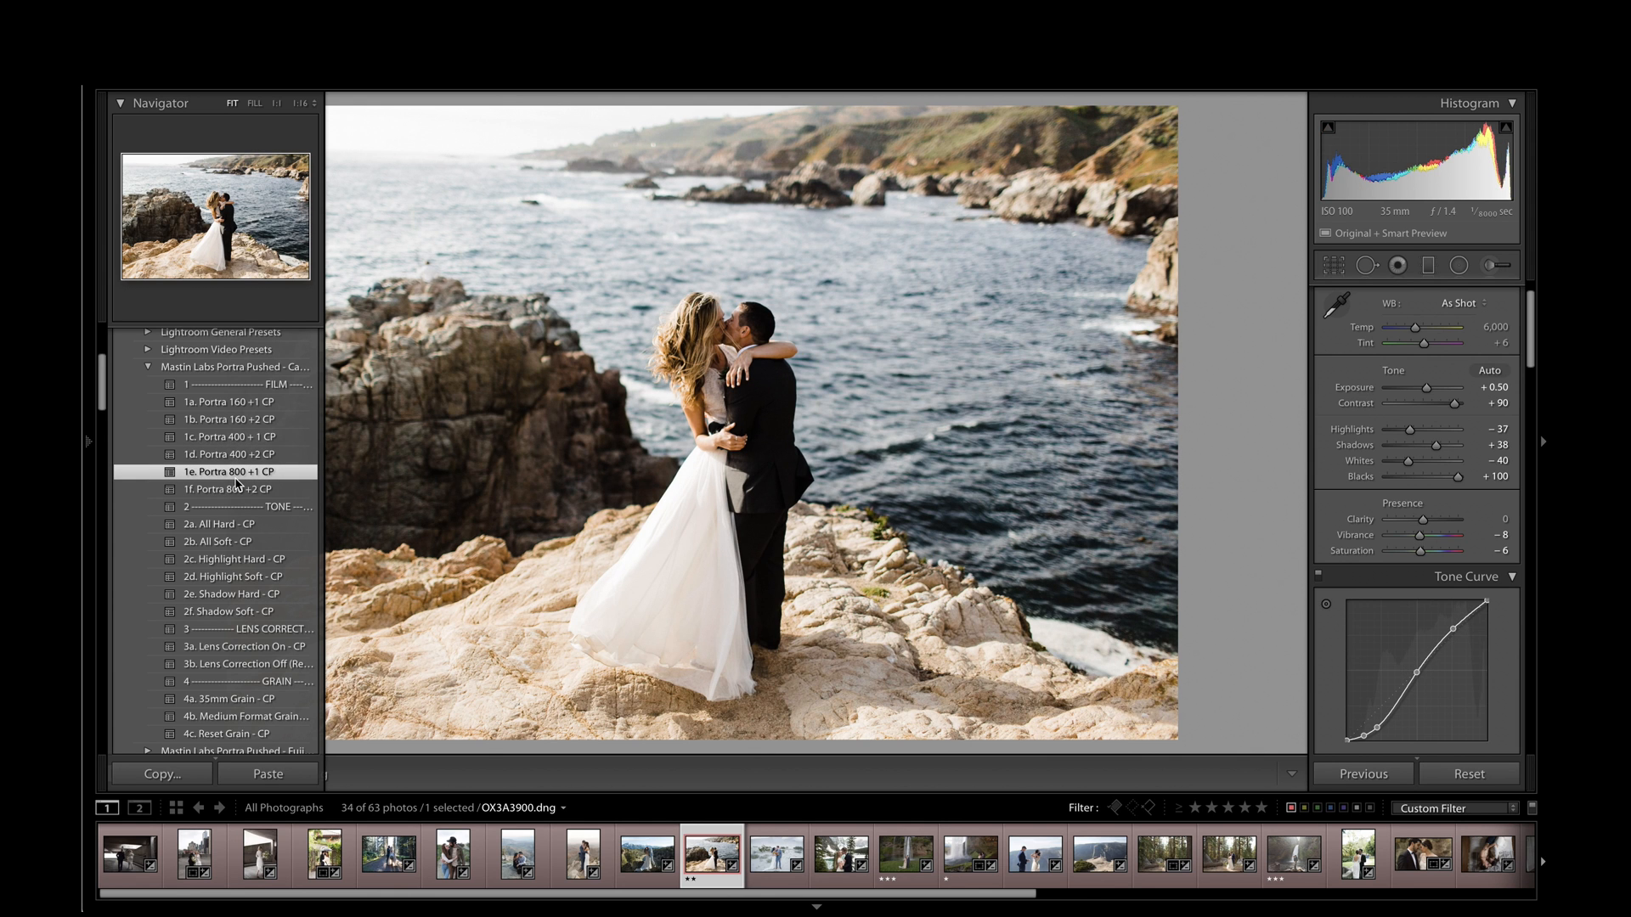
left_click(231, 491)
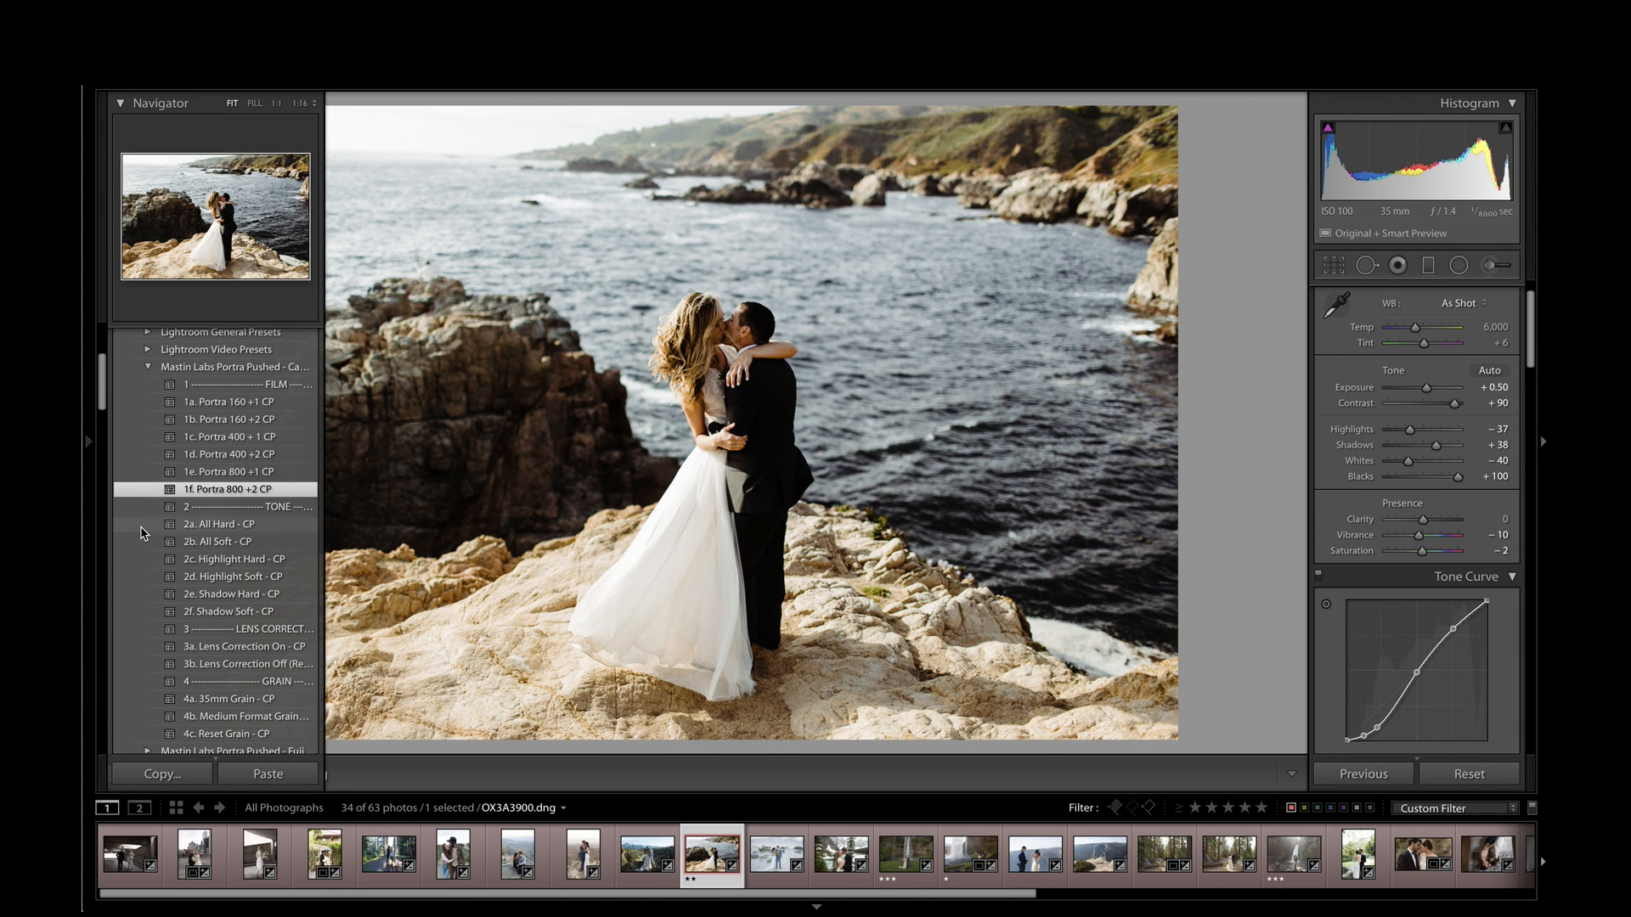
Step: Try the All Hard - CP and All Soft - CP tone presets on the photo
left_click(225, 531)
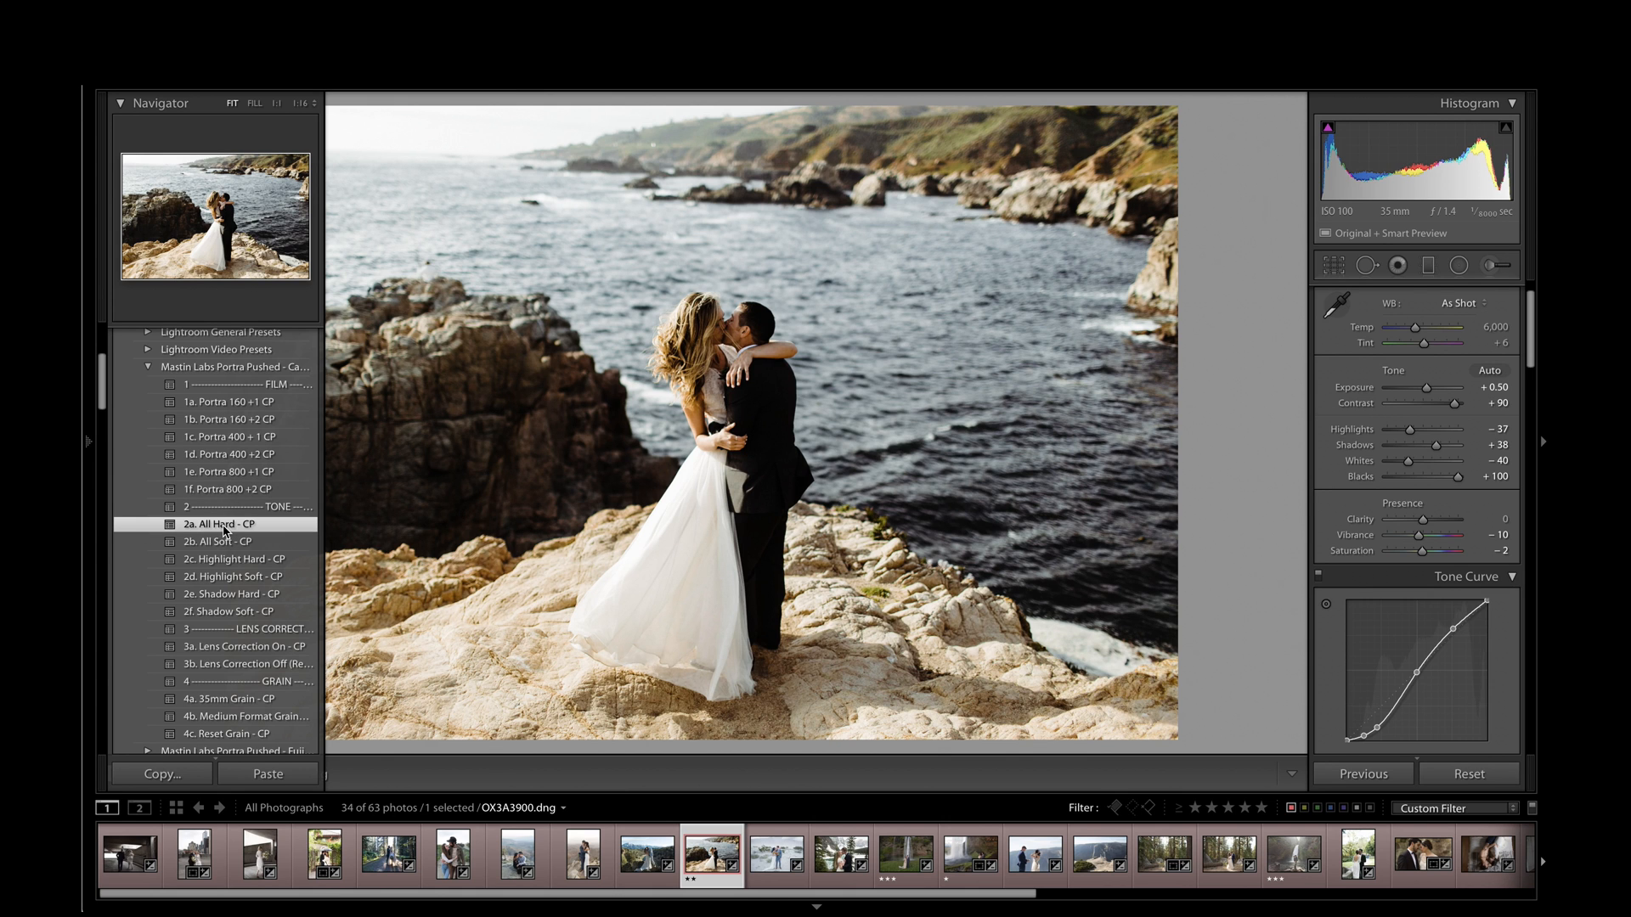
key("F7")
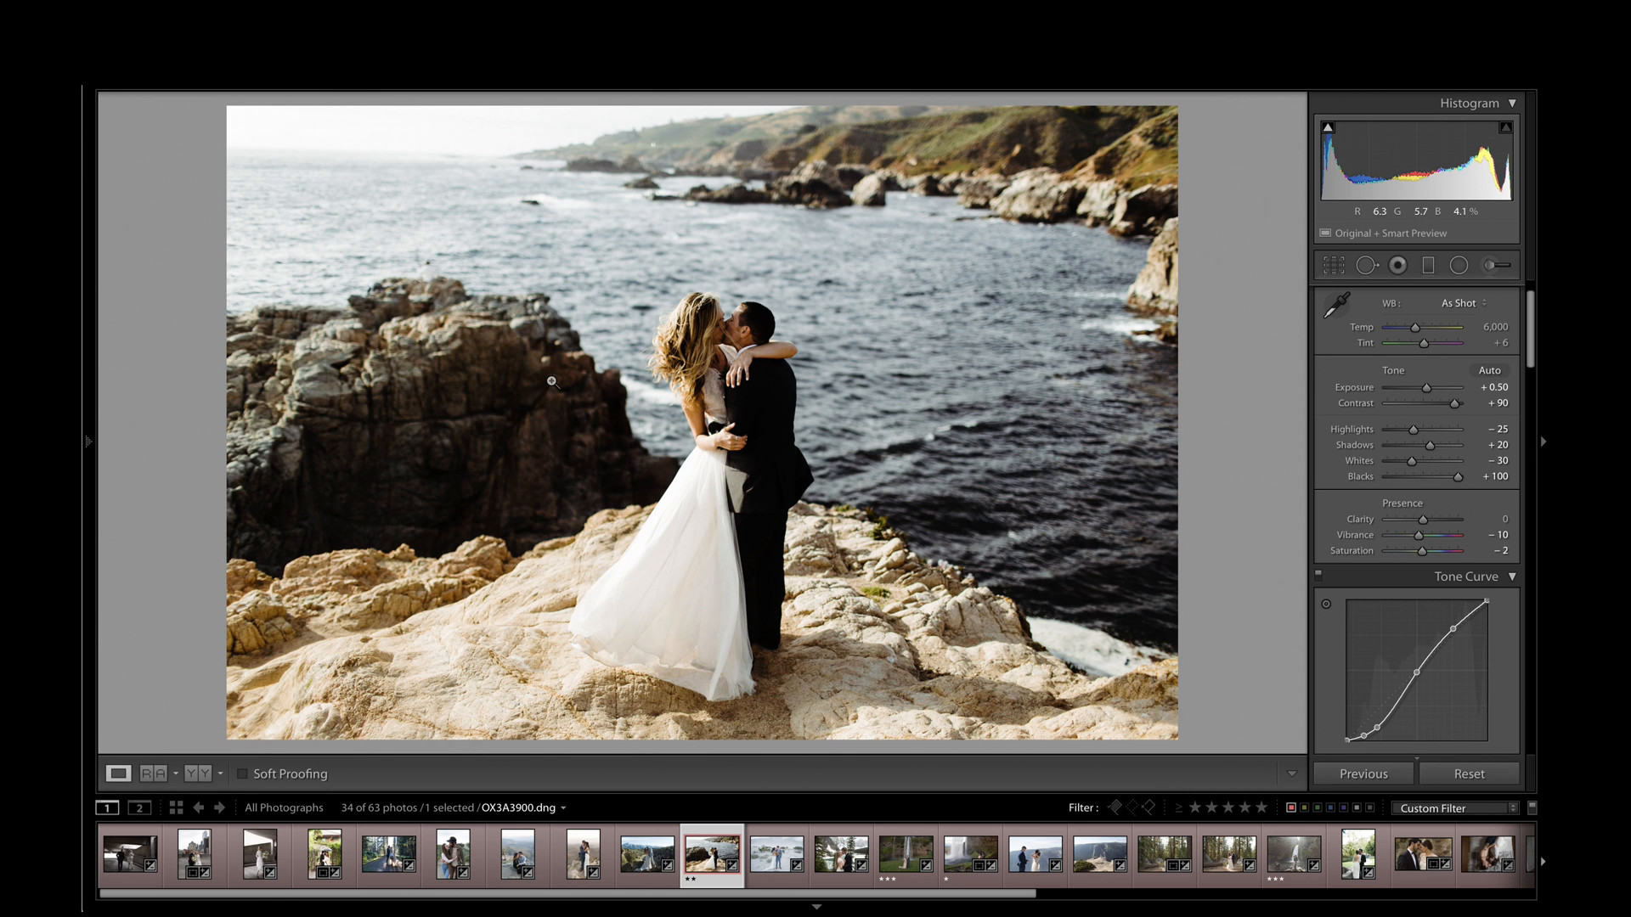
mouse_move(89, 441)
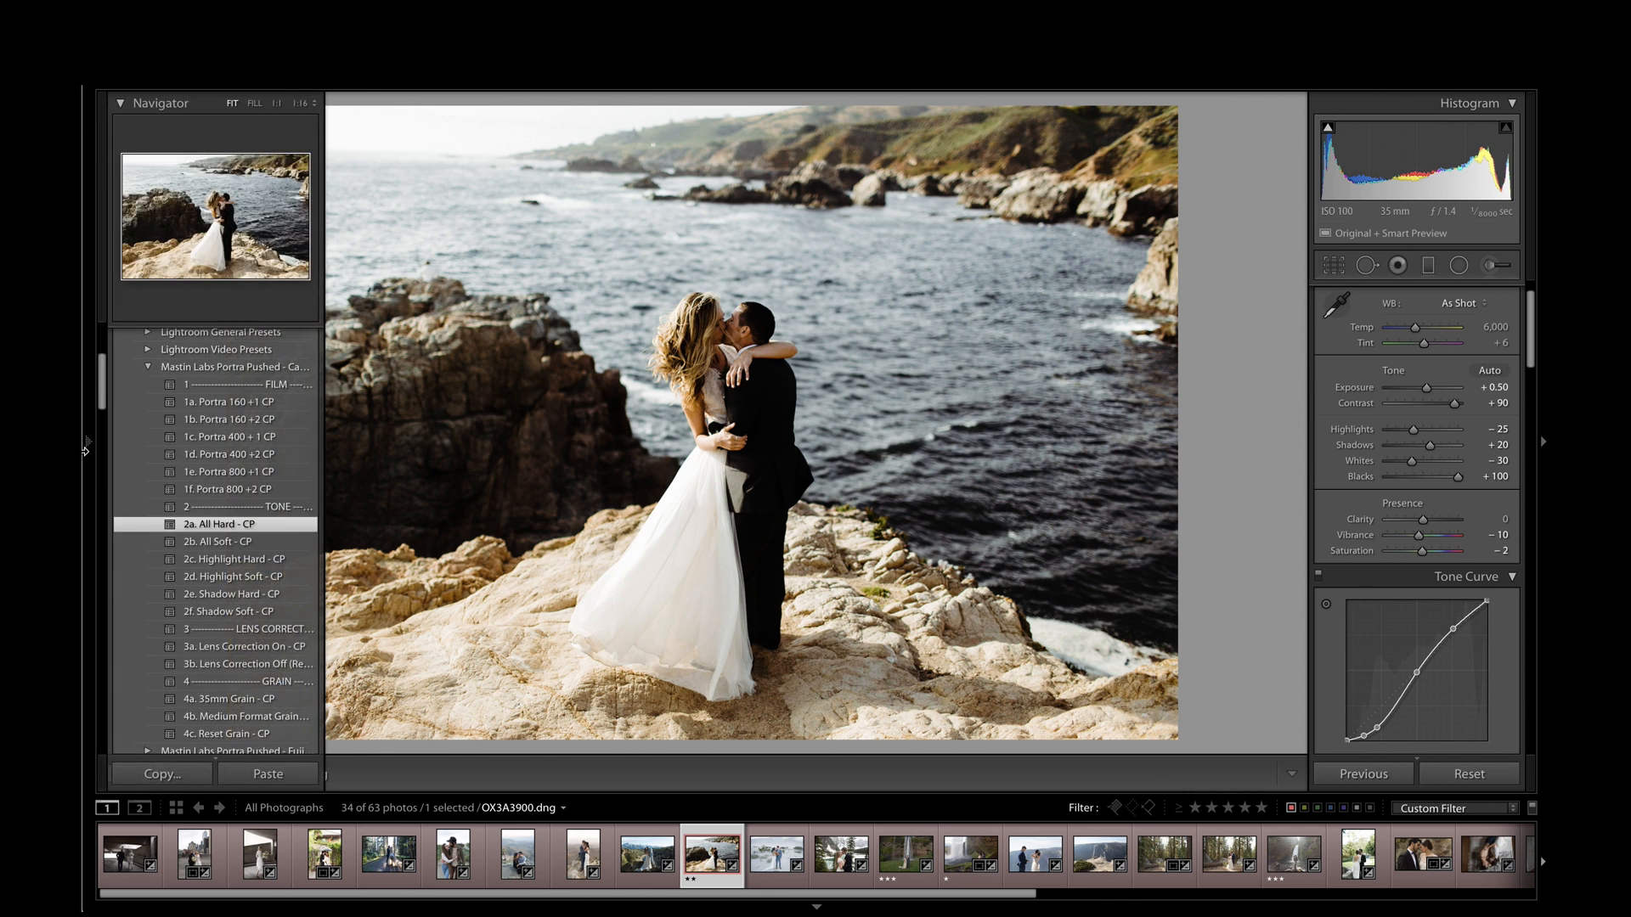
left_click(226, 543)
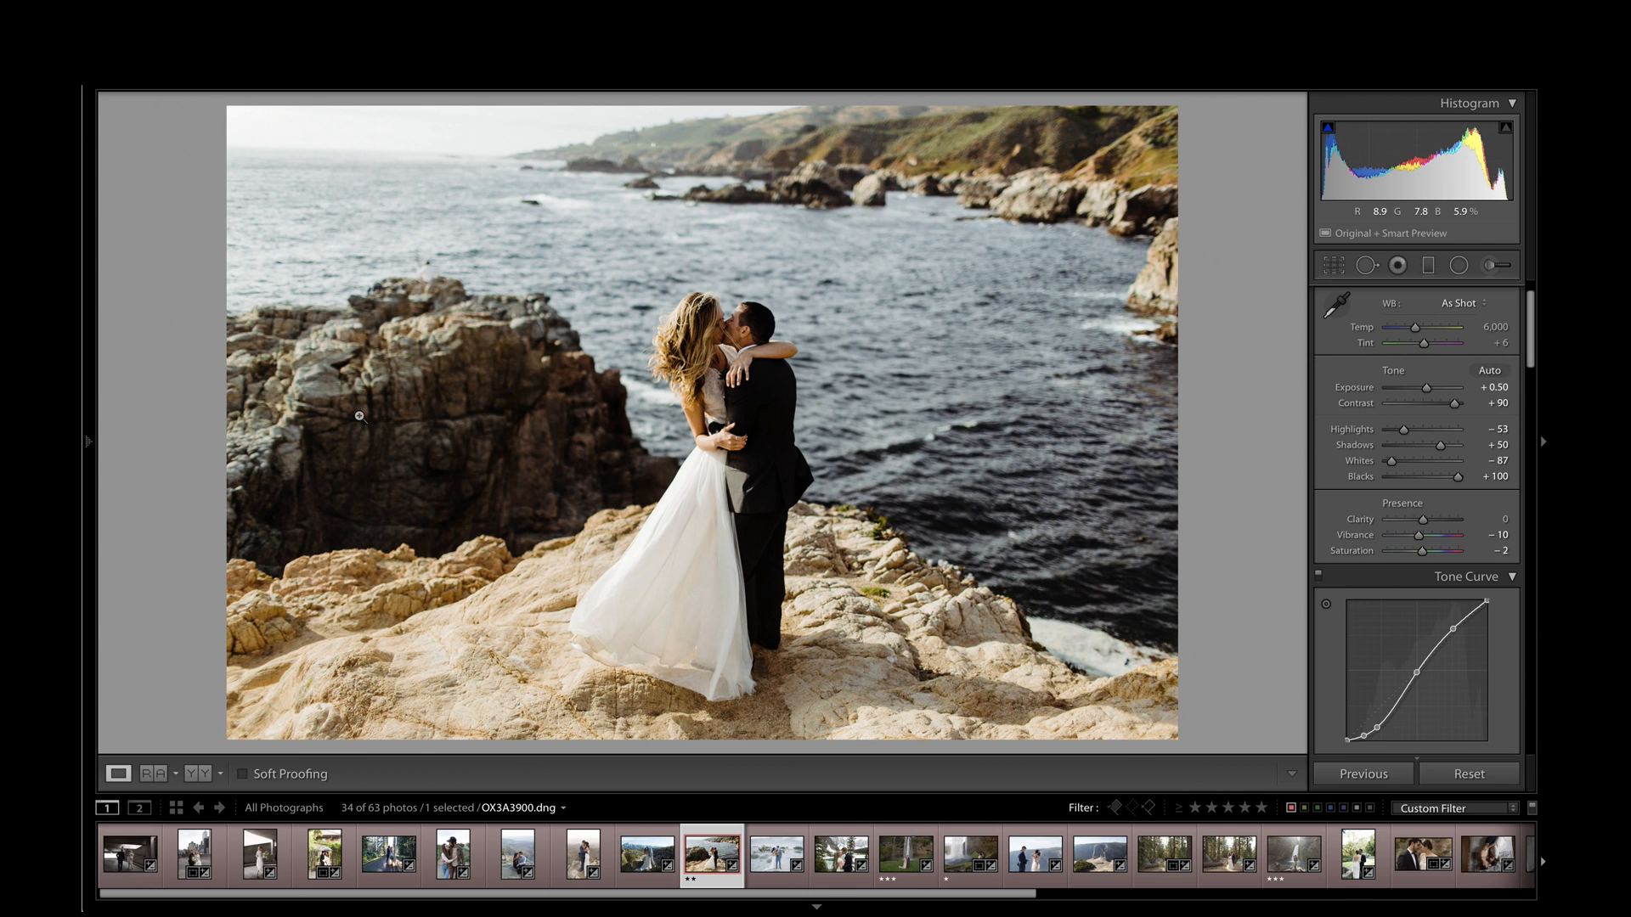
Step: Try the Highlight Hard - CP and Highlight Soft - CP tone presets on the photo
mouse_move(85, 465)
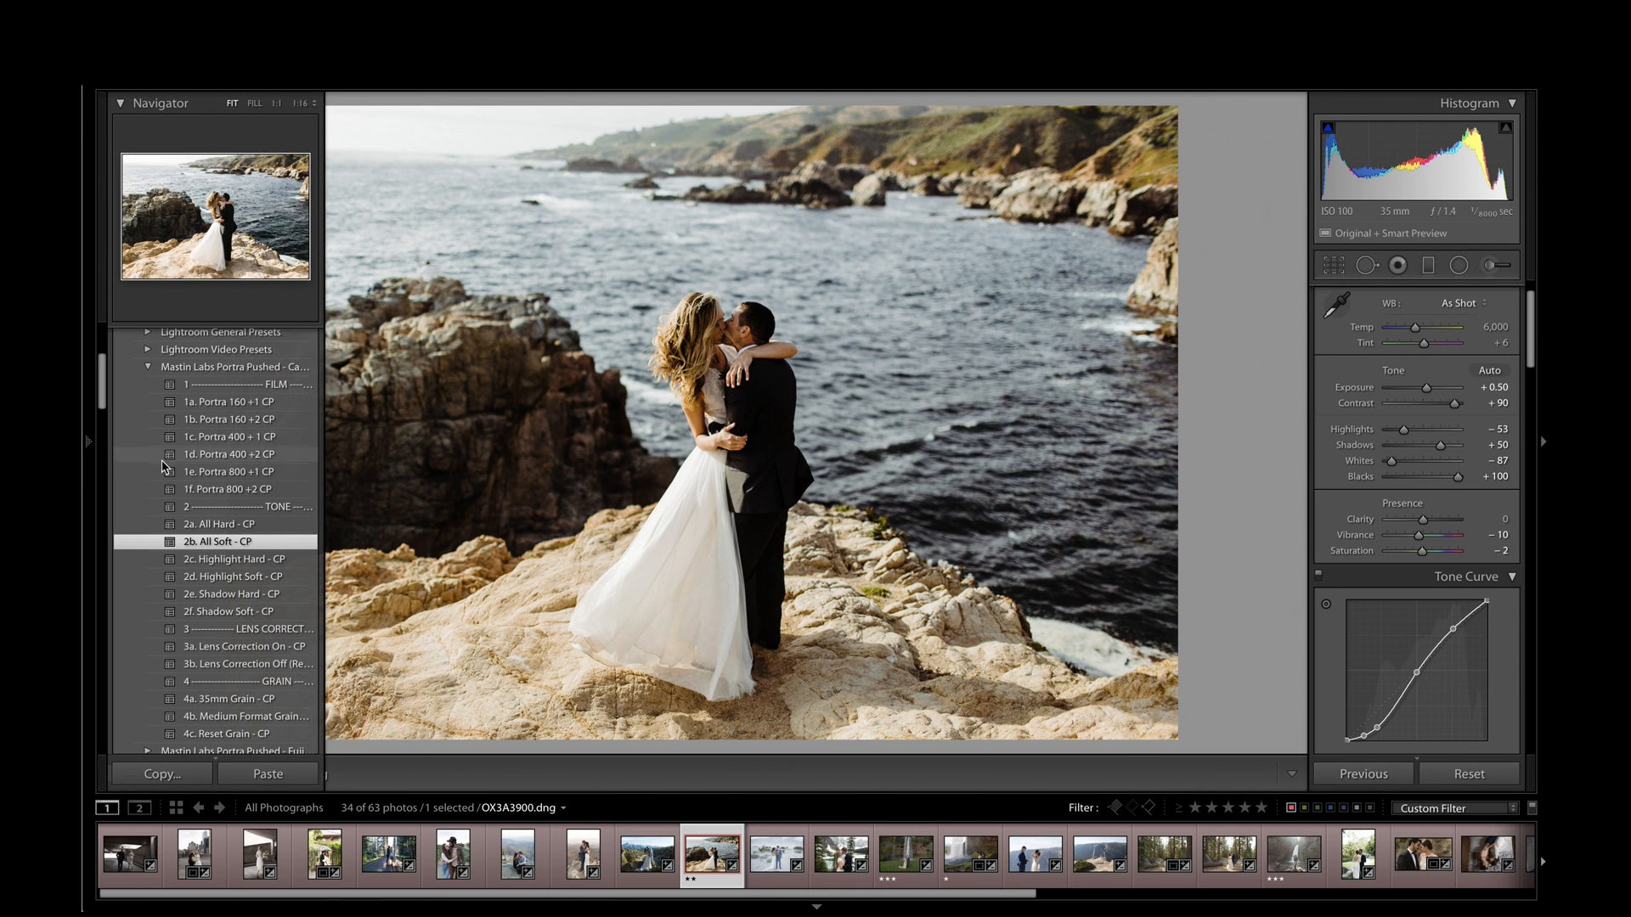
left_click(229, 560)
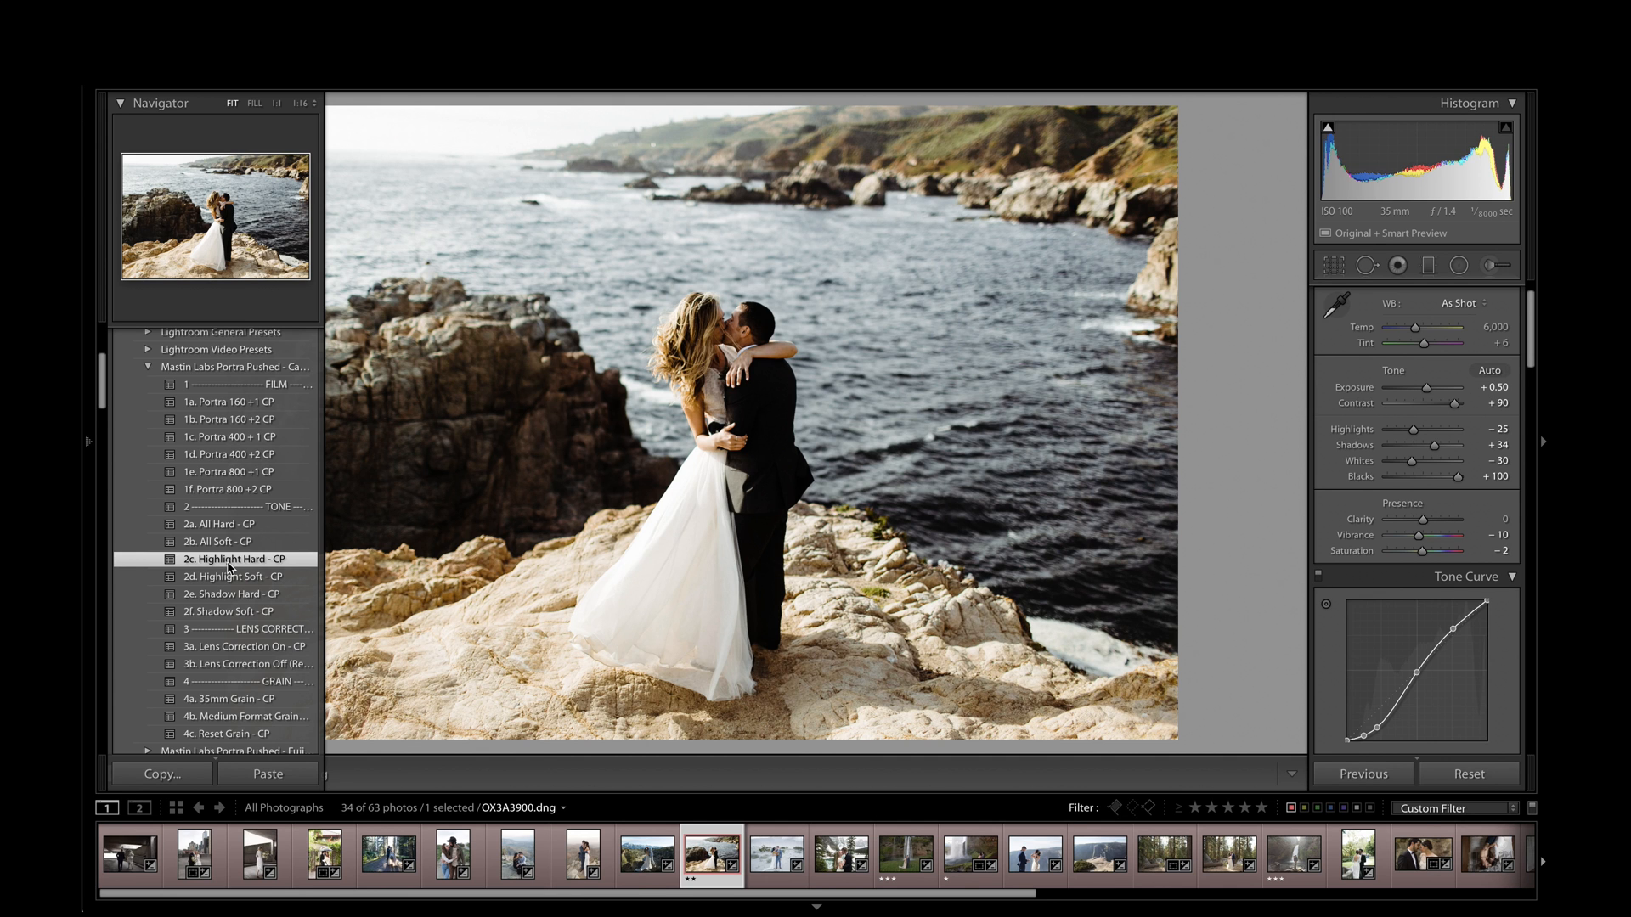
left_click(225, 577)
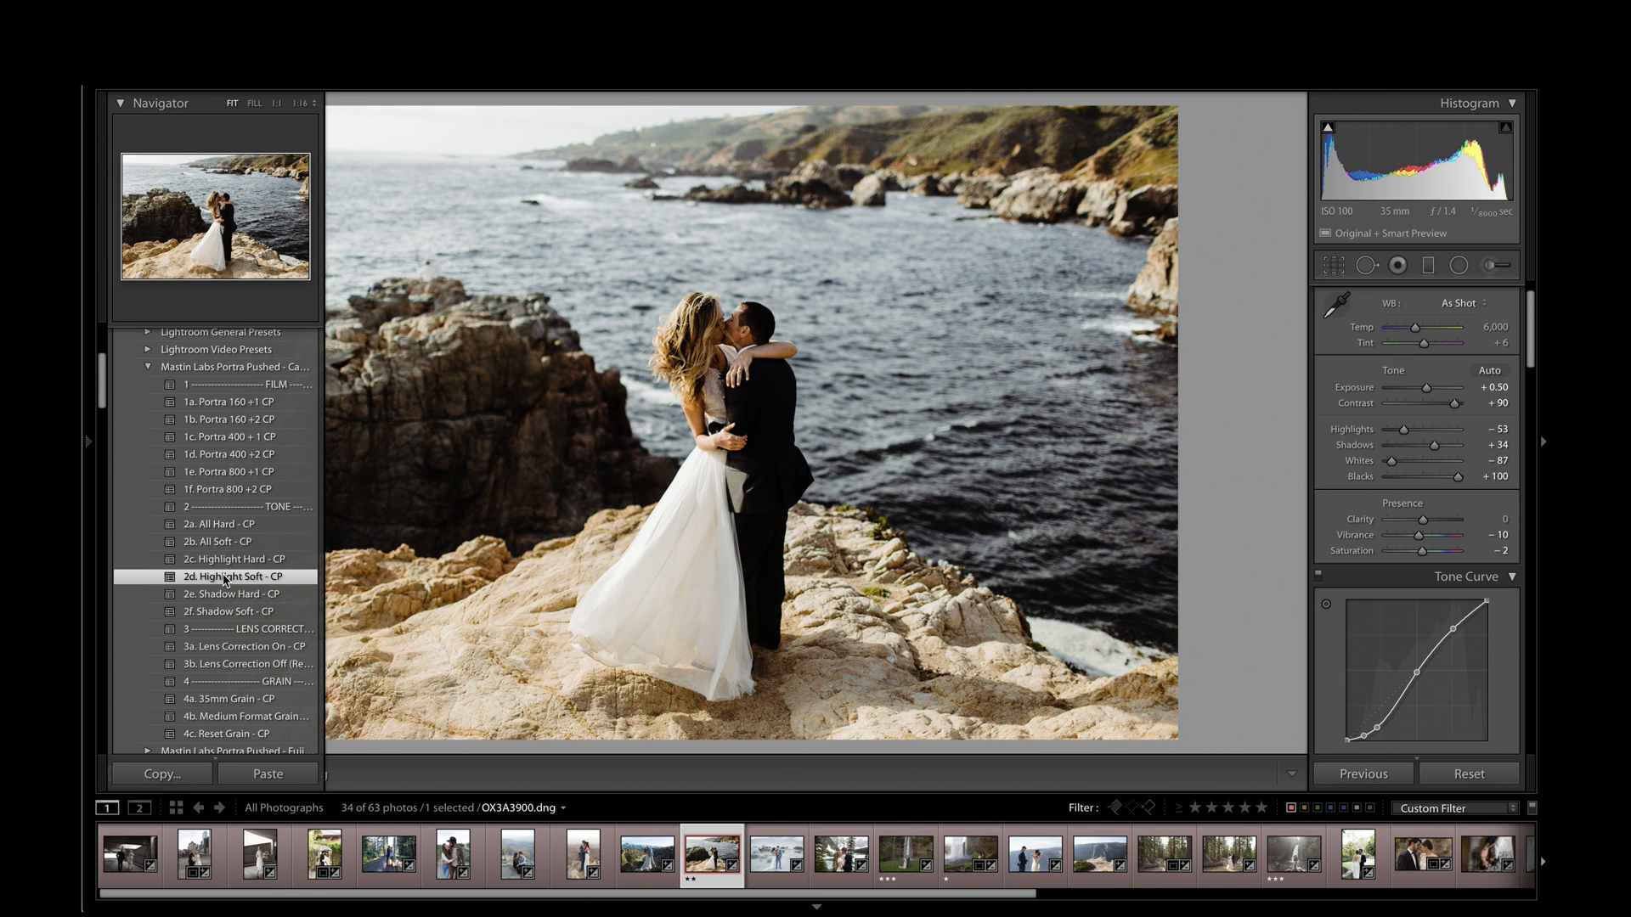
key("F7")
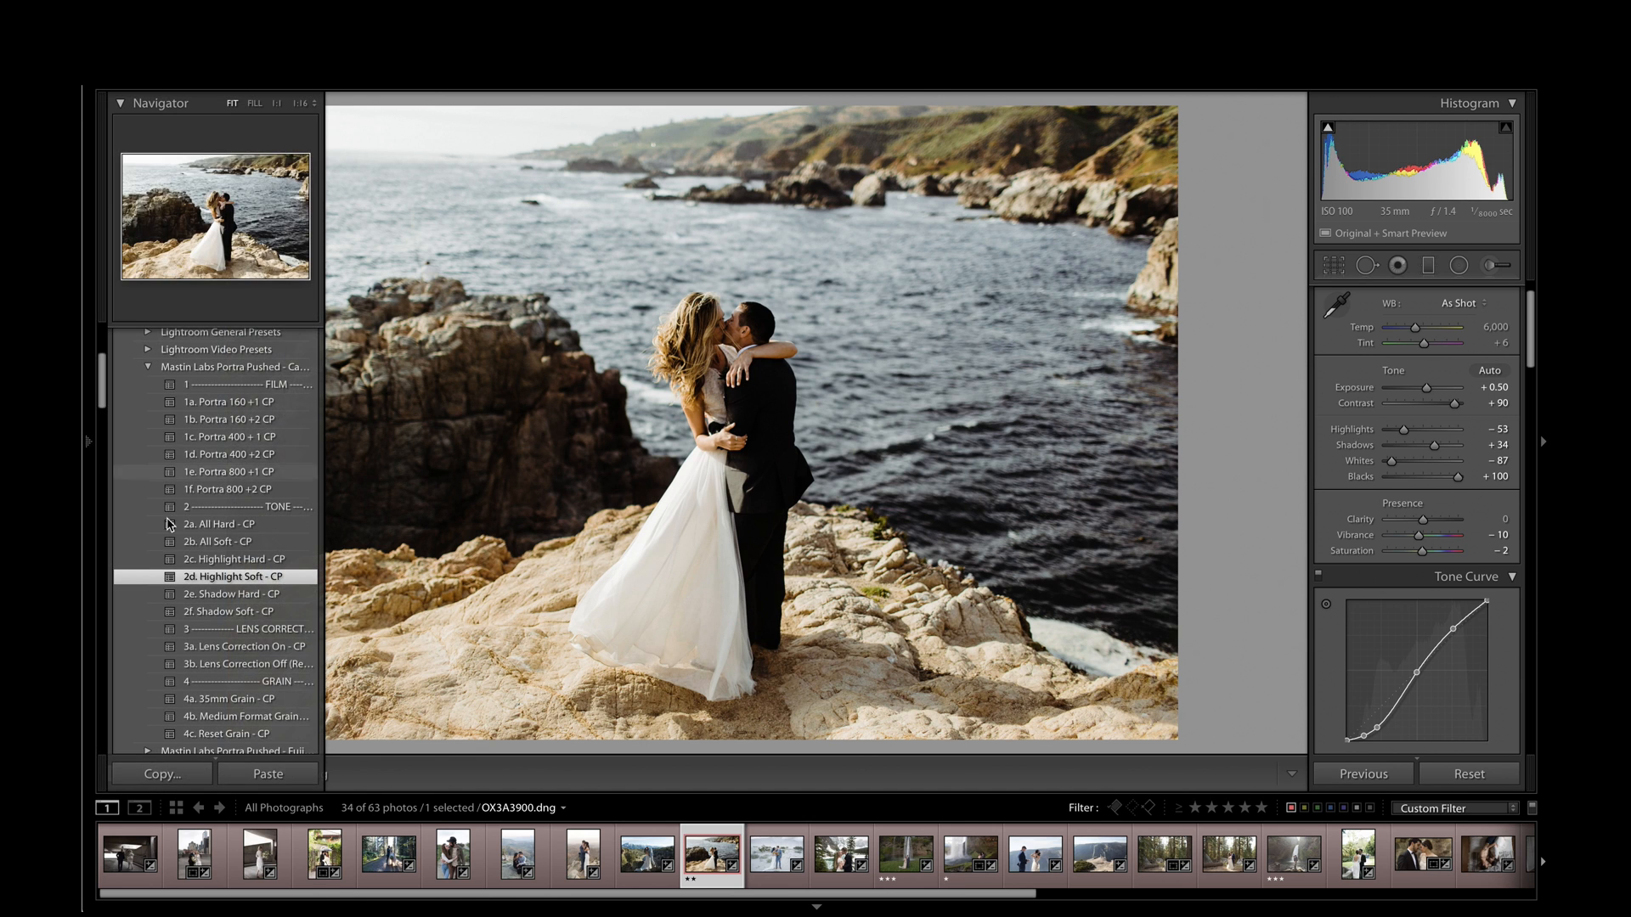
Step: Try the Shadow Hard - CP tone preset and settle on Shadow Soft - CP for the photo
left_click(223, 596)
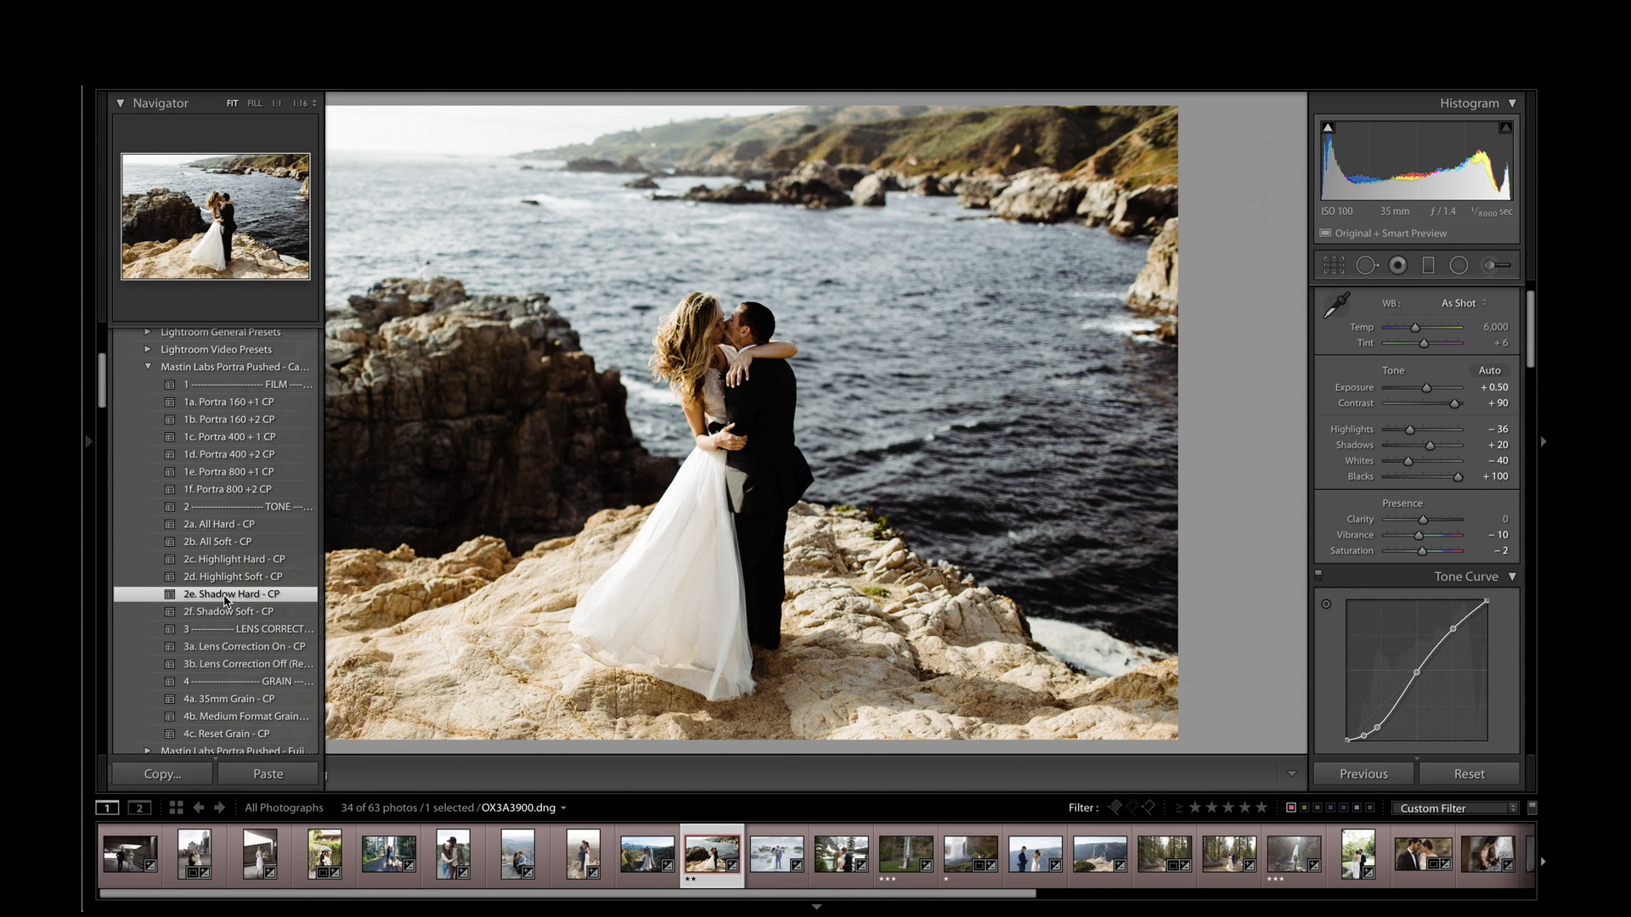
left_click(227, 613)
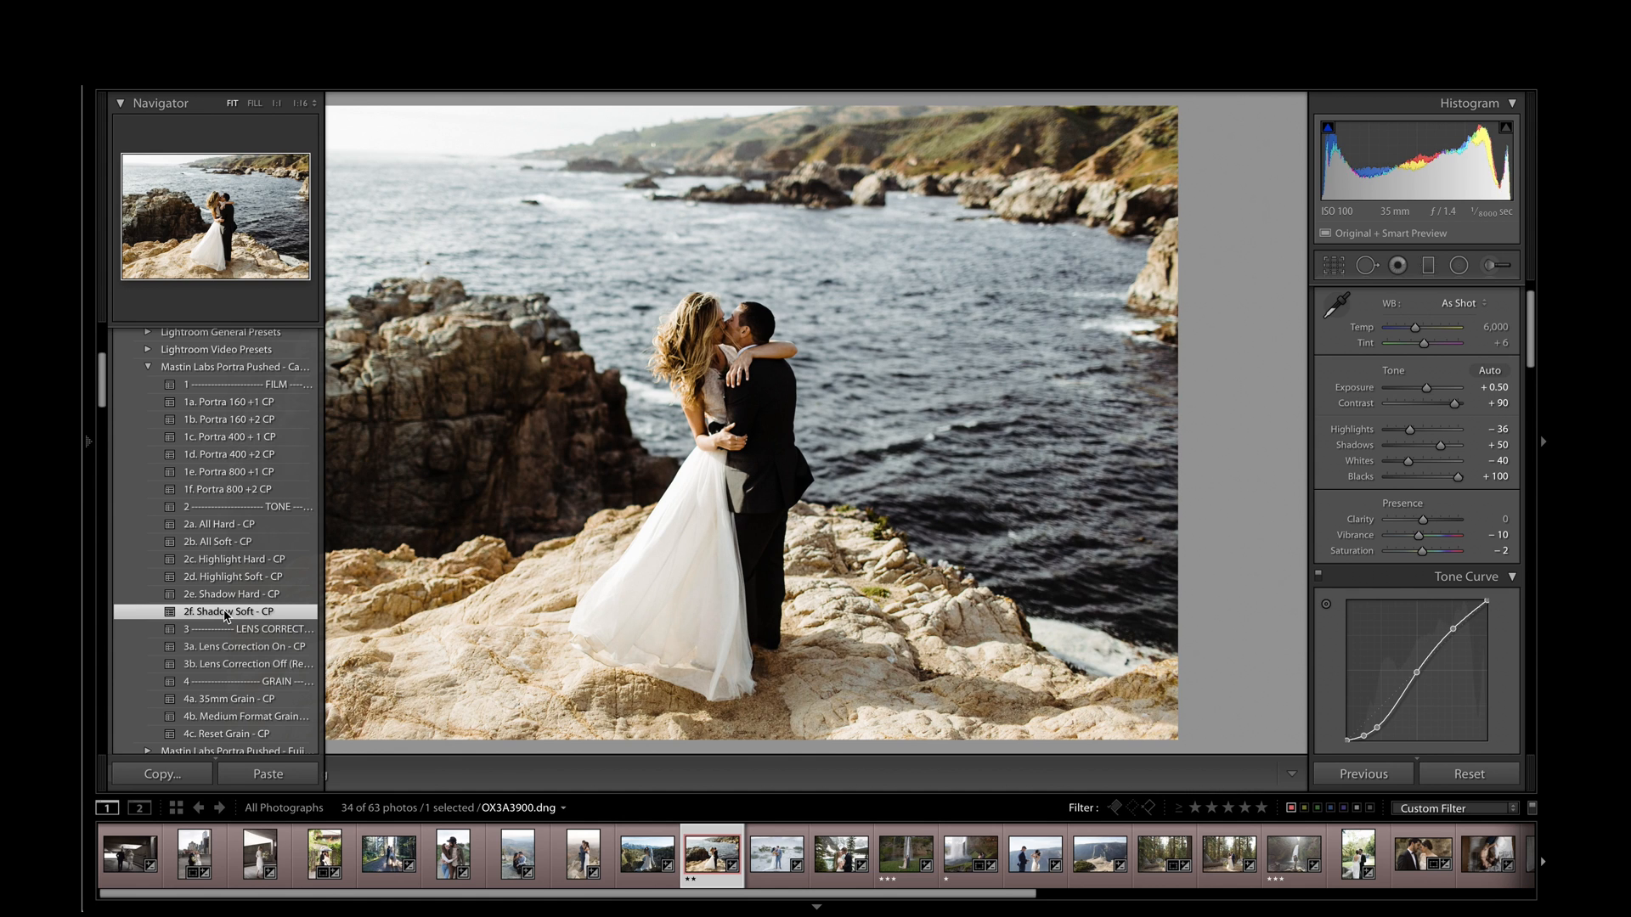
key("F7")
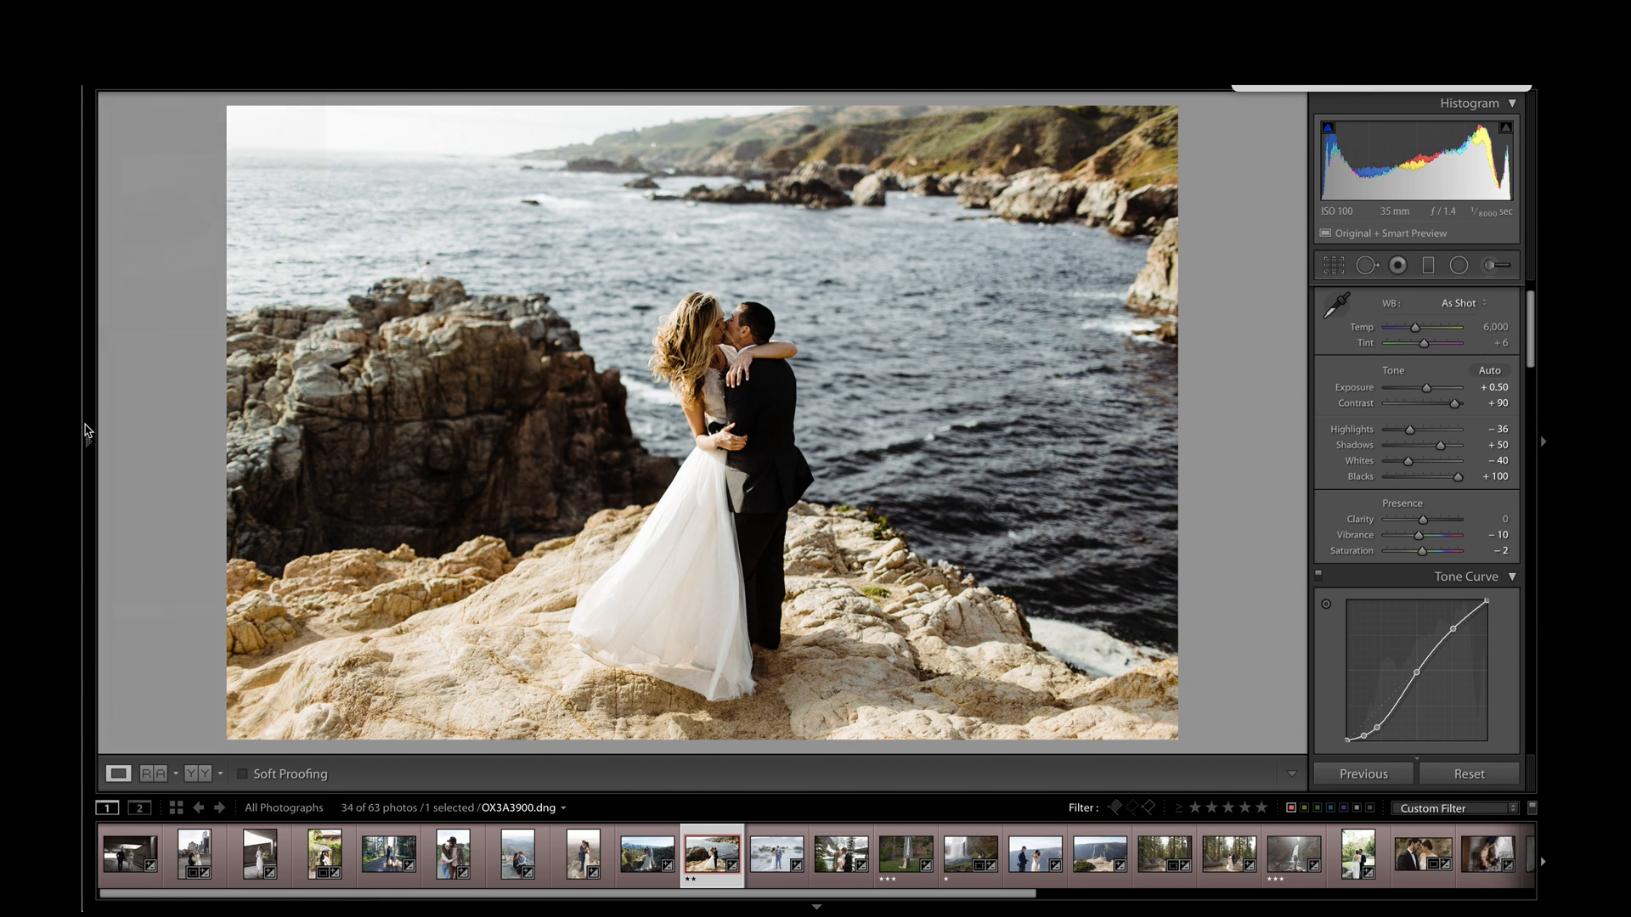
Step: Compare the lens correction presets and leave Lens Correction On - CP applied to the photo
mouse_move(85, 453)
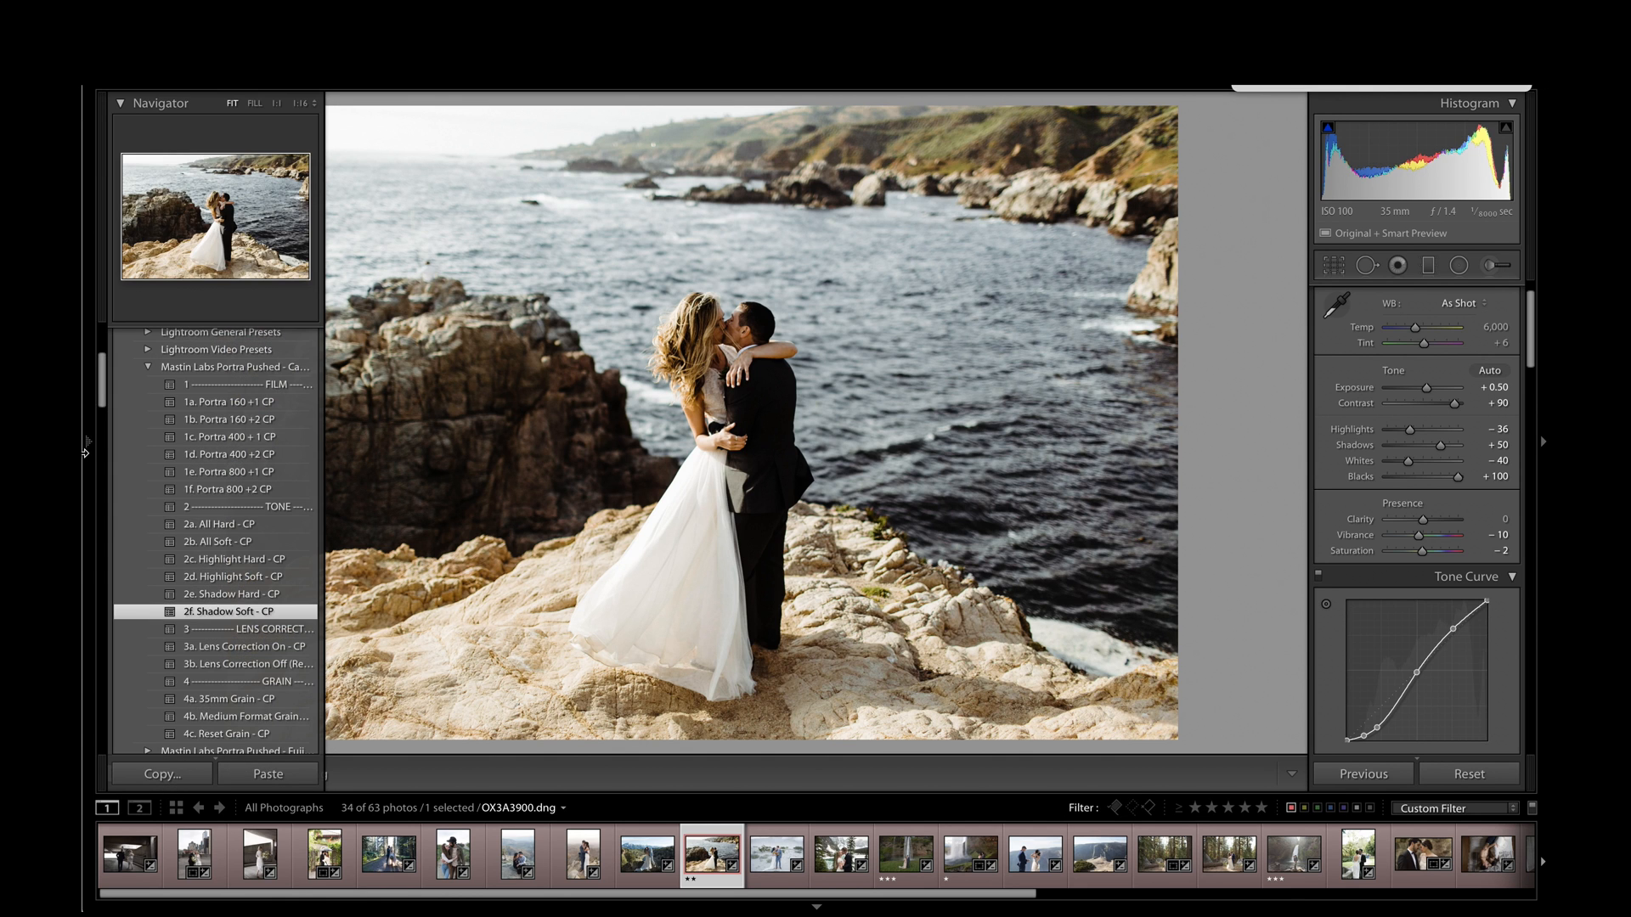
left_click(235, 661)
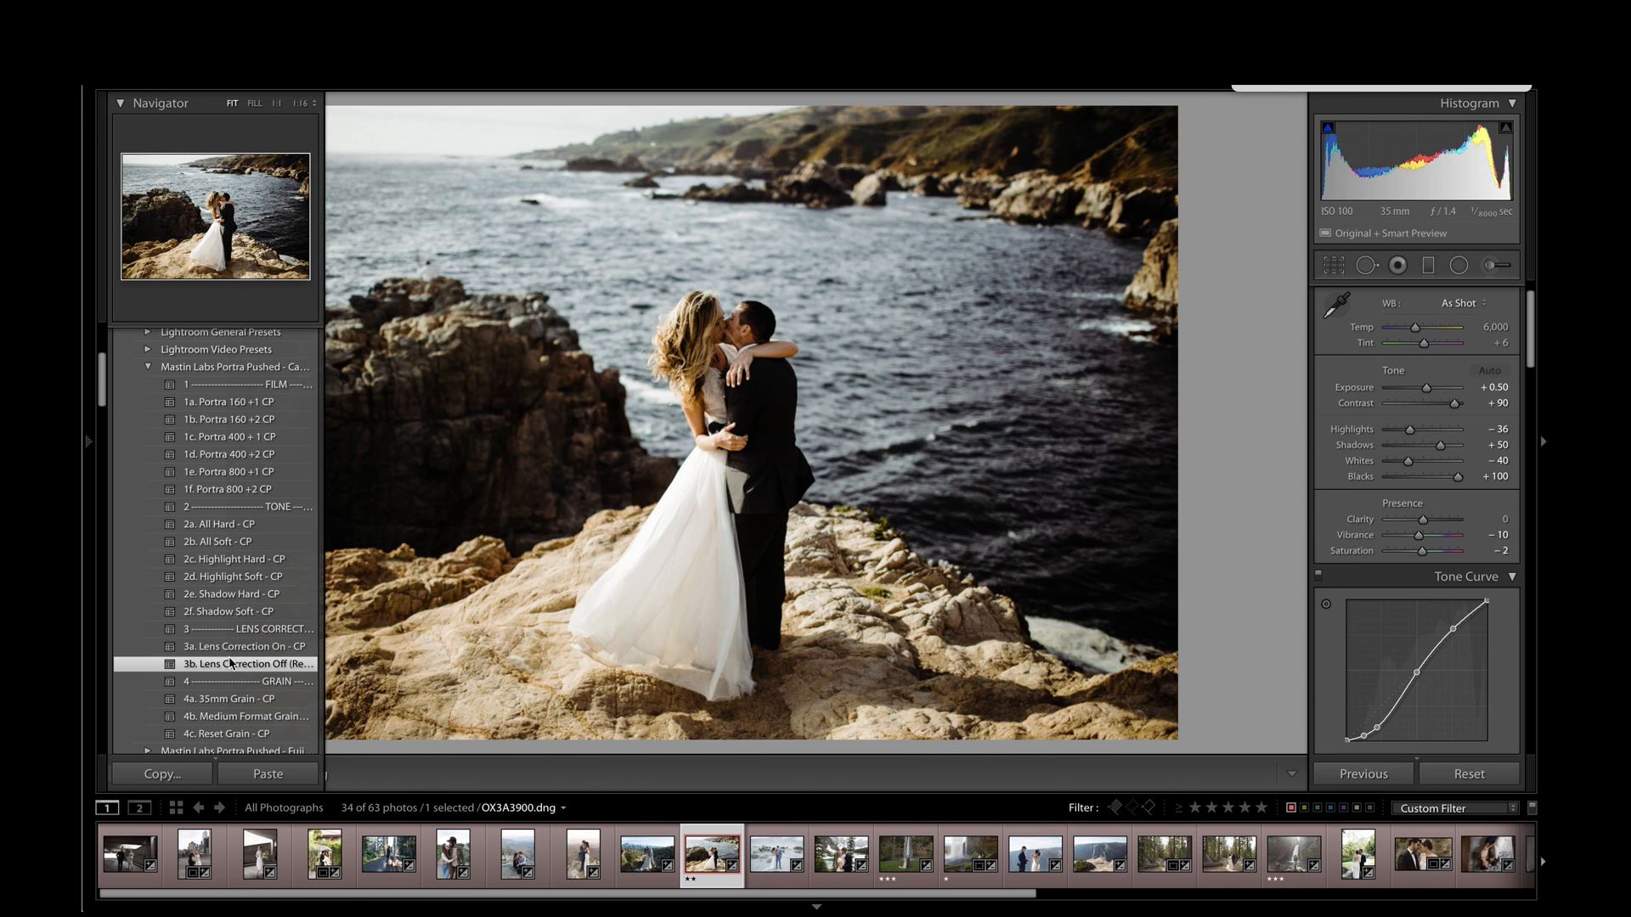
left_click(235, 650)
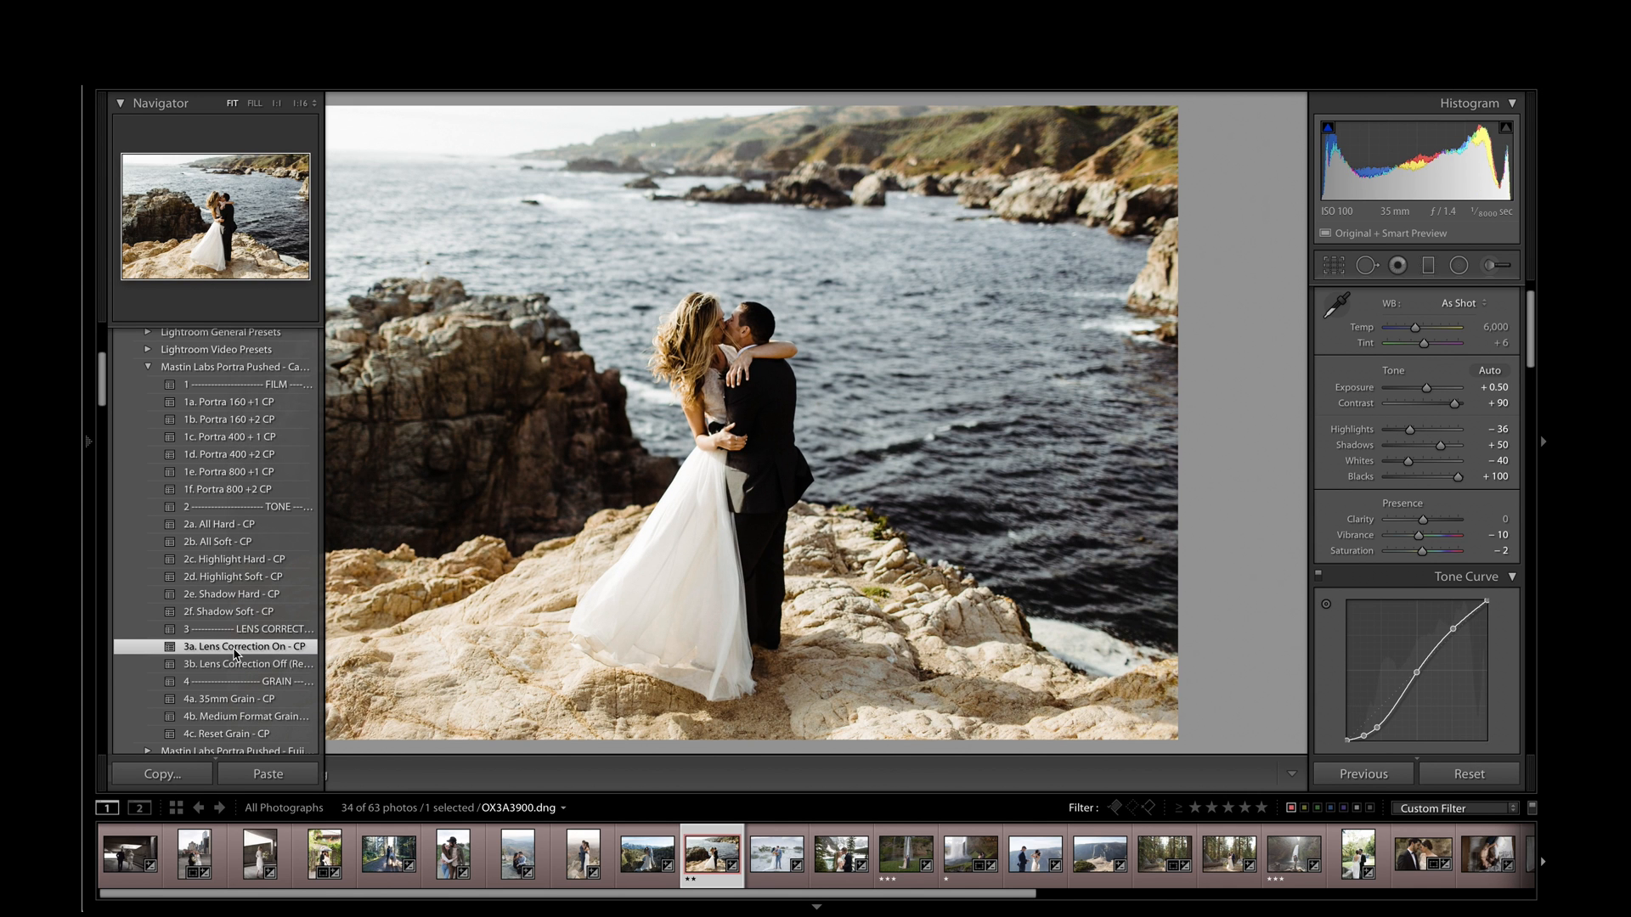
Step: Compare the 35mm and Medium Format grain presets and leave 35mm Grain - CP applied to the photo
scroll(235, 653, "down", 2)
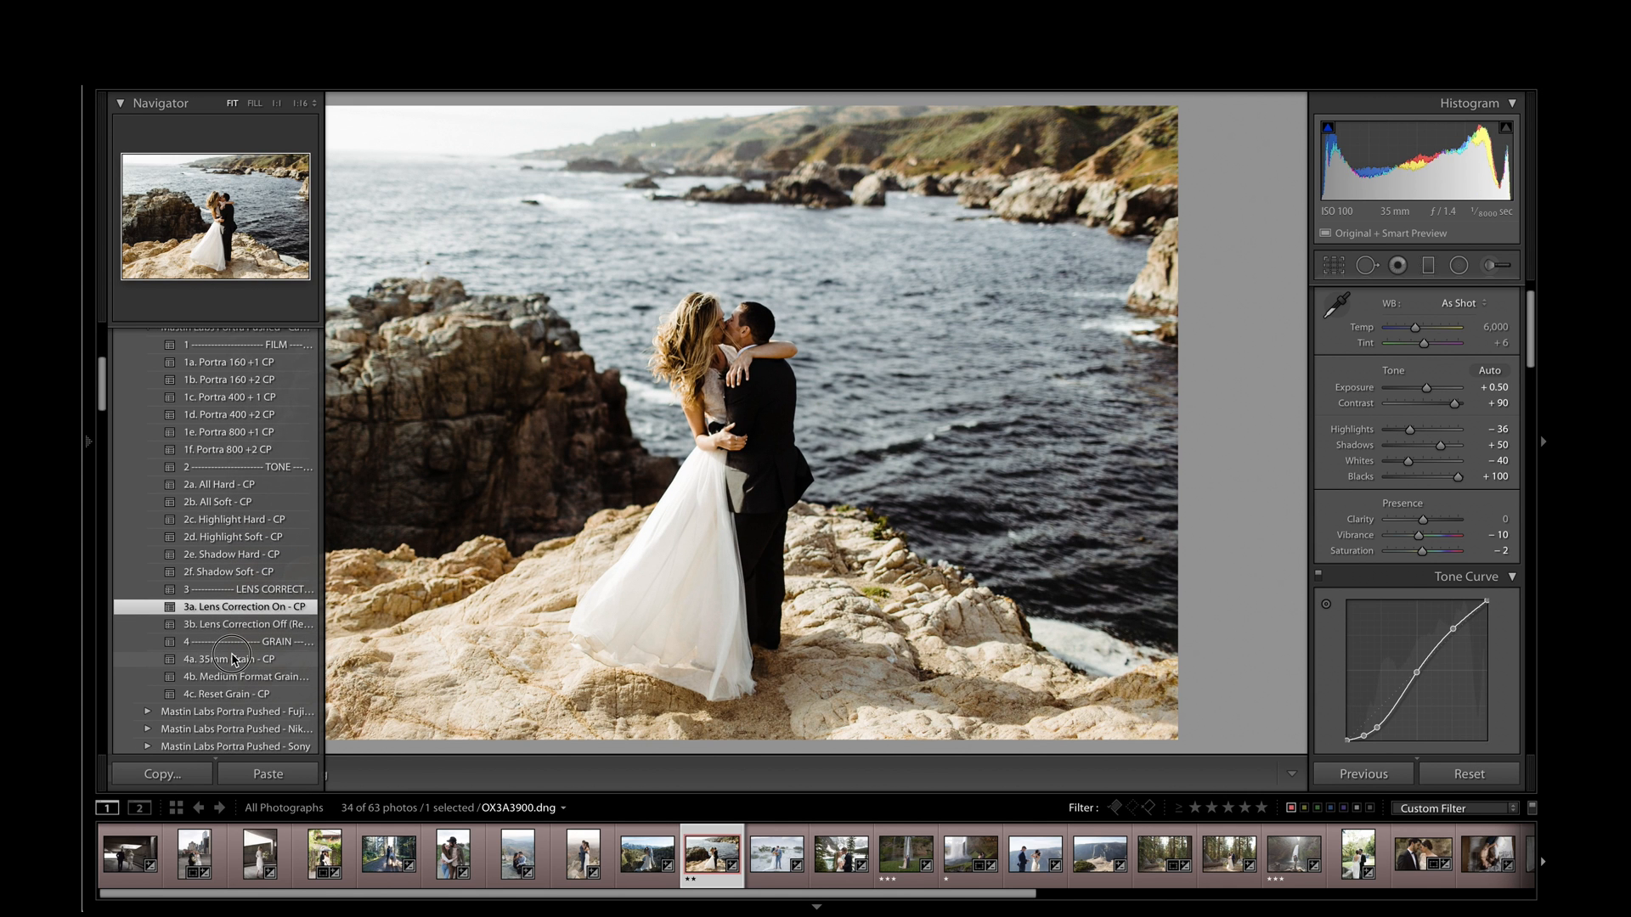
left_click(236, 661)
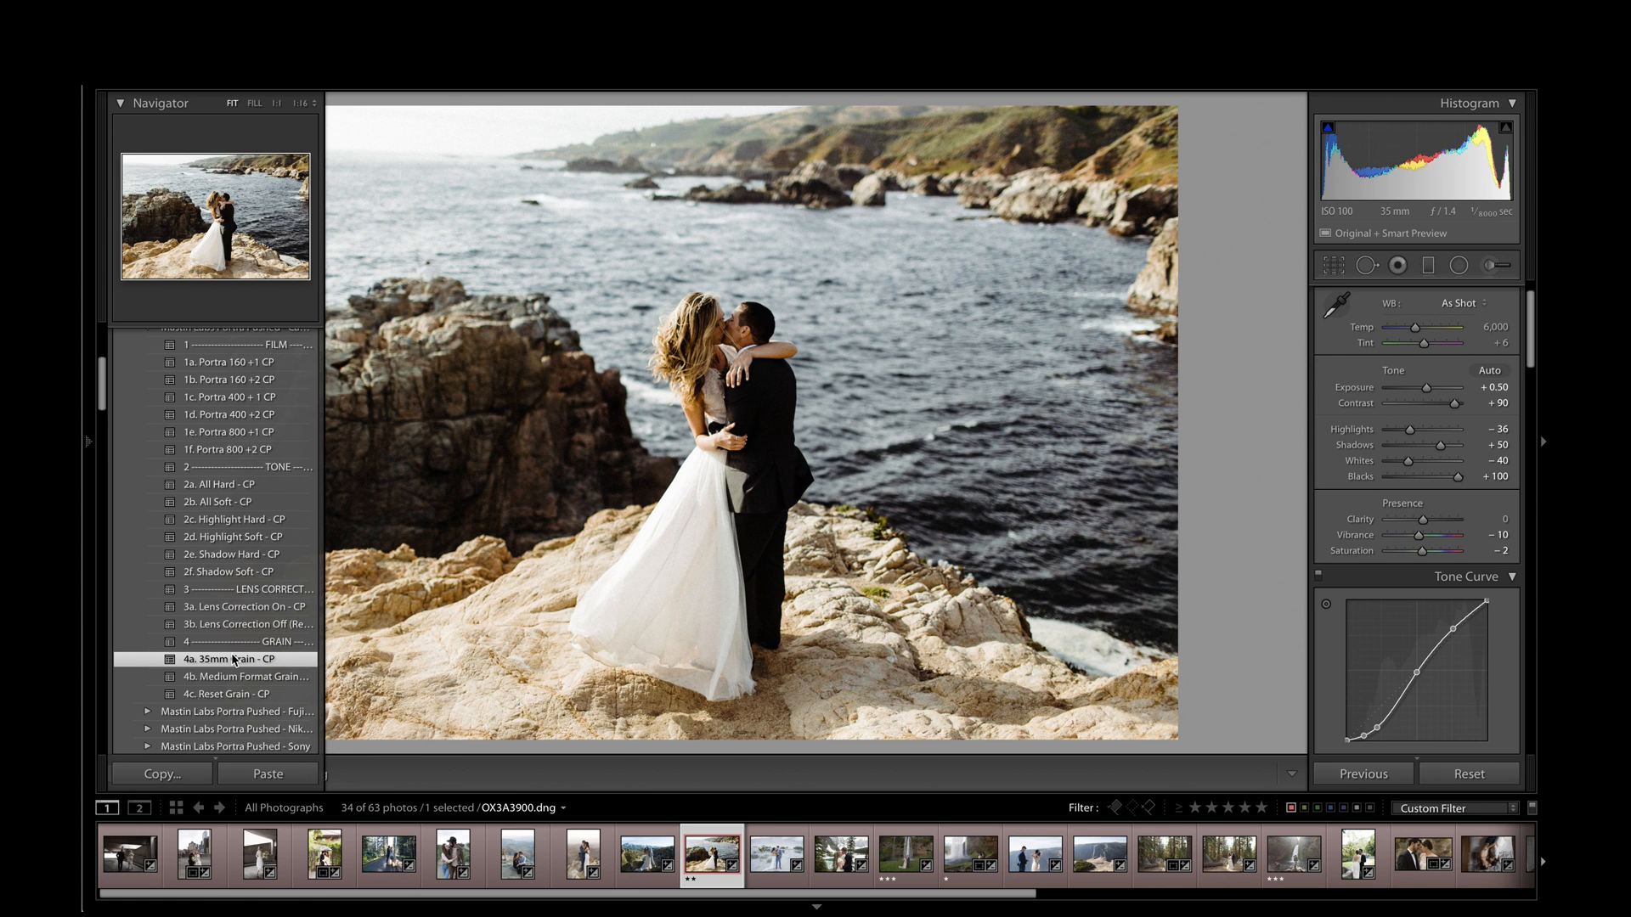
left_click(233, 678)
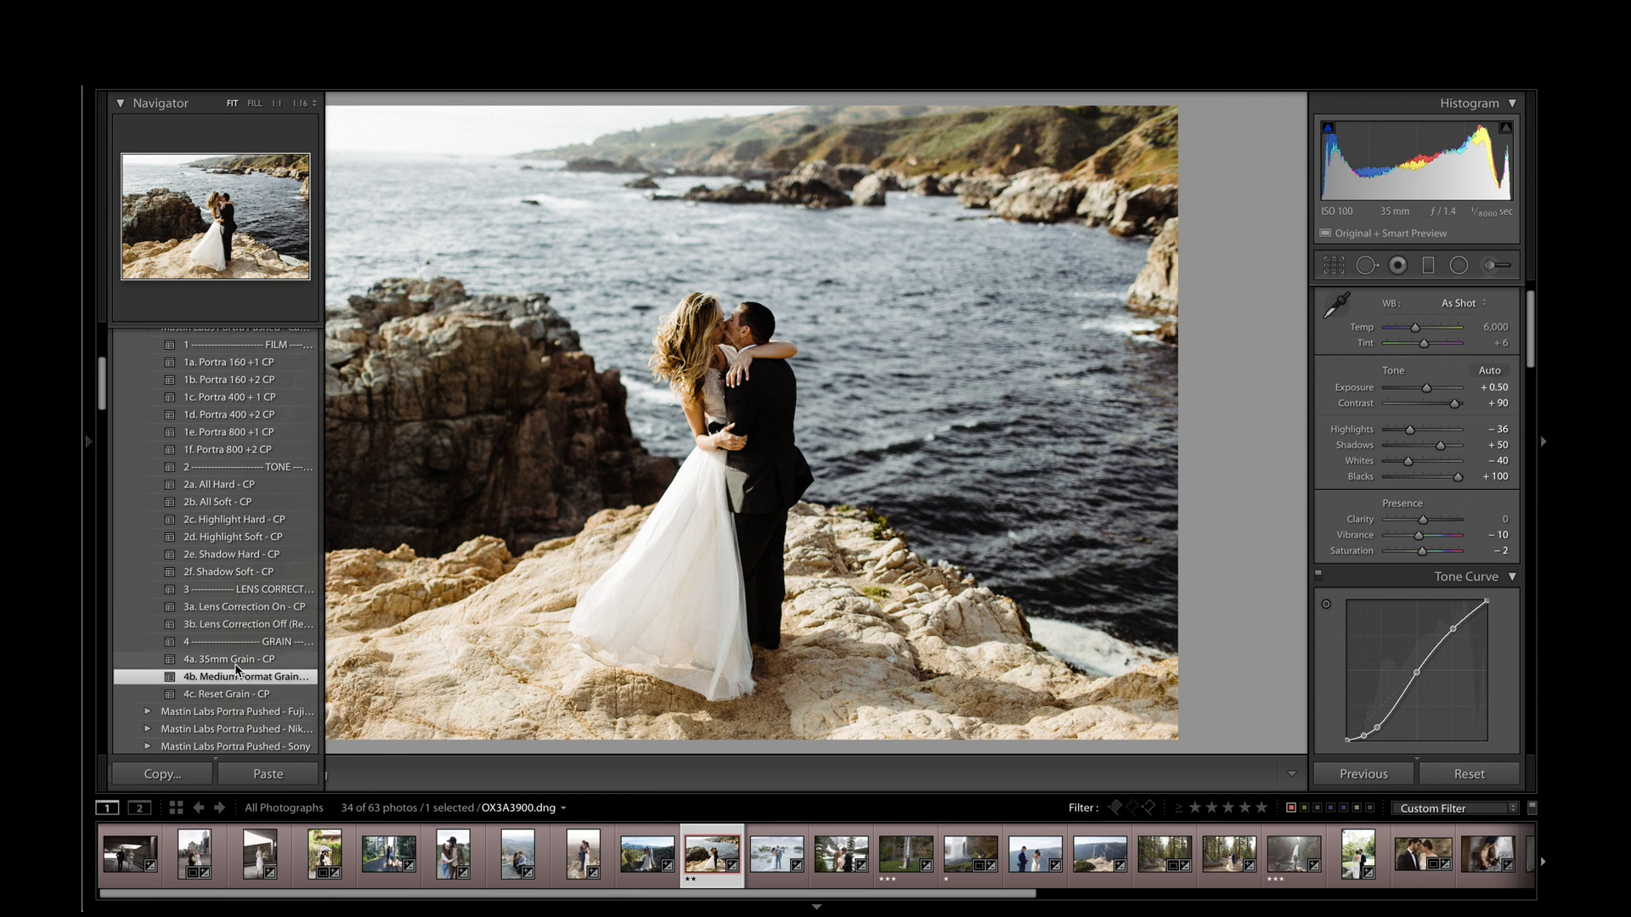
left_click(237, 661)
Step: Review the applied lens profile and grain settings, and inspect the grain up close on the couple
key("F7")
scroll(1435, 577, "down", 5)
scroll(1407, 606, "down", 10)
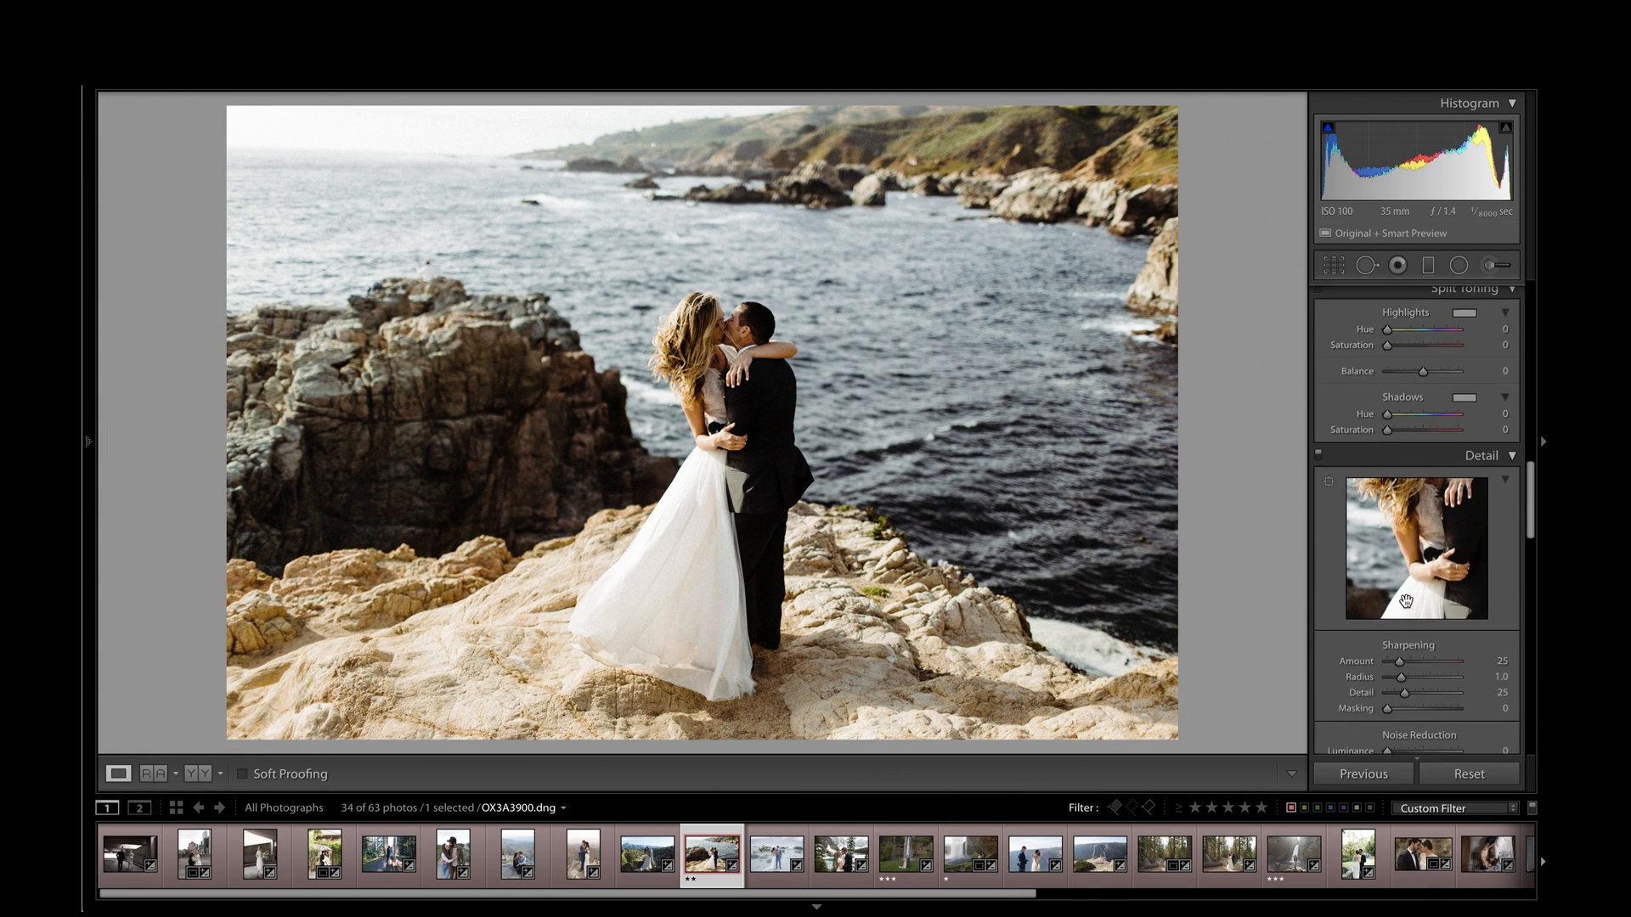
scroll(1408, 606, "down", 8)
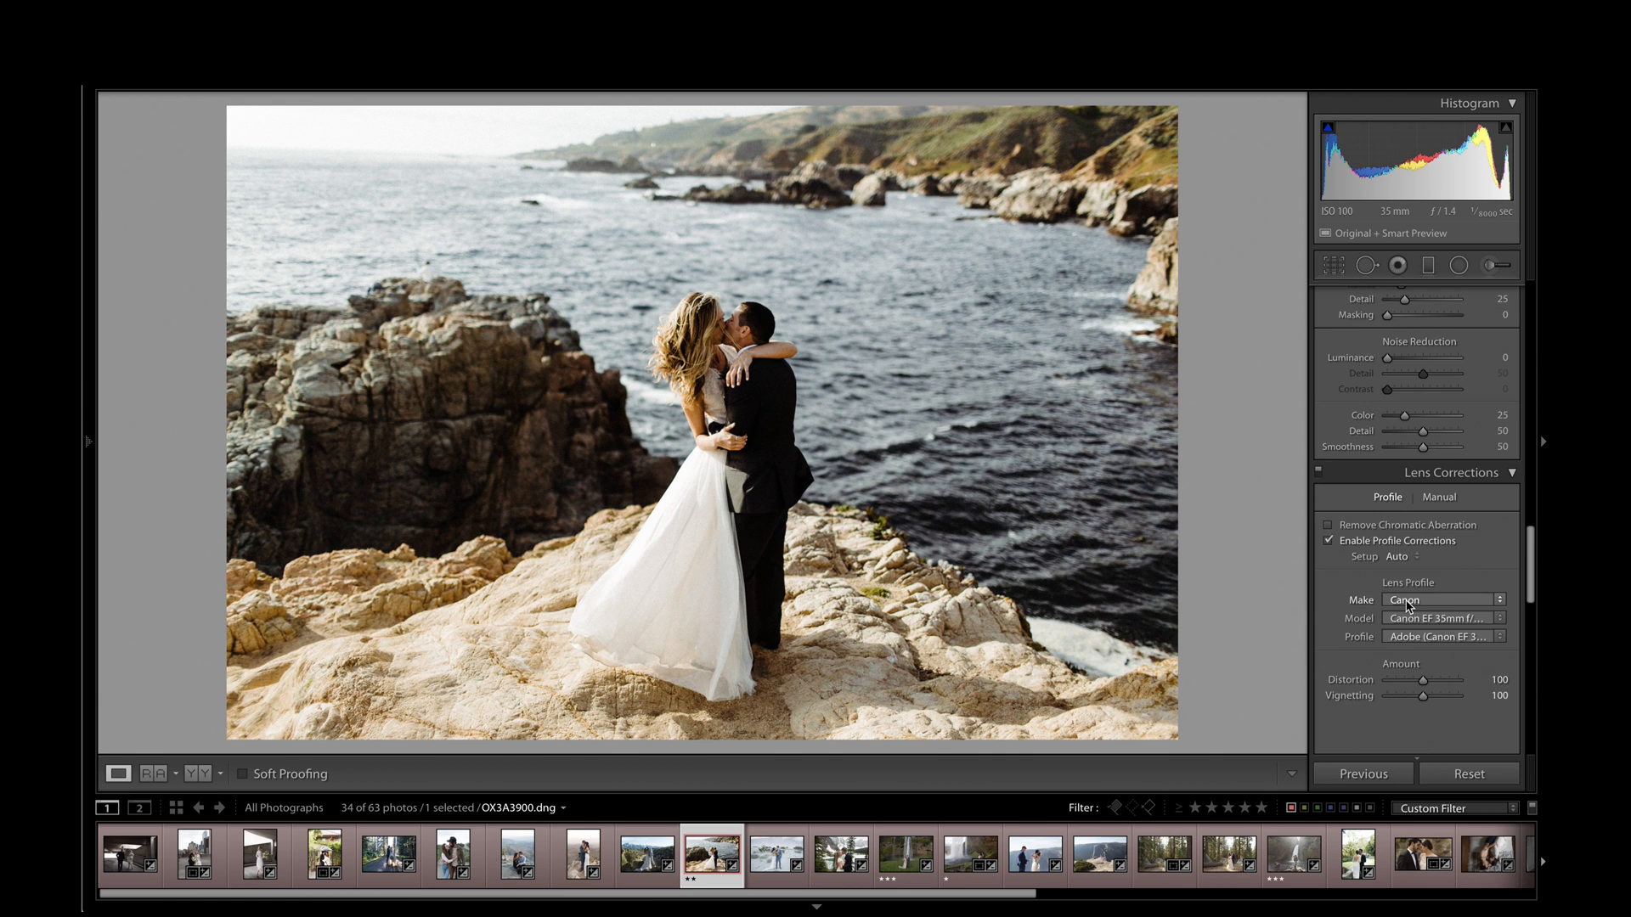
scroll(1410, 606, "down", 1)
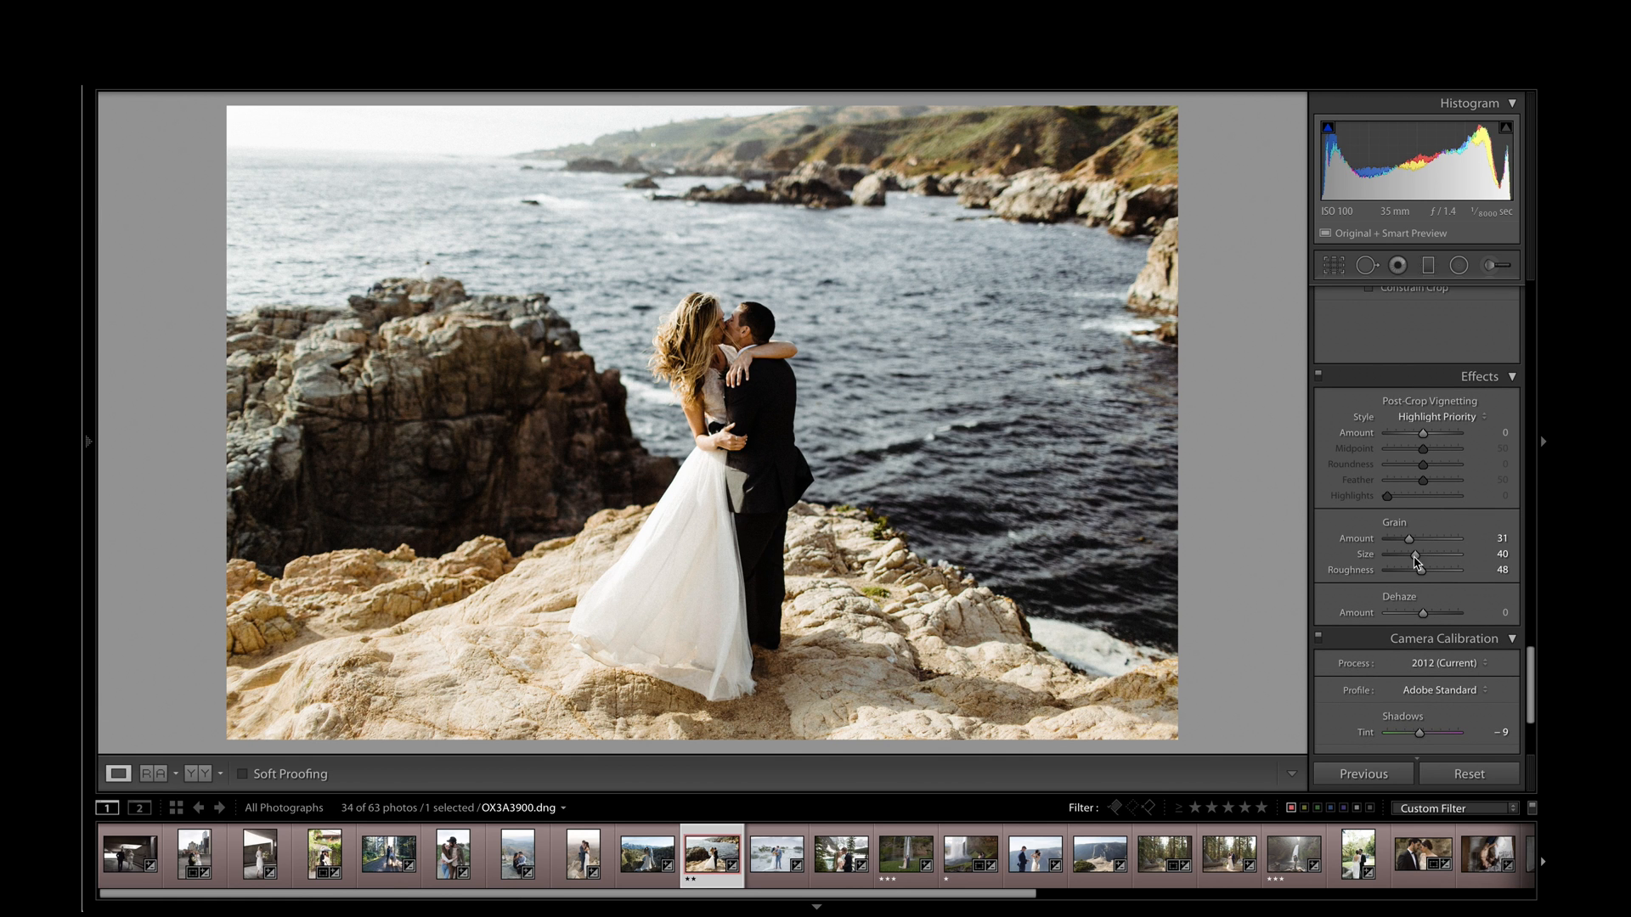
left_click(713, 376)
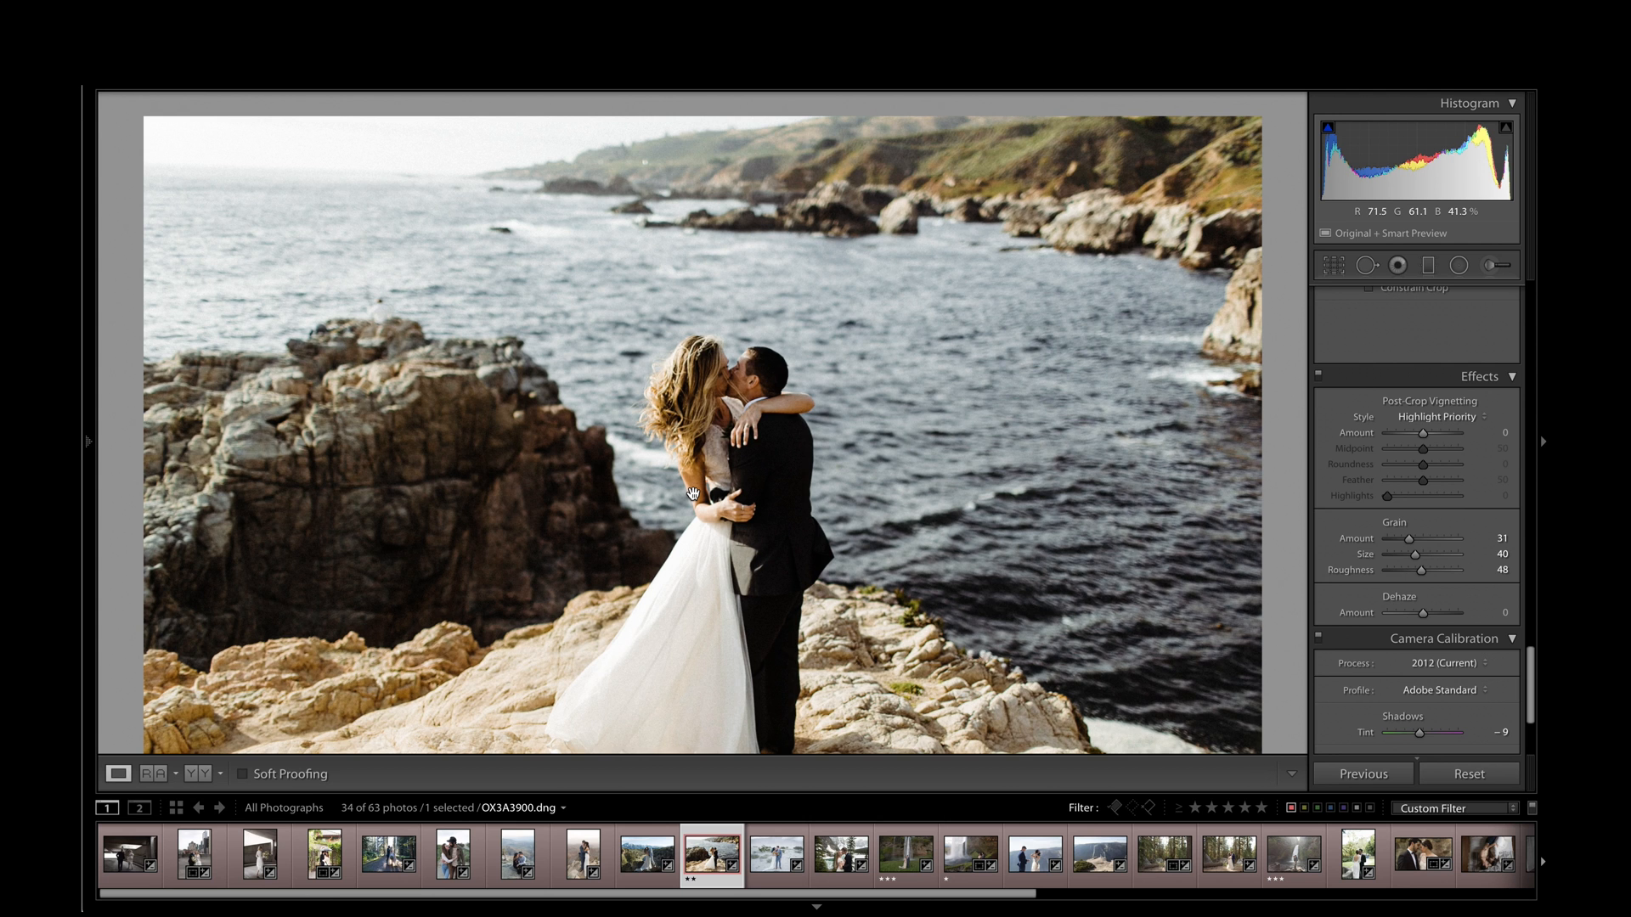
left_click(700, 531)
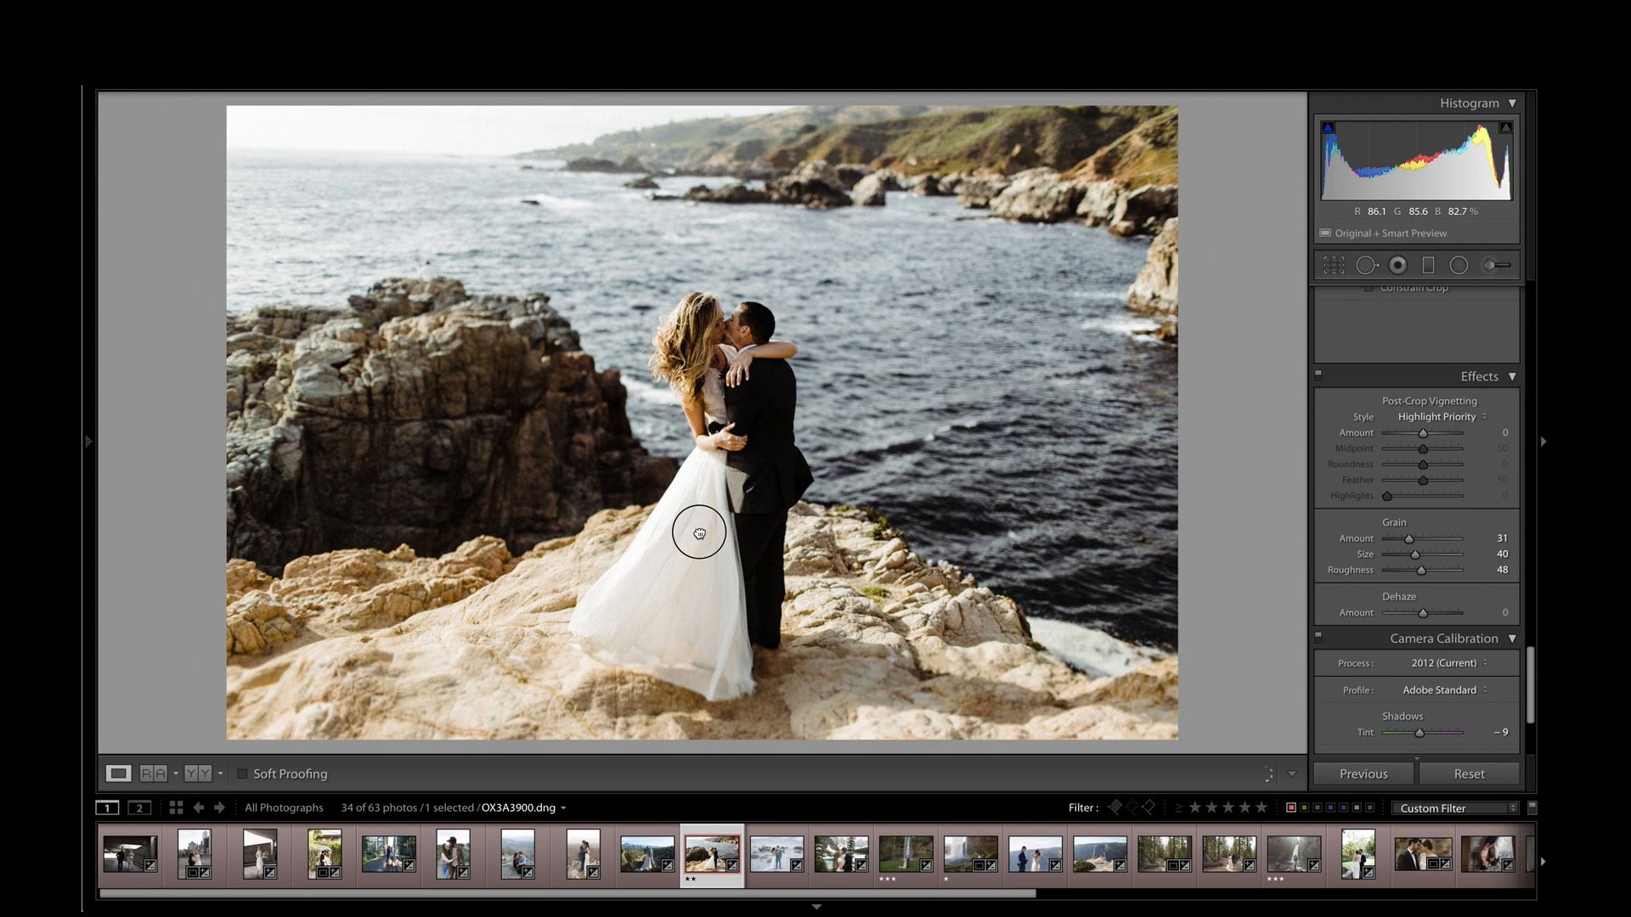
Step: Inspect the finished seaside photo, viewing the couple both up close and in the full frame
left_click(699, 531)
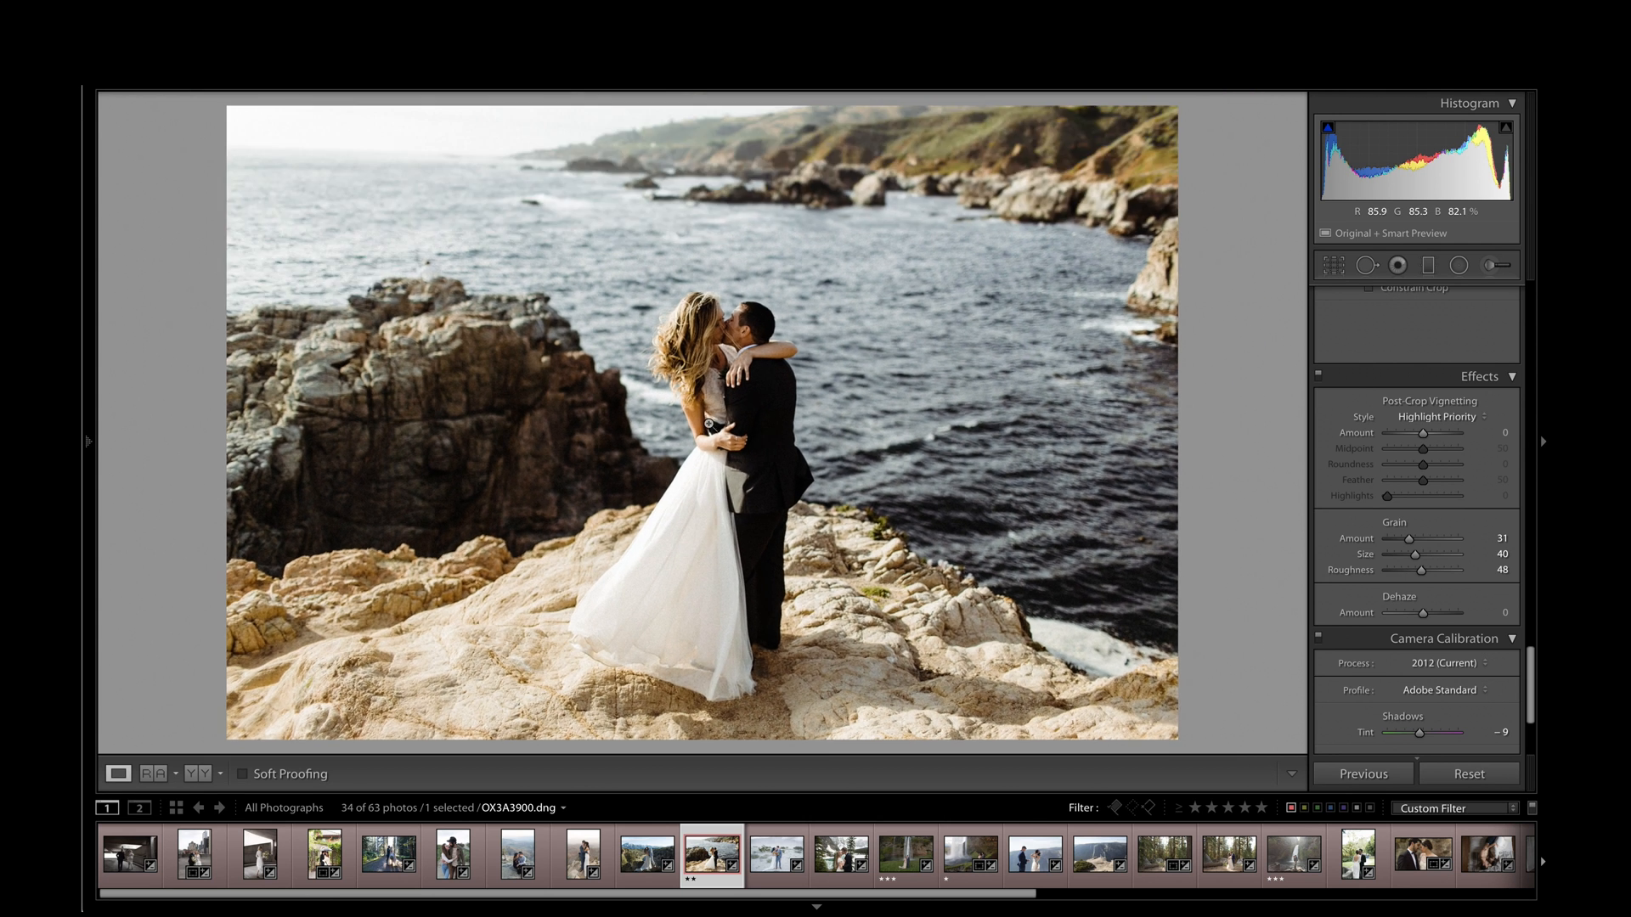
left_click(709, 442)
left_click(705, 436)
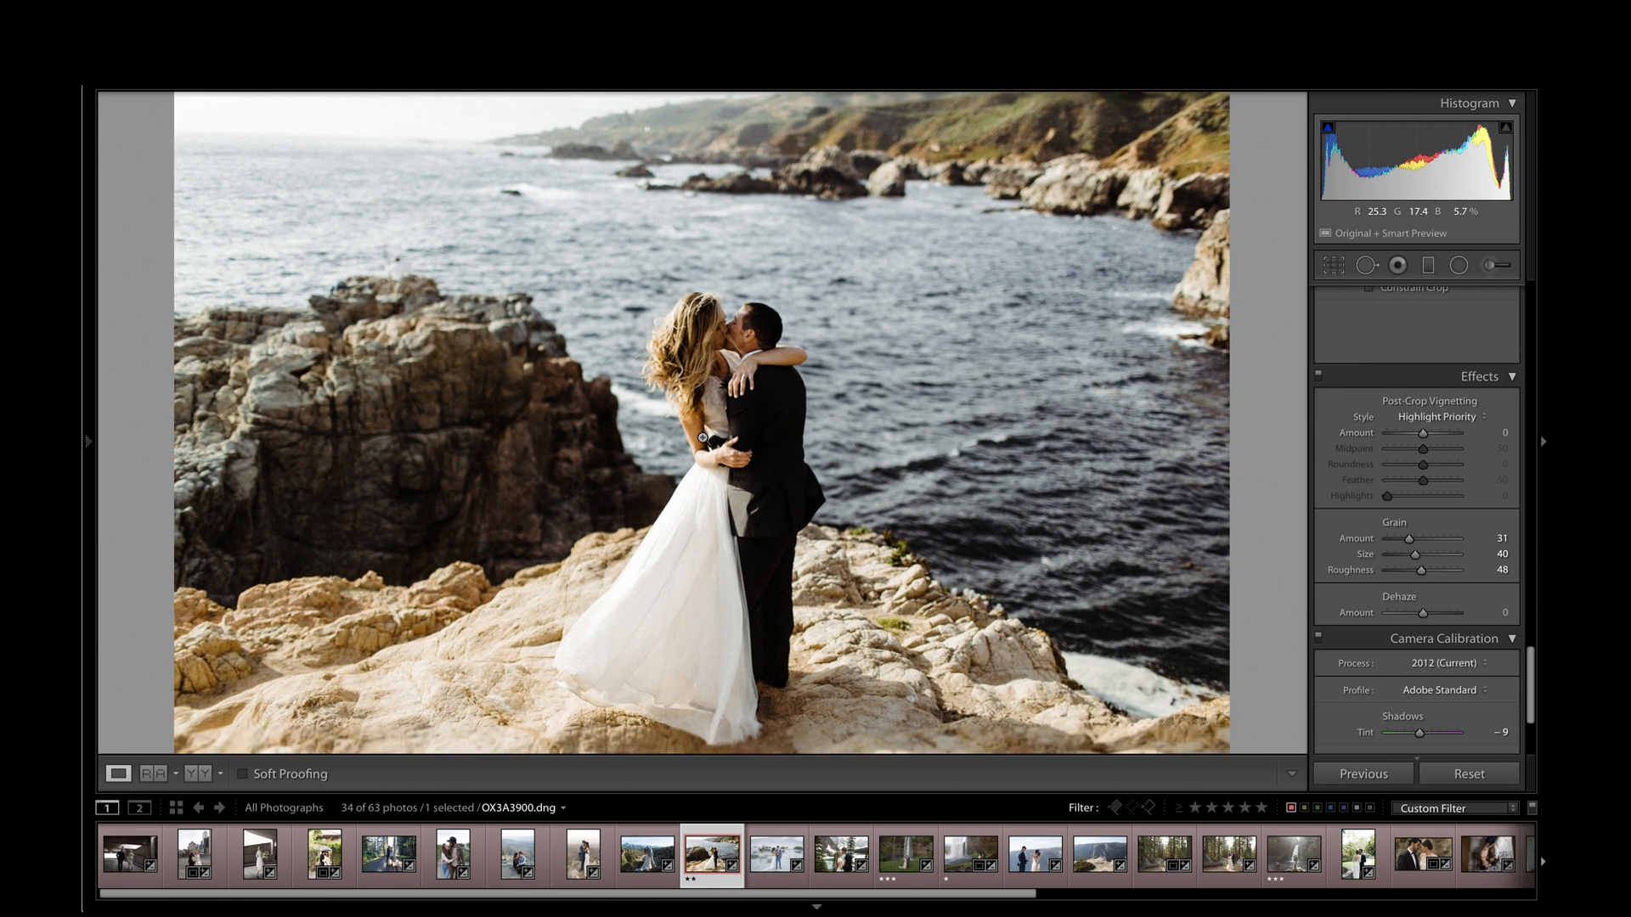
mouse_move(85, 368)
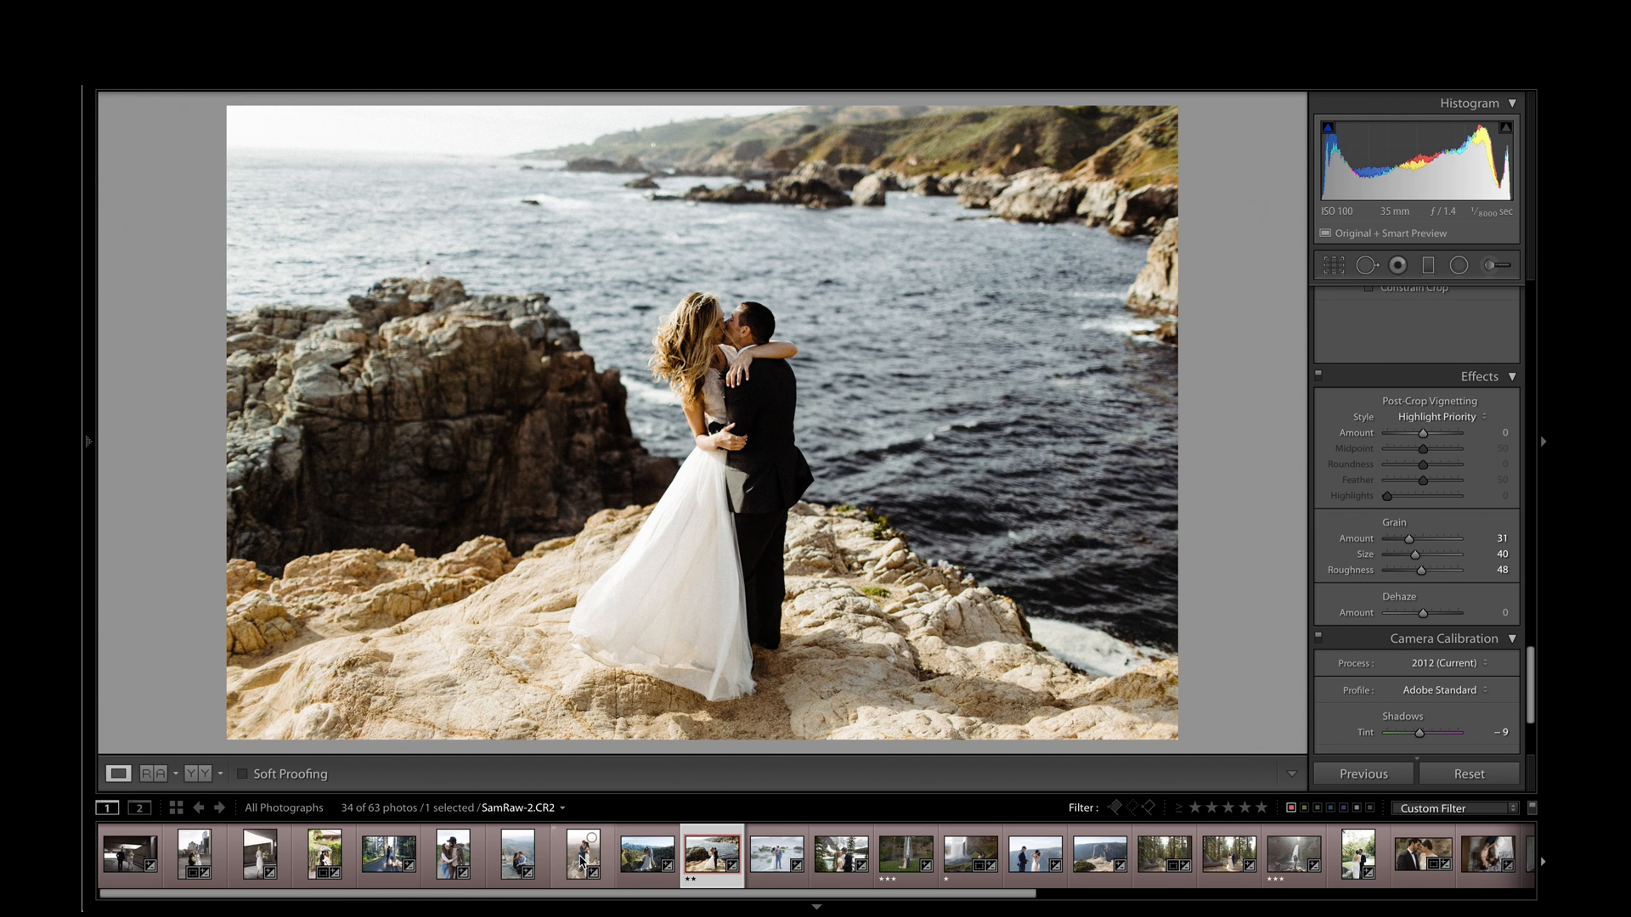
left_click_drag(631, 902, 85, 812)
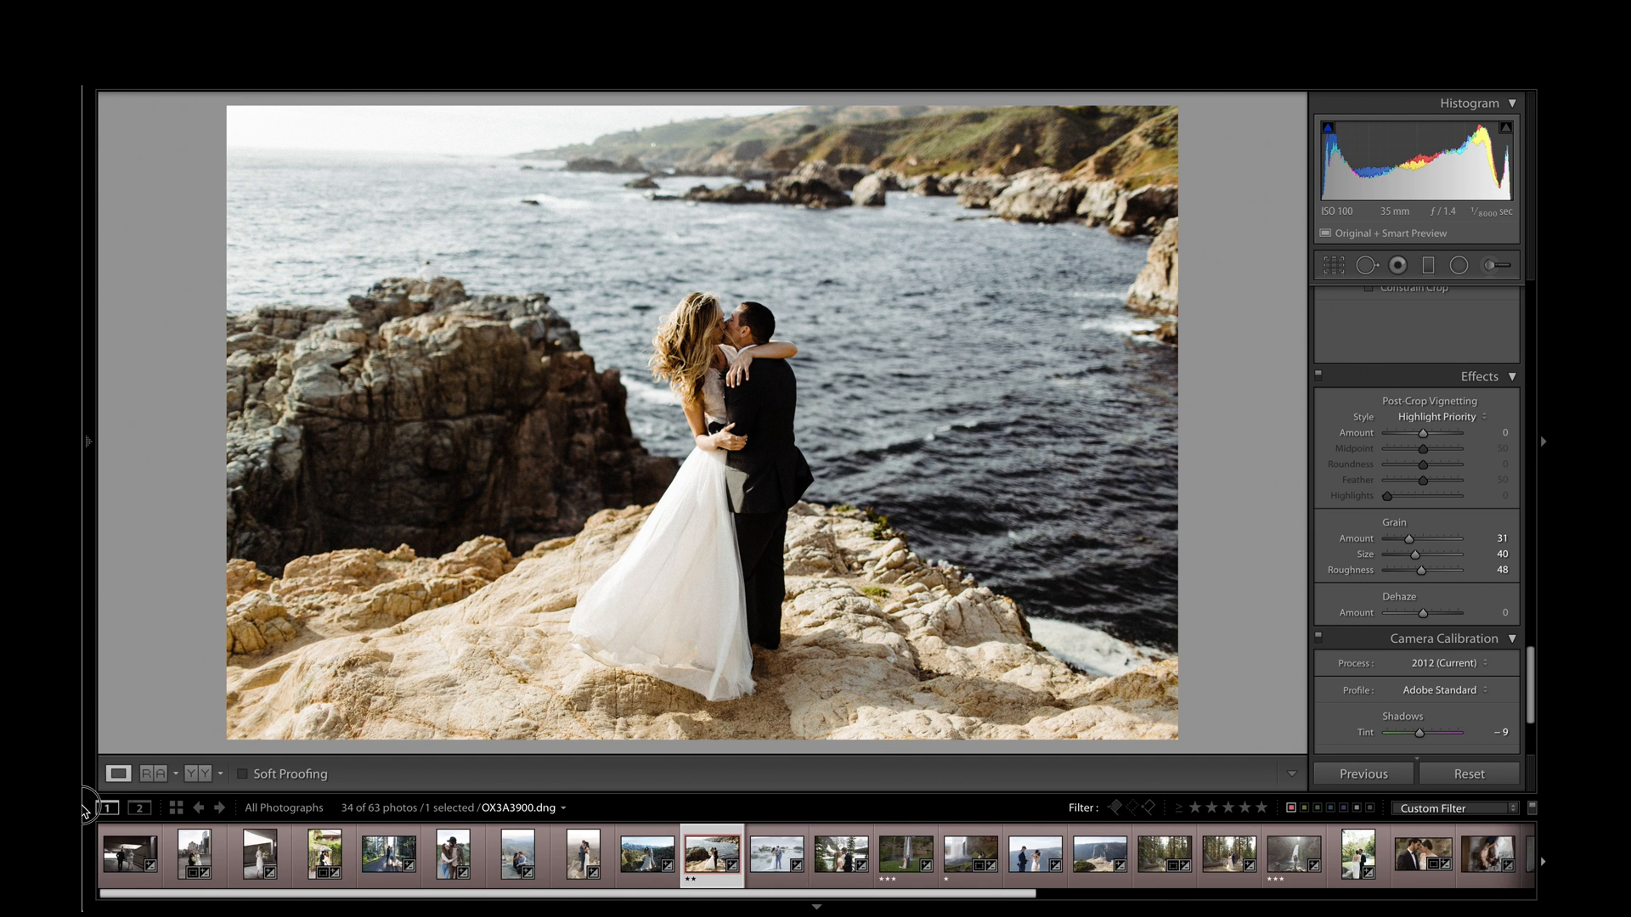
Step: Compare the Portra 160, 400 and 800 film presets at +1 and +2 on rooftop photo DOS_9181.NEF and settle on a Portra 400 version
left_click(188, 854)
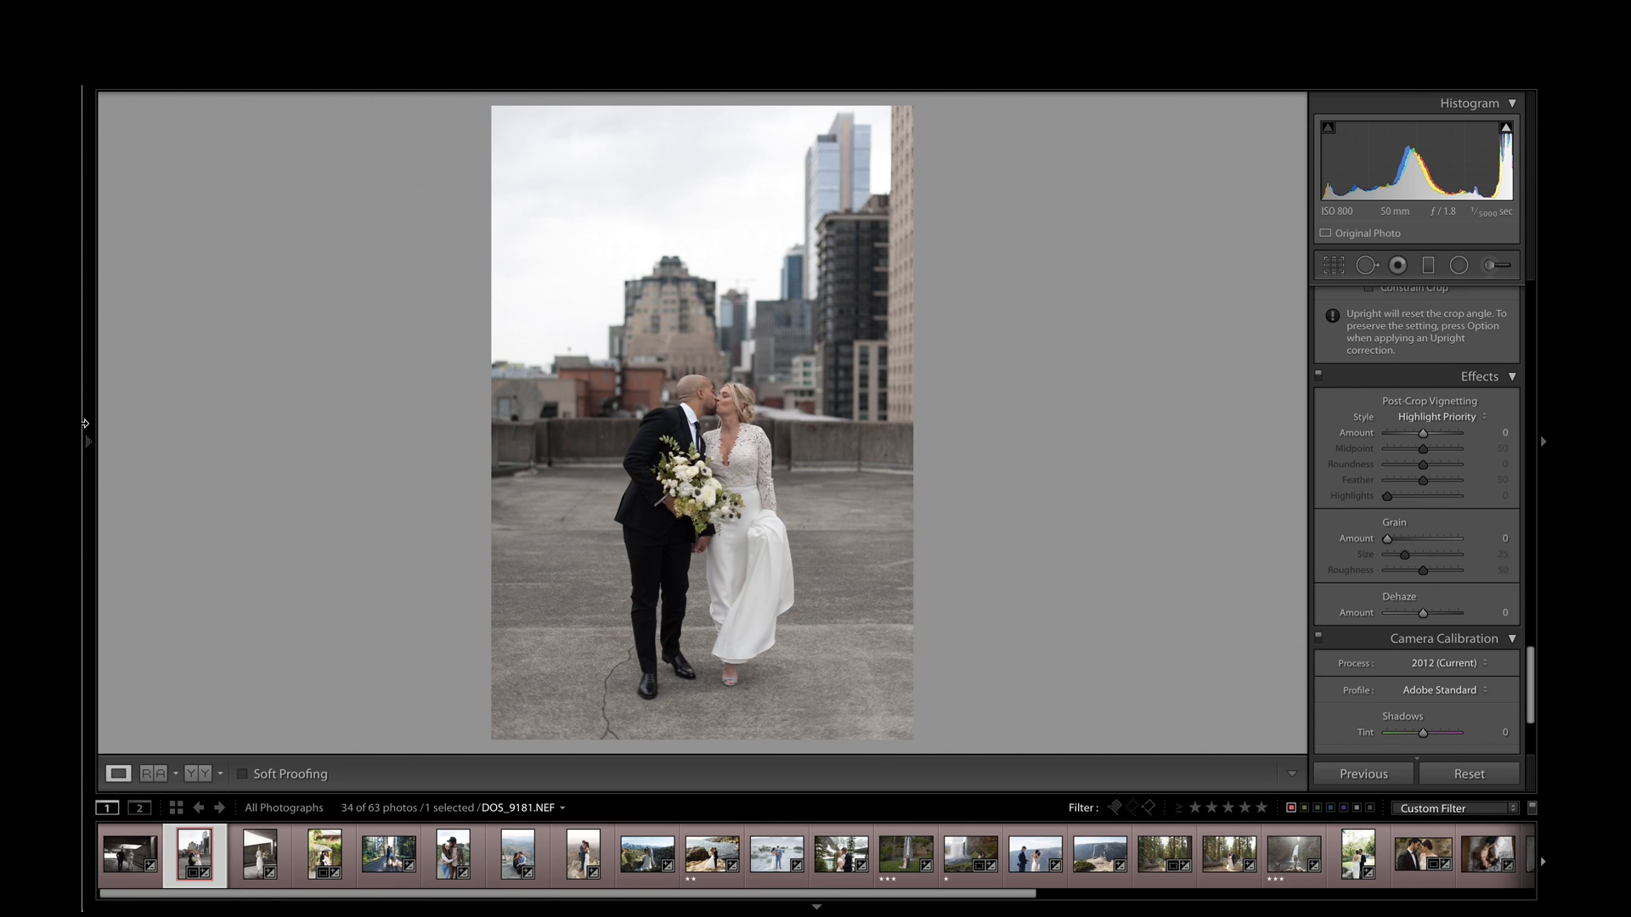
mouse_move(88, 442)
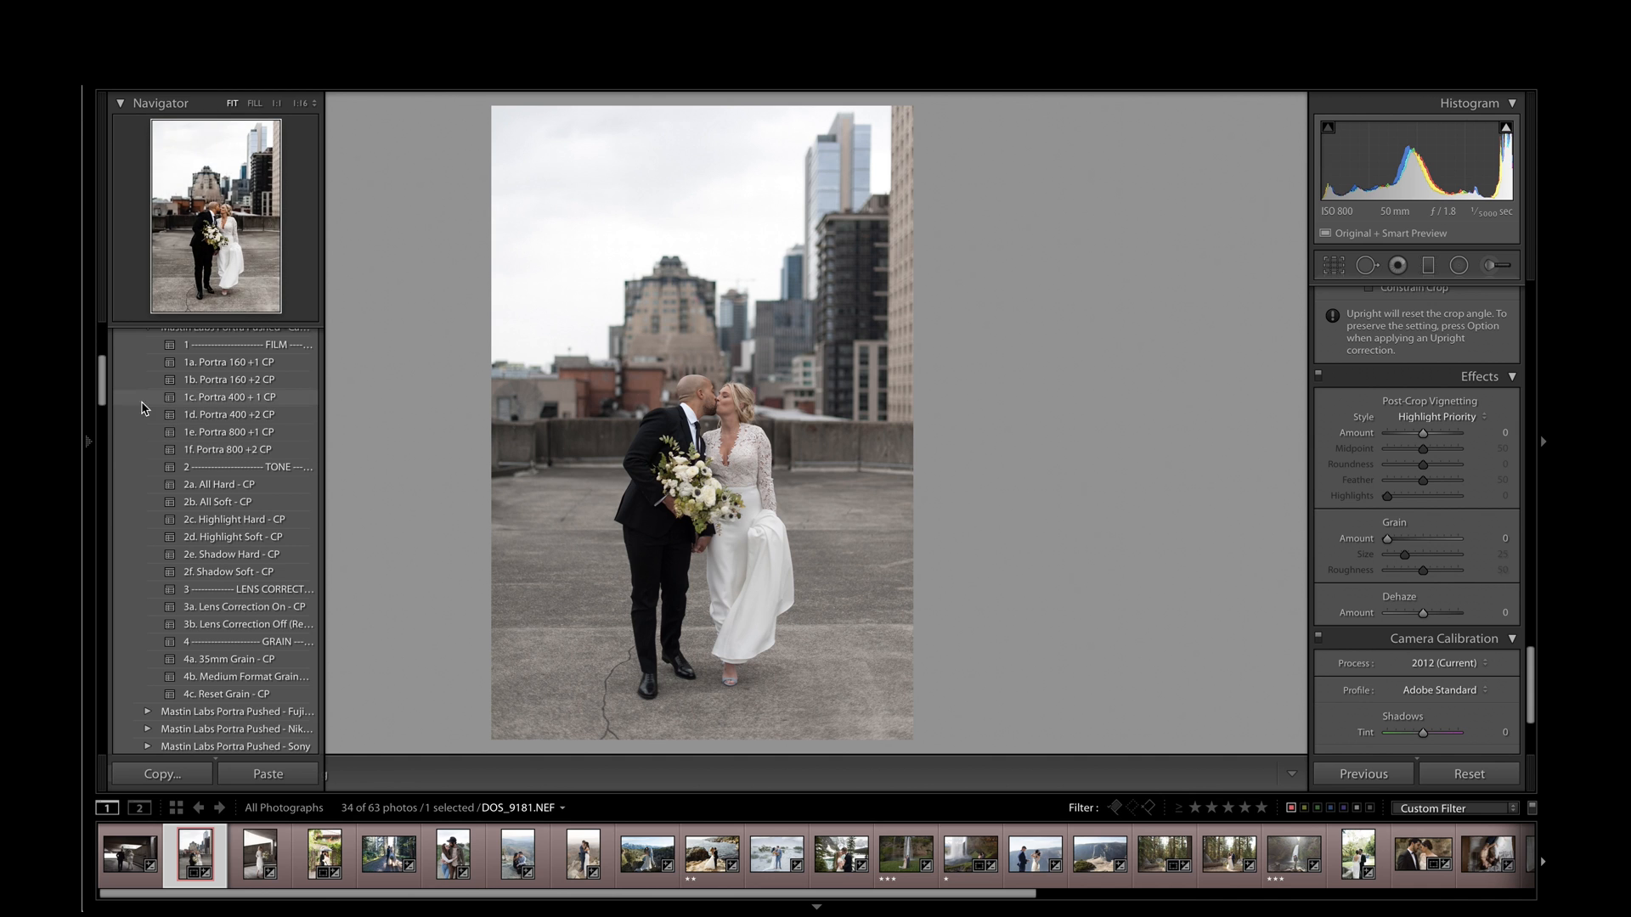
left_click(237, 362)
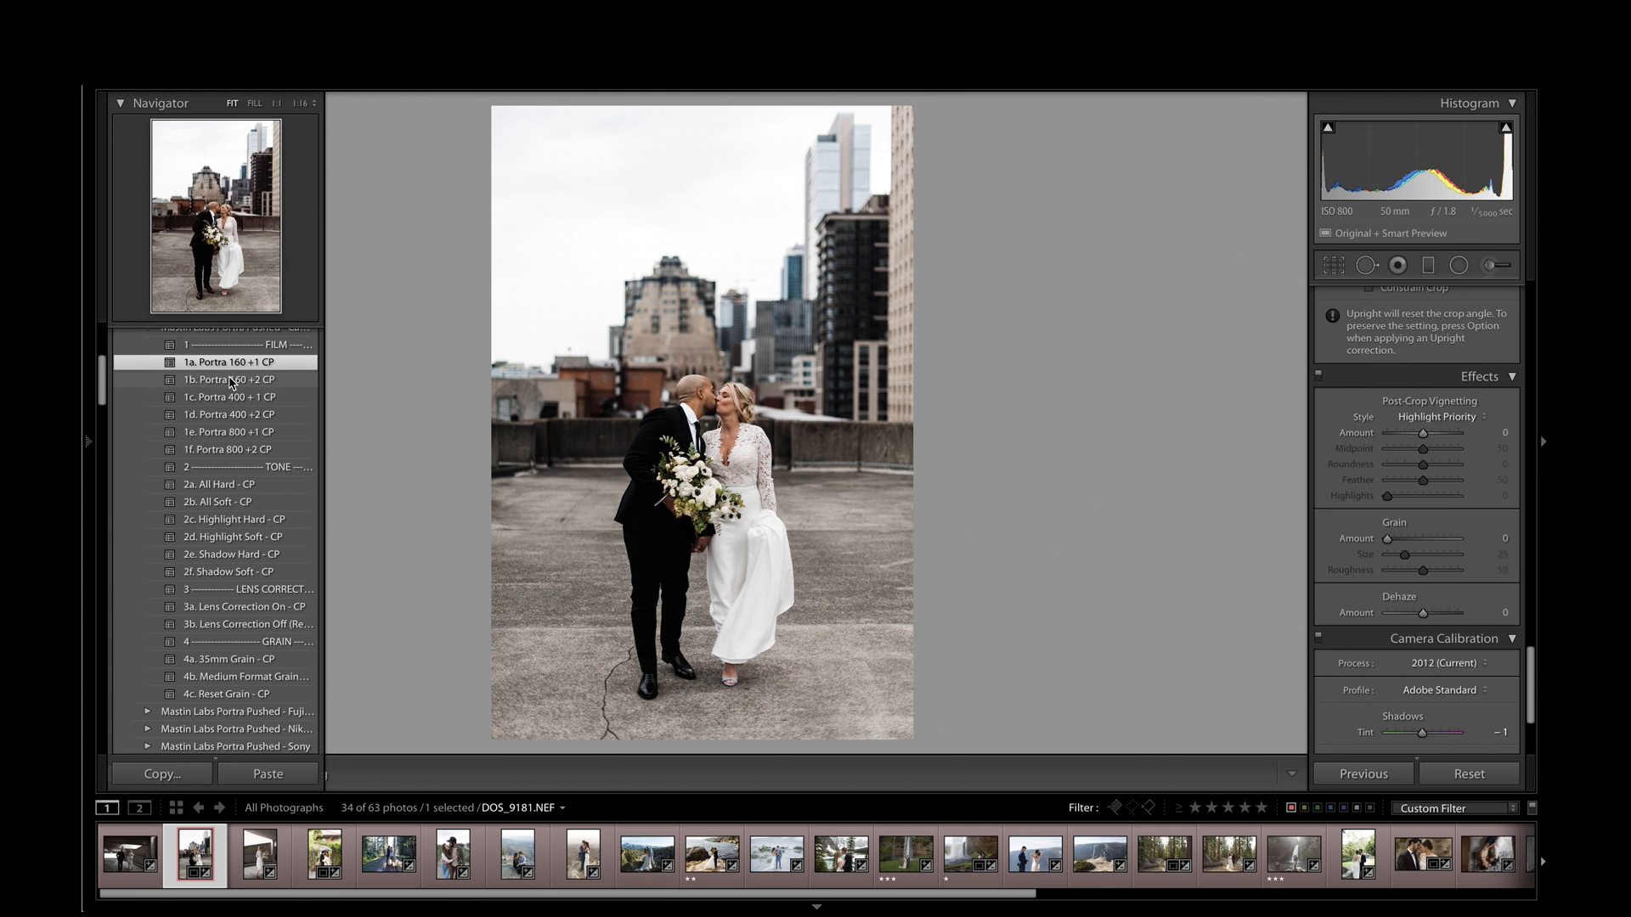
left_click(232, 381)
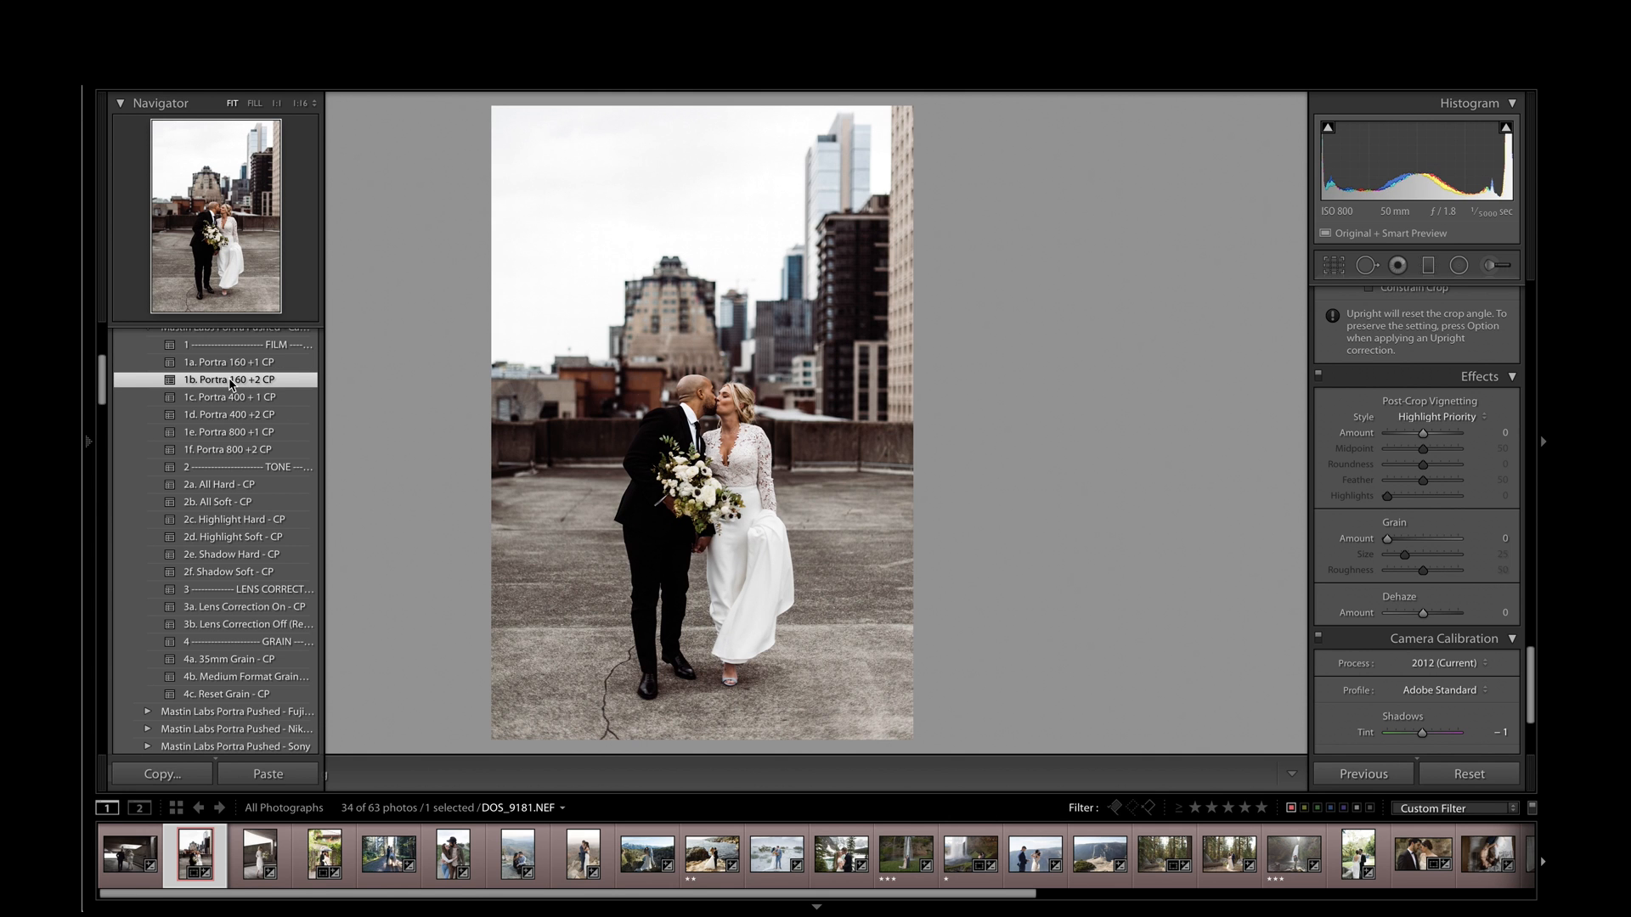
left_click(221, 400)
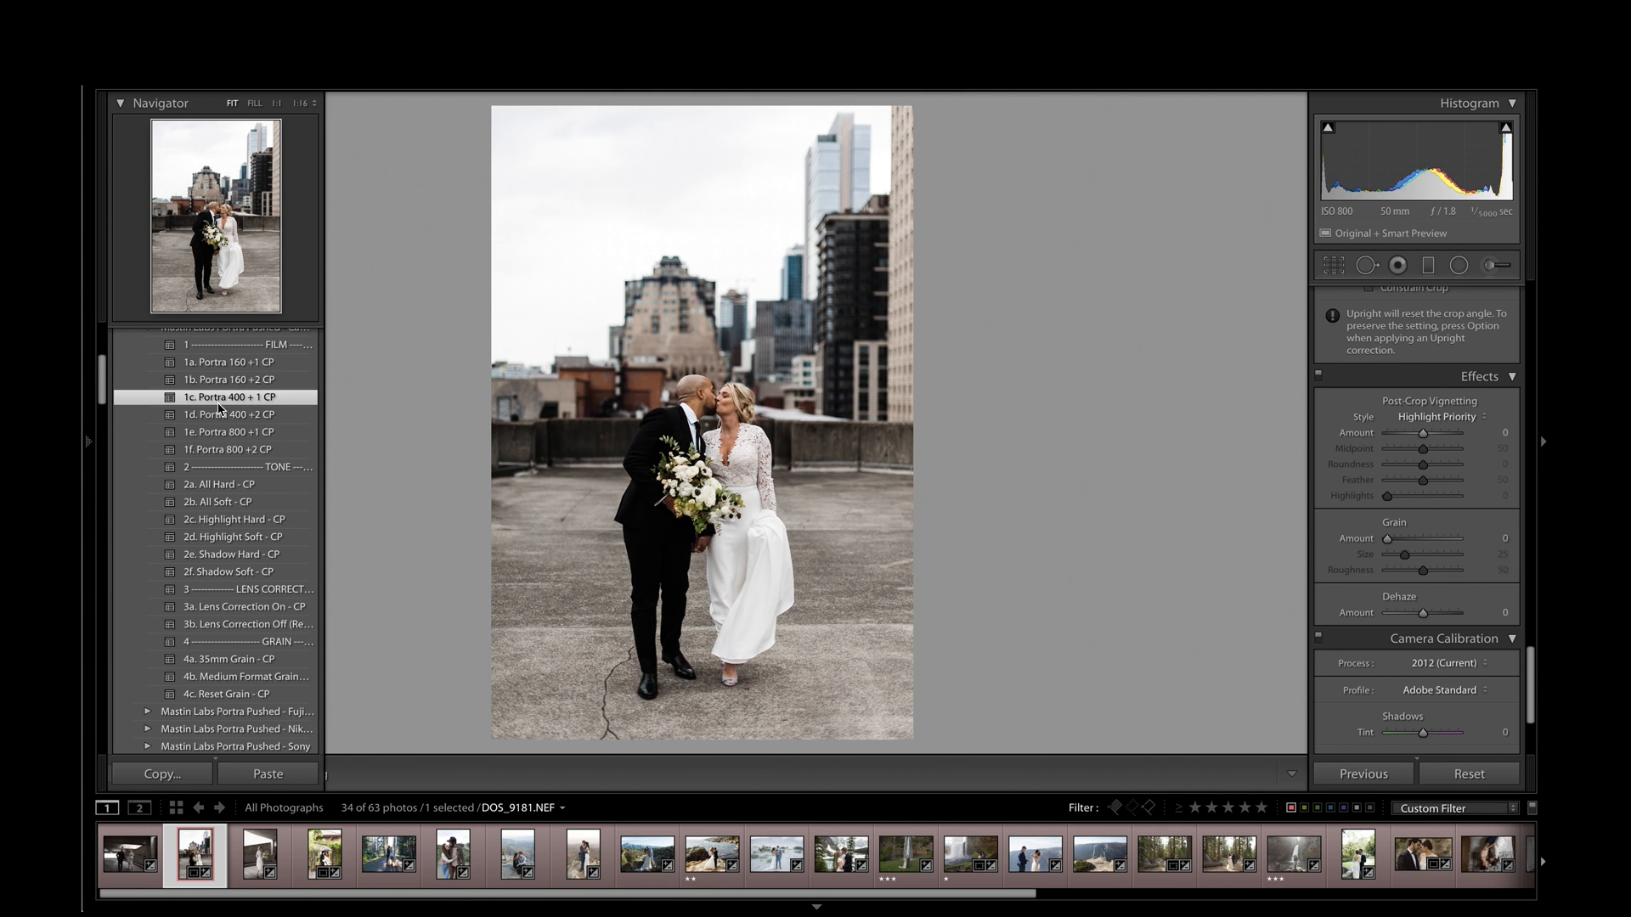
left_click(220, 414)
left_click(214, 432)
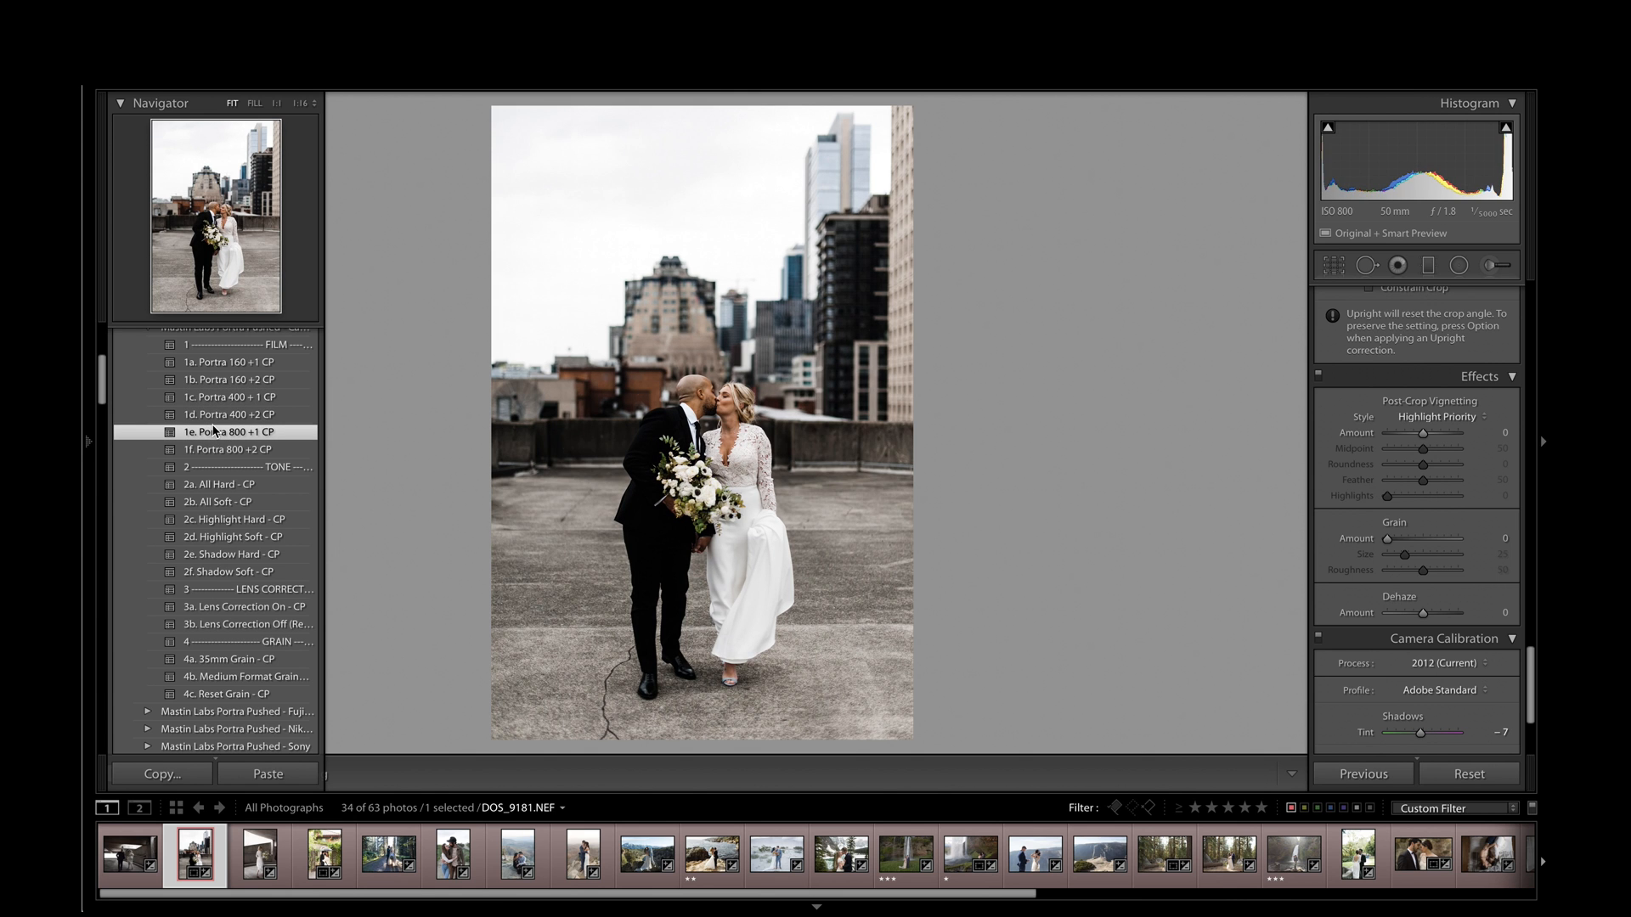
left_click(212, 453)
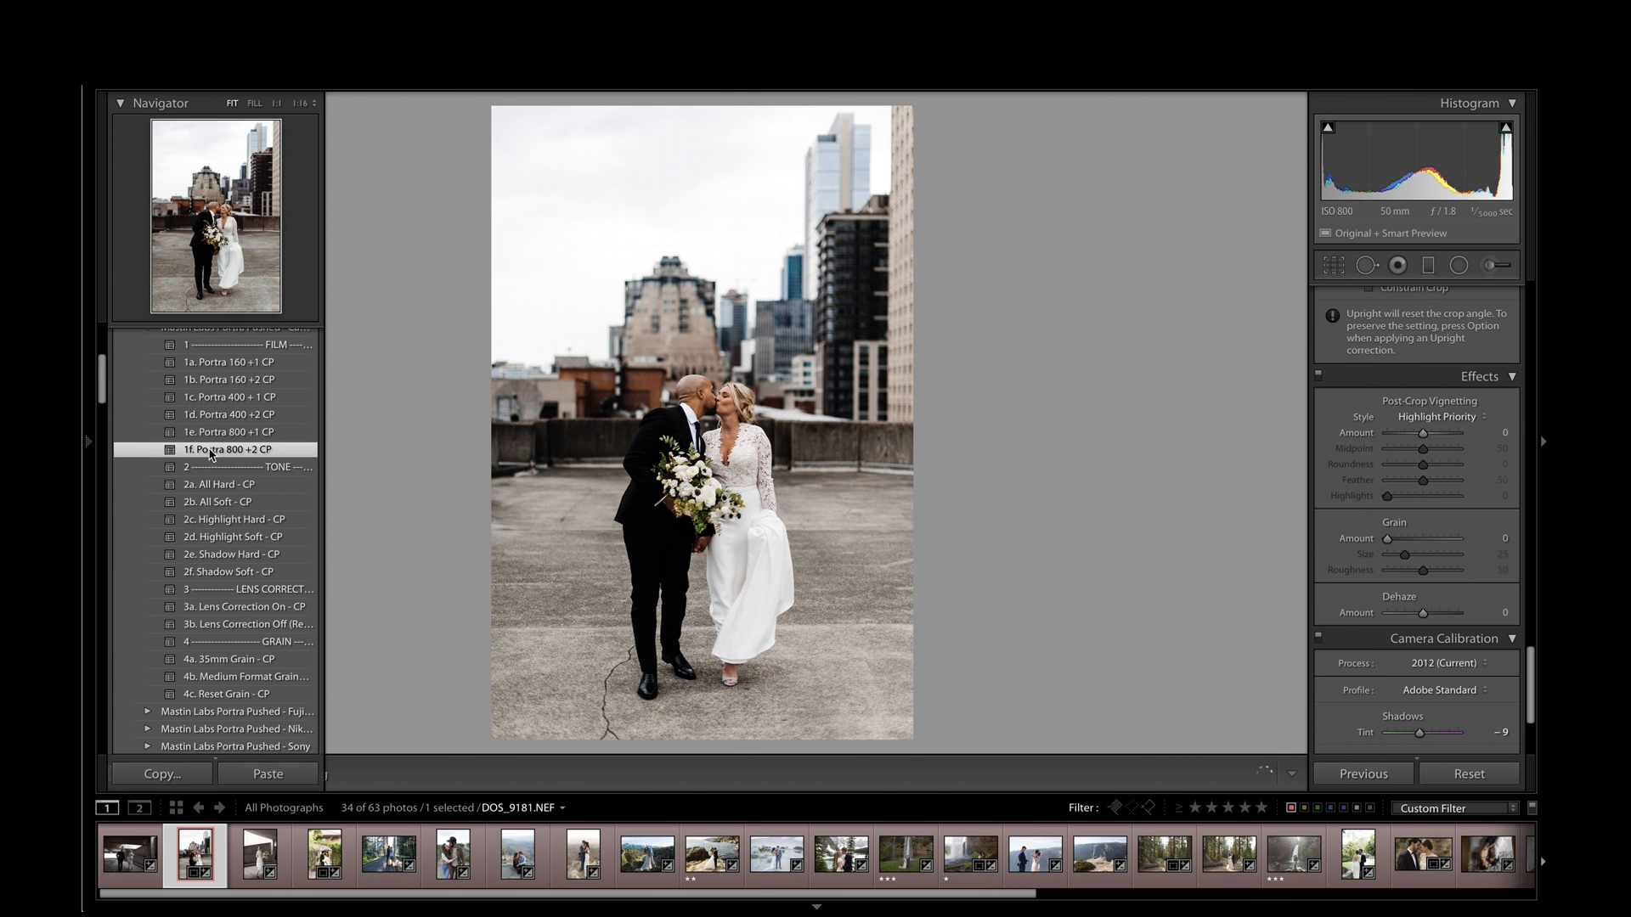
left_click(218, 434)
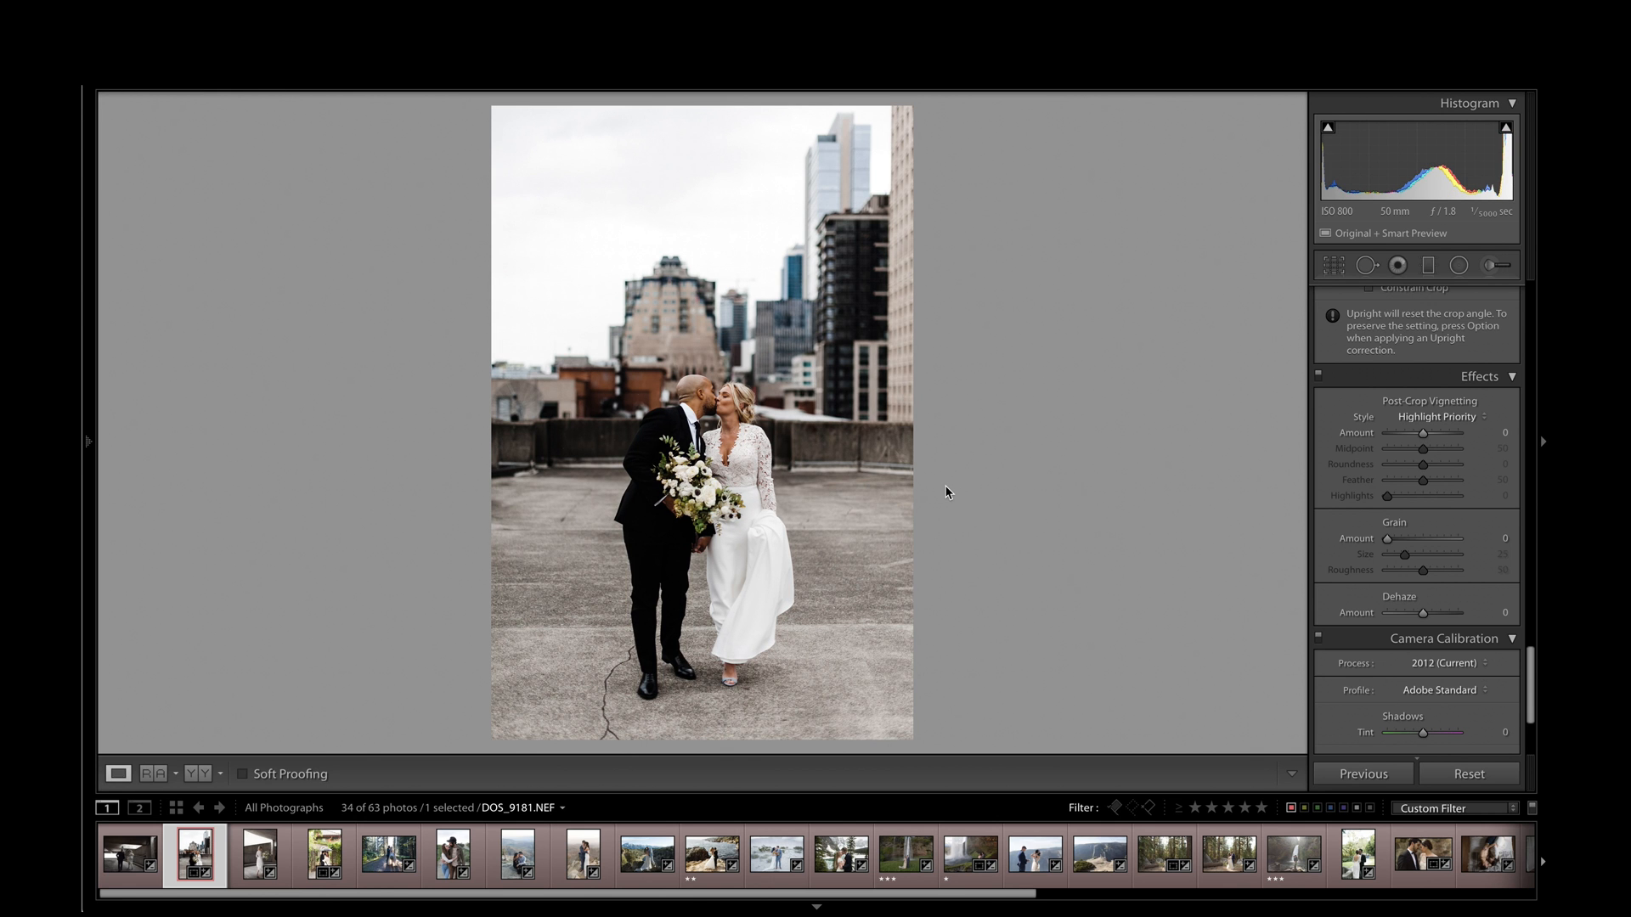
Step: Sample the white balance from the bride's lace dress and warm the temperature to 5,605
scroll(1465, 420, "up", 15)
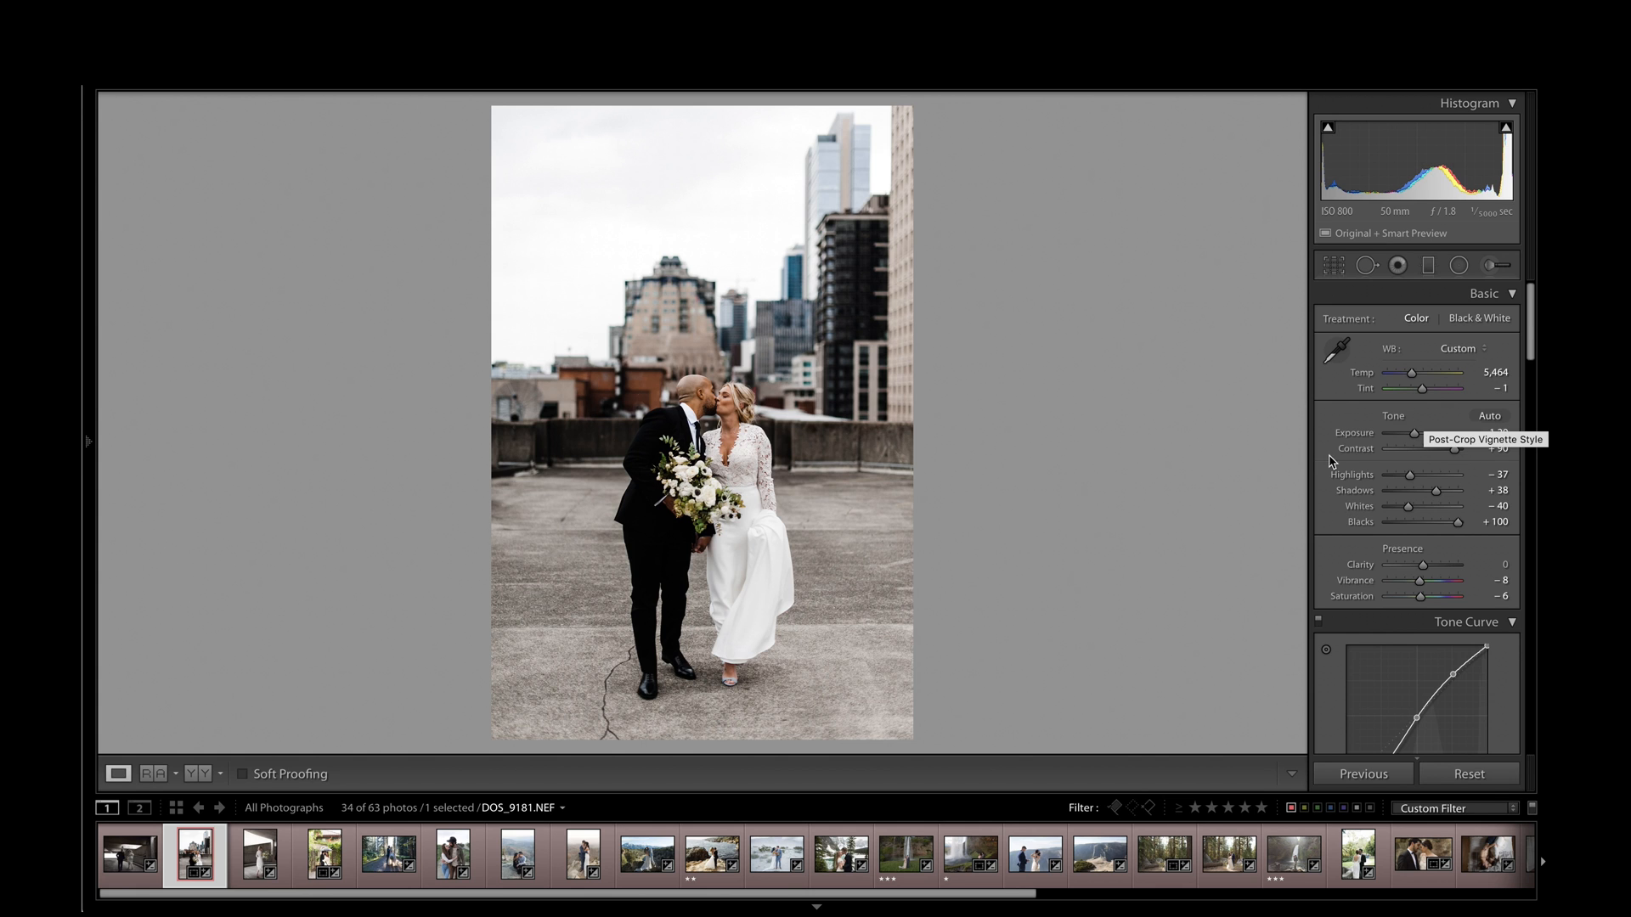
key("w")
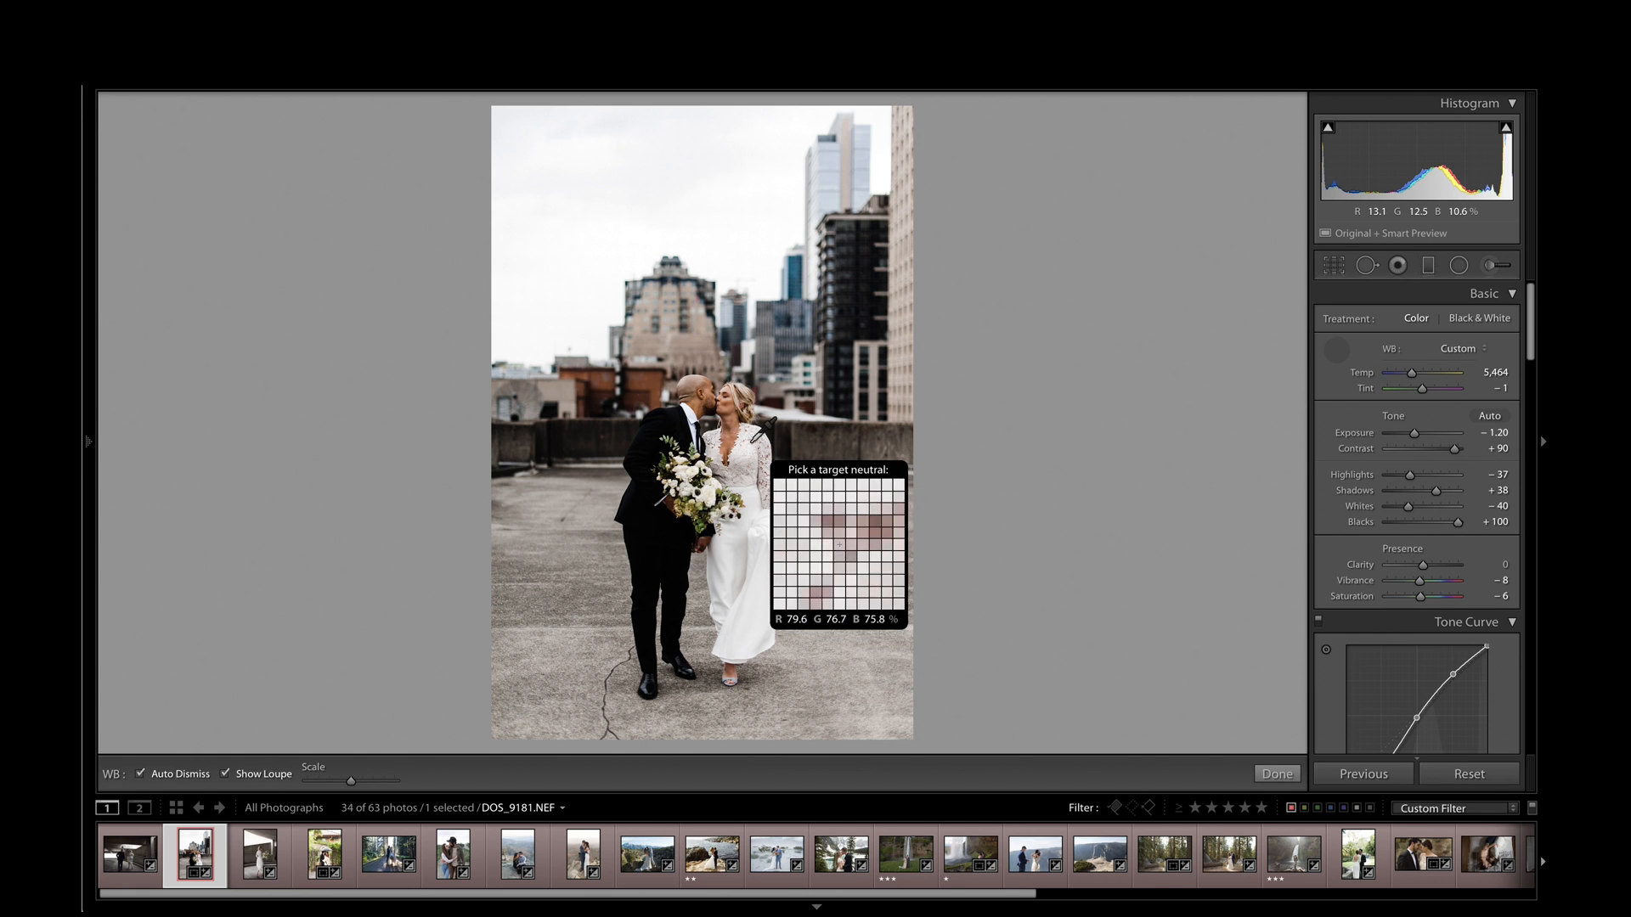
left_click(746, 450)
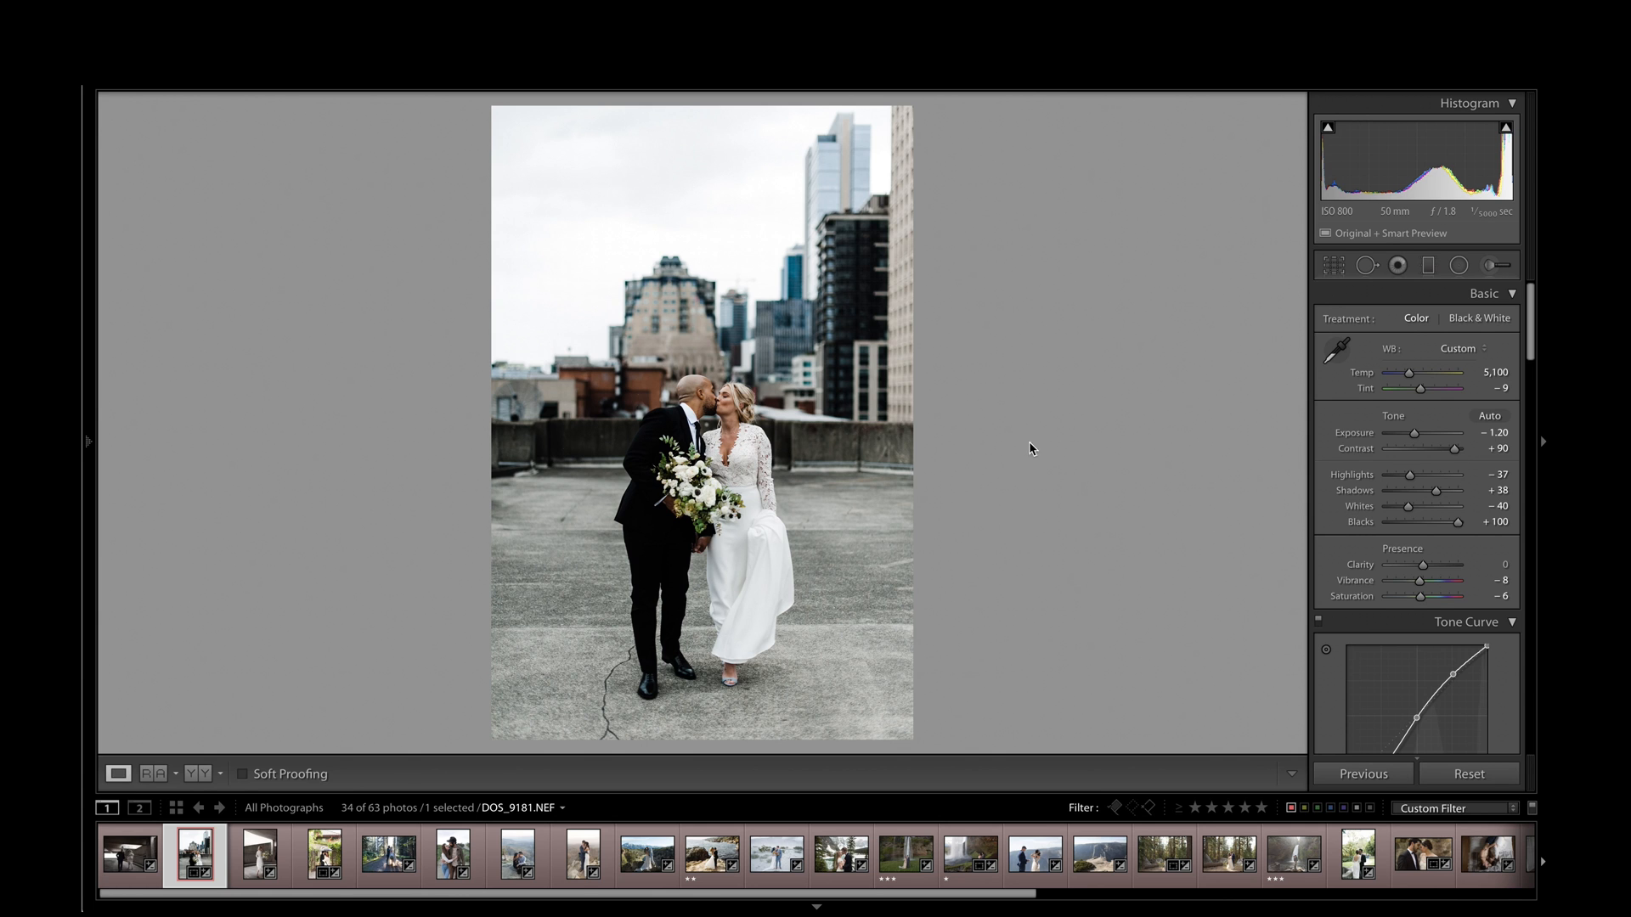
left_click_drag(1409, 376, 1414, 379)
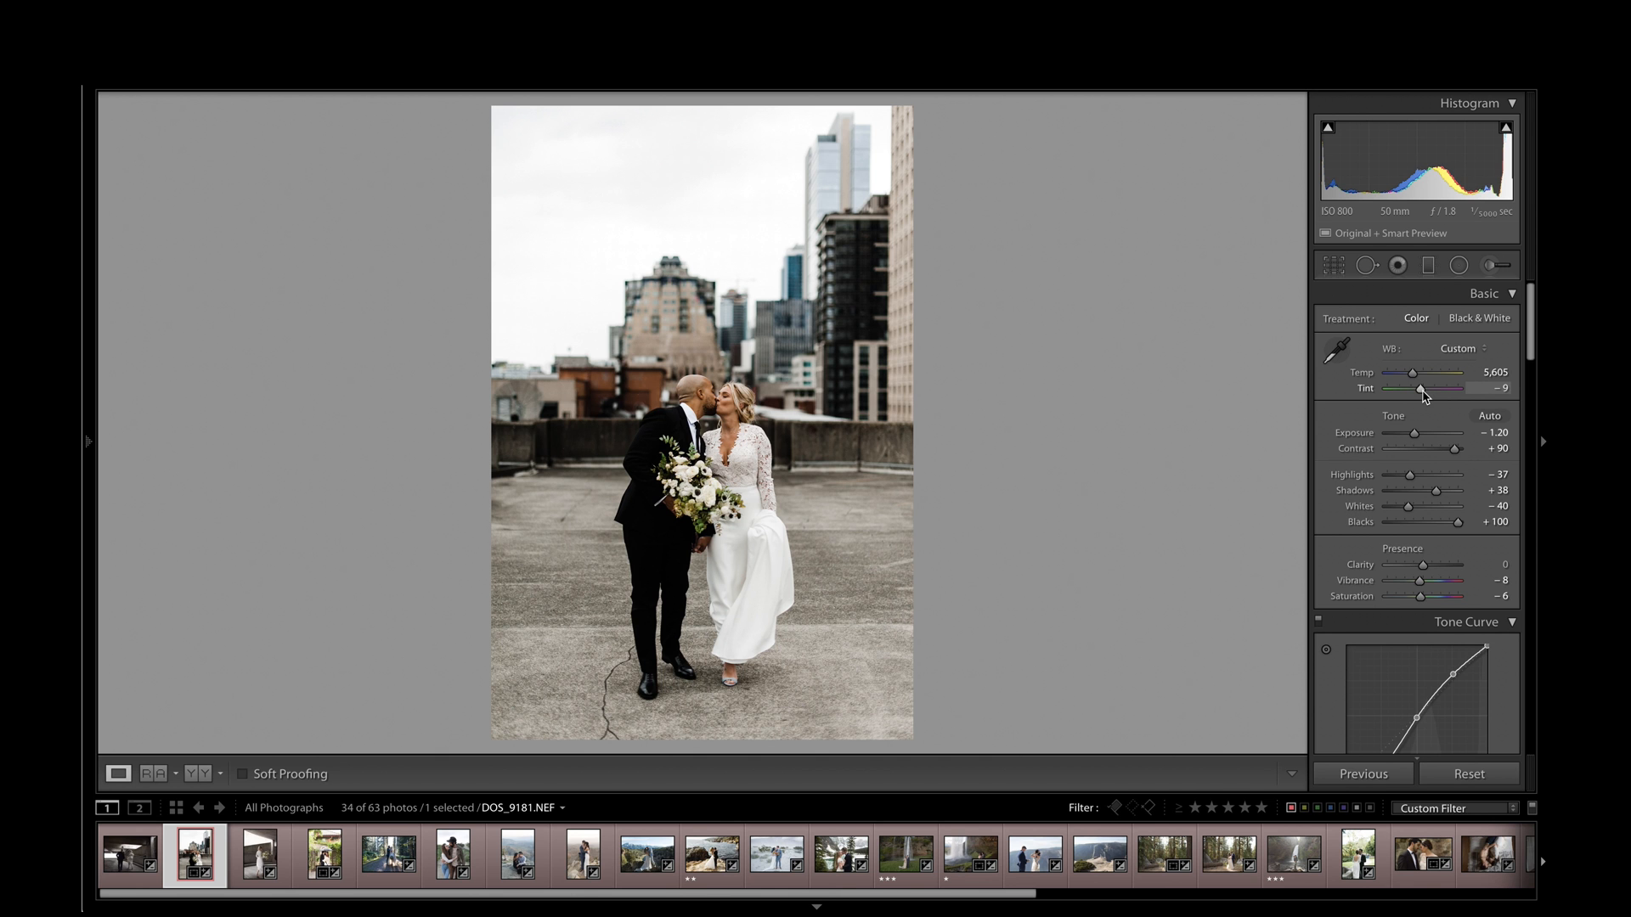
Step: Fine-tune the rooftop photo's tint to -6 while checking the couple up close, and raise the exposure to -1.05
left_click(748, 463)
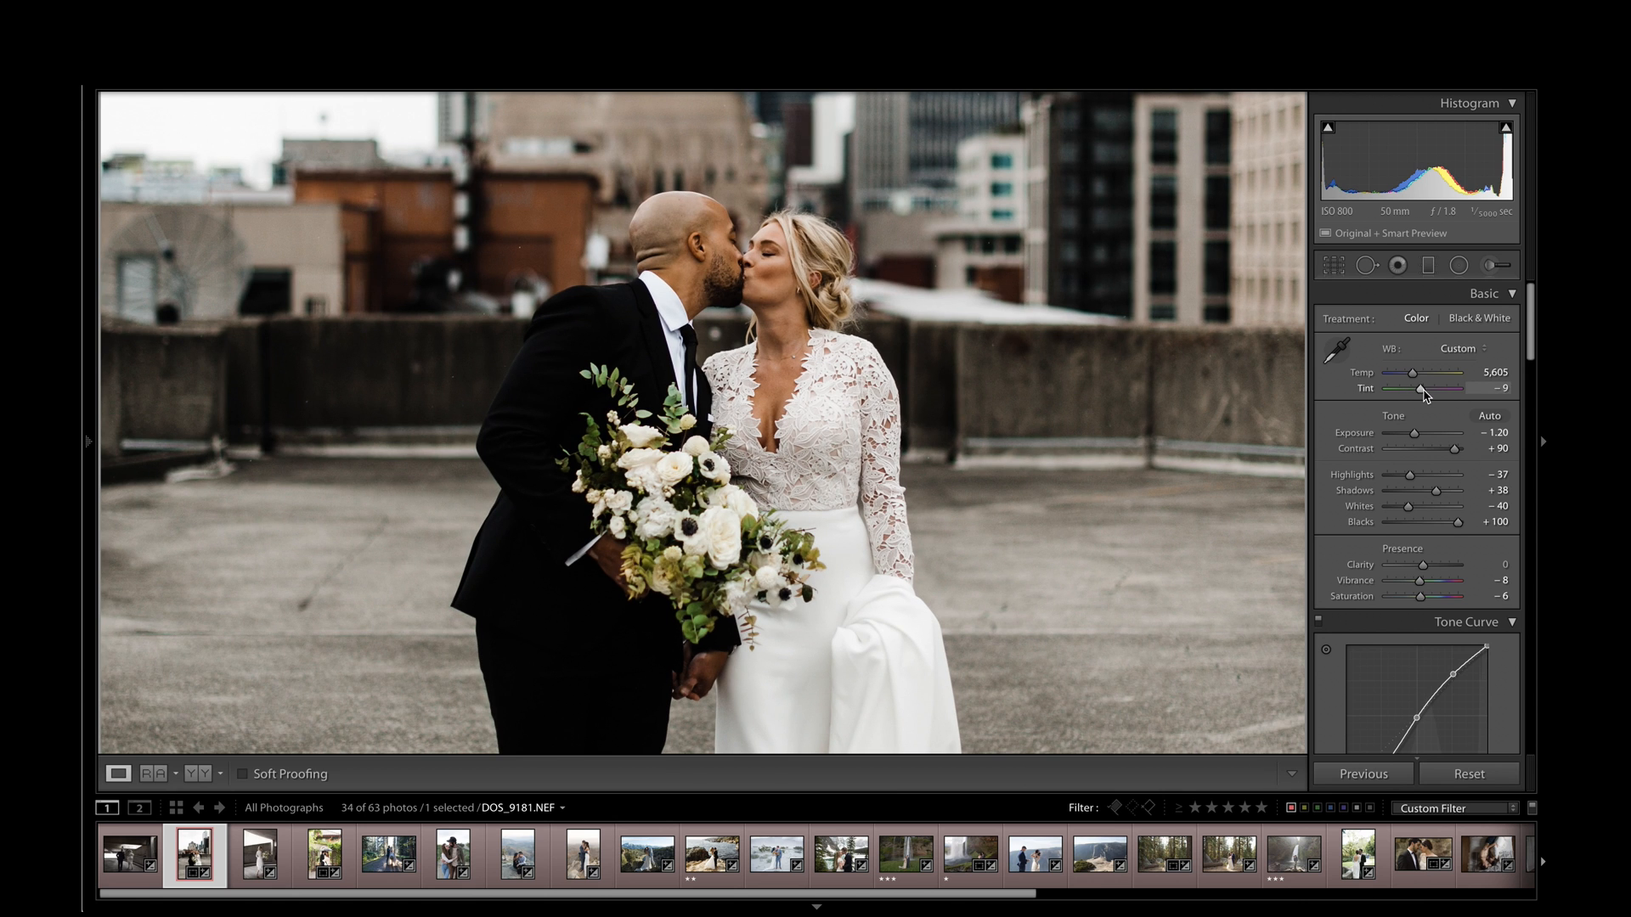
left_click_drag(1423, 390, 1423, 396)
left_click(739, 446)
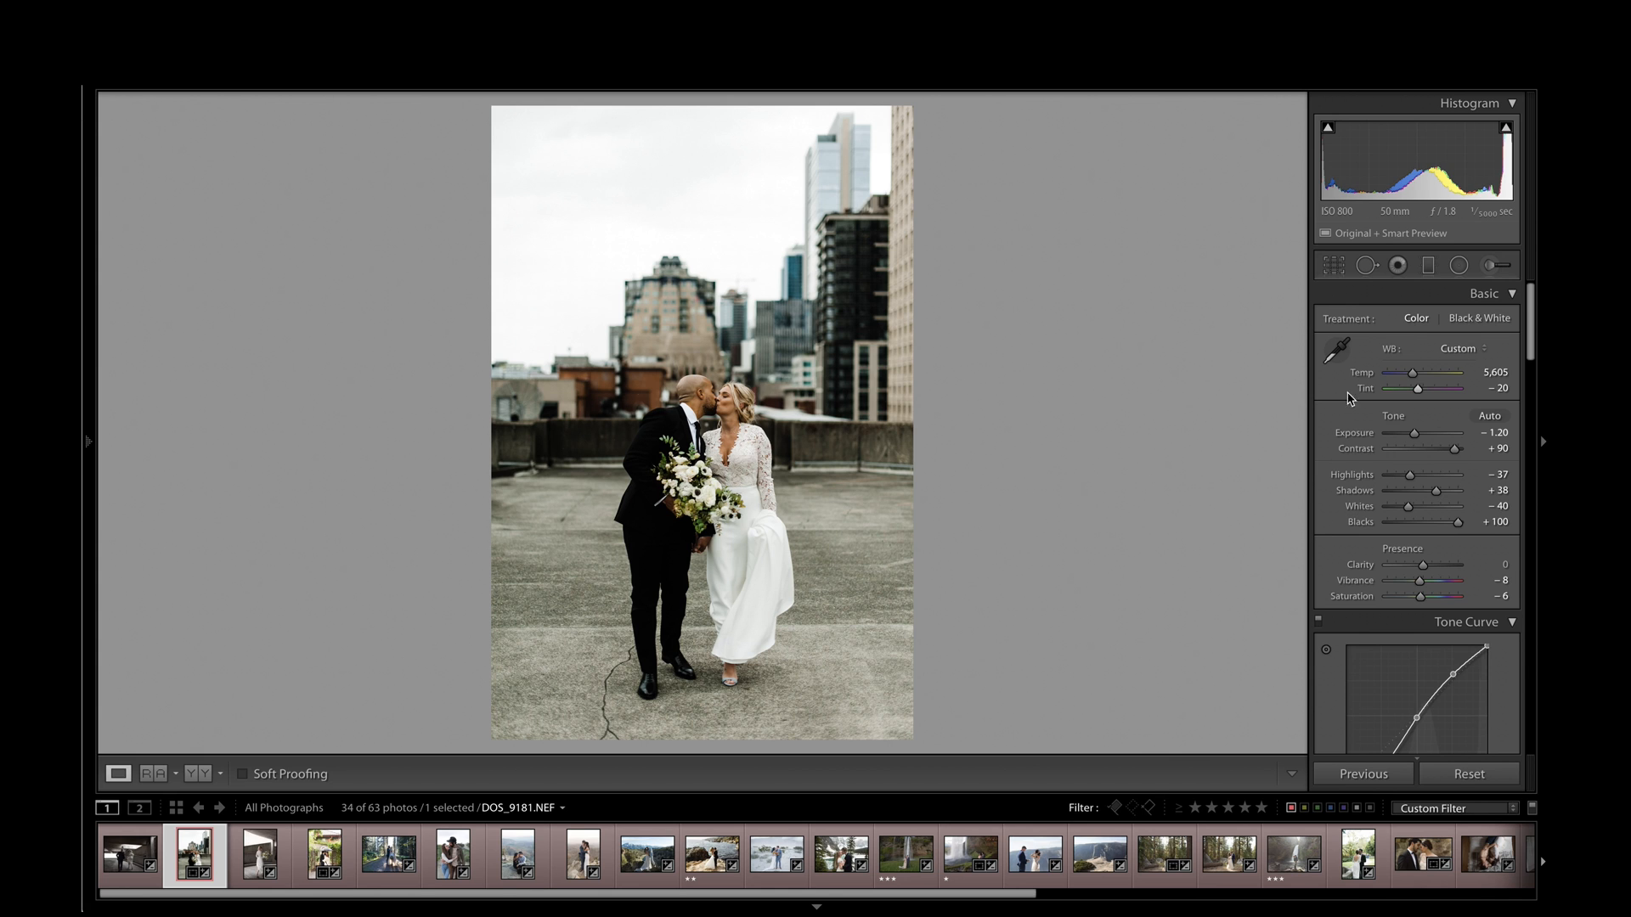
left_click(1421, 391)
left_click_drag(1421, 393, 1424, 395)
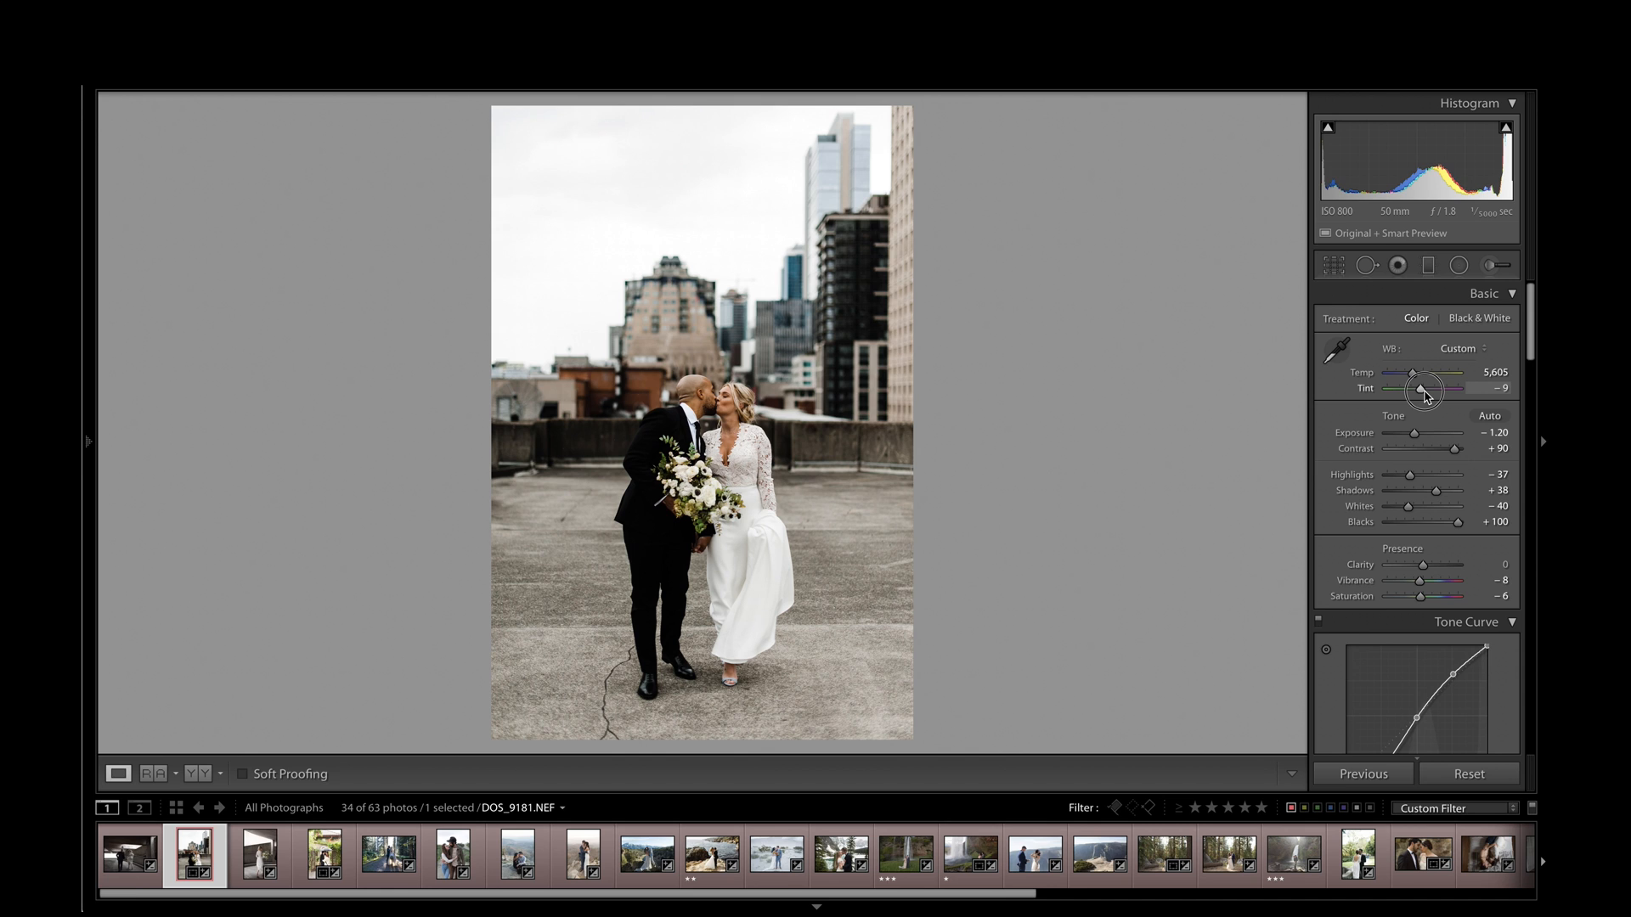
left_click_drag(1425, 394, 1425, 394)
left_click(1425, 395)
left_click_drag(1425, 395, 1423, 395)
left_click_drag(1425, 395, 1427, 397)
left_click_drag(1428, 397, 1428, 397)
left_click_drag(1416, 438, 1416, 438)
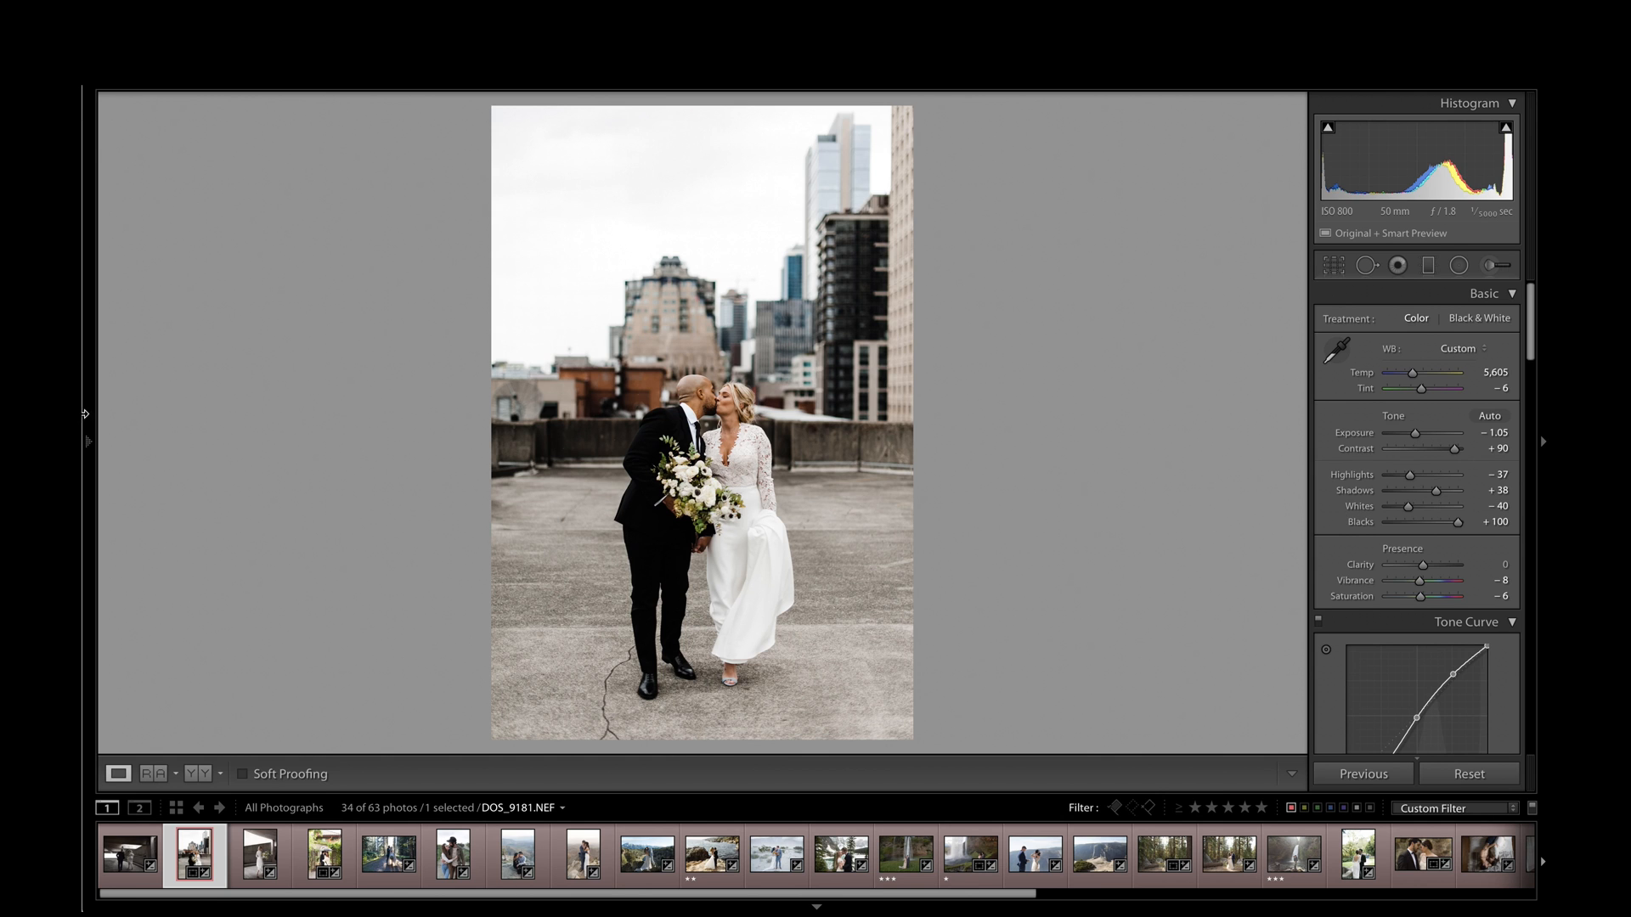
Step: Compare the All, Highlight and Shadow tone presets in Hard and Soft, and leave Shadow Soft - CP applied to the rooftop photo
mouse_move(85, 413)
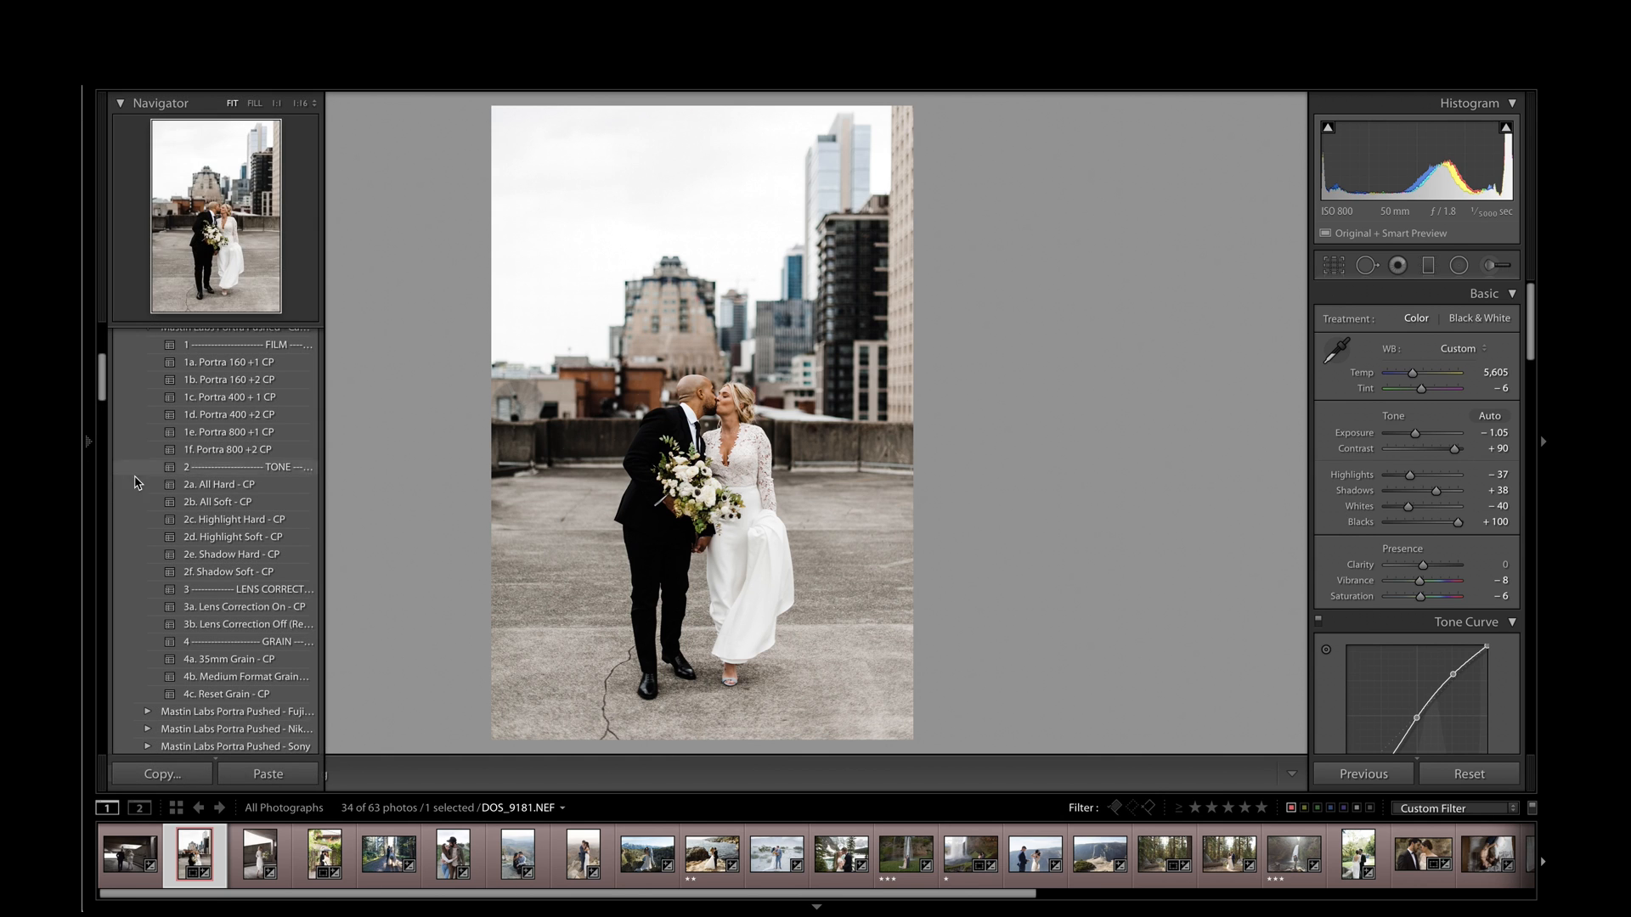
left_click(233, 491)
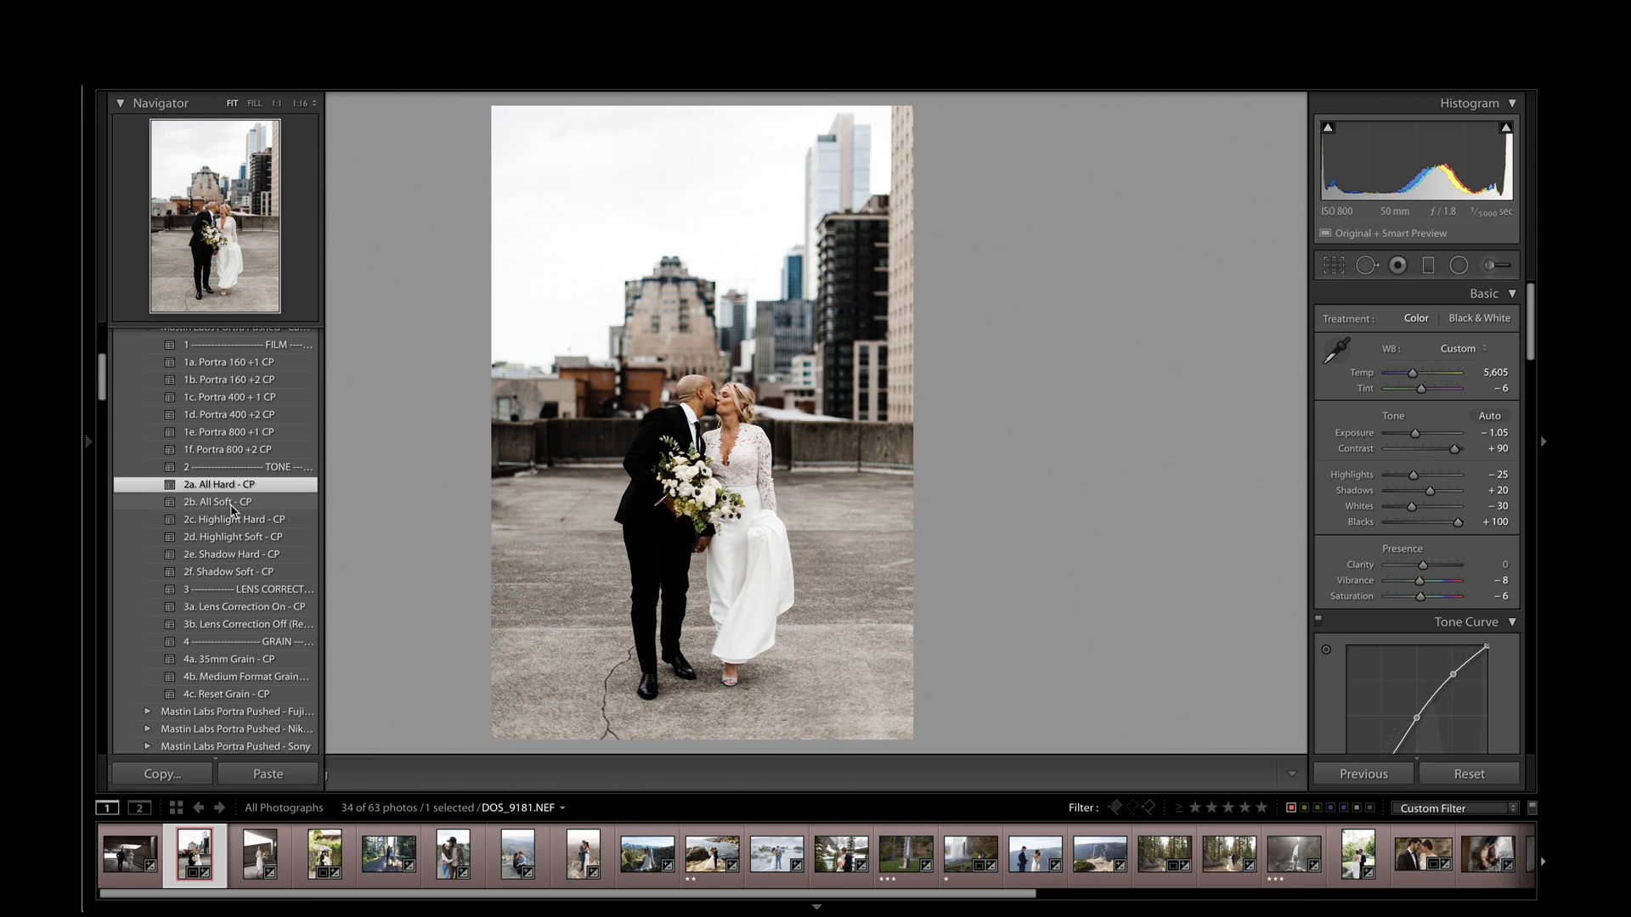
left_click(231, 508)
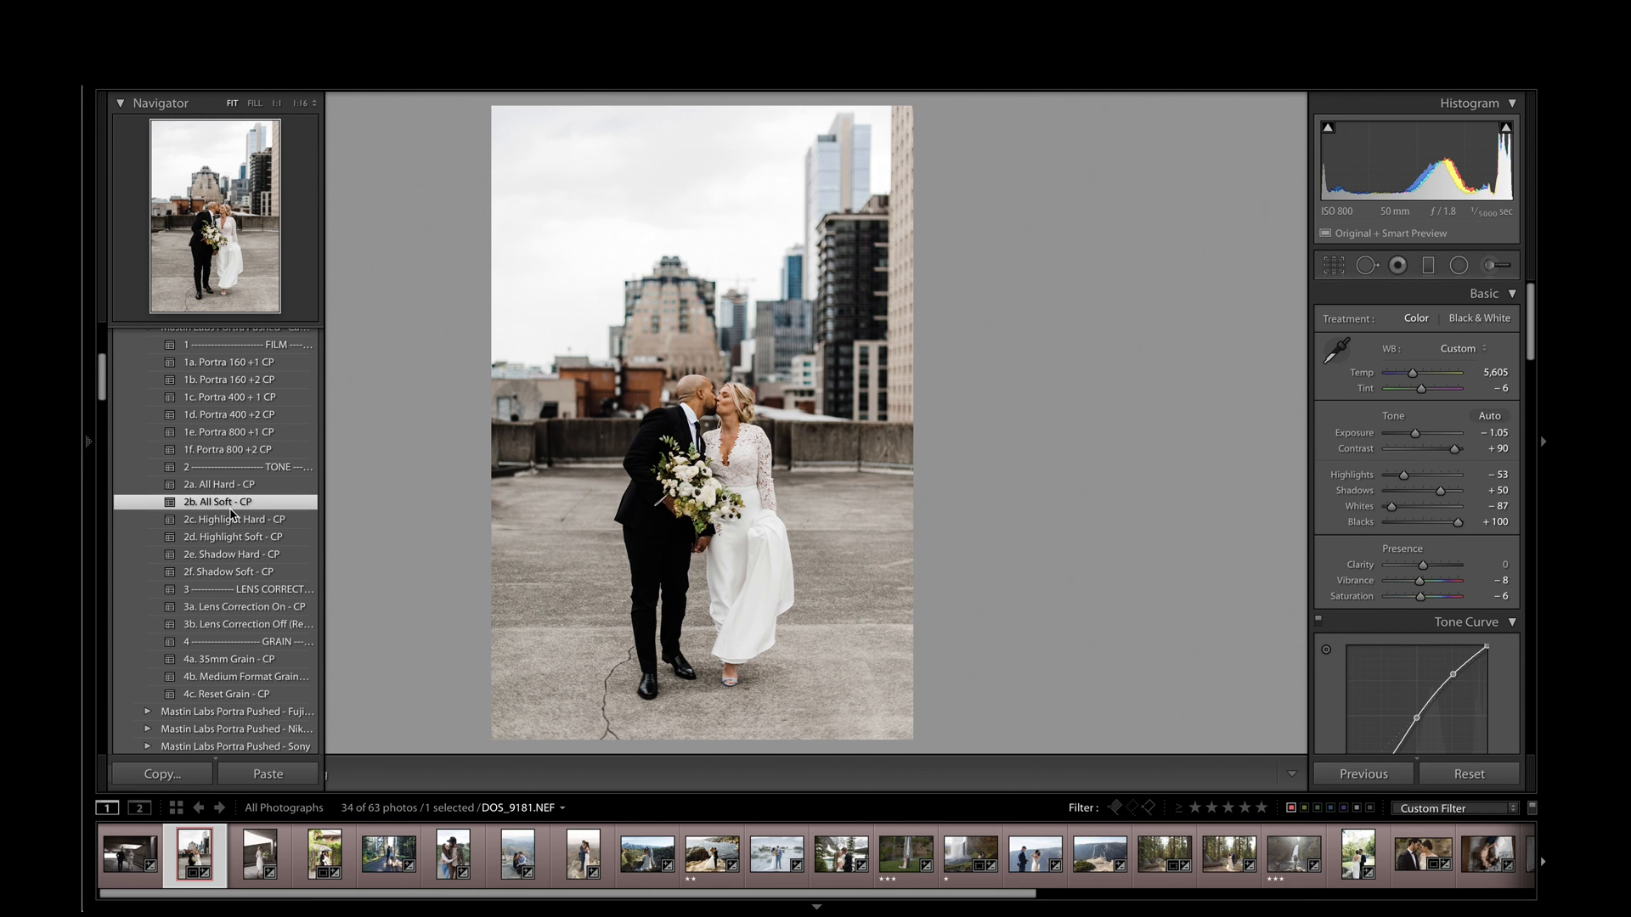
left_click(230, 522)
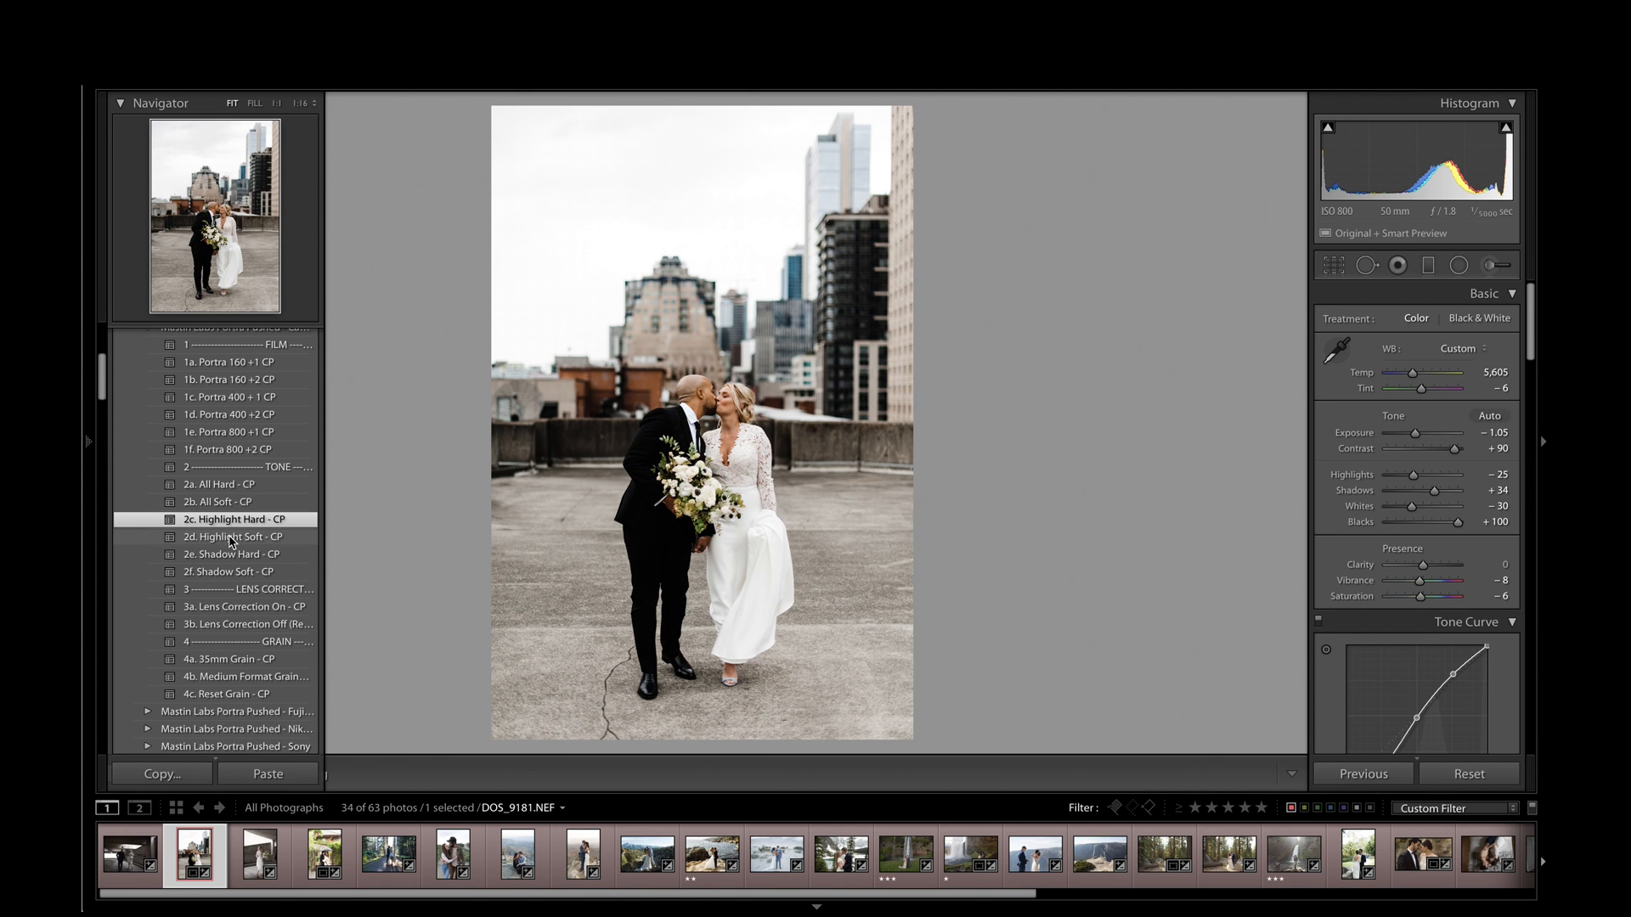
left_click(230, 539)
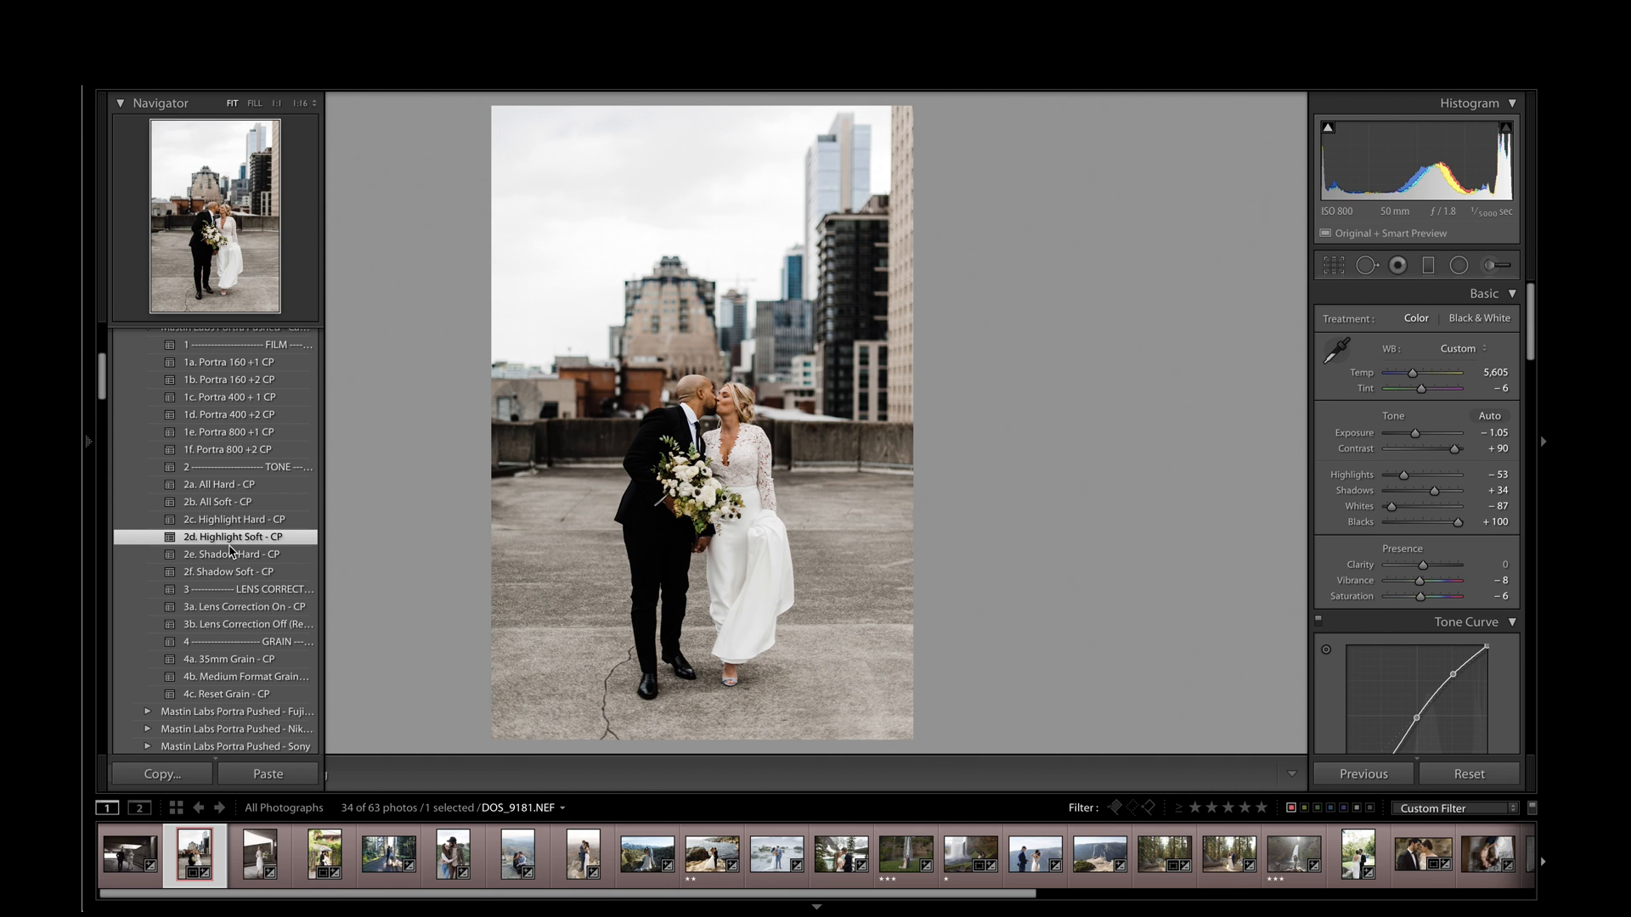
left_click(230, 556)
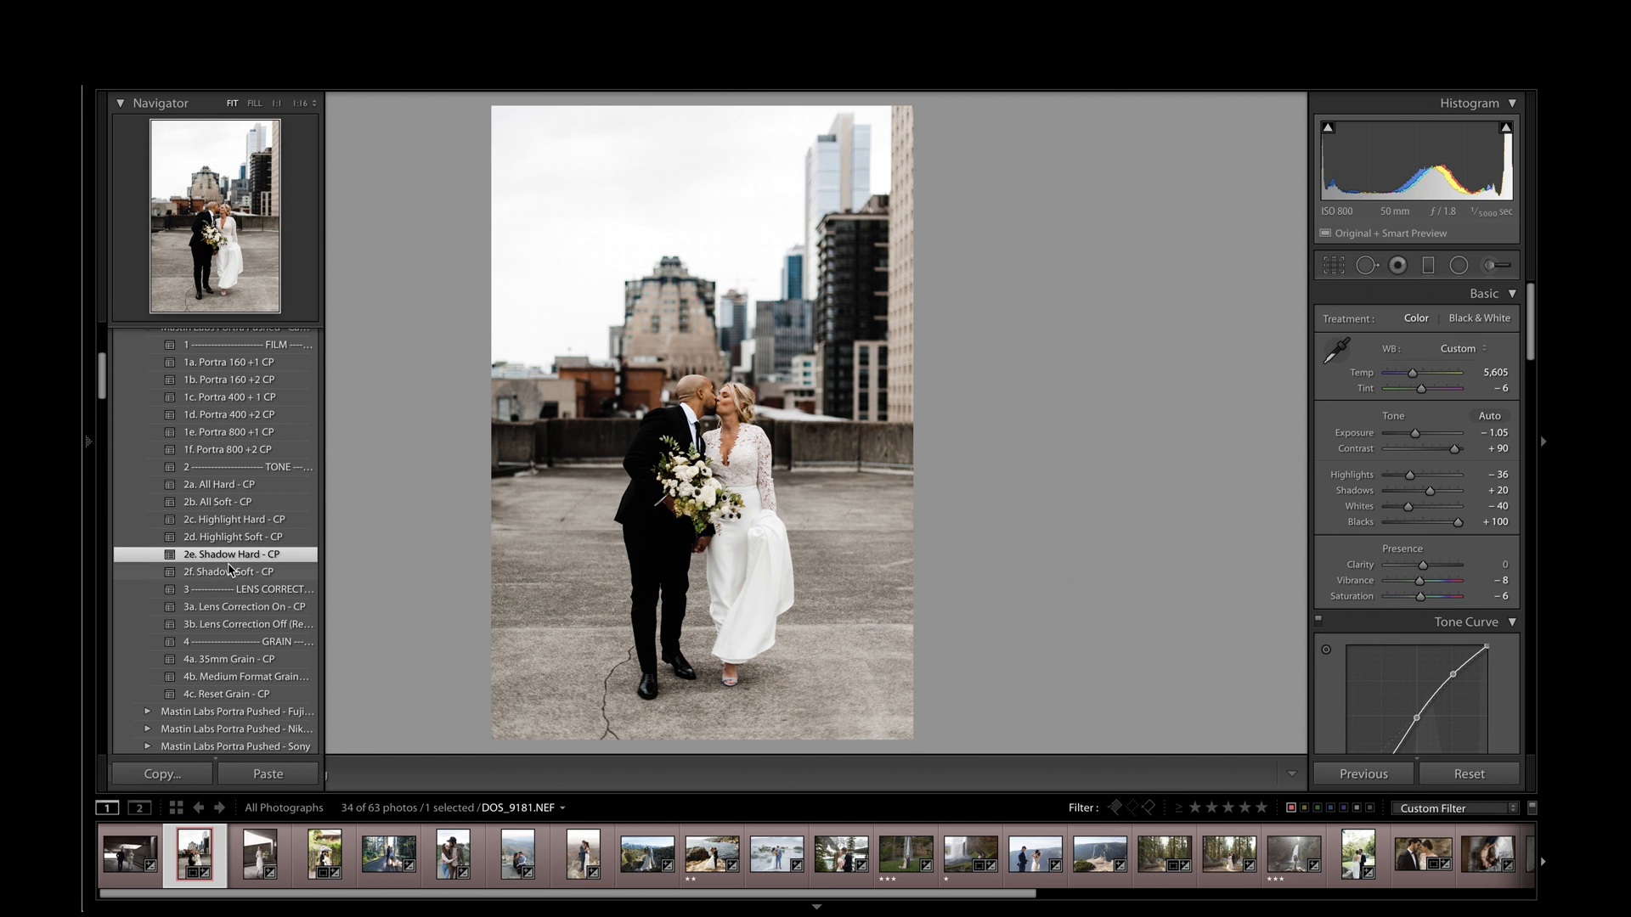
left_click(230, 574)
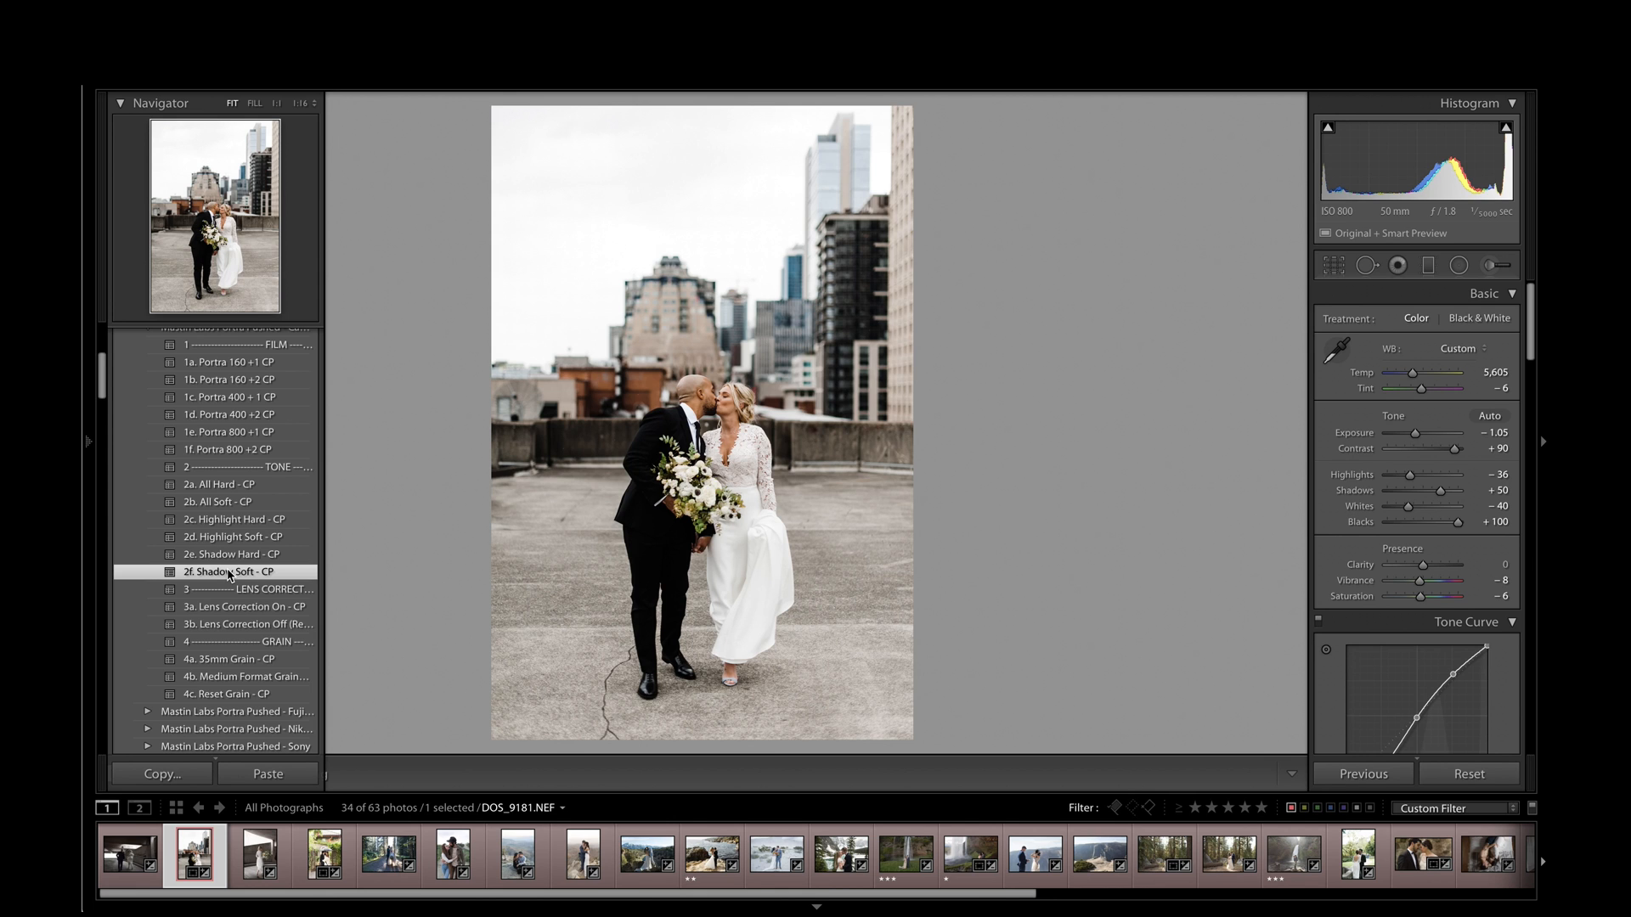
key("F7")
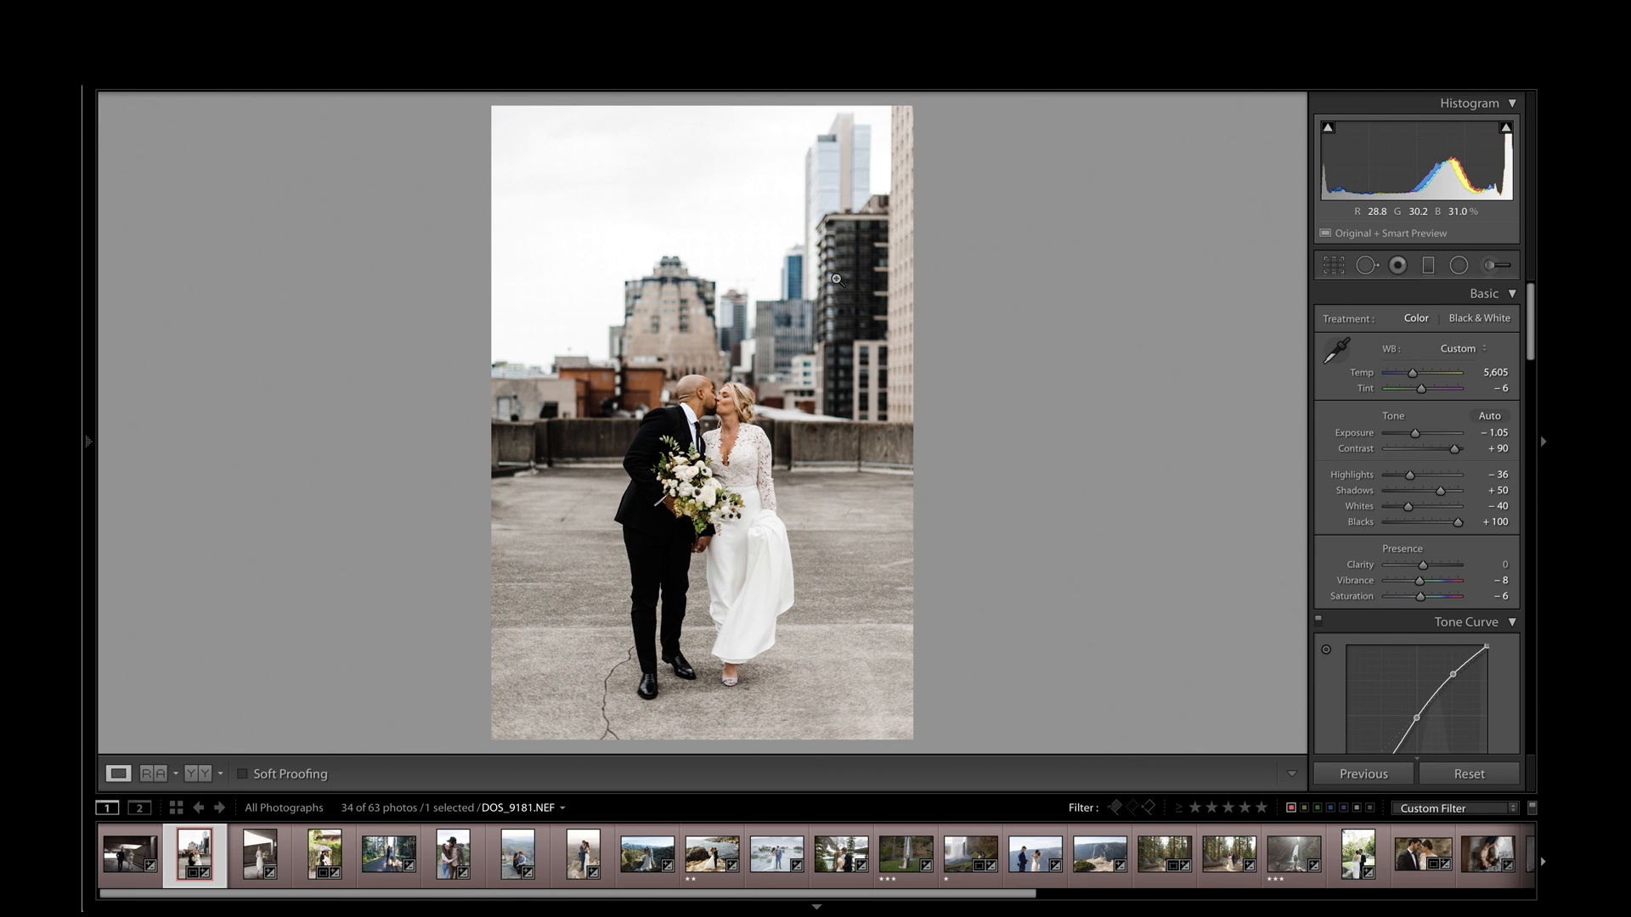
Step: Move on to umbrella photo DOS_3417.NEF, try Portra 160 +1 CP and apply Portra 160 +2 CP
key("Right")
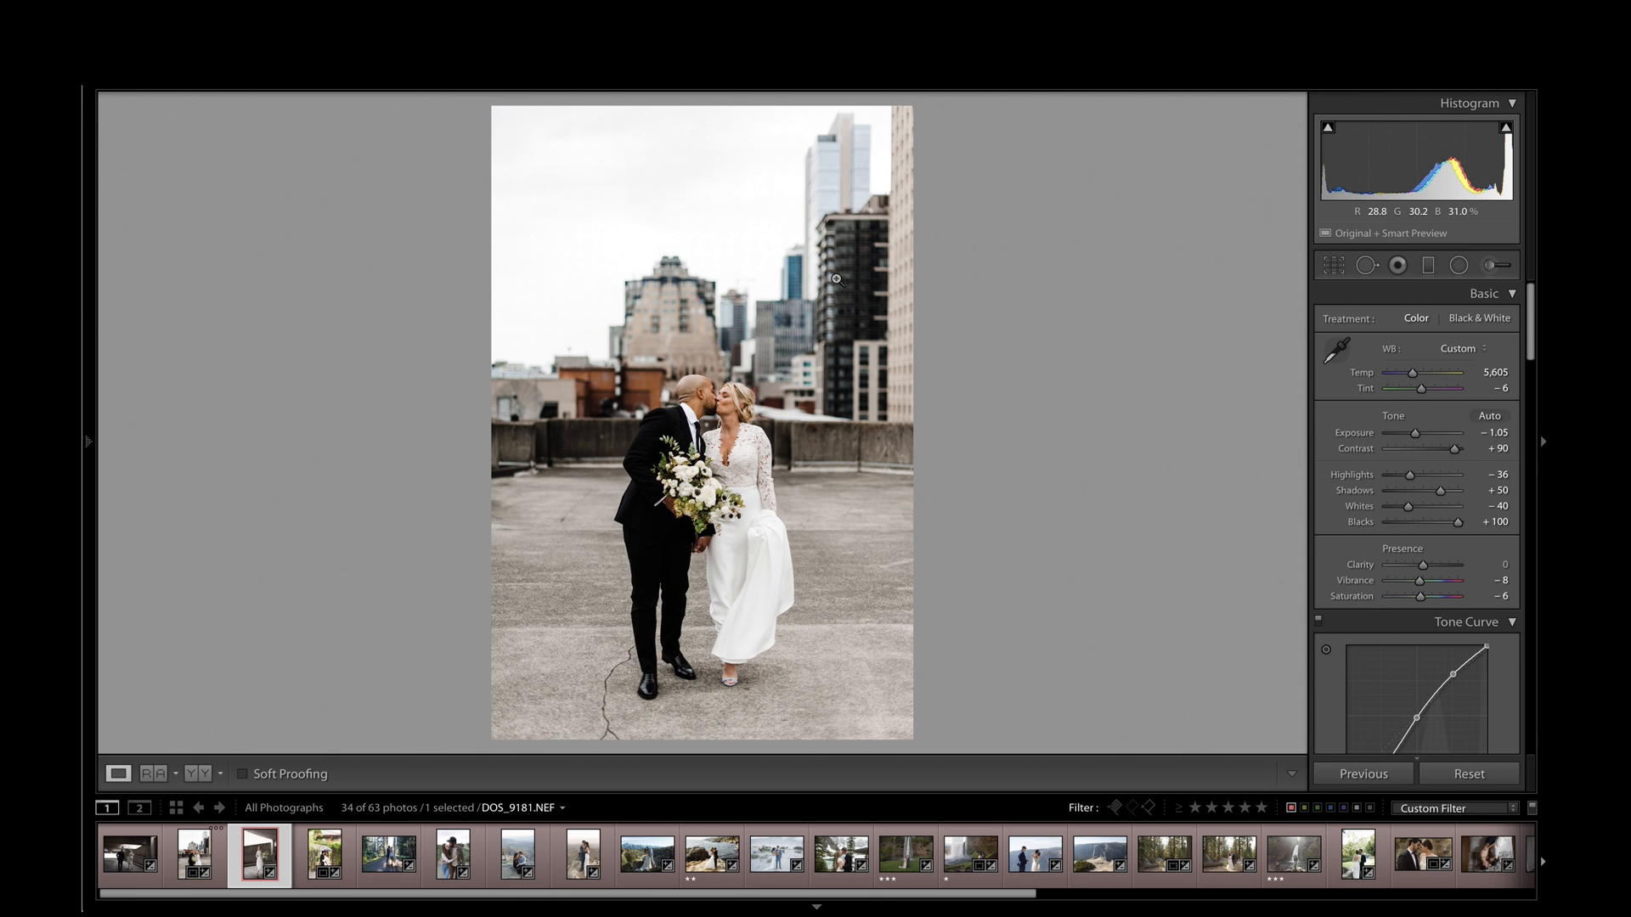
key("Right")
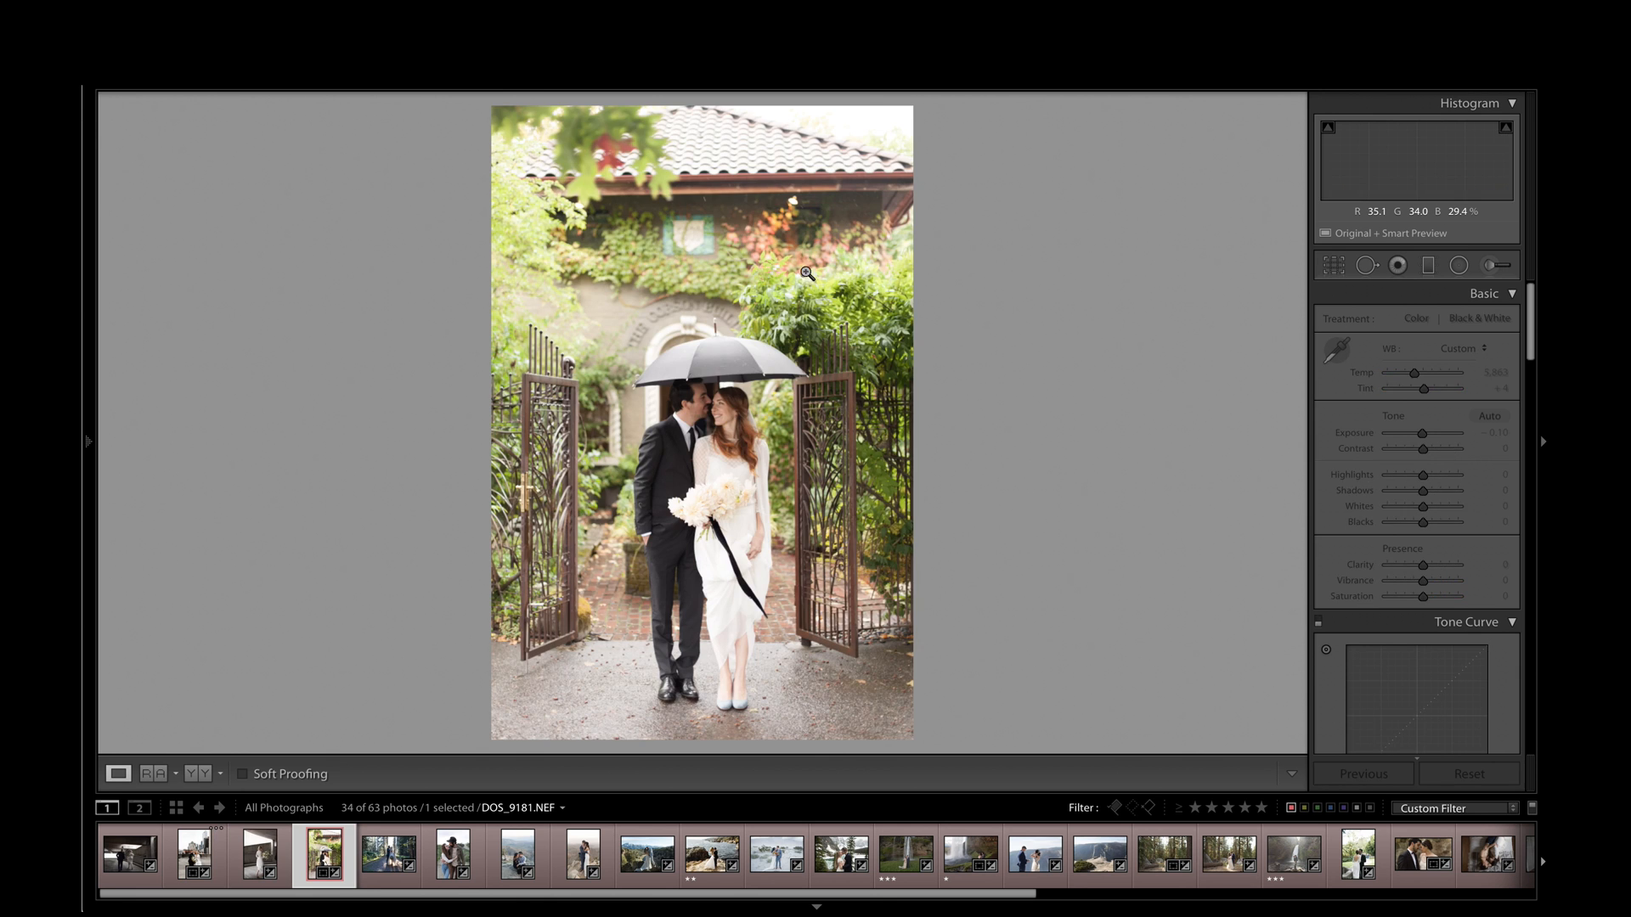
mouse_move(88, 440)
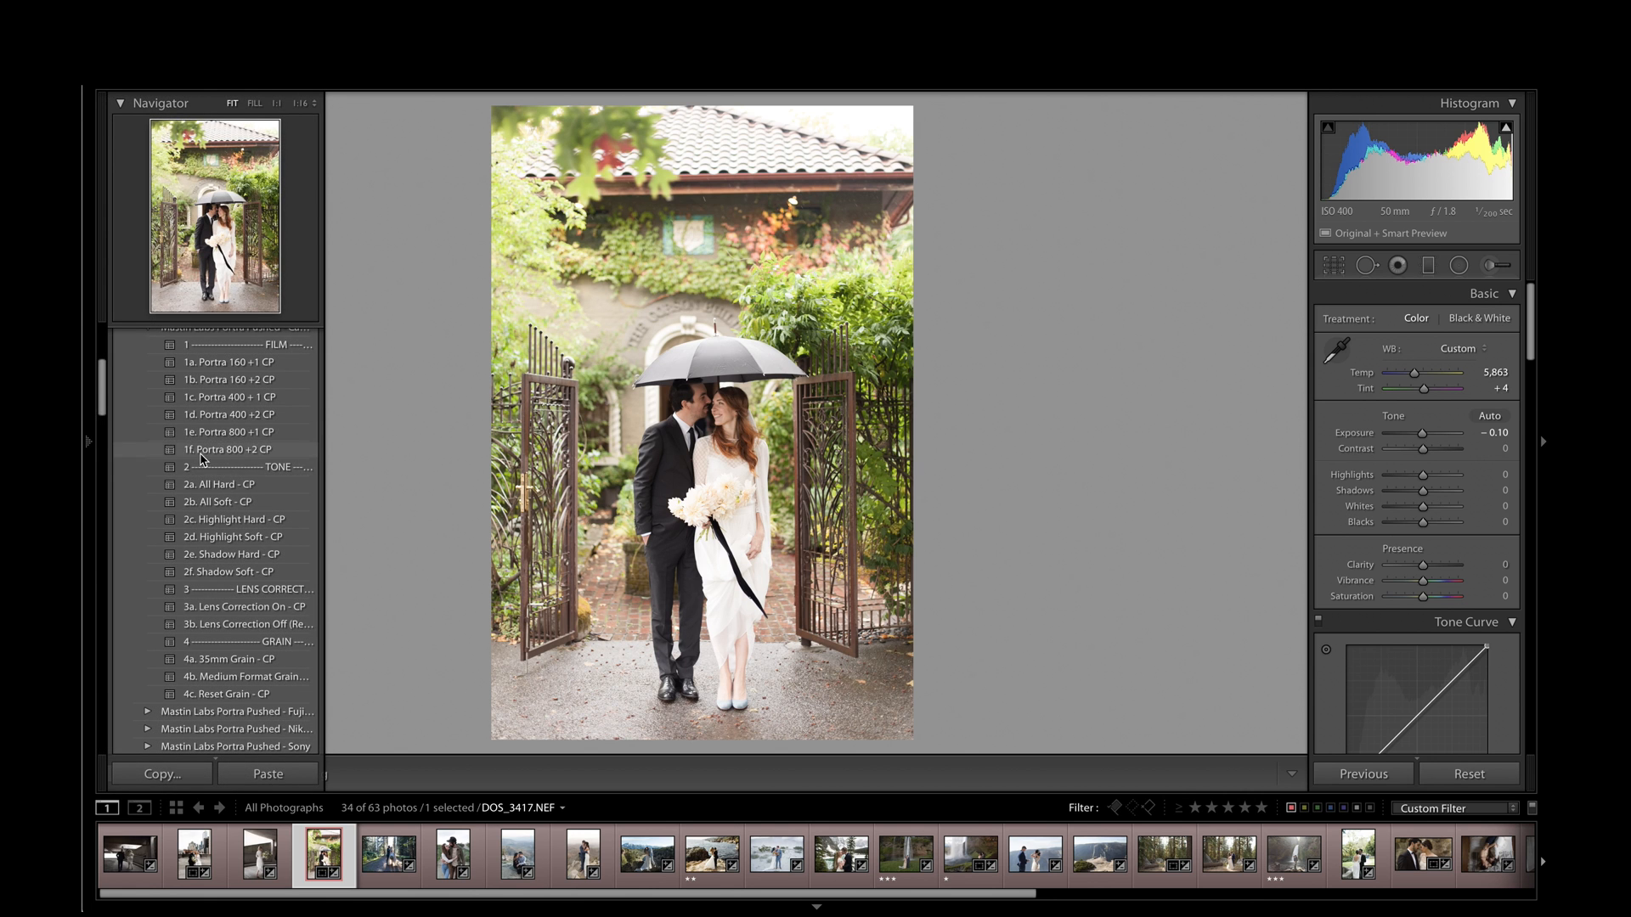
left_click(274, 366)
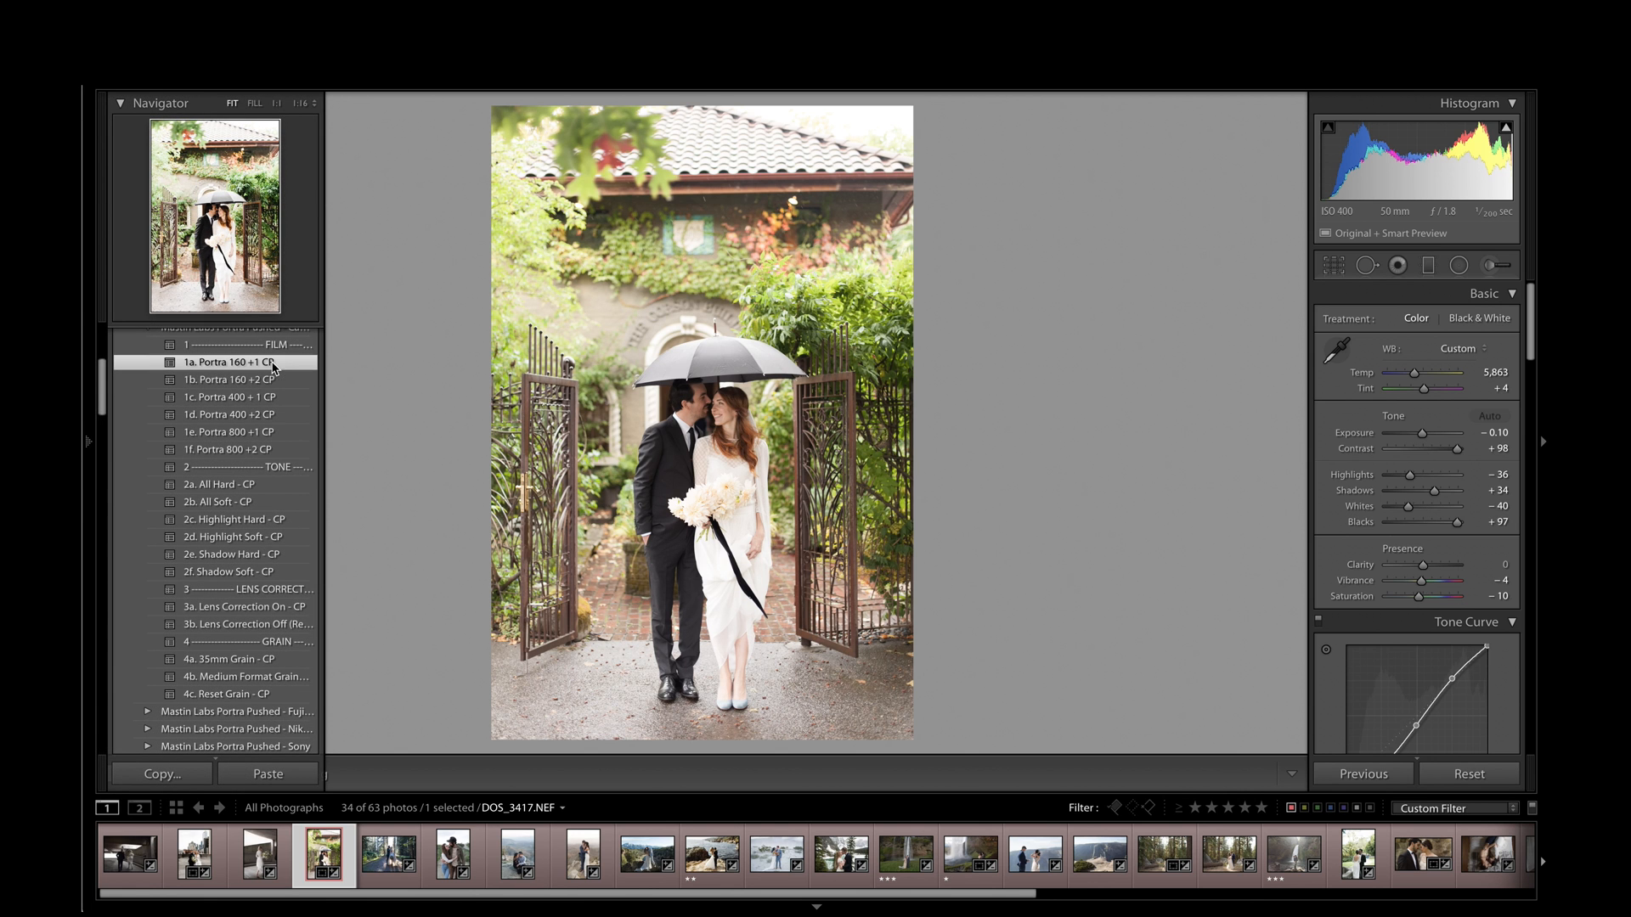
left_click(273, 381)
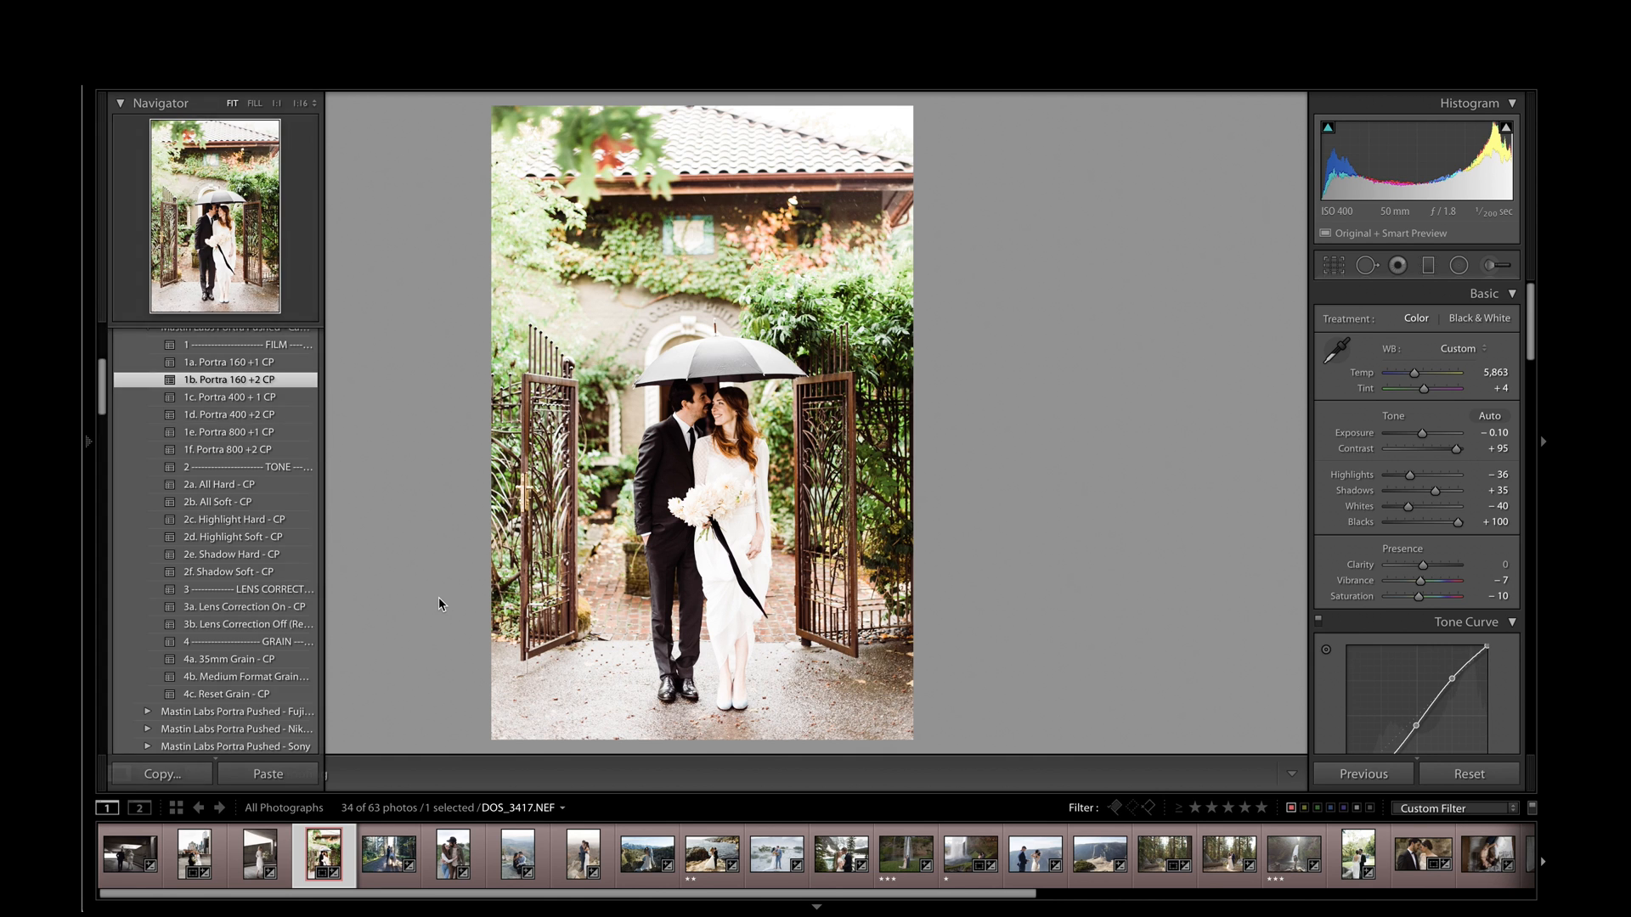
Step: Lower the umbrella photo's exposure to -0.40 and sample a neutral area of it for the white balance
key("minus")
key("minus")
key("minus")
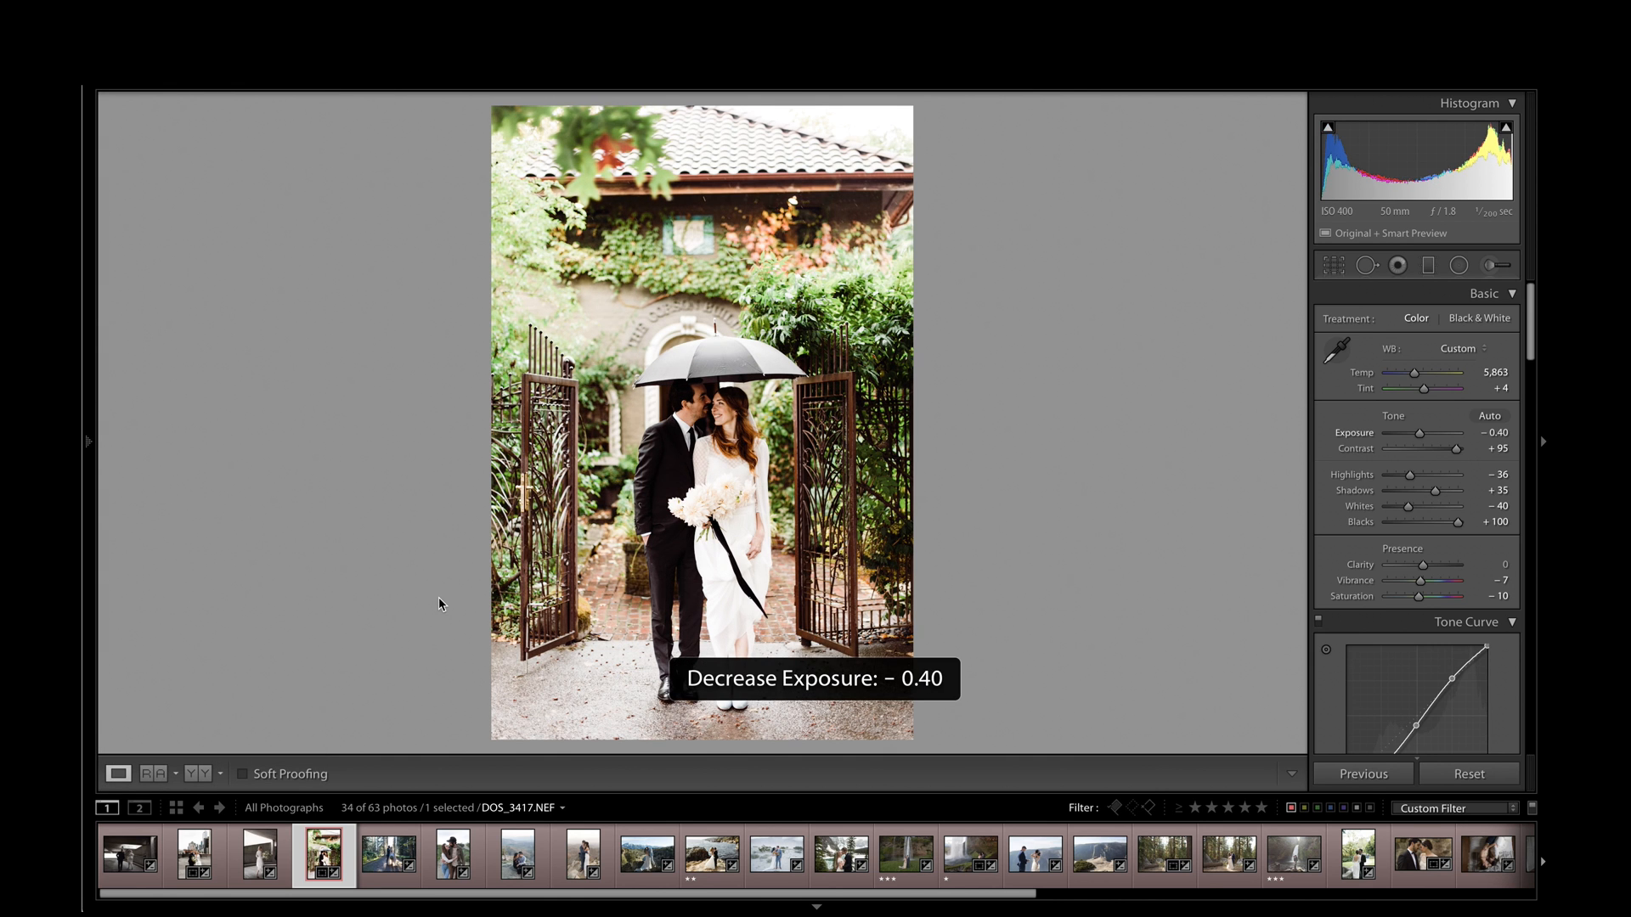
key("w")
left_click(618, 681)
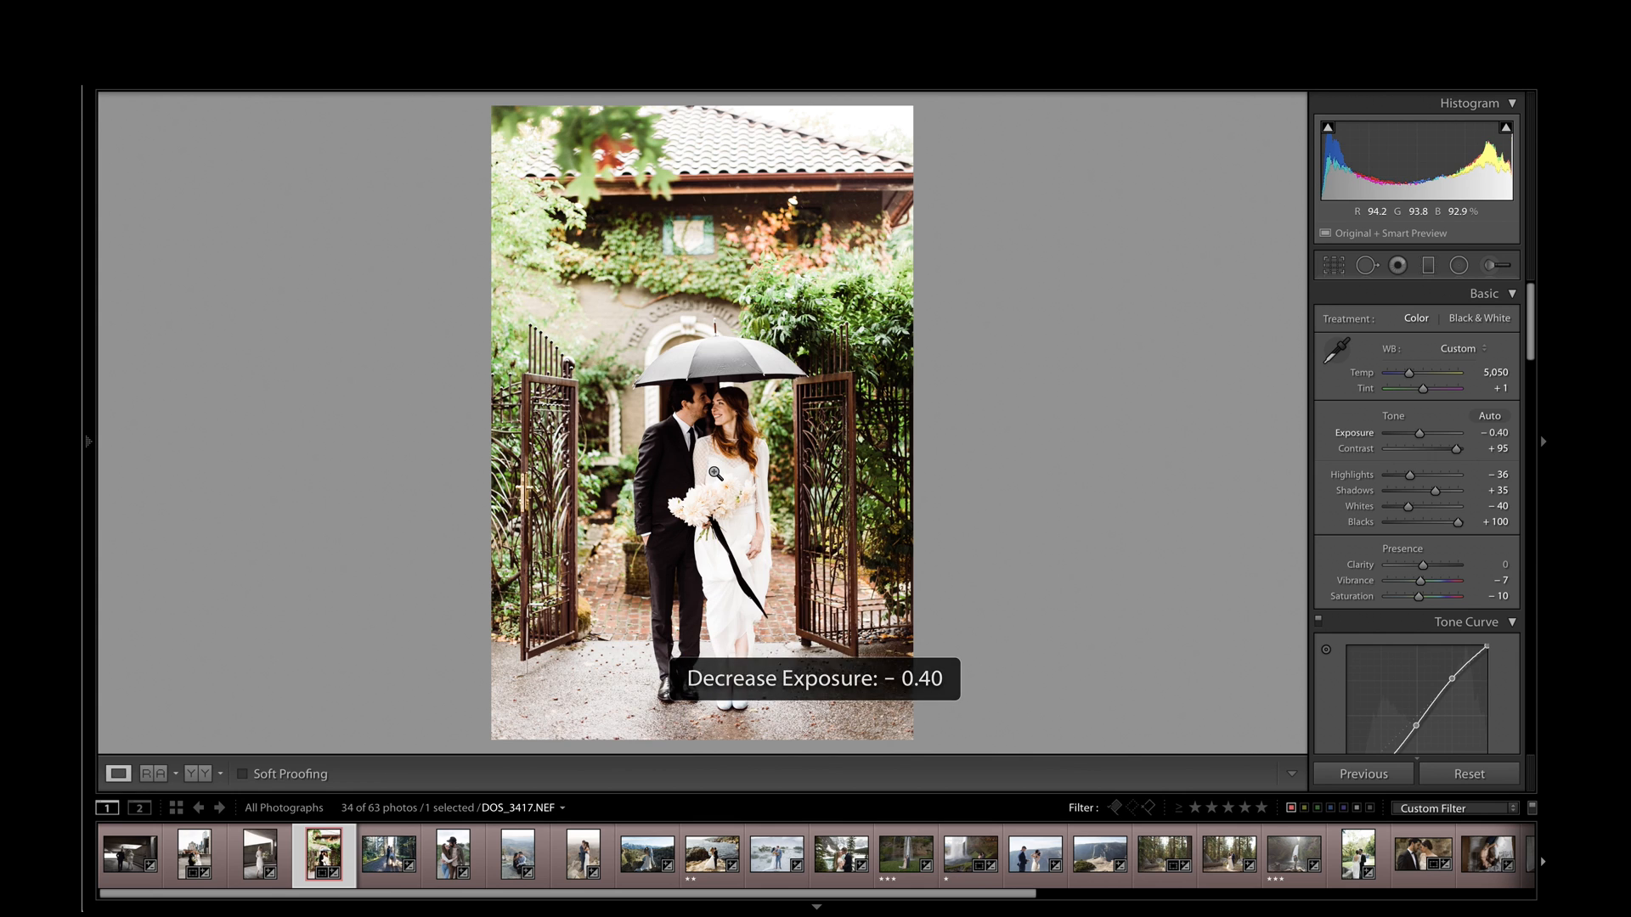
Step: Set the umbrella photo's temperature to 5,900 and tint to -11, and settle on Shadow Soft - CP after trying Highlight Soft and All Soft
left_click_drag(1409, 373, 1421, 395)
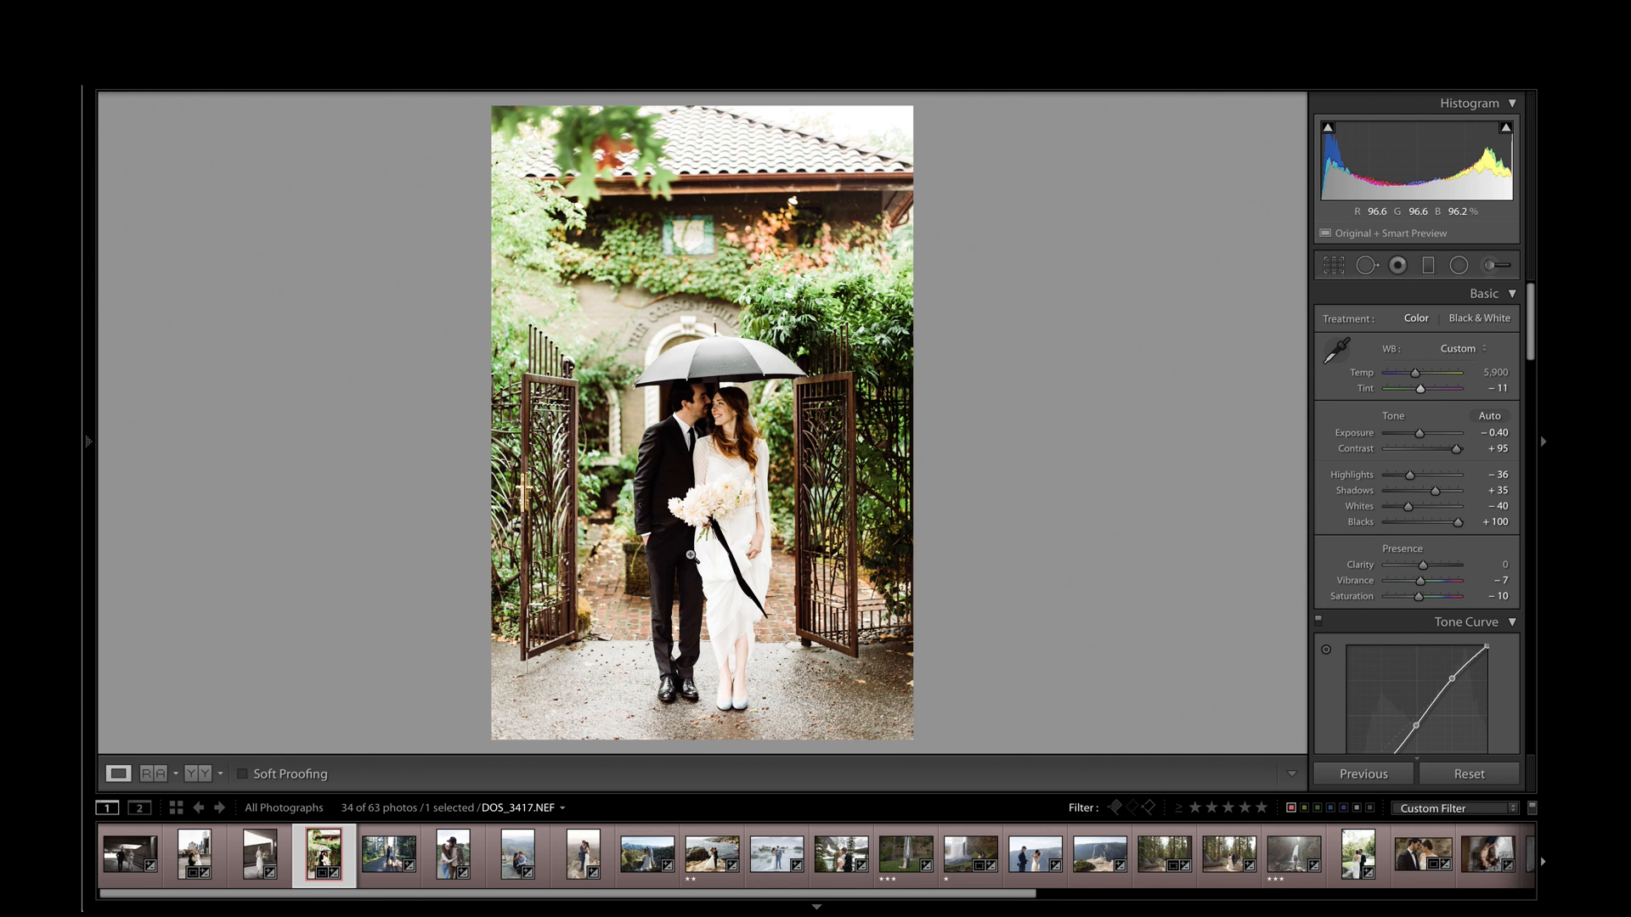
mouse_move(85, 442)
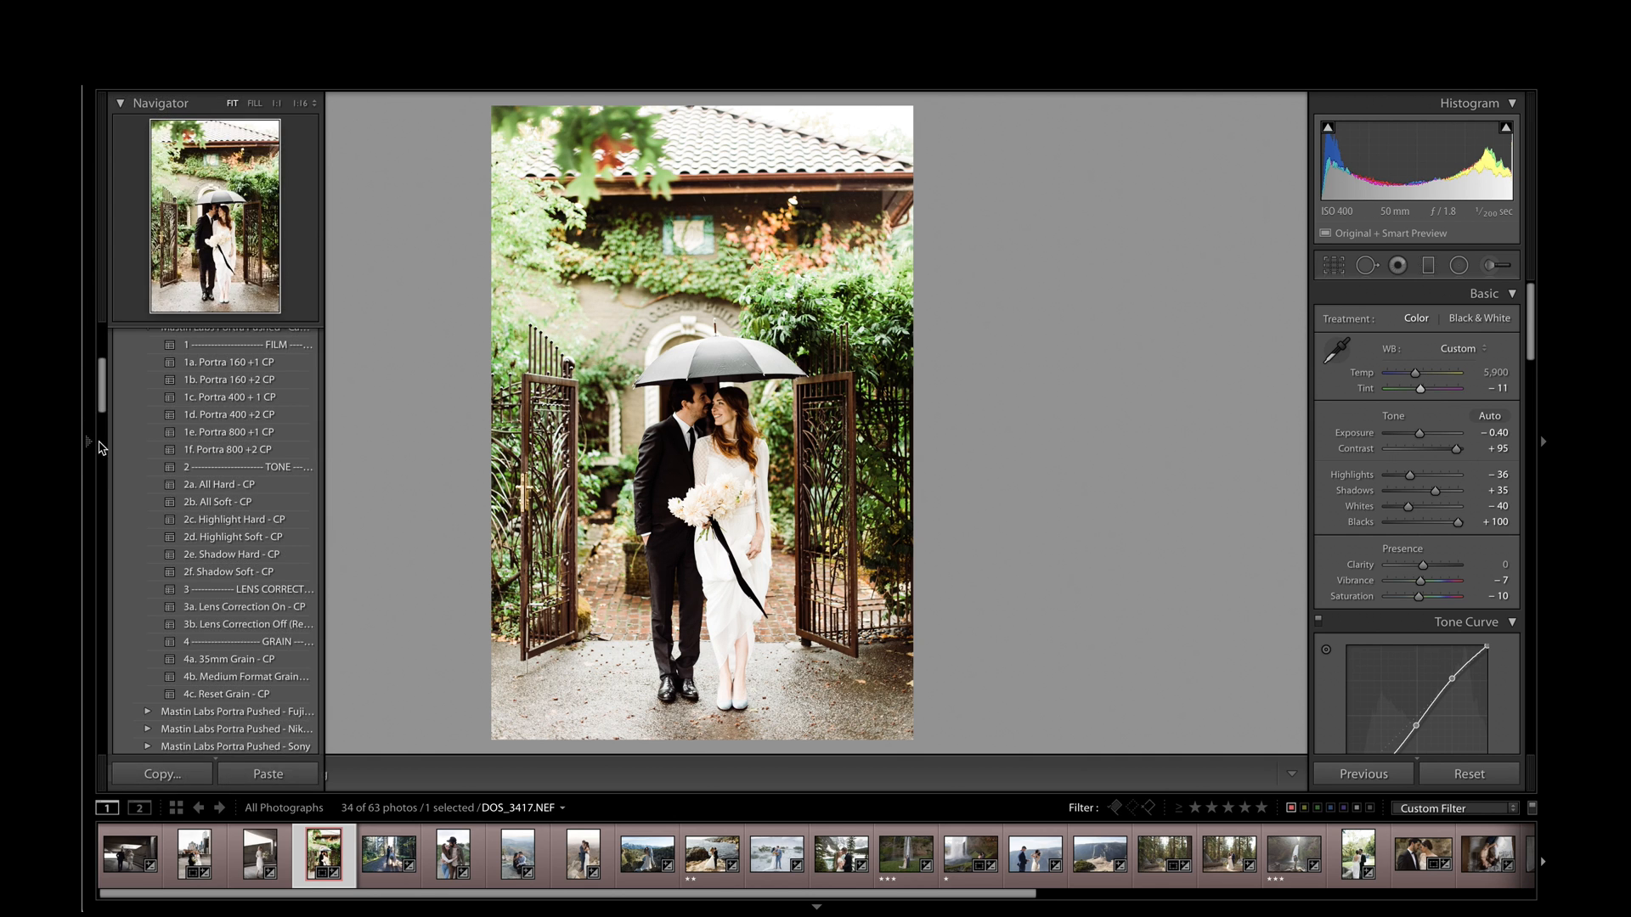
left_click(247, 537)
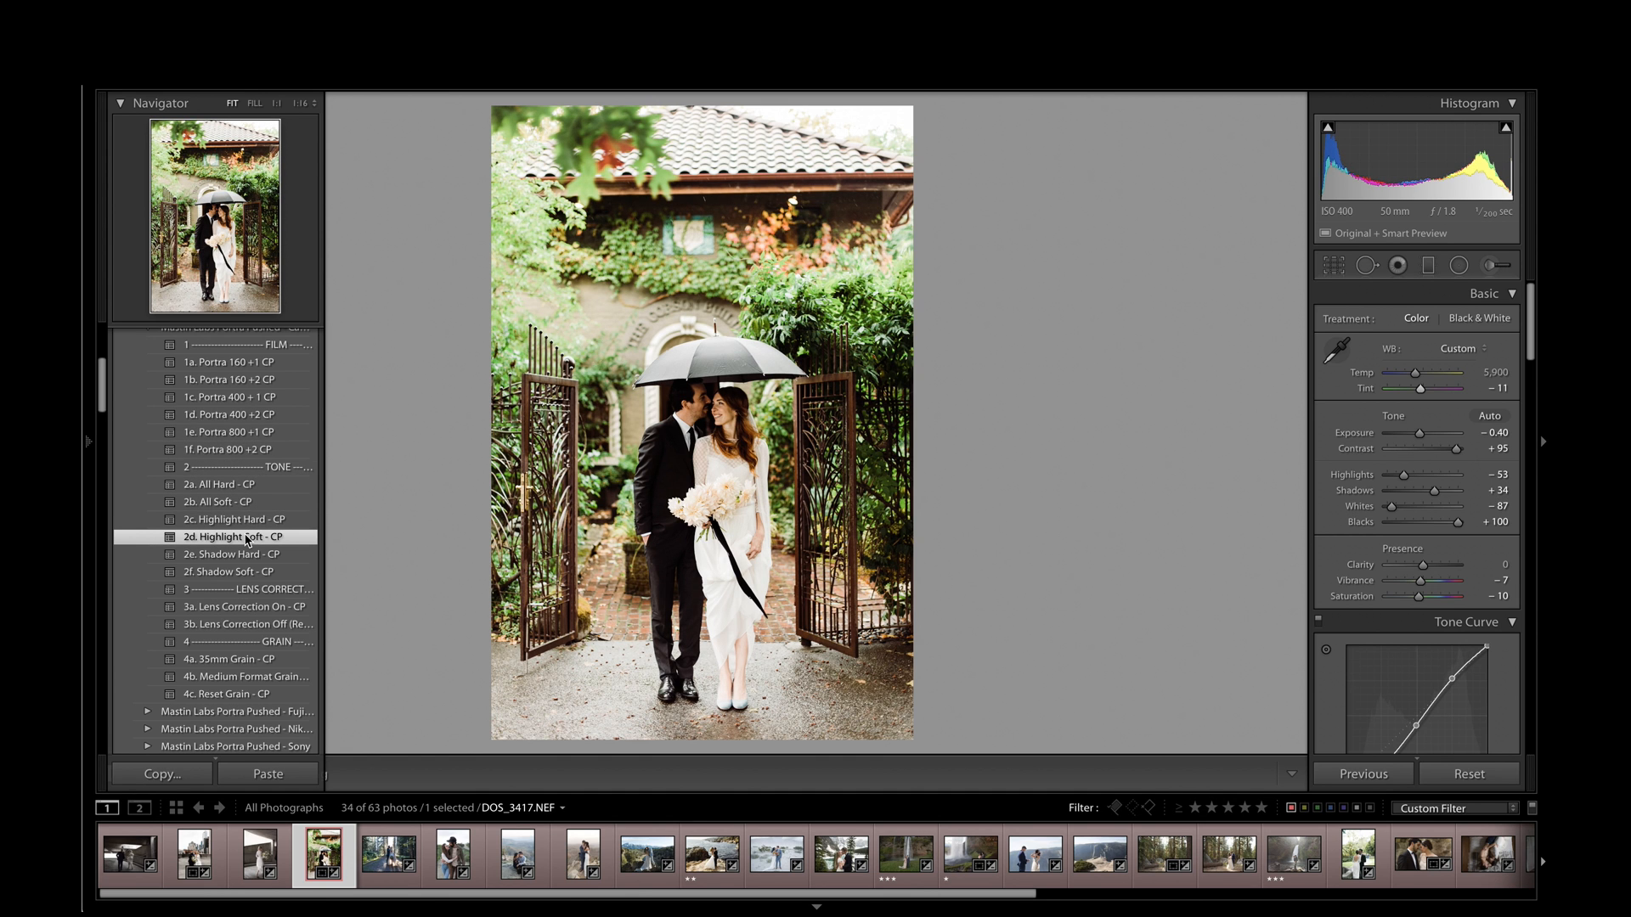
left_click(238, 503)
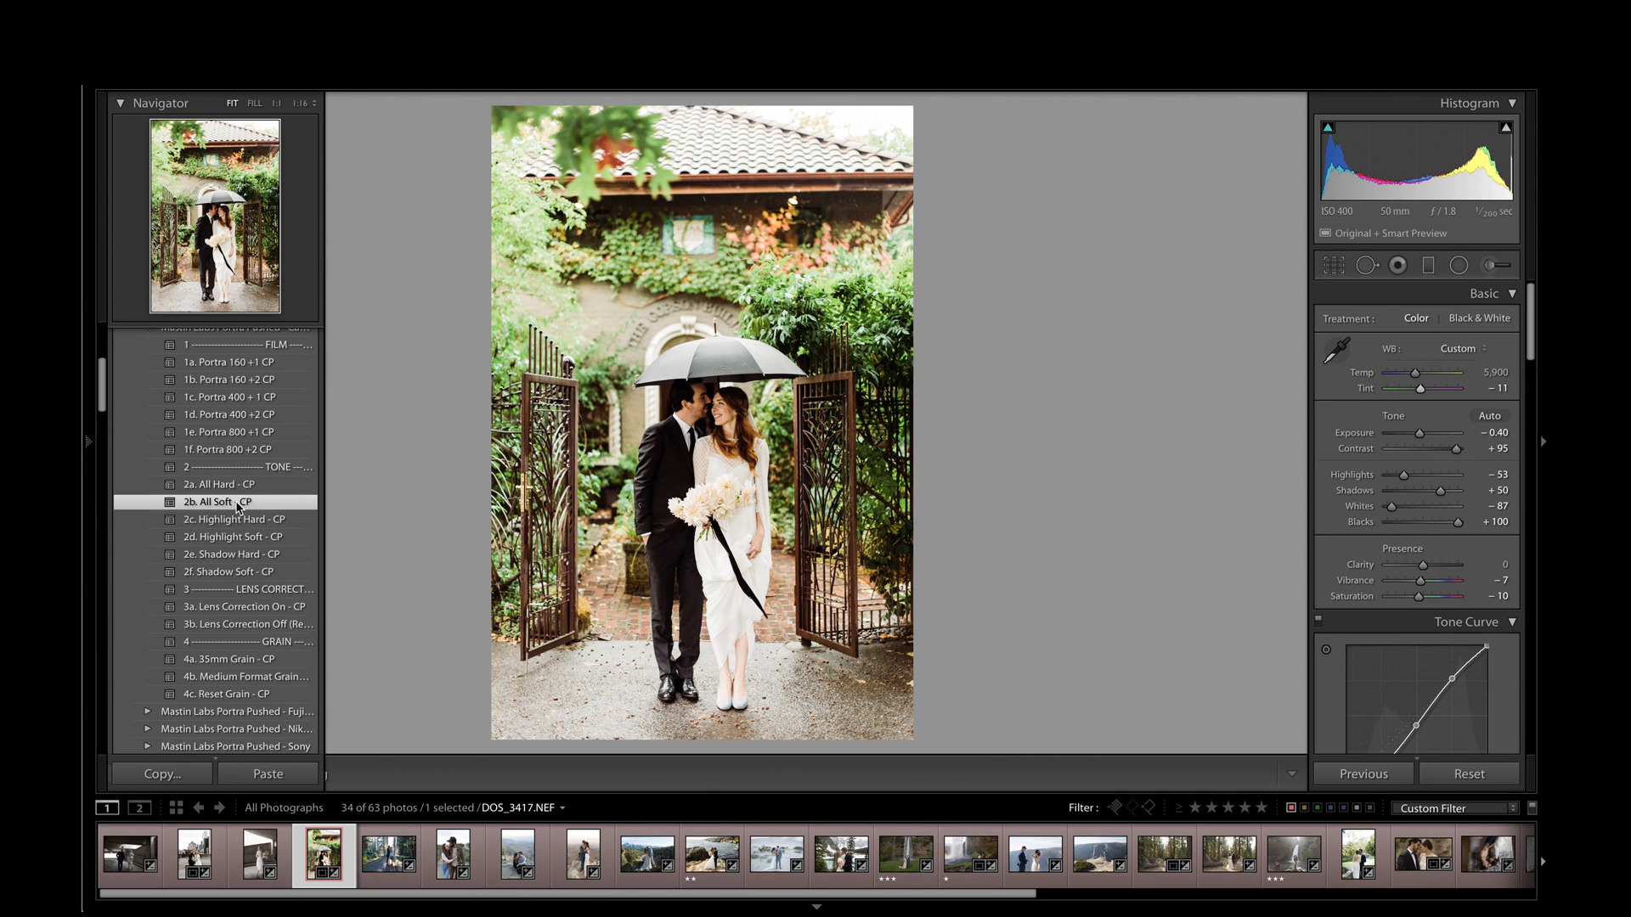
left_click(239, 575)
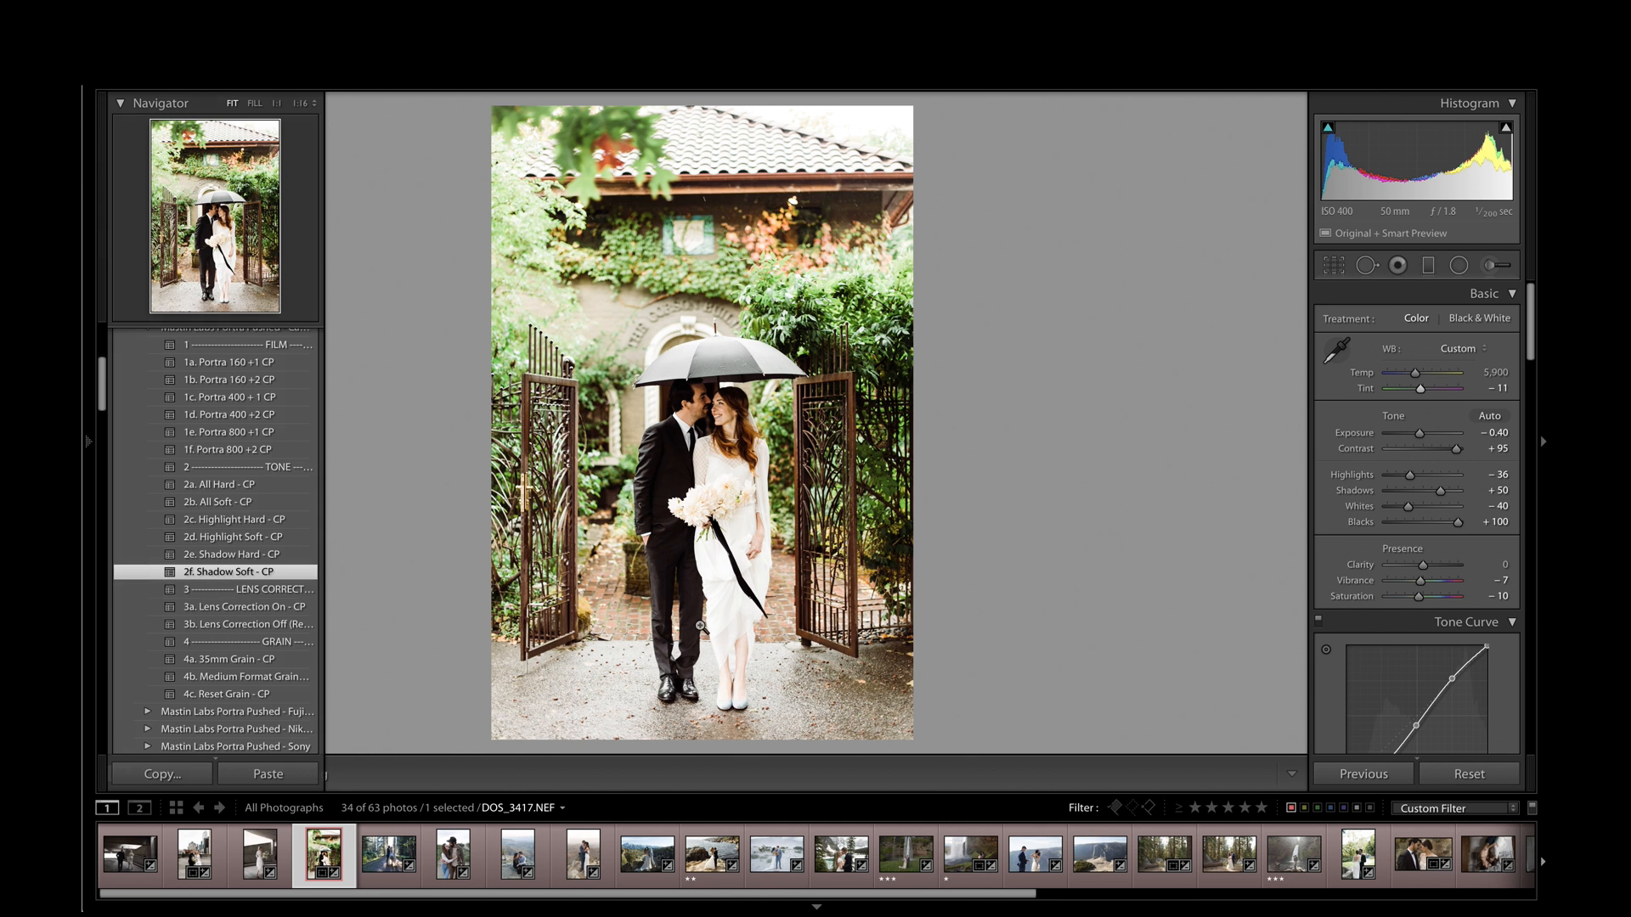
key("Right")
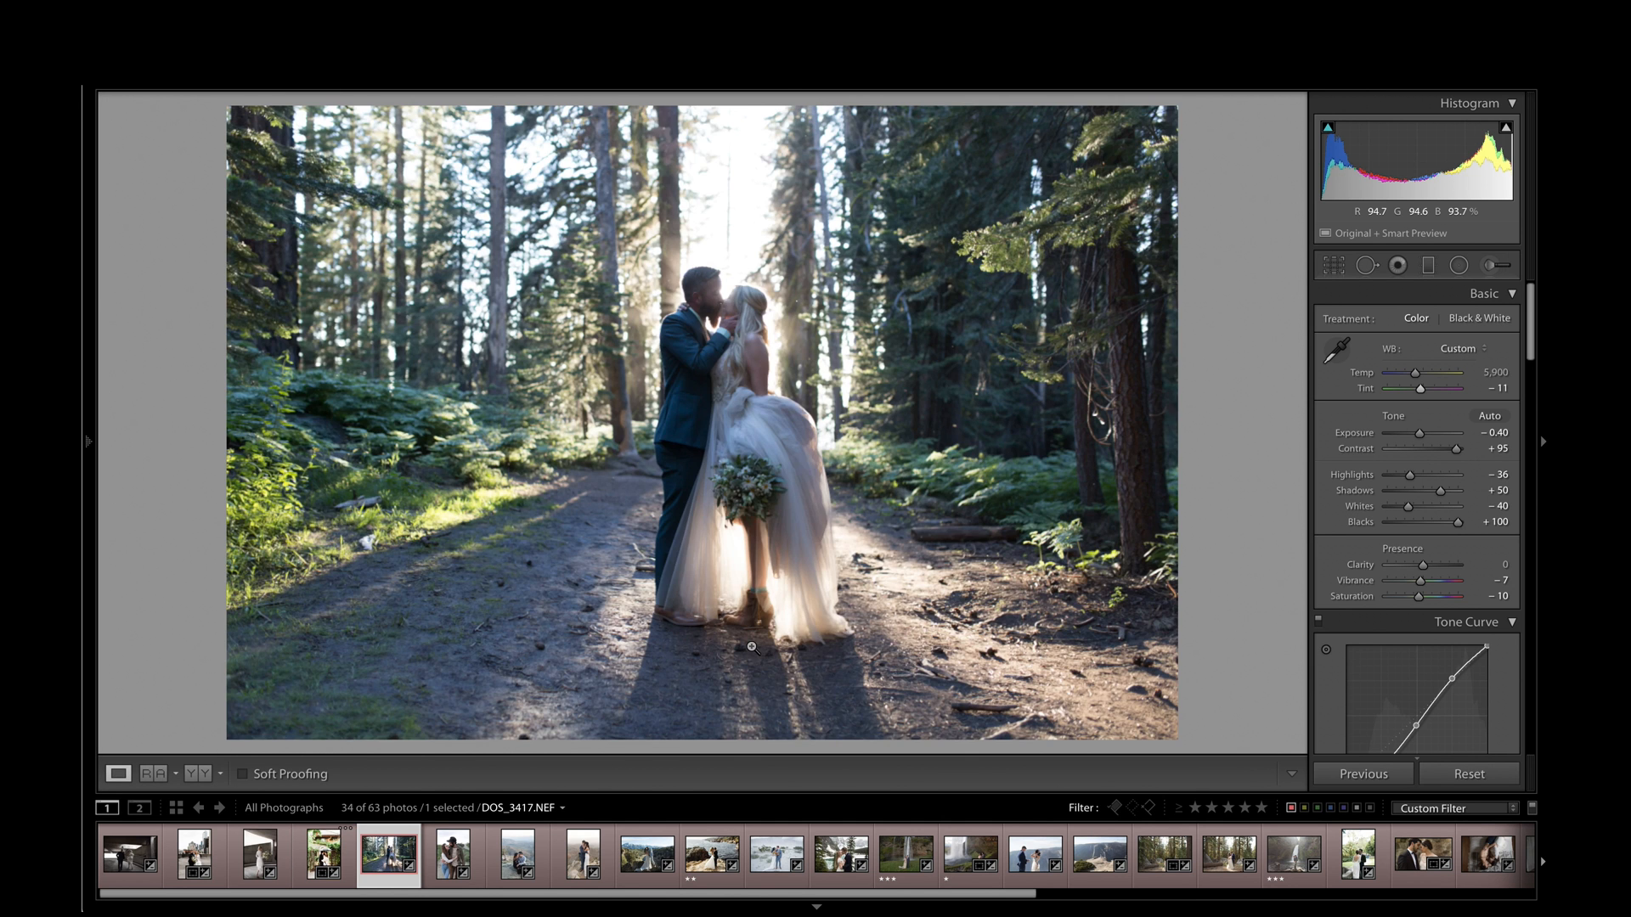
key("Right")
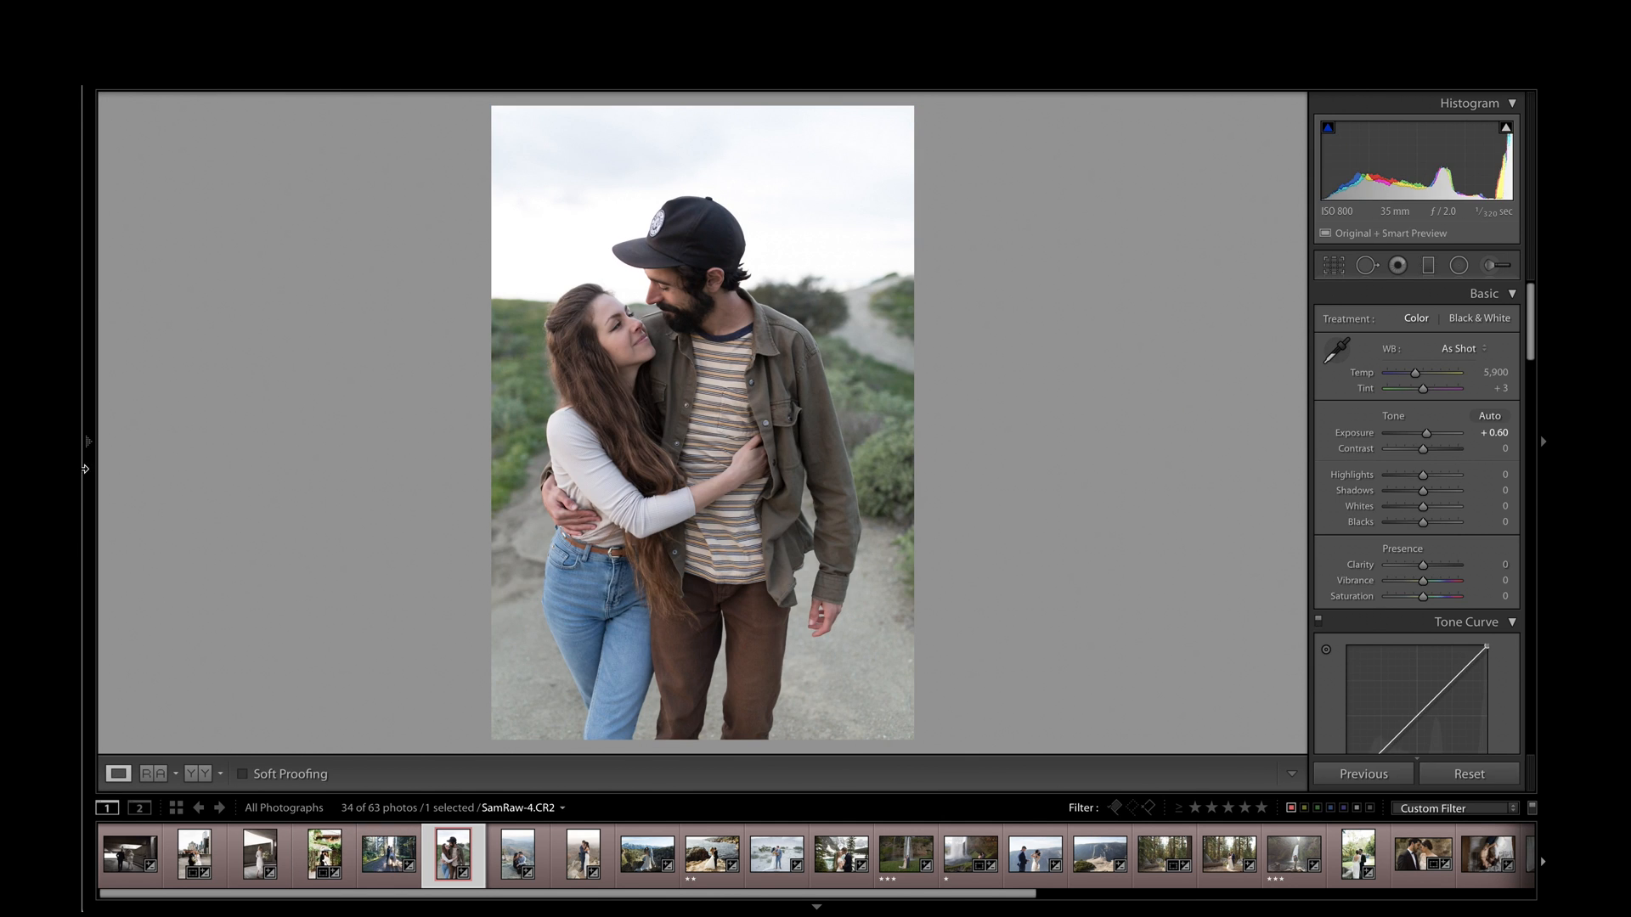
mouse_move(97, 447)
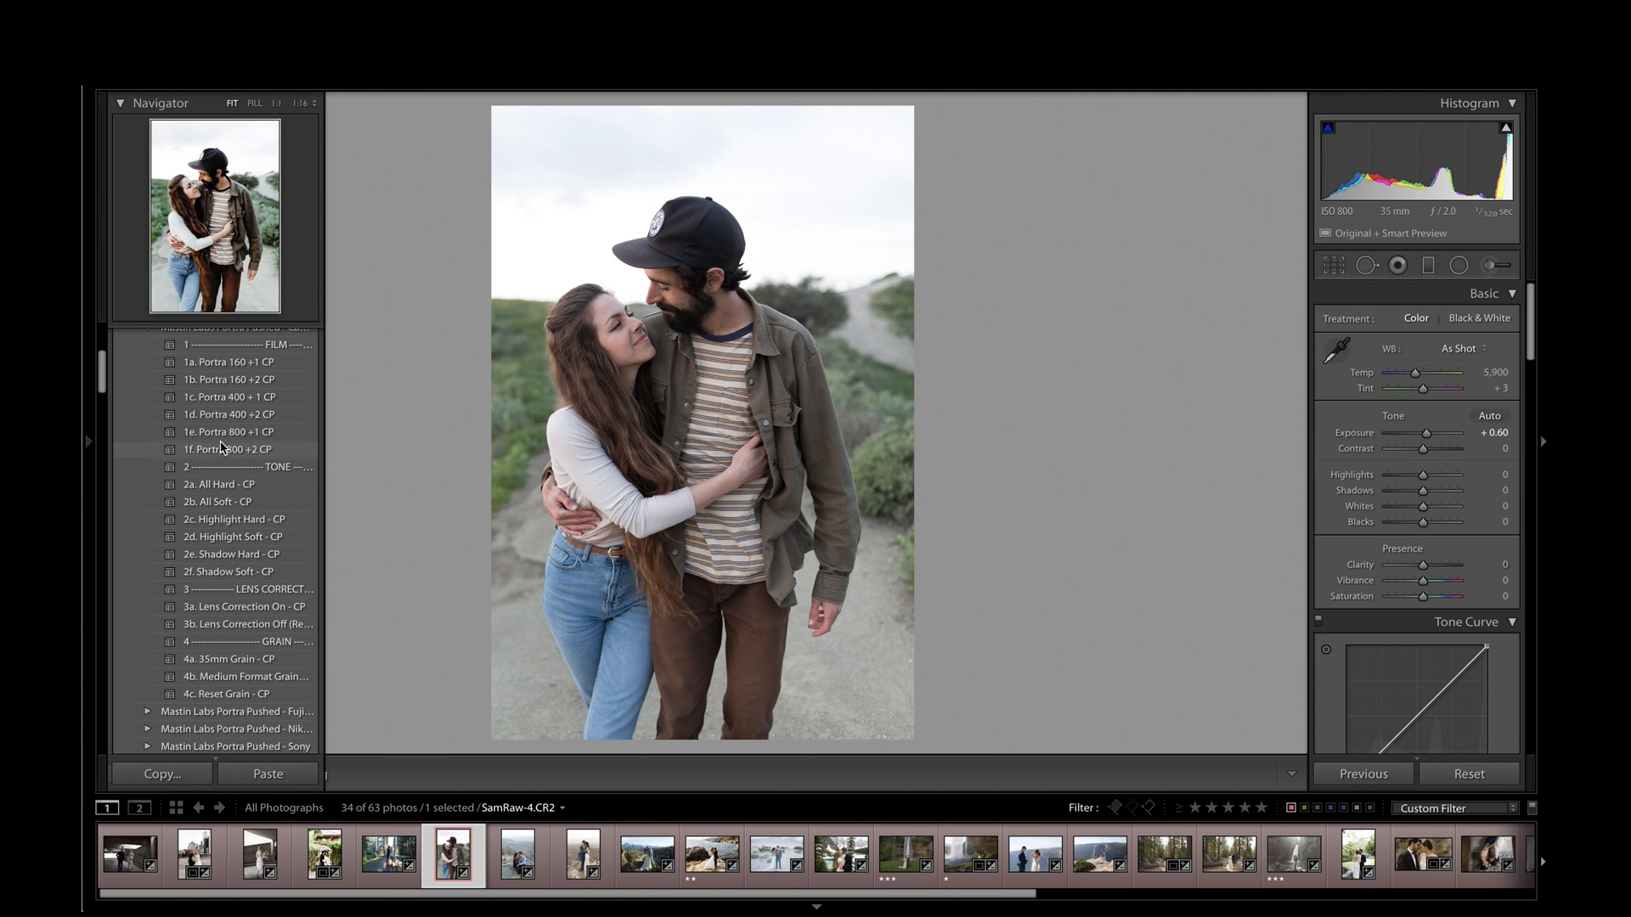
scroll(222, 448, "down", 1)
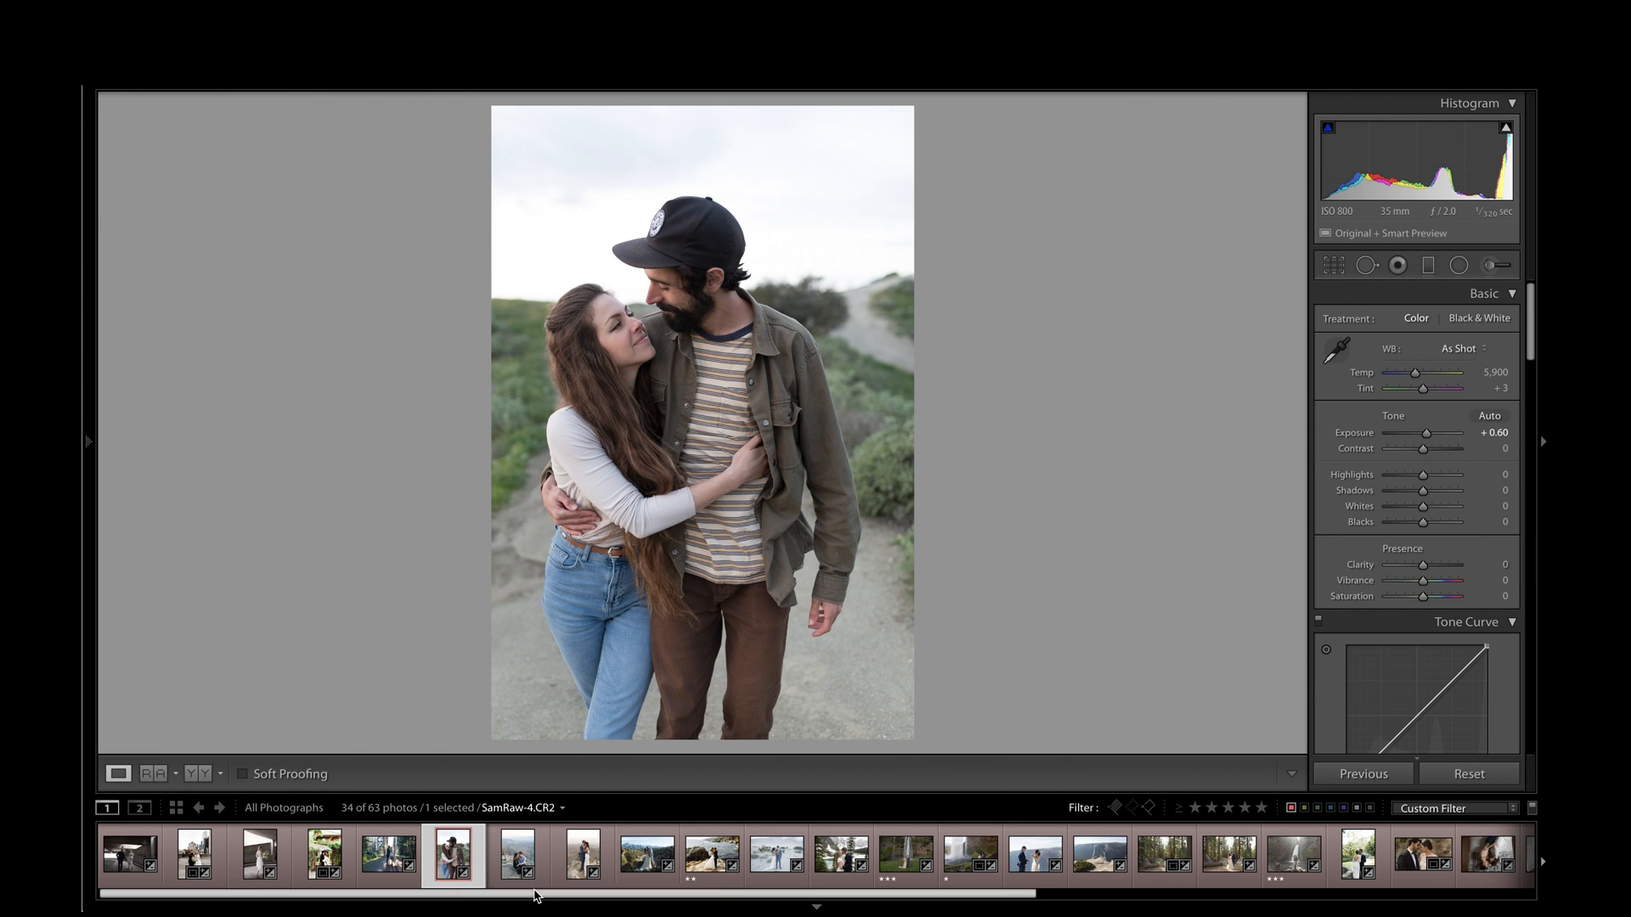
Step: Return to the rooftop photo DOS_9181.NEF and expand the Mastin Labs Portra Pushed presets for Nikon
left_click(194, 852)
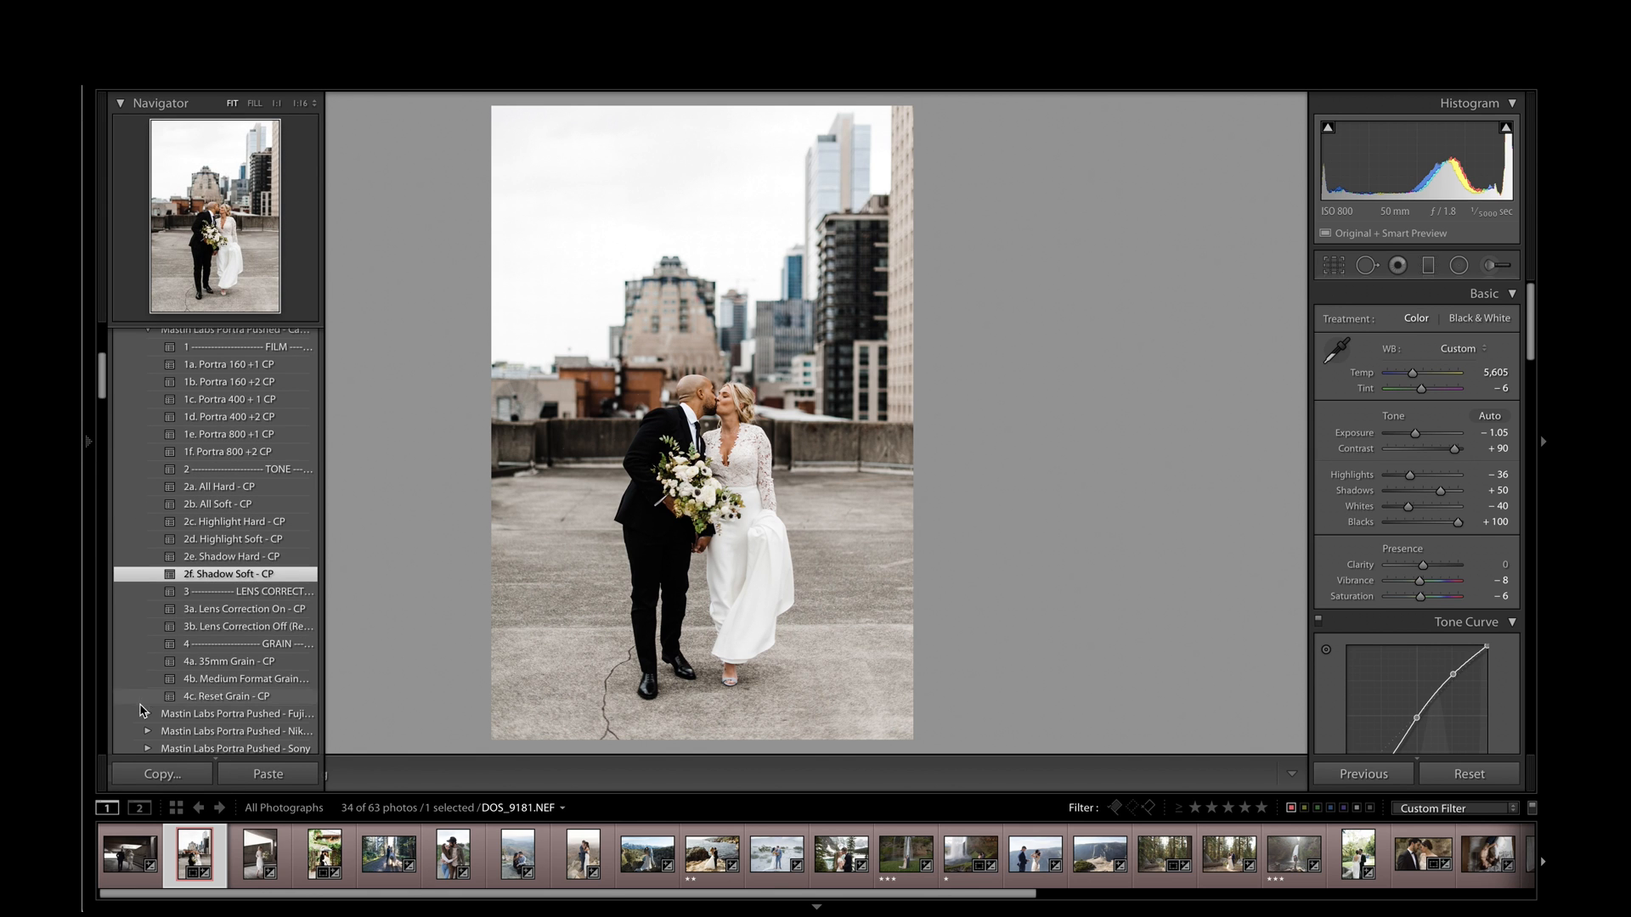
left_click(148, 731)
scroll(181, 665, "down", 5)
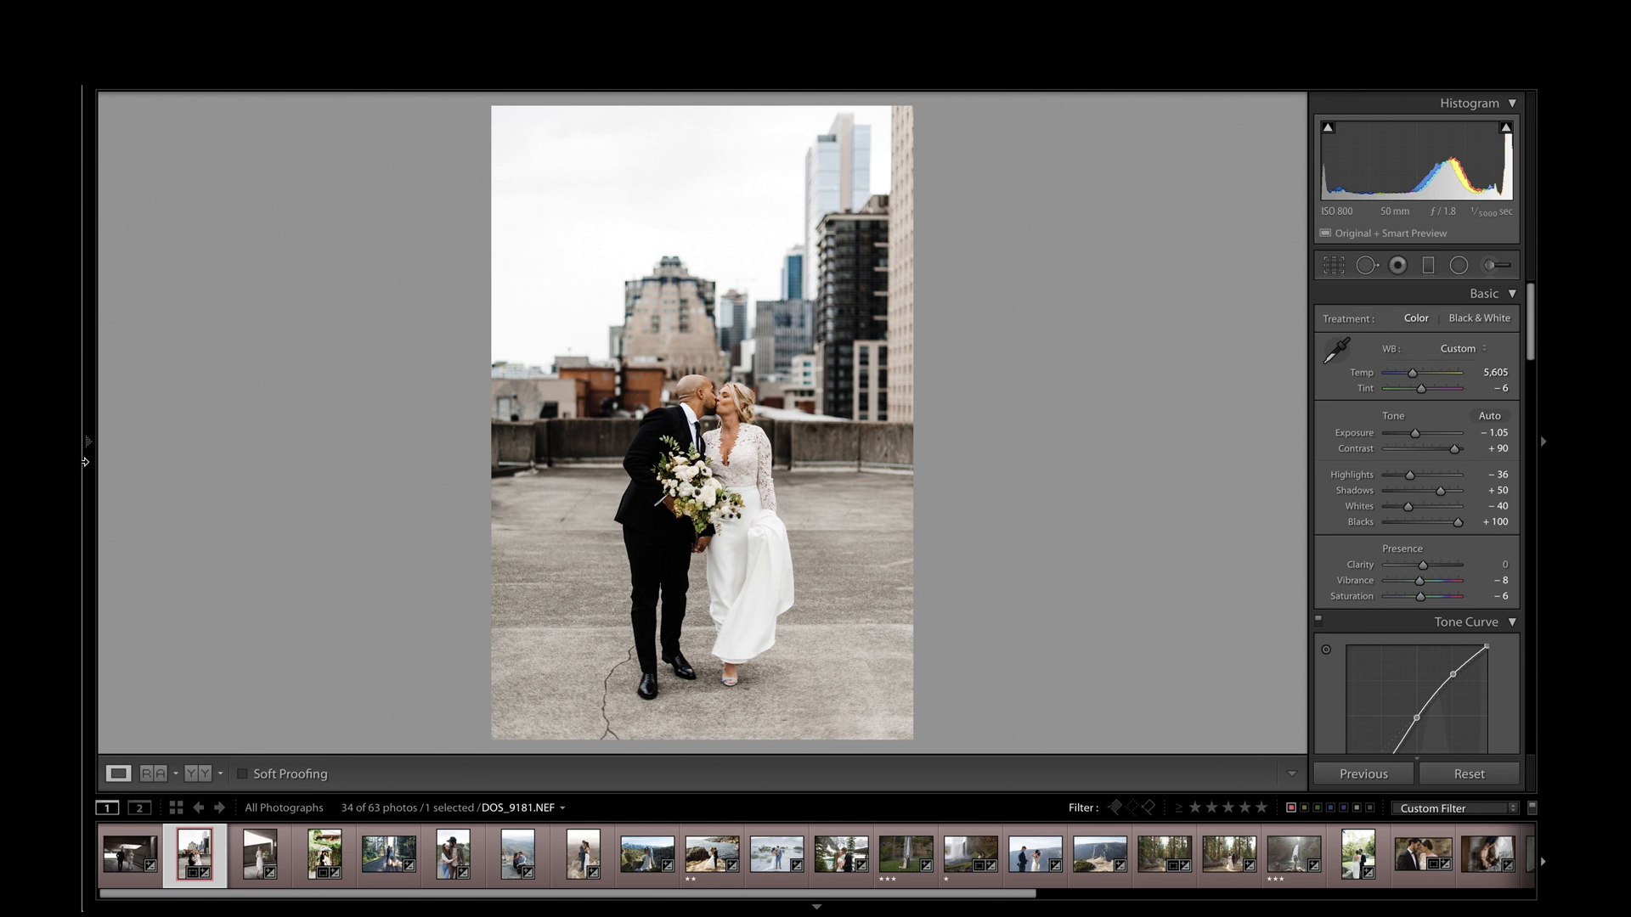
scroll(229, 518, "down", 10)
scroll(229, 520, "up", 10)
scroll(229, 519, "down", 5)
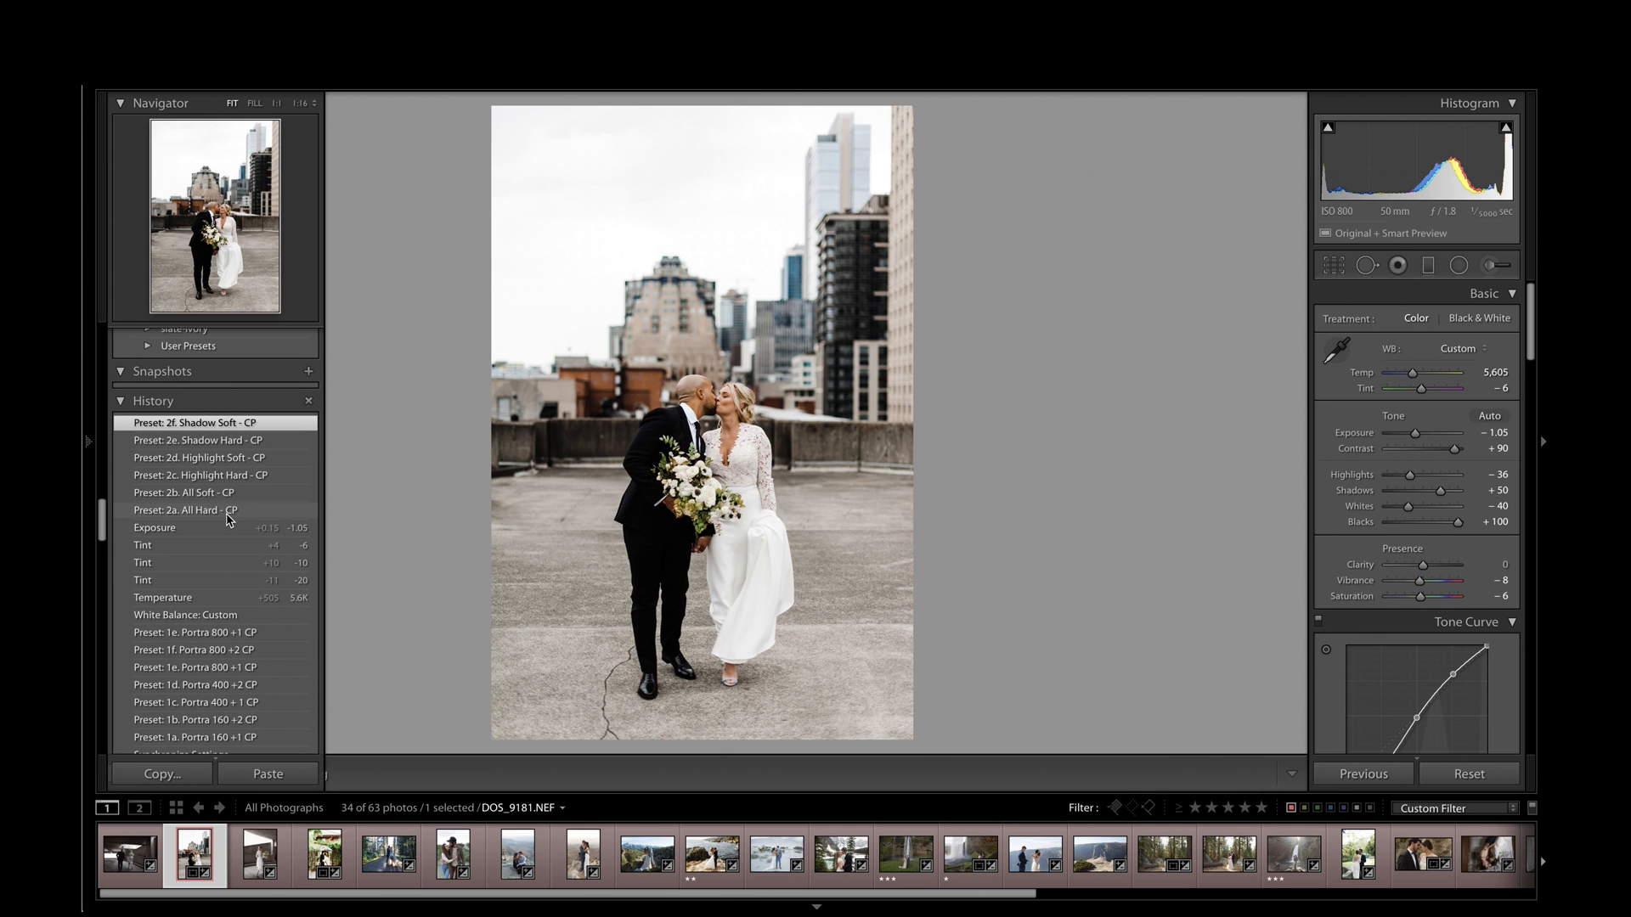
Step: Apply the Nikon film preset Portra 800 +1 NP and the tone preset Shadow Soft - NP to the rooftop photo
scroll(229, 520, "up", 10)
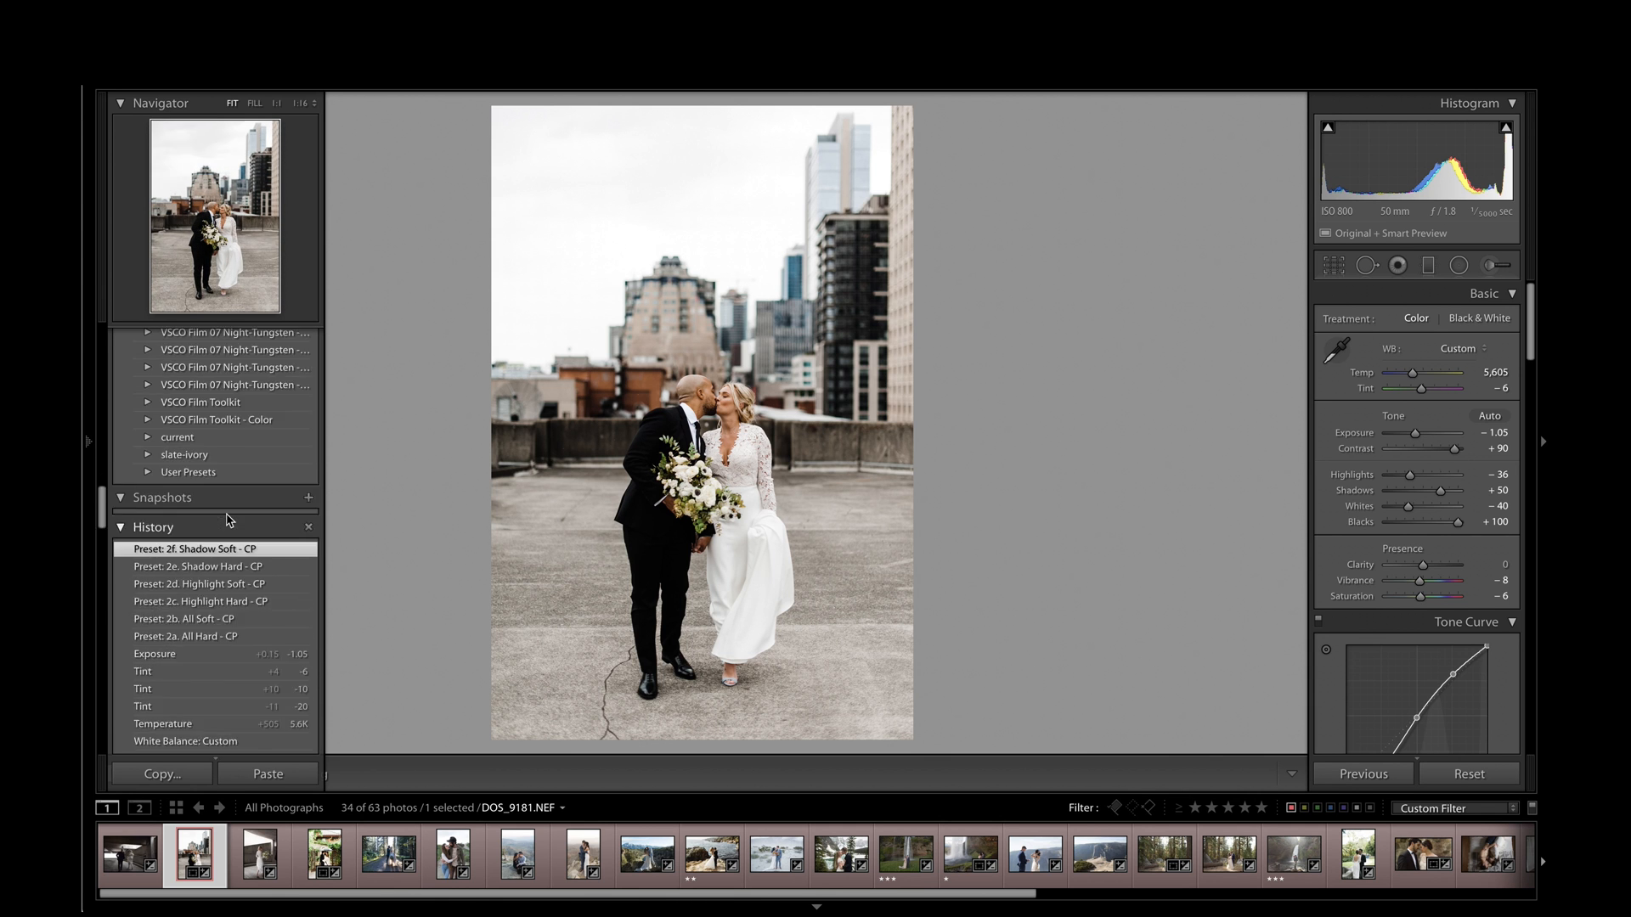
scroll(227, 520, "down", 5)
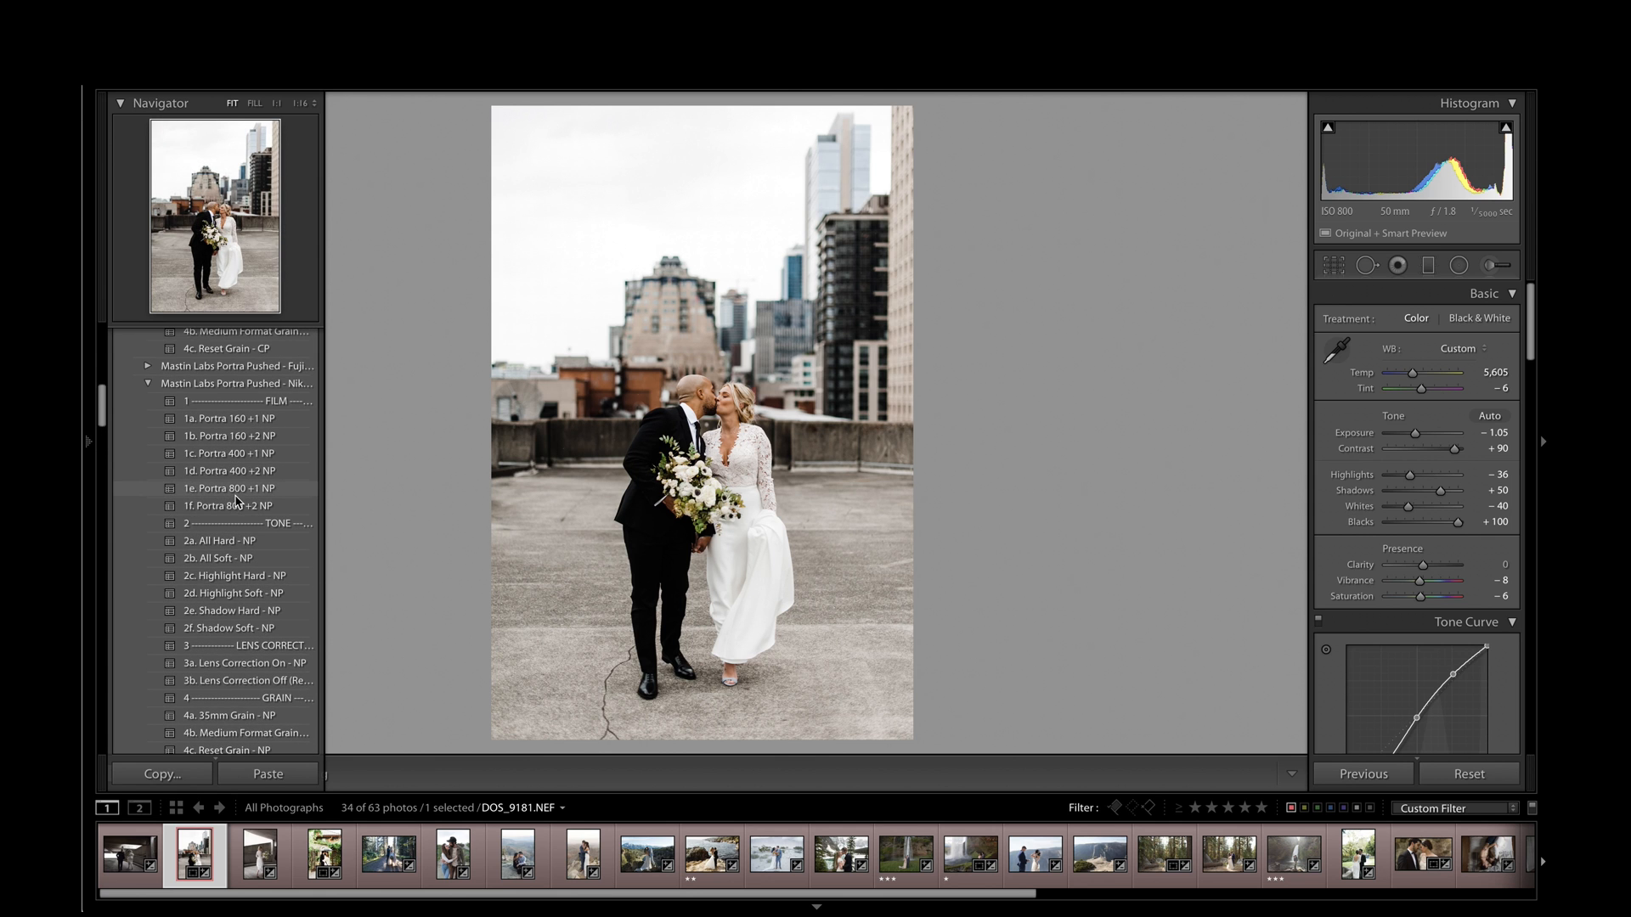
left_click(237, 490)
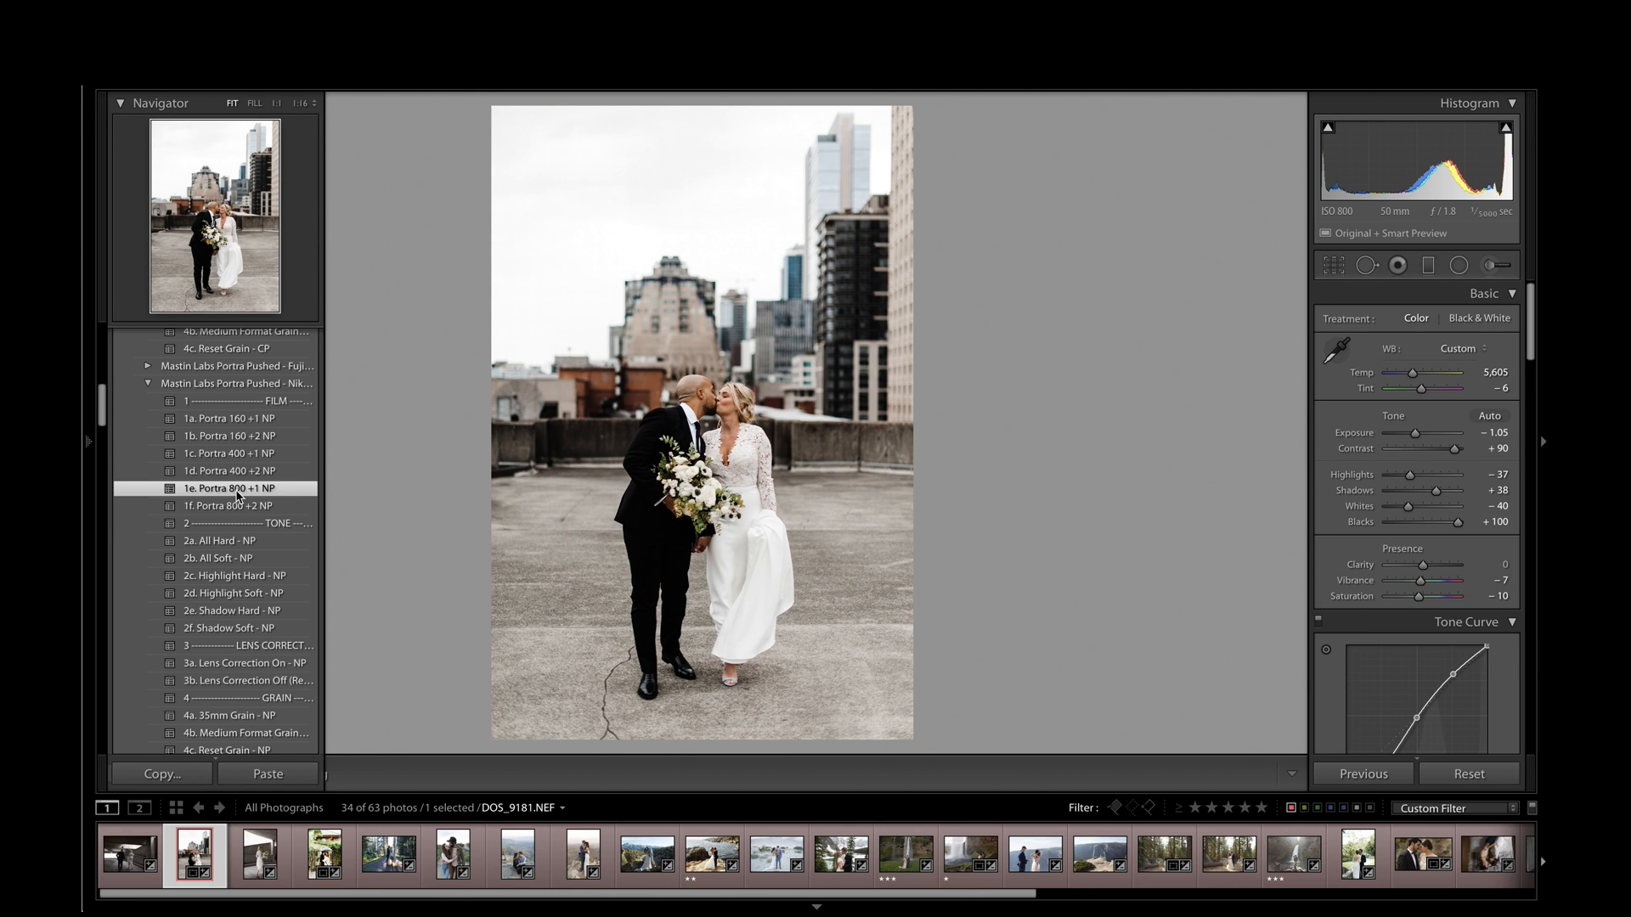
key("F7")
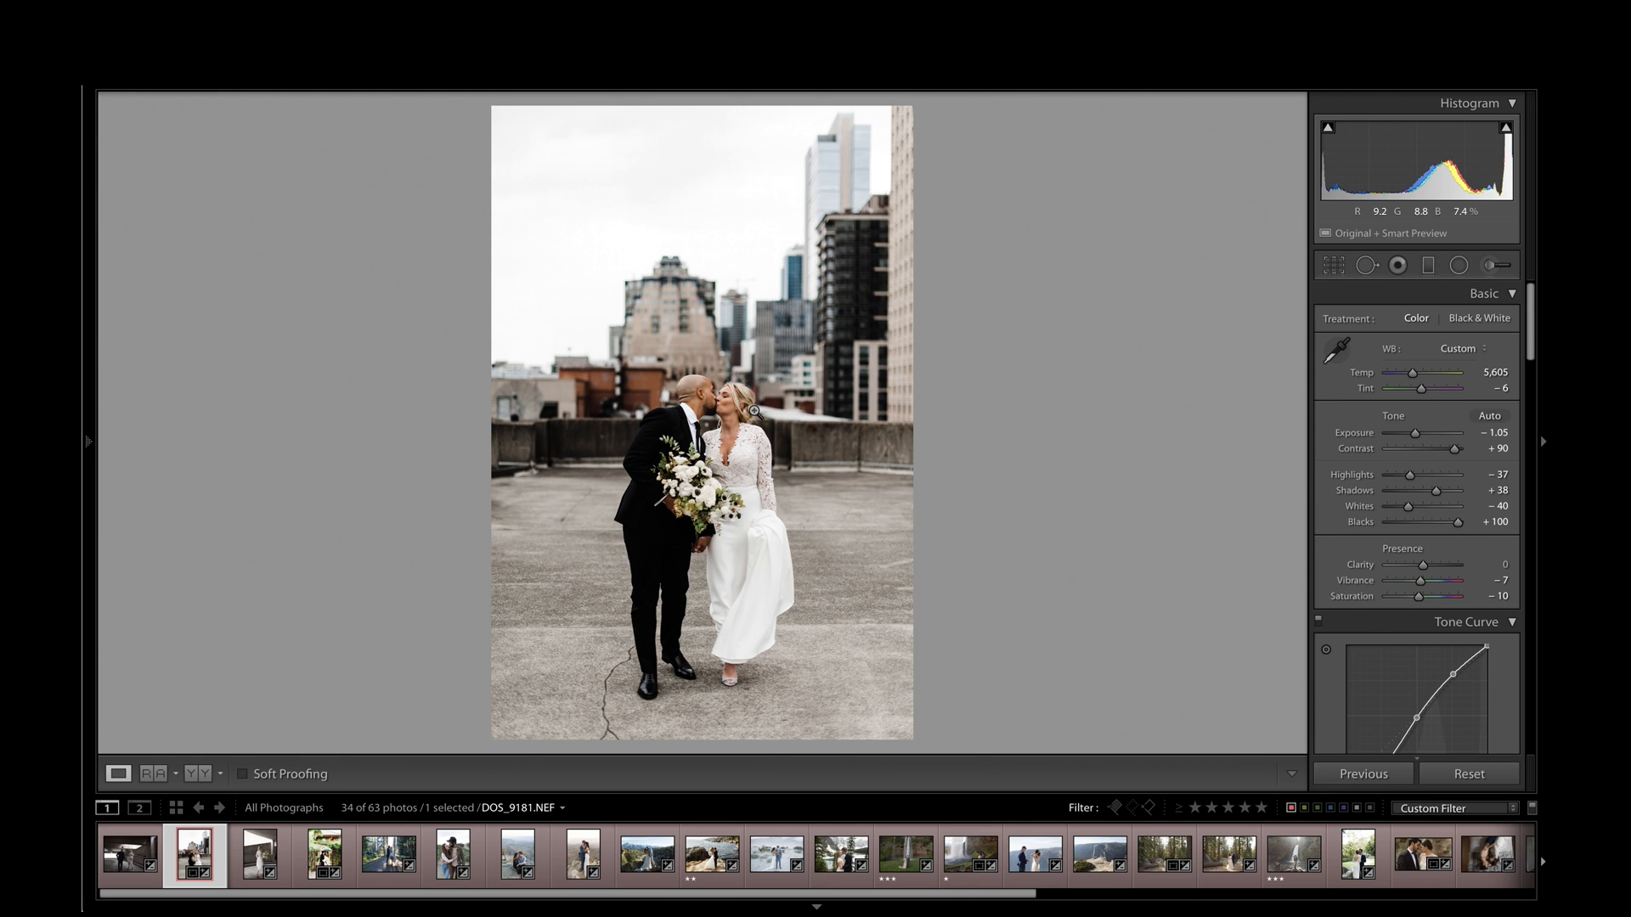
mouse_move(85, 421)
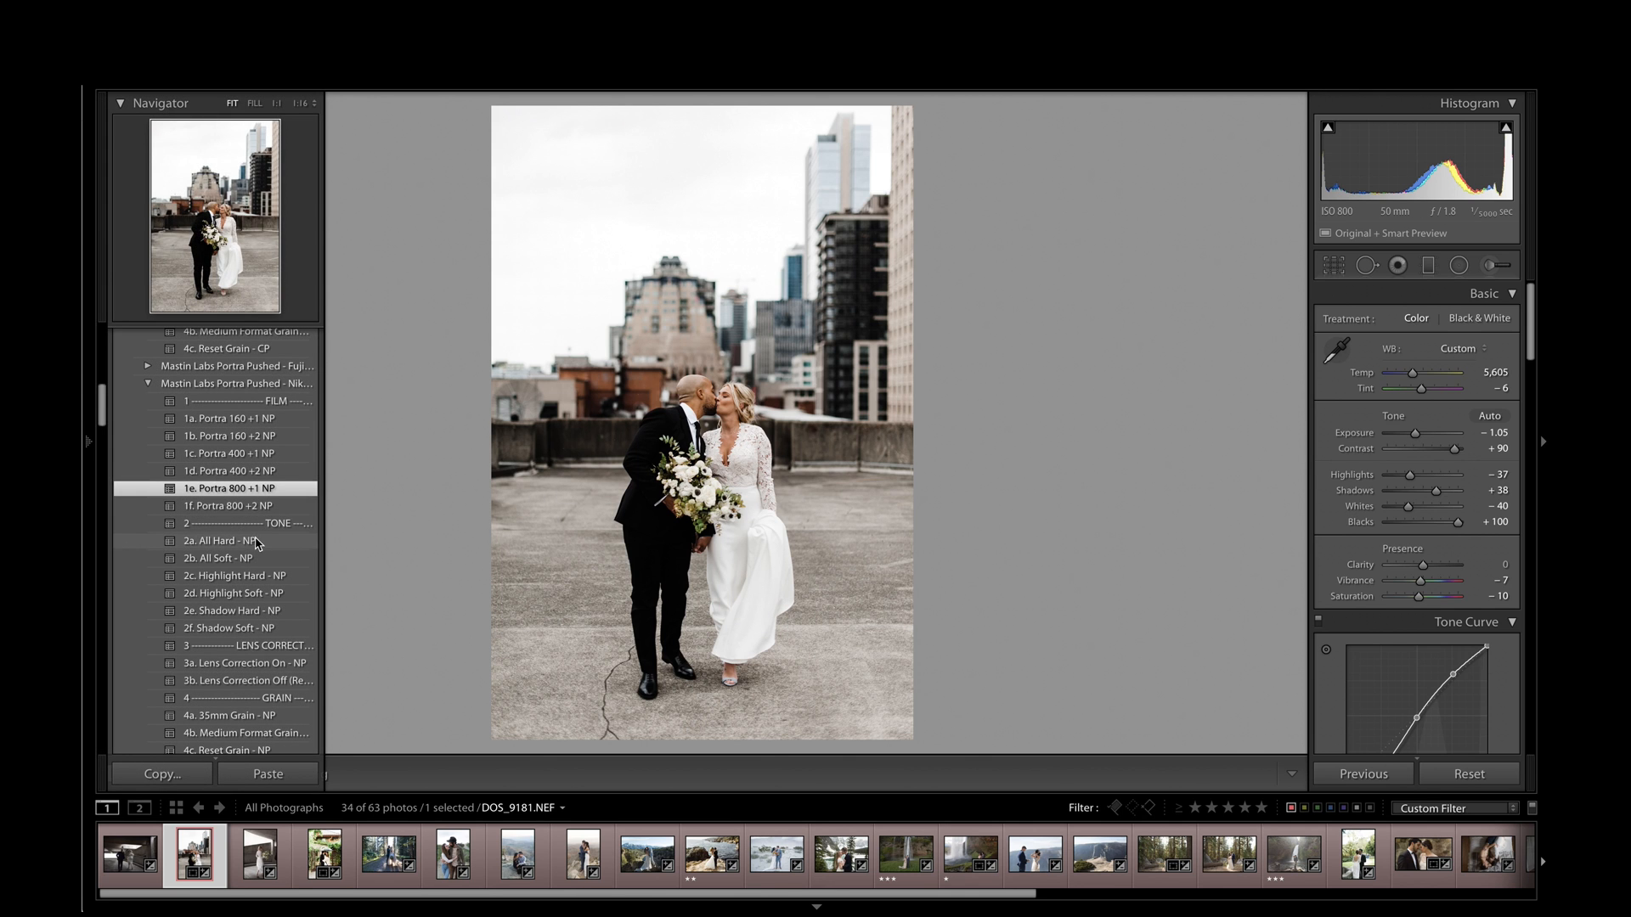
left_click(247, 628)
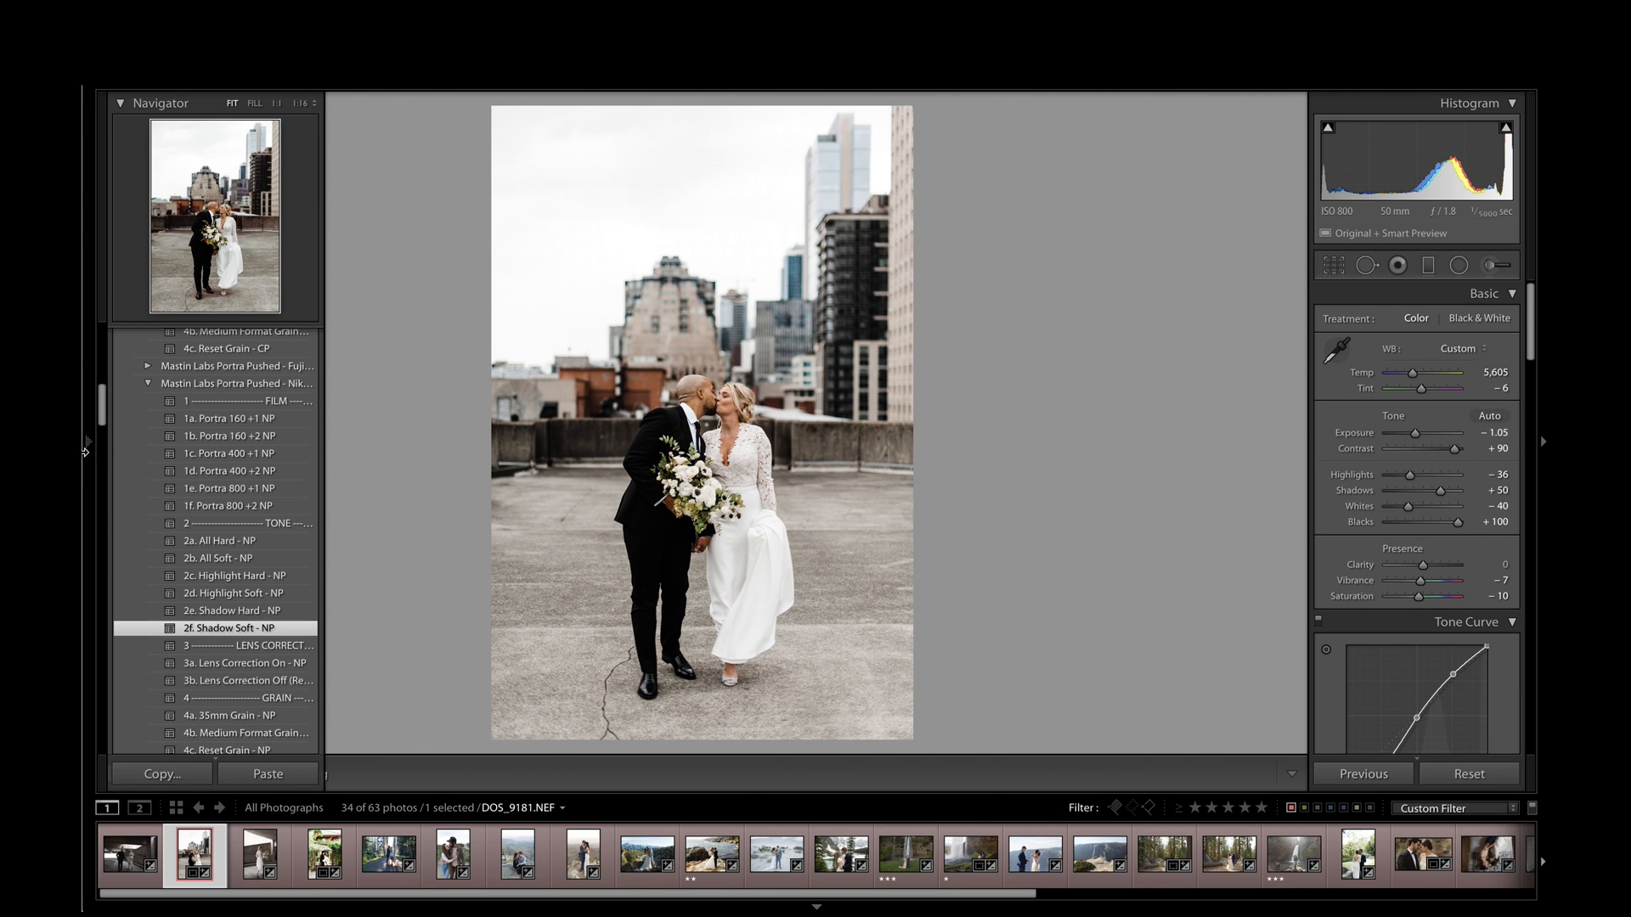
Step: Compare the rooftop photo's Shadow Soft - CP and Shadow Soft - NP history states repeatedly, ending on the NP version
scroll(170, 527, "down", 10)
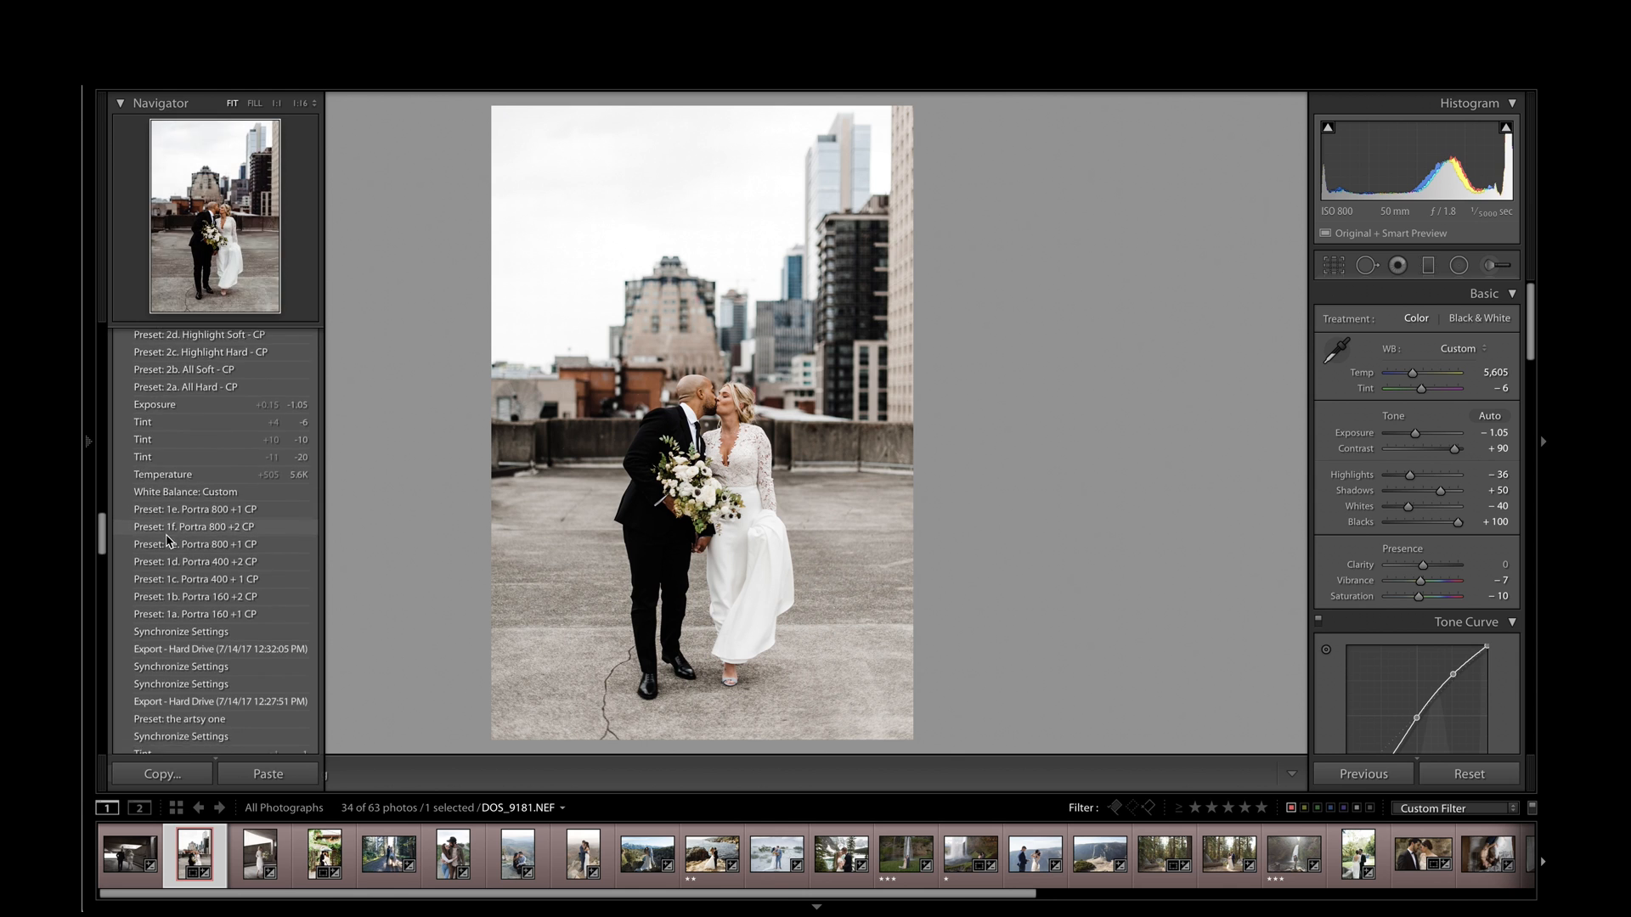
scroll(167, 540, "up", 2)
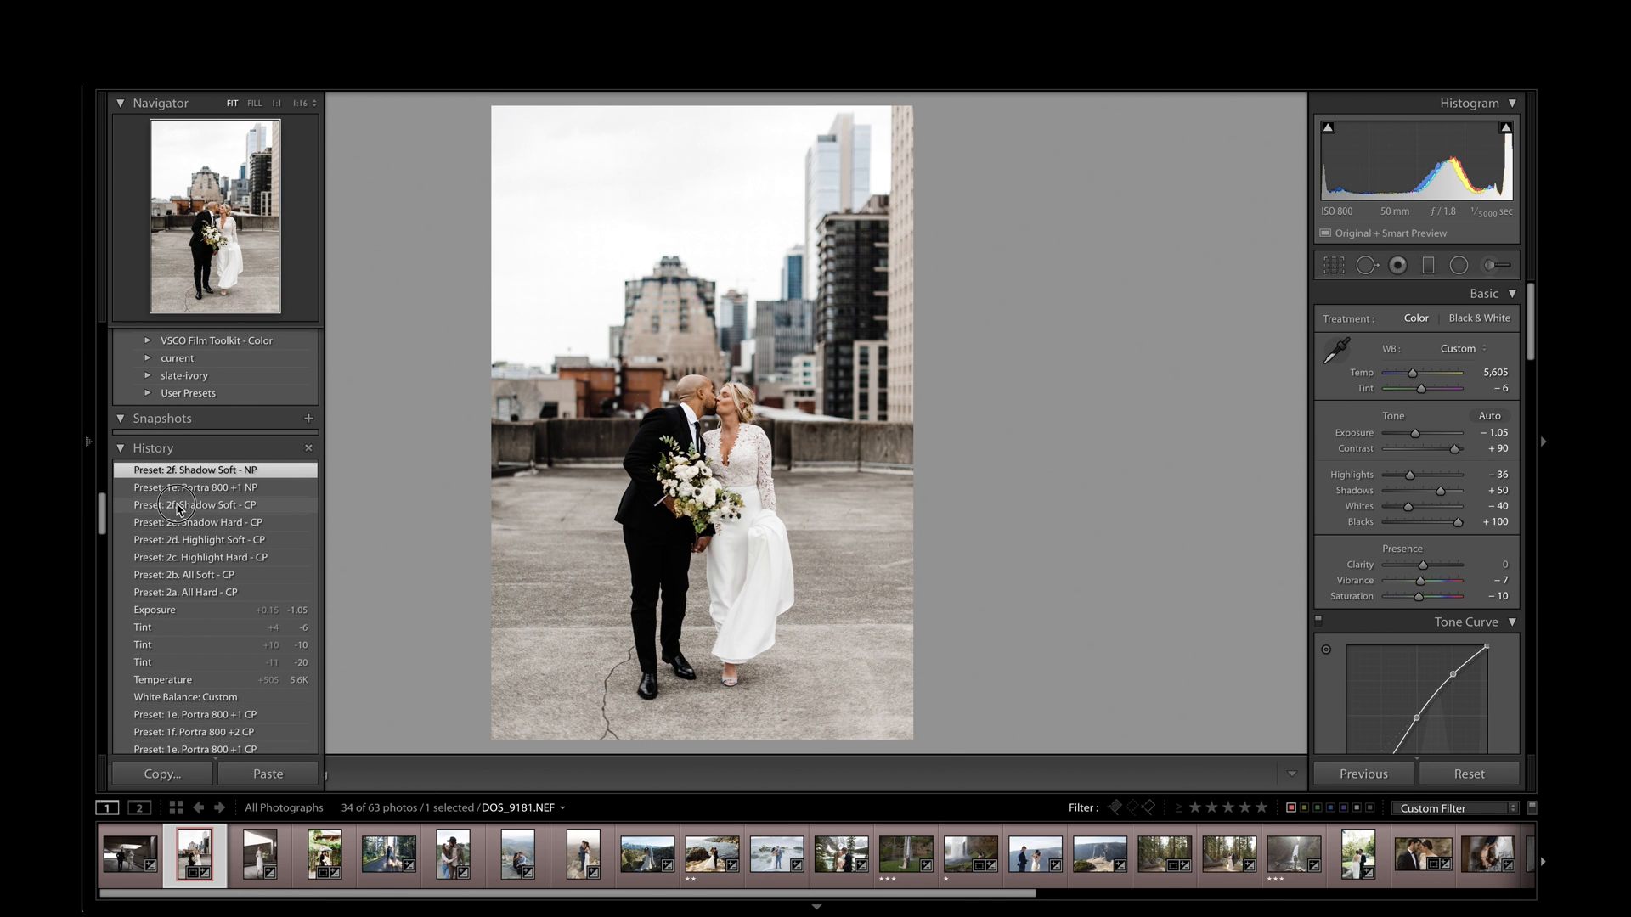
left_click(179, 506)
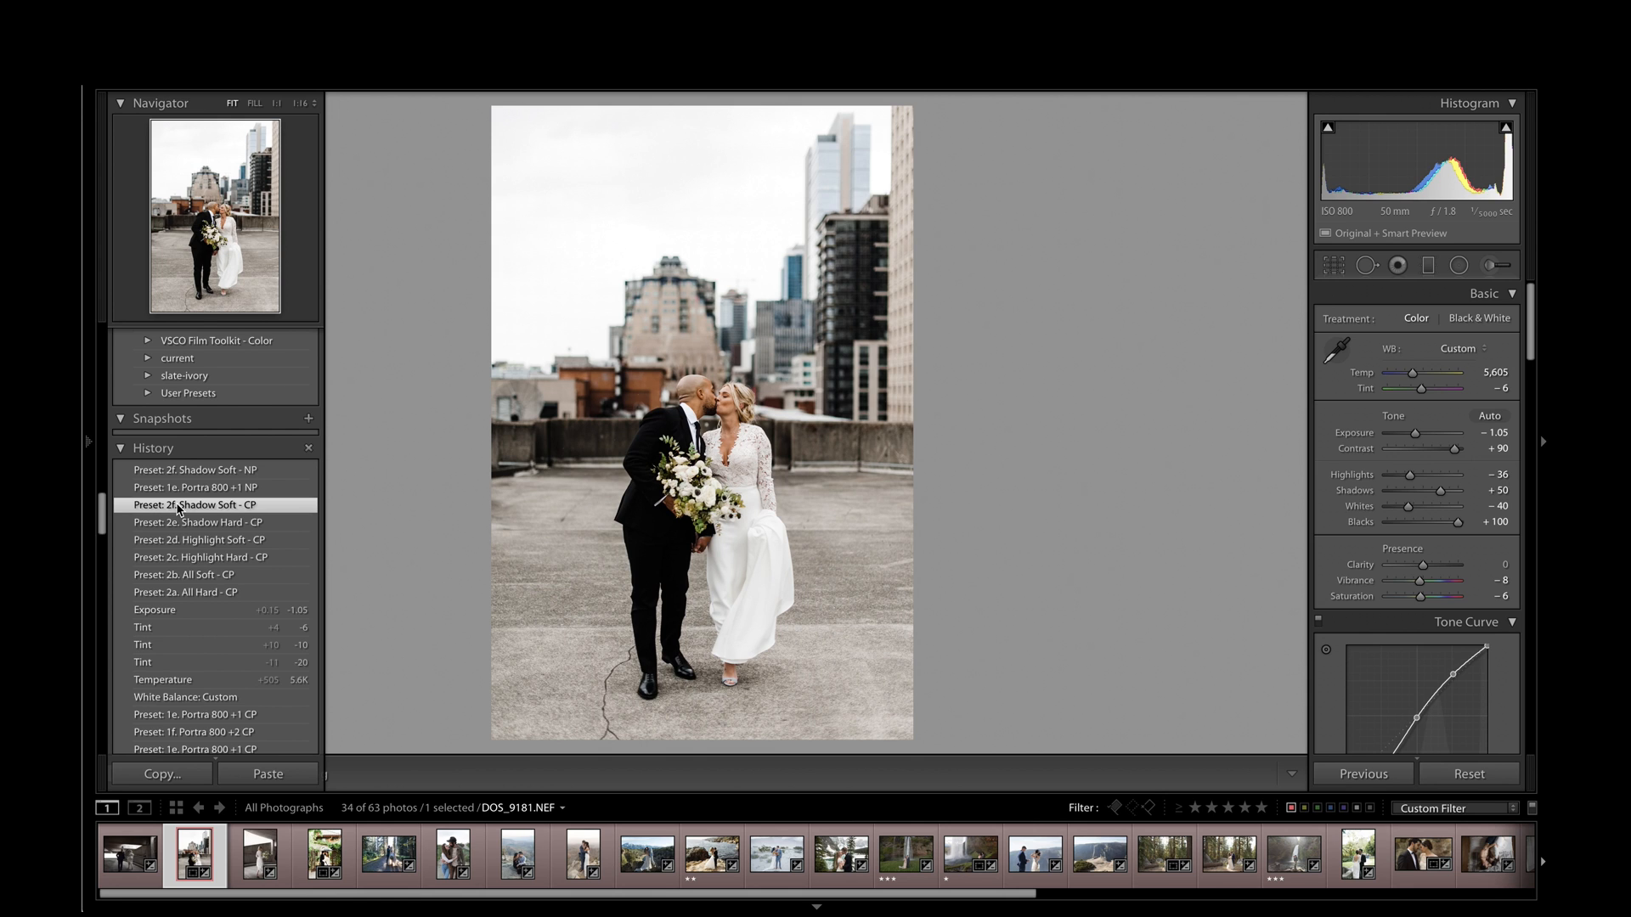
left_click(218, 472)
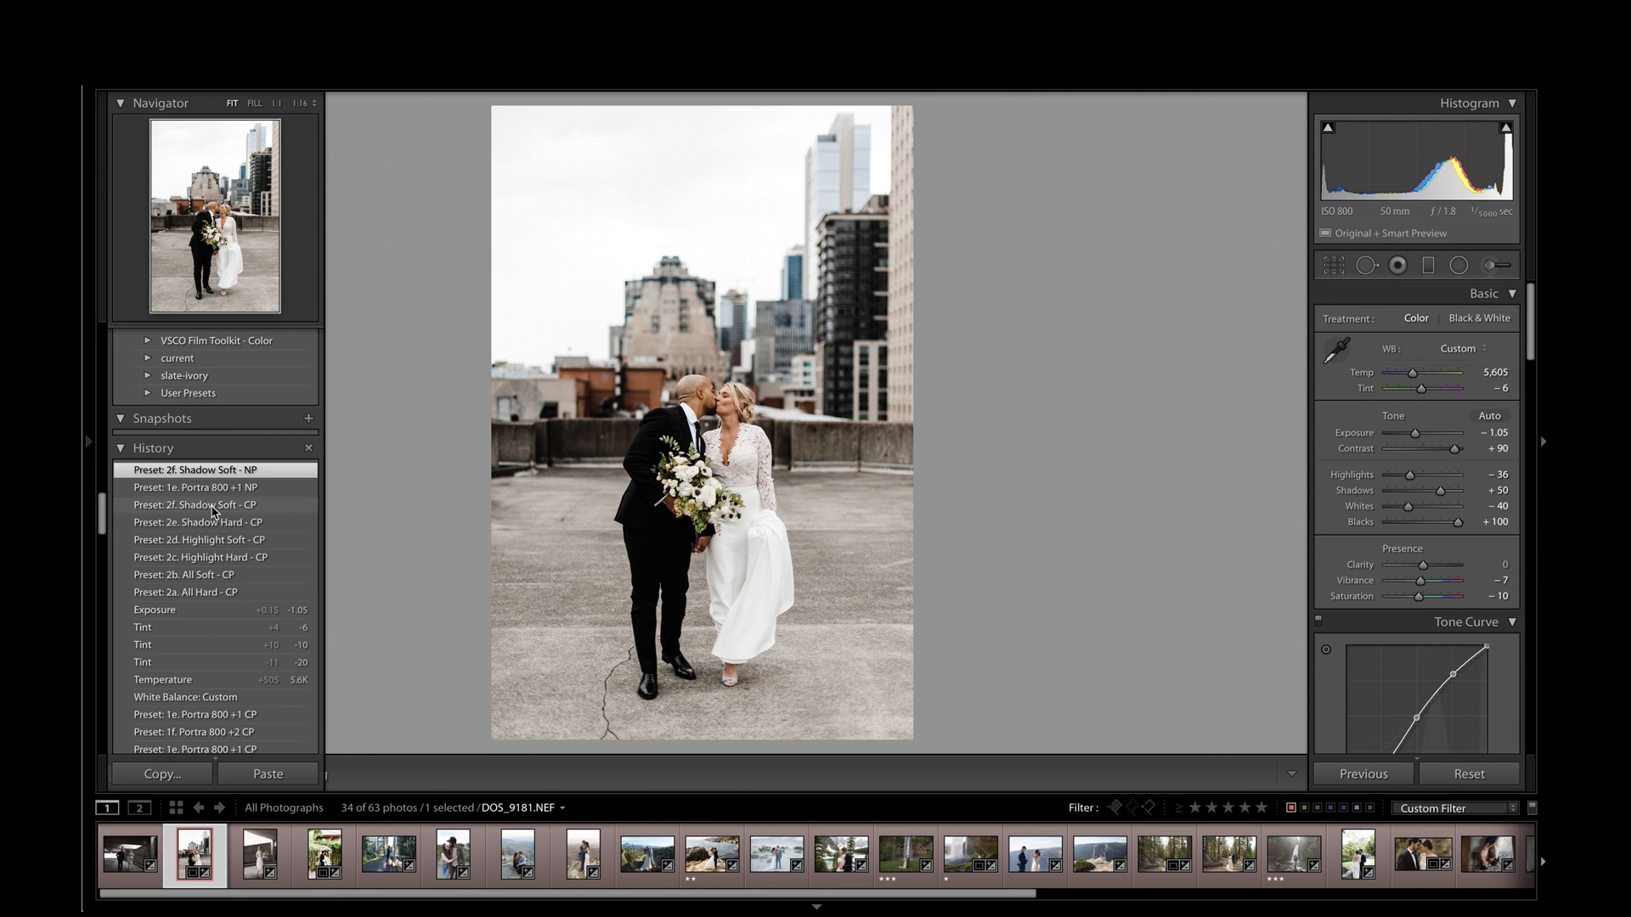
left_click(214, 508)
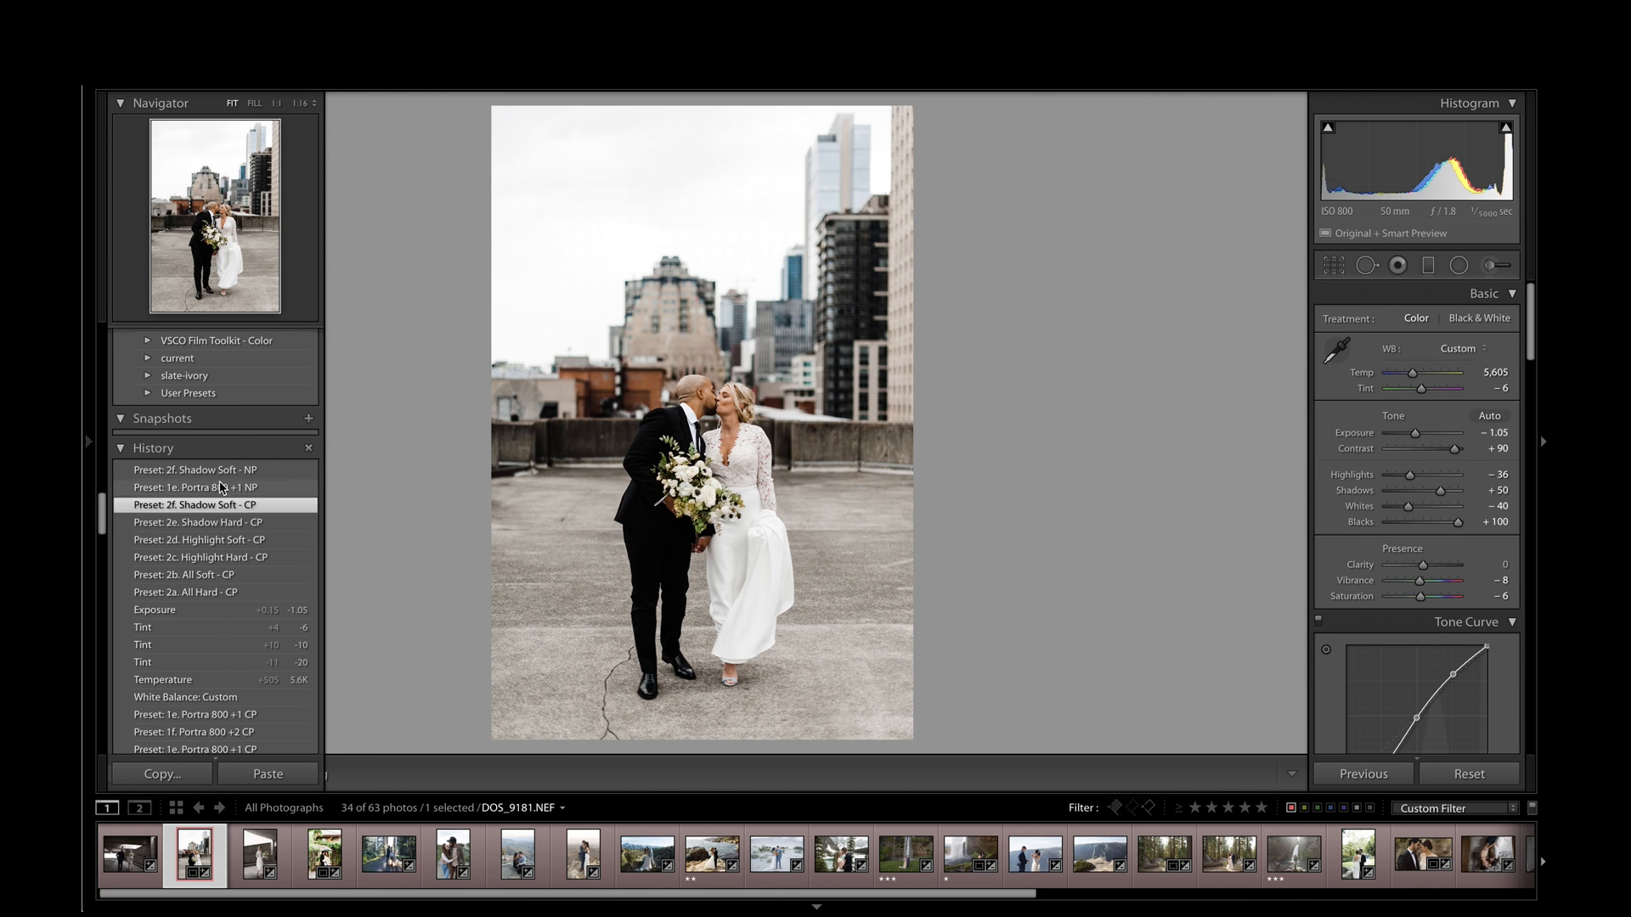
left_click(229, 474)
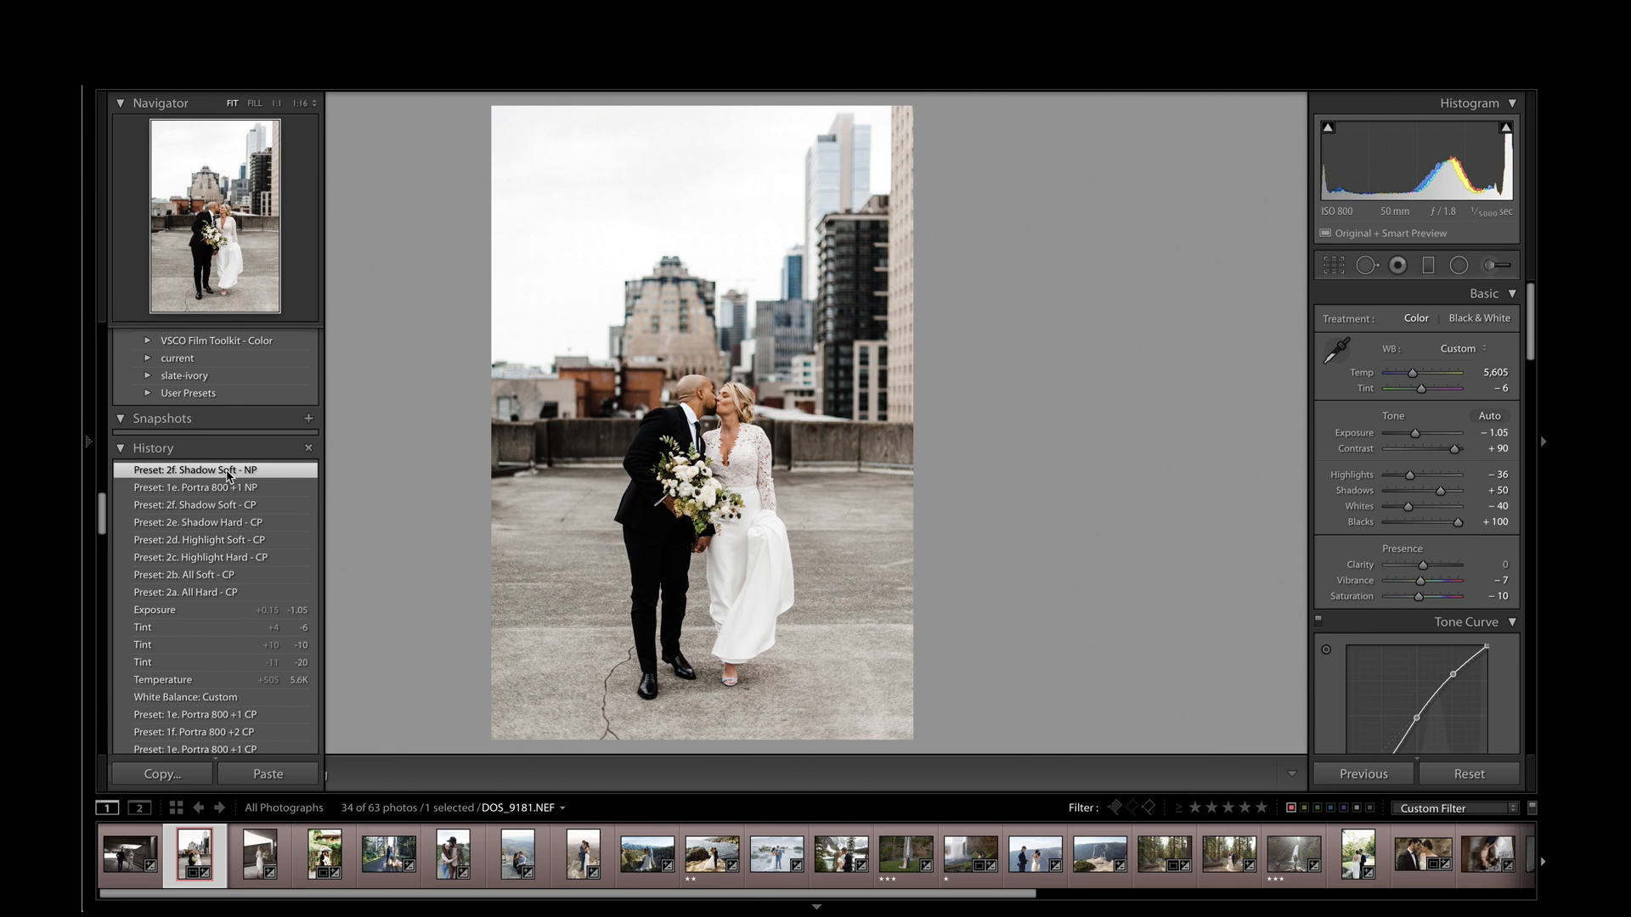
left_click(218, 510)
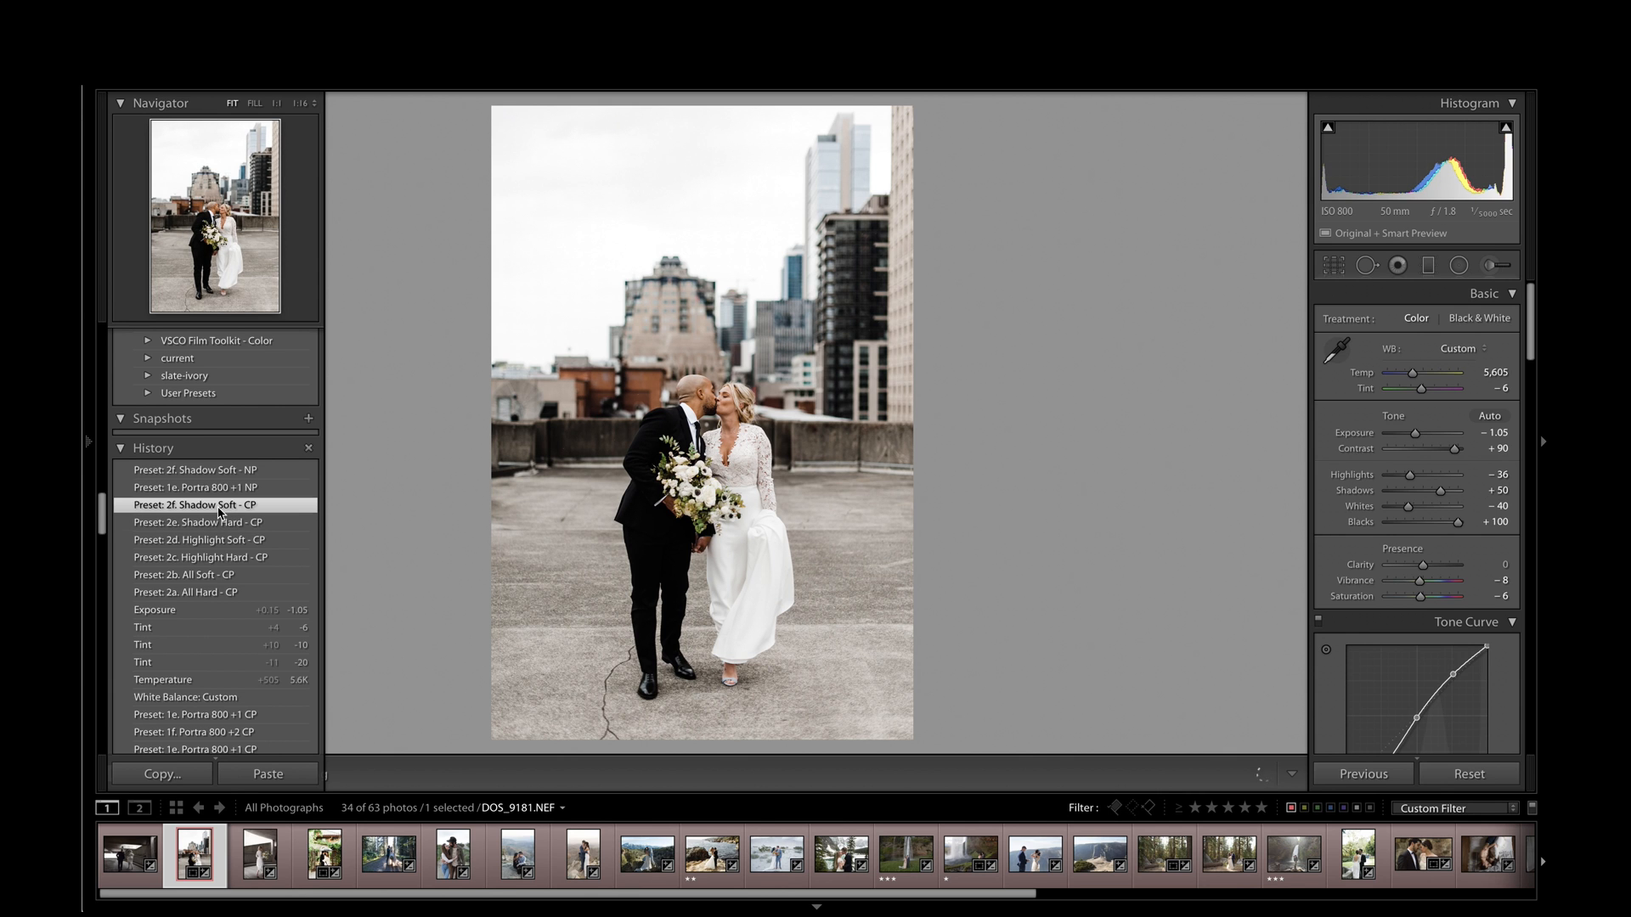
left_click(236, 472)
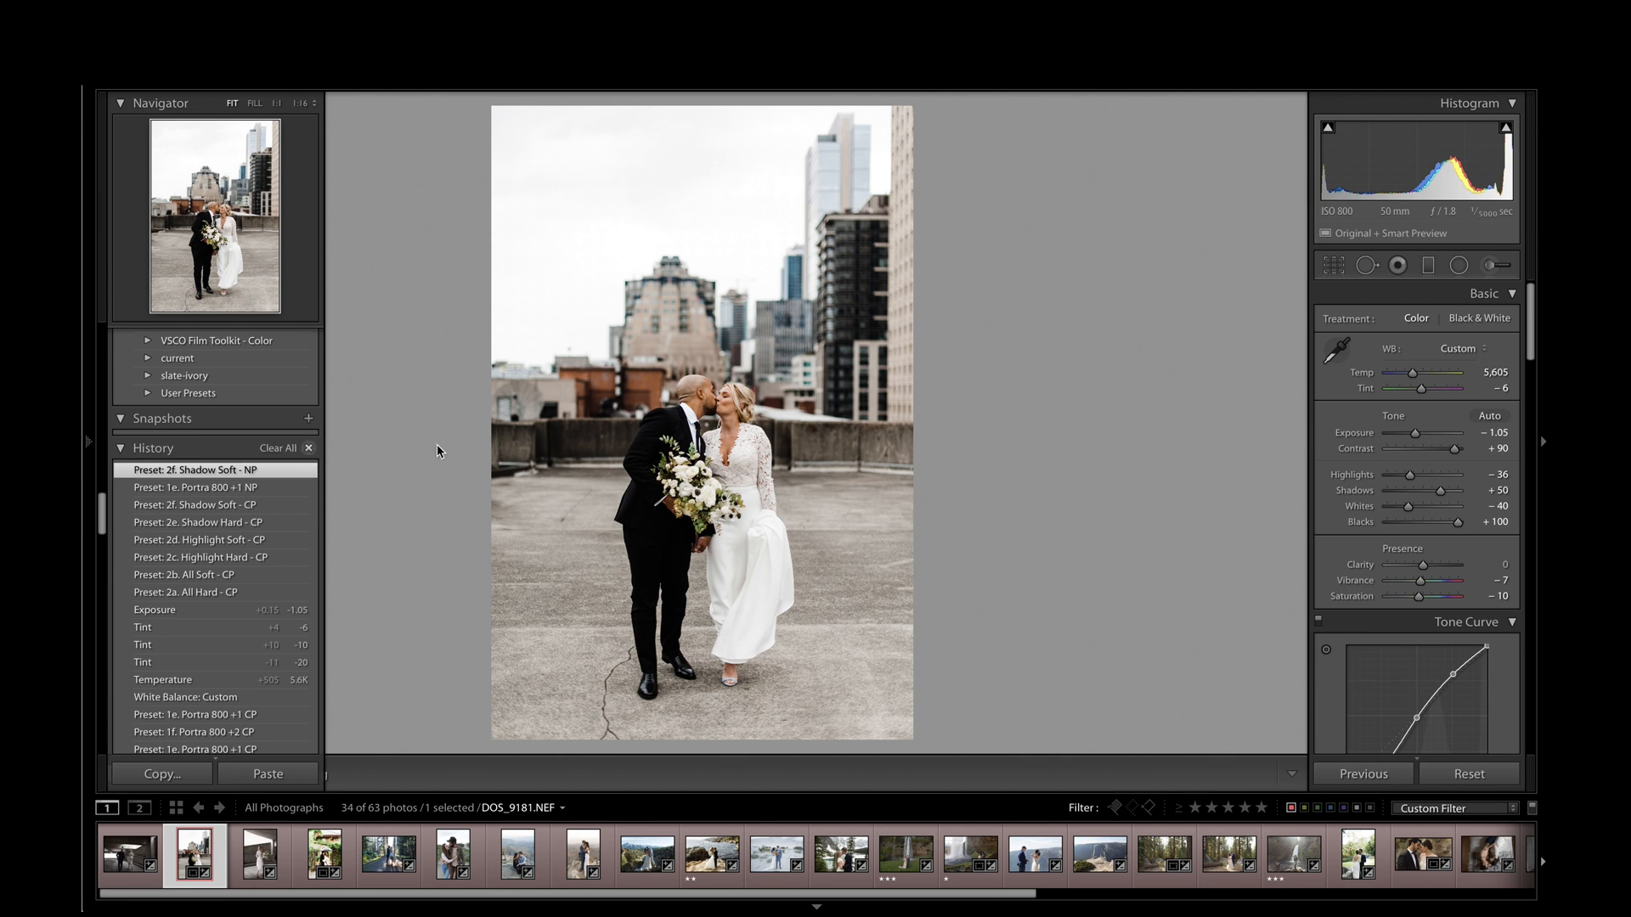
key("F7")
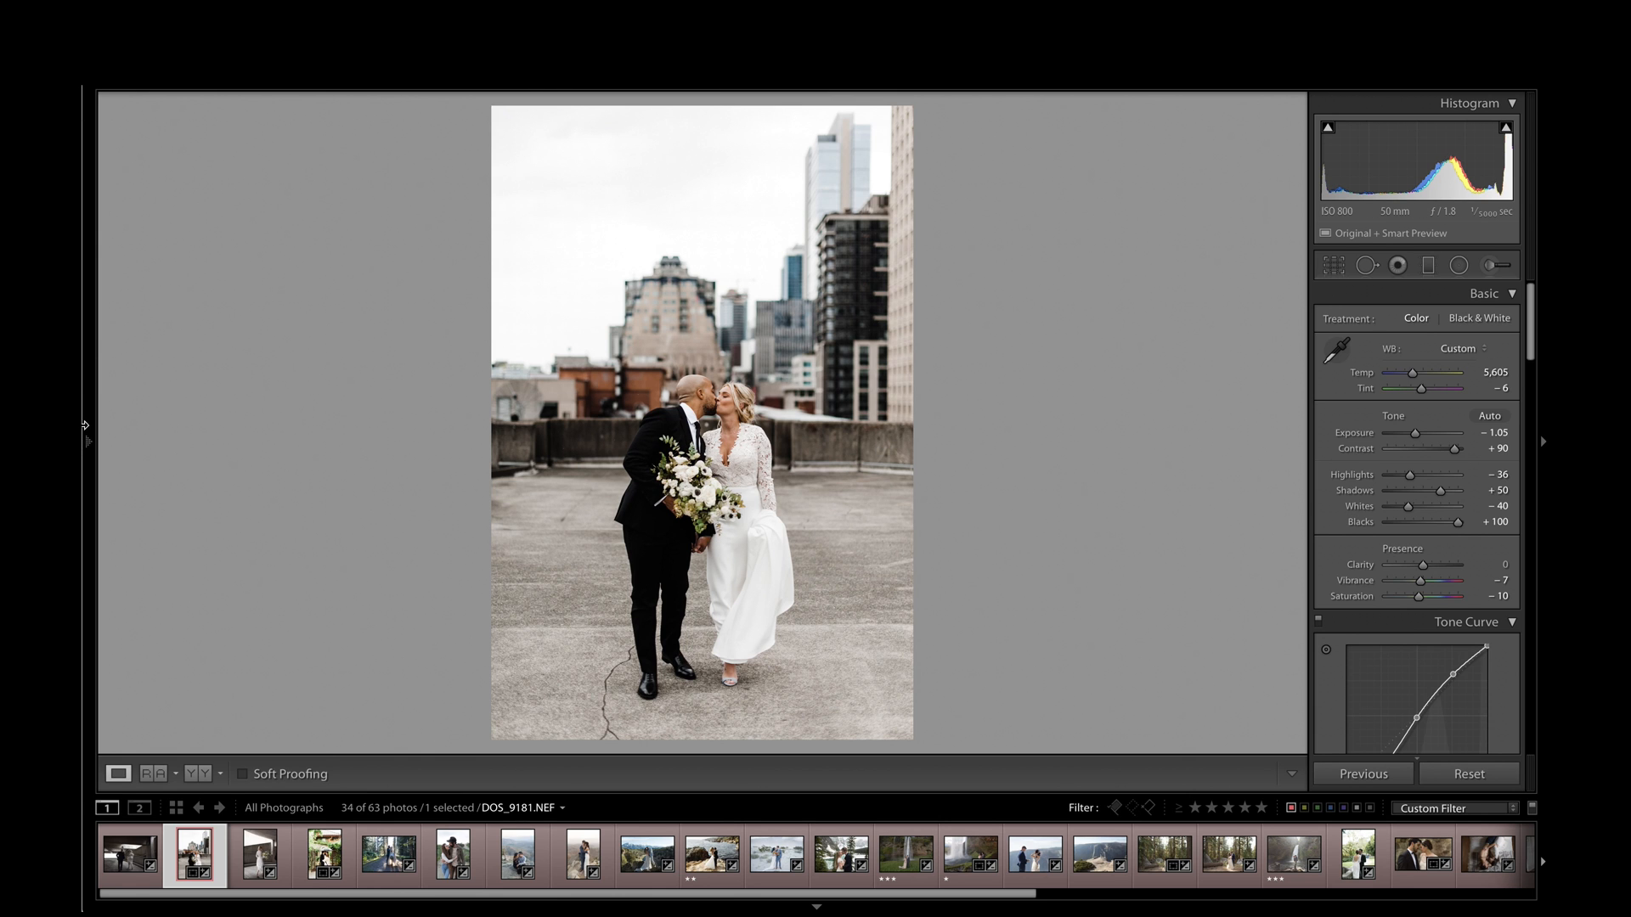
Step: Move on to the embracing couple's photo SamRaw-4.CR2 and apply the Canon film preset Portra 160 +2 CP
mouse_move(85, 429)
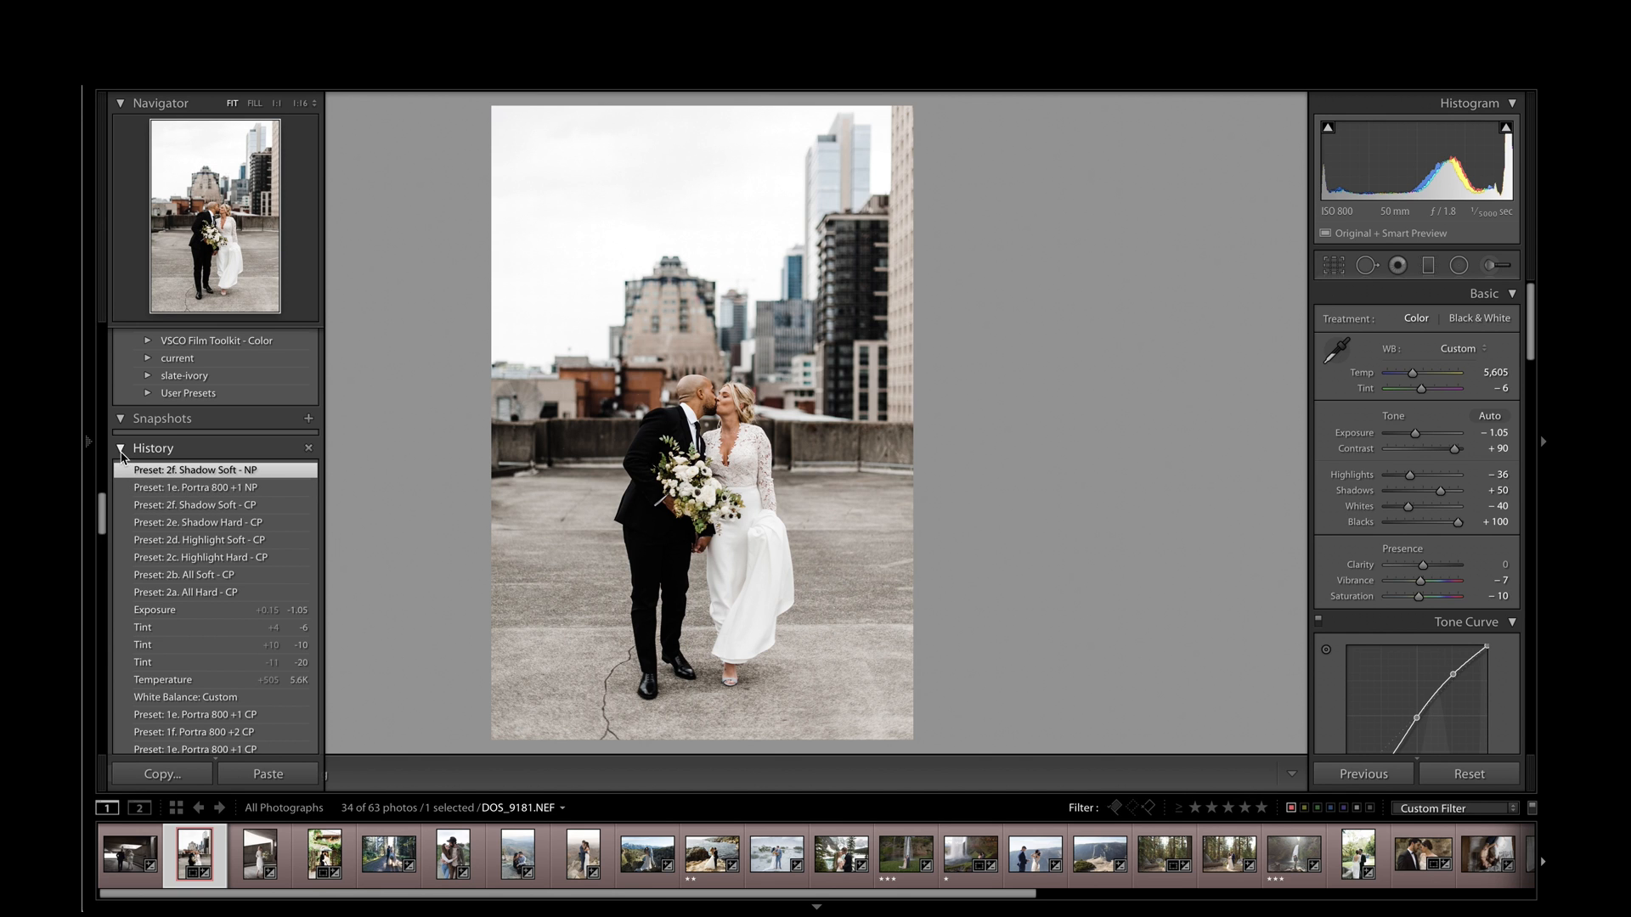
scroll(127, 509, "up", 3)
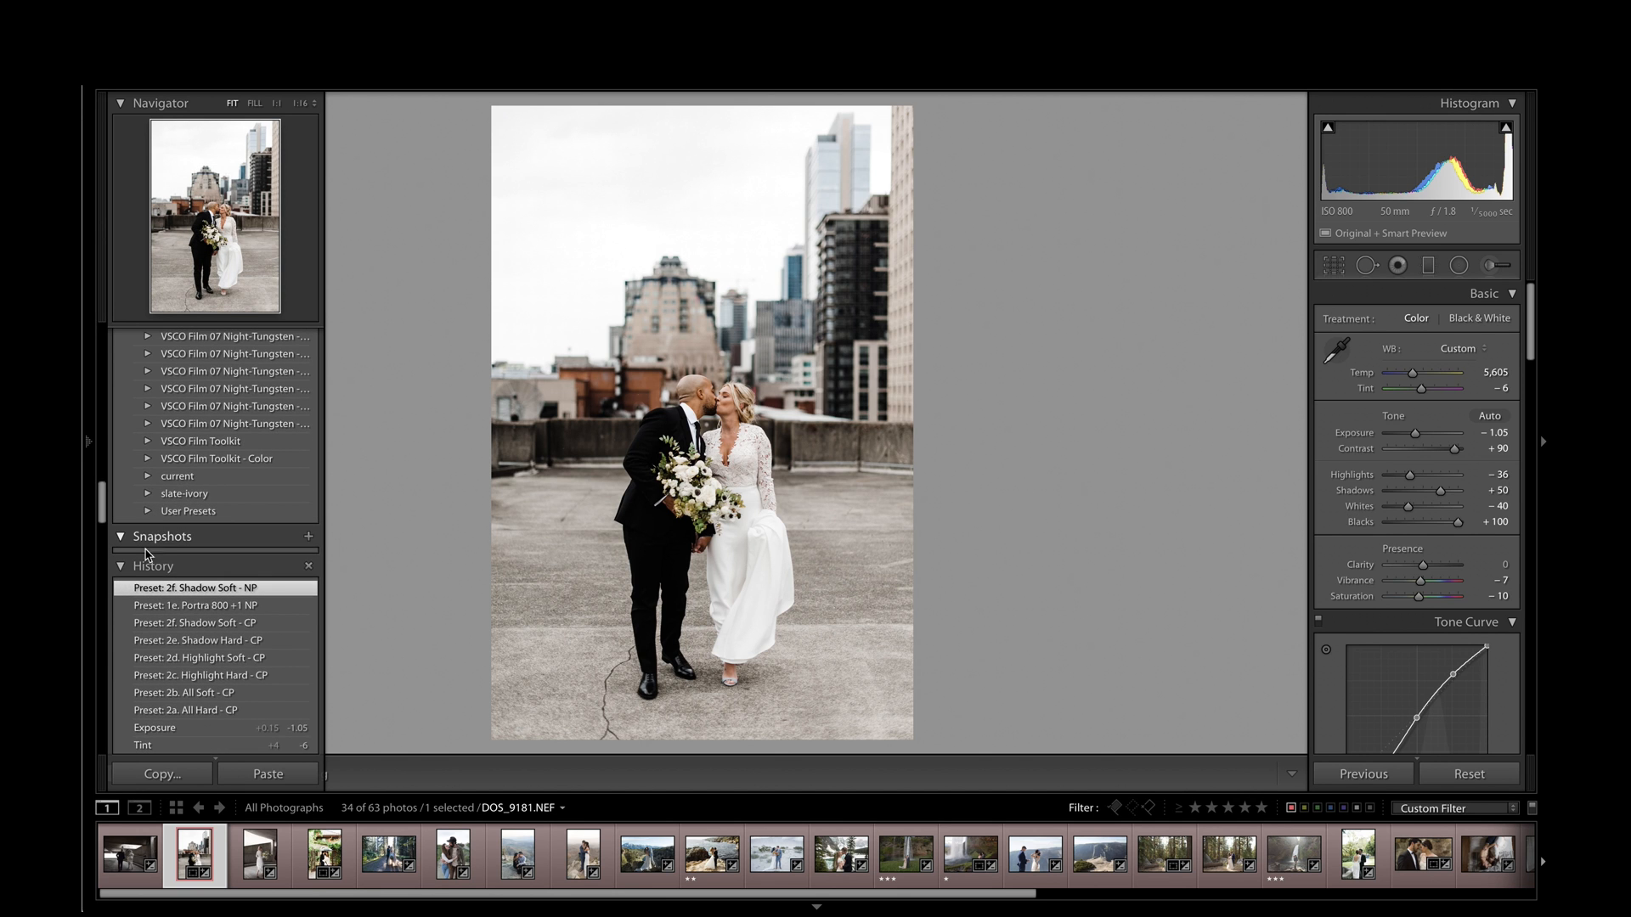
scroll(193, 506, "up", 10)
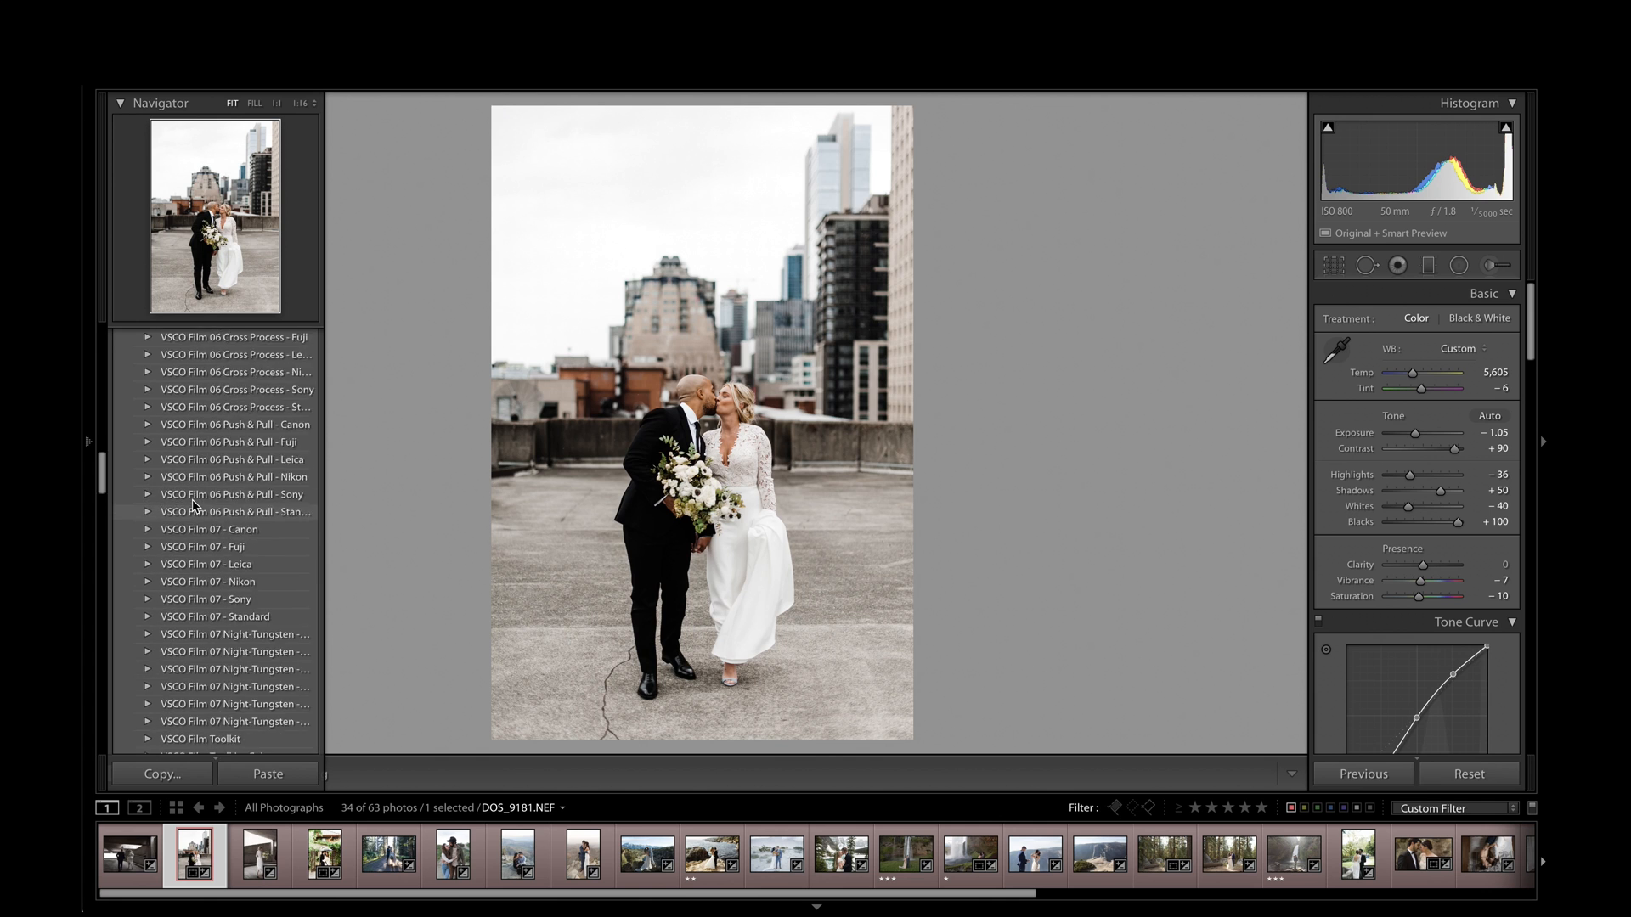
scroll(194, 506, "up", 7)
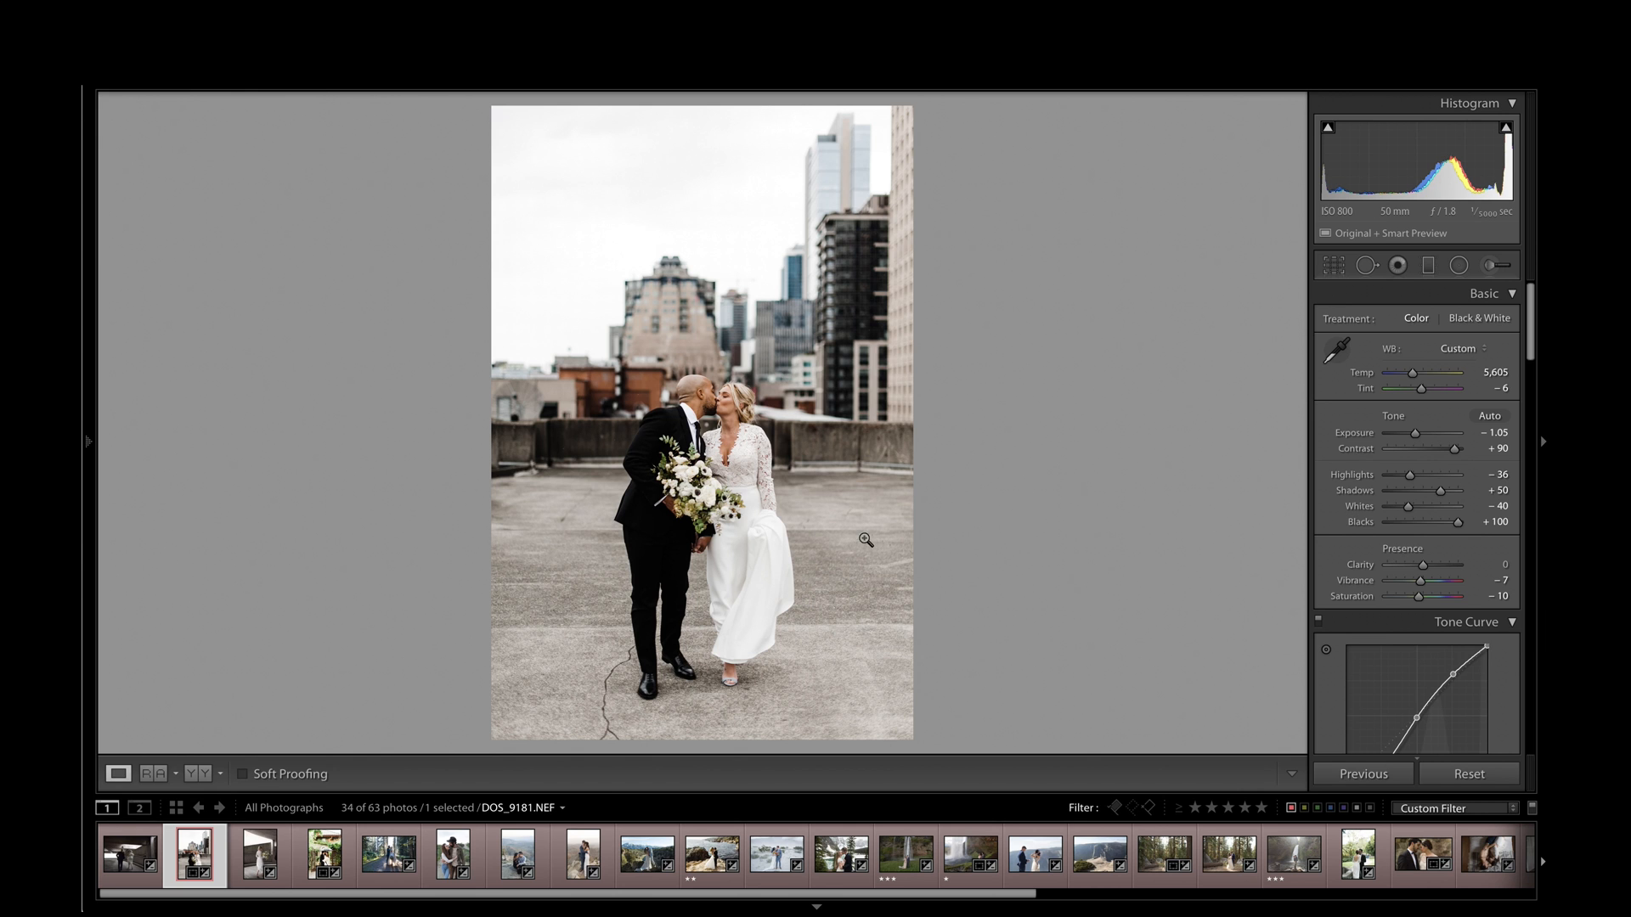
left_click(148, 427)
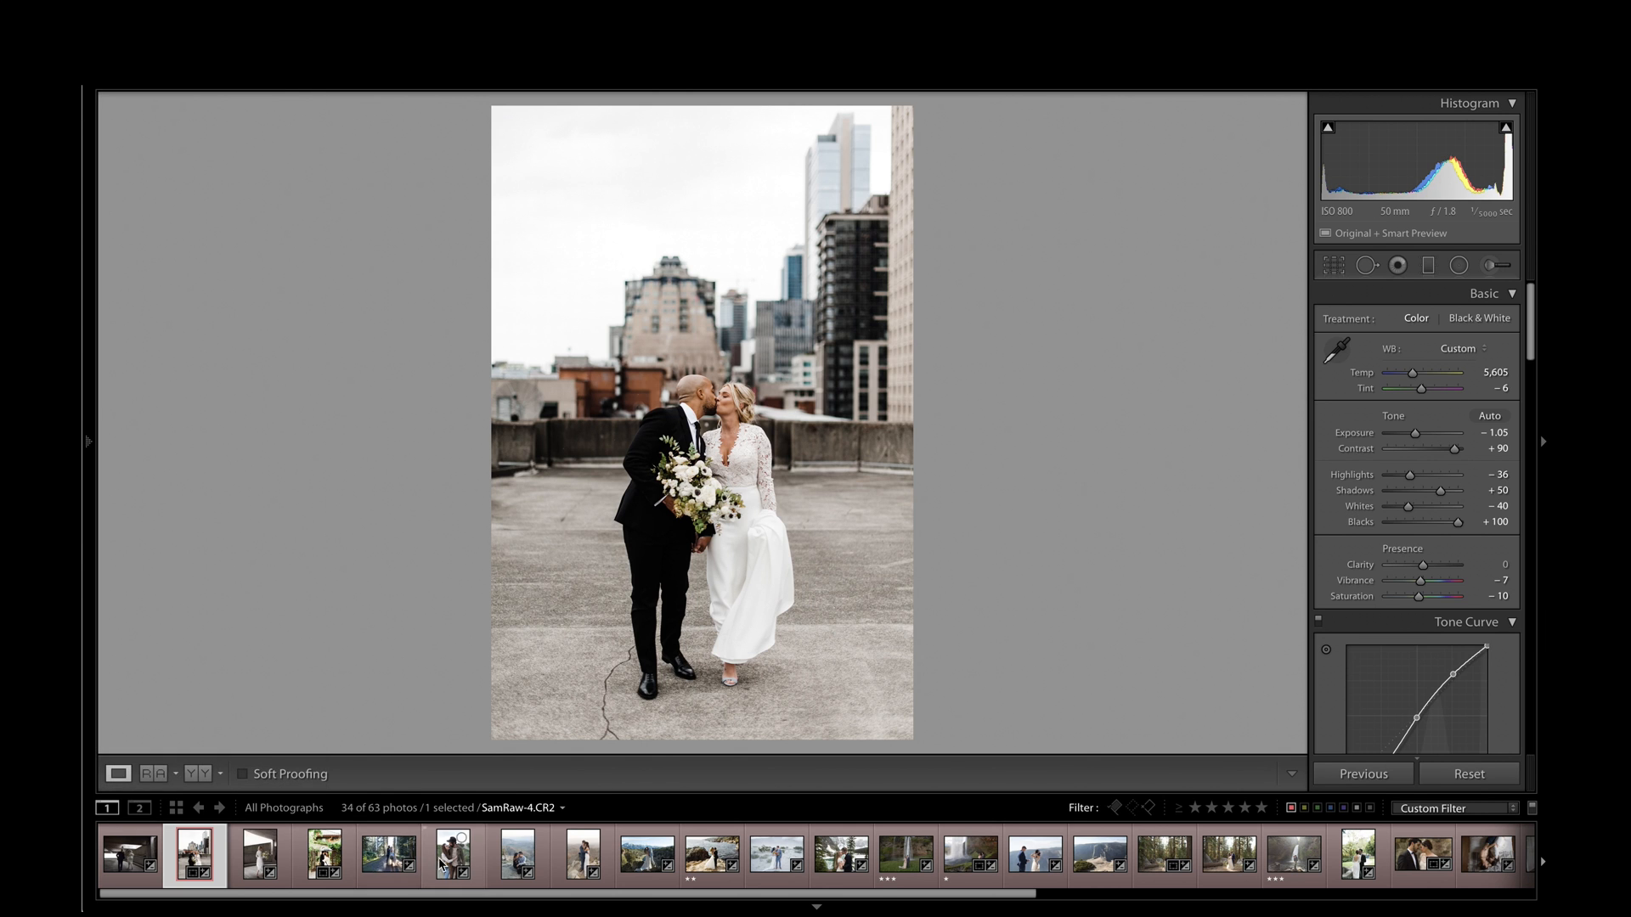
left_click(437, 862)
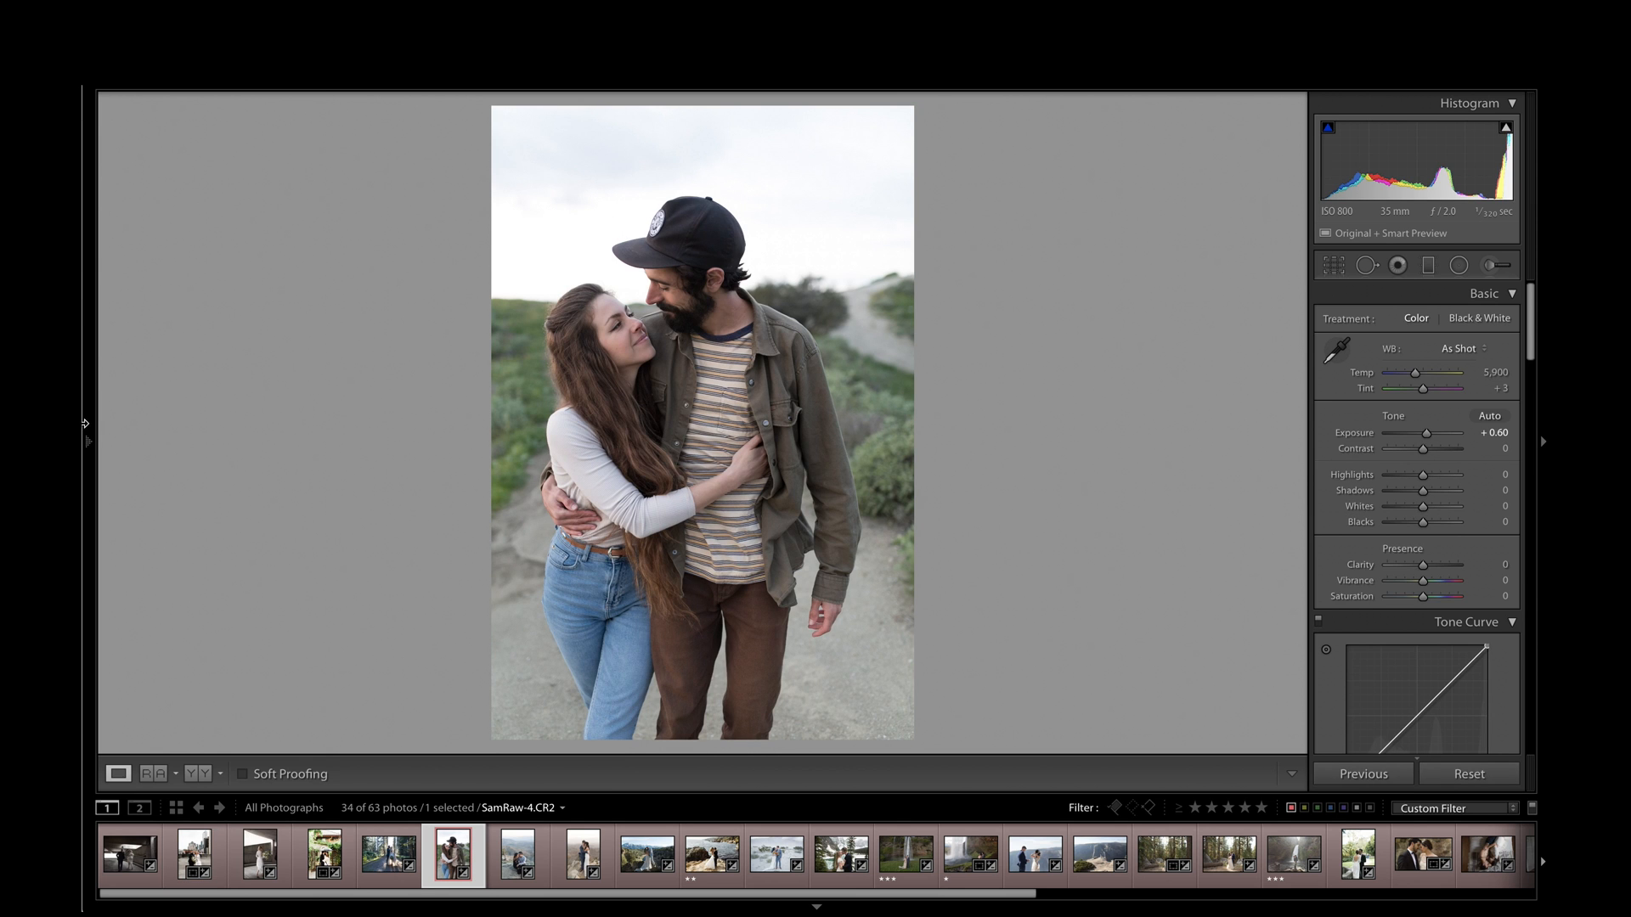
mouse_move(86, 425)
scroll(181, 435, "up", 3)
scroll(181, 435, "up", 4)
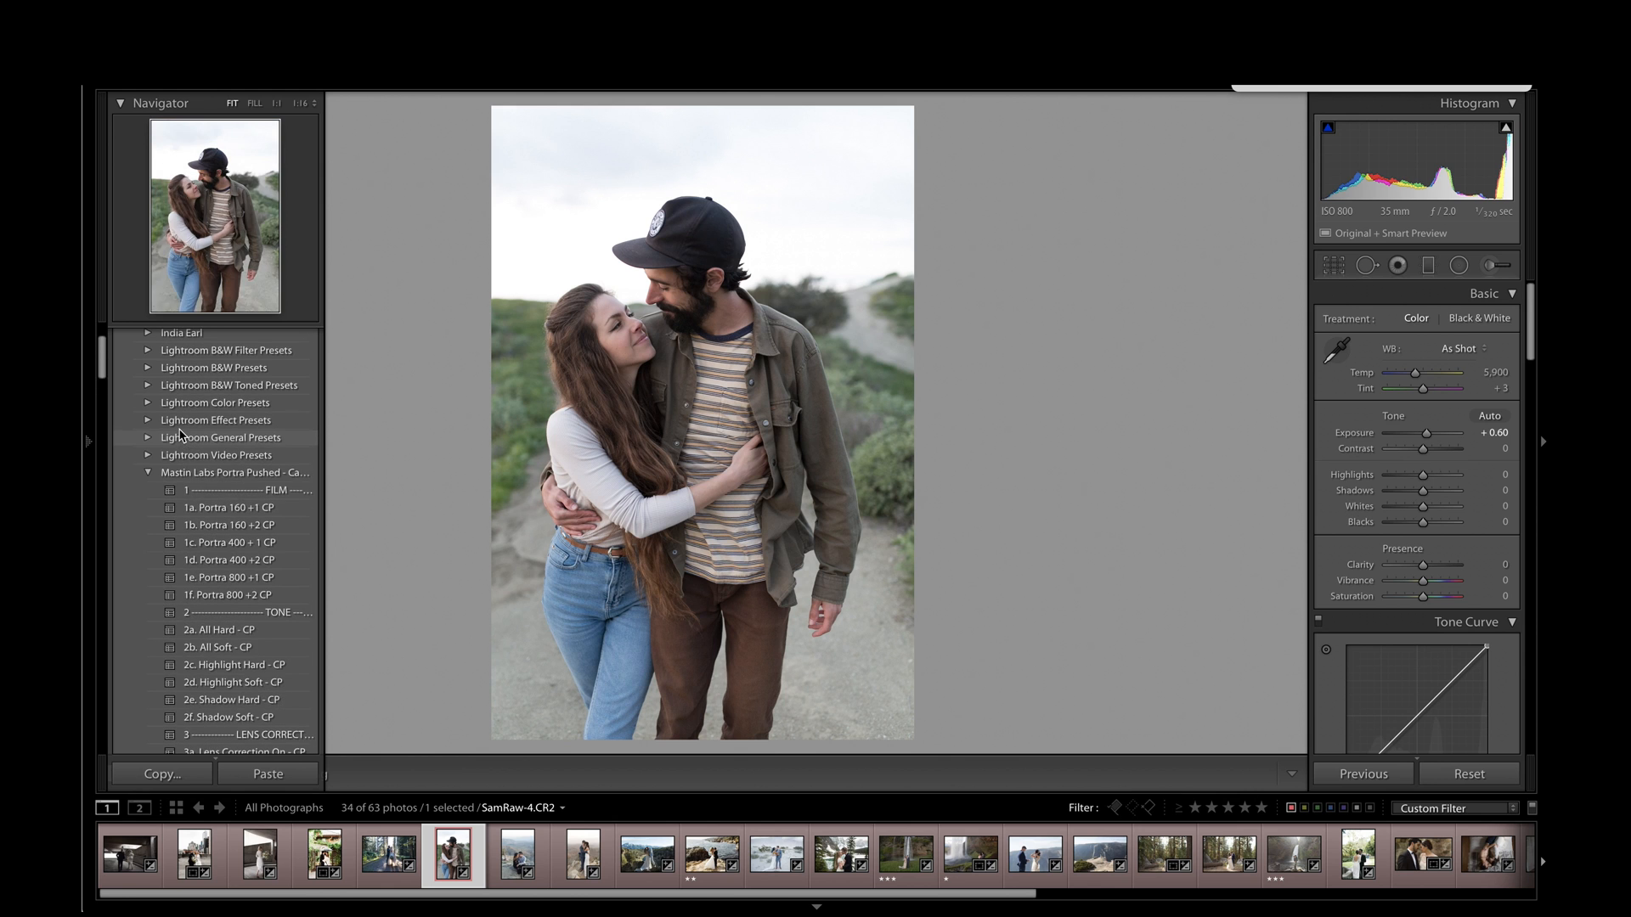
left_click(218, 528)
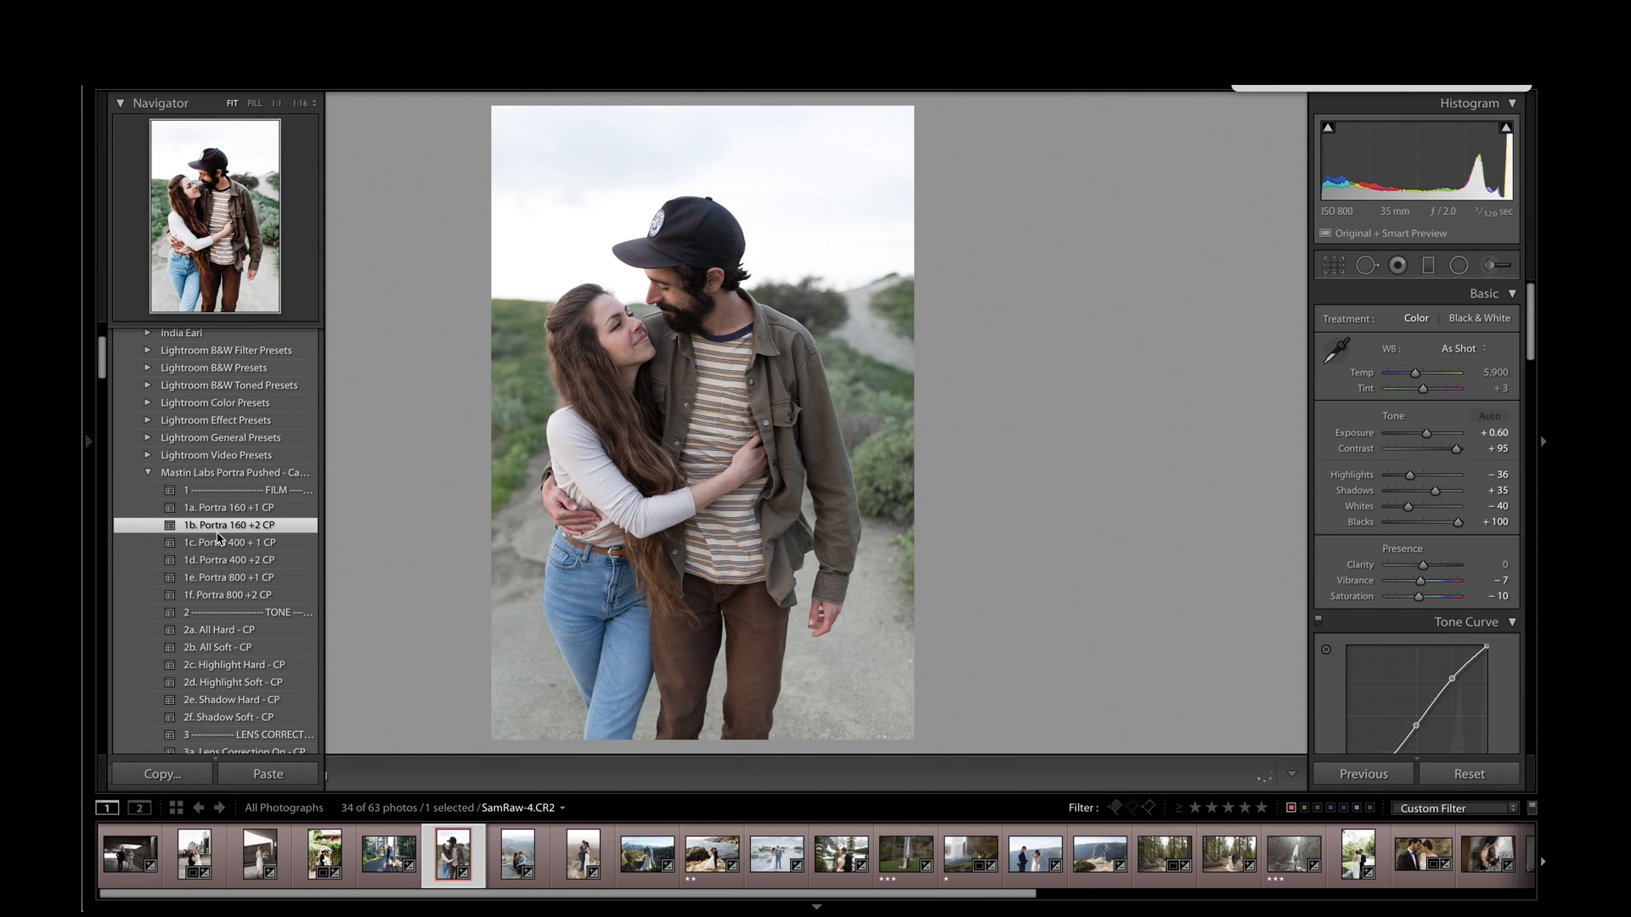
Step: Try the tone preset Highlight Soft - CP on the embracing couple's photo, settling on All Soft - CP
key("F7")
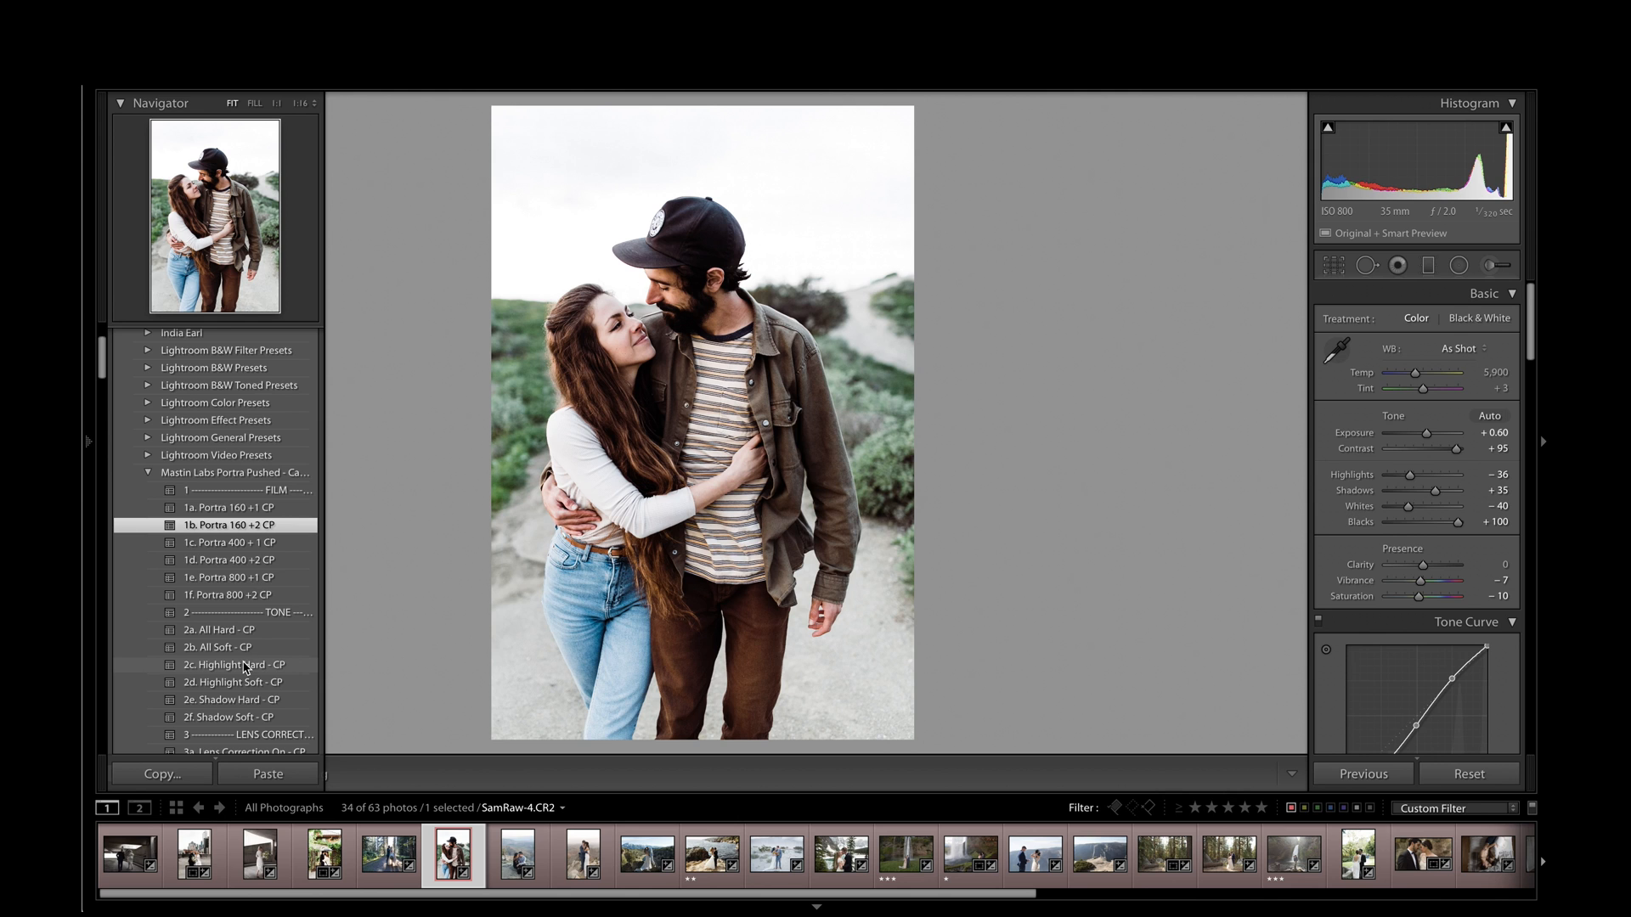
left_click(246, 683)
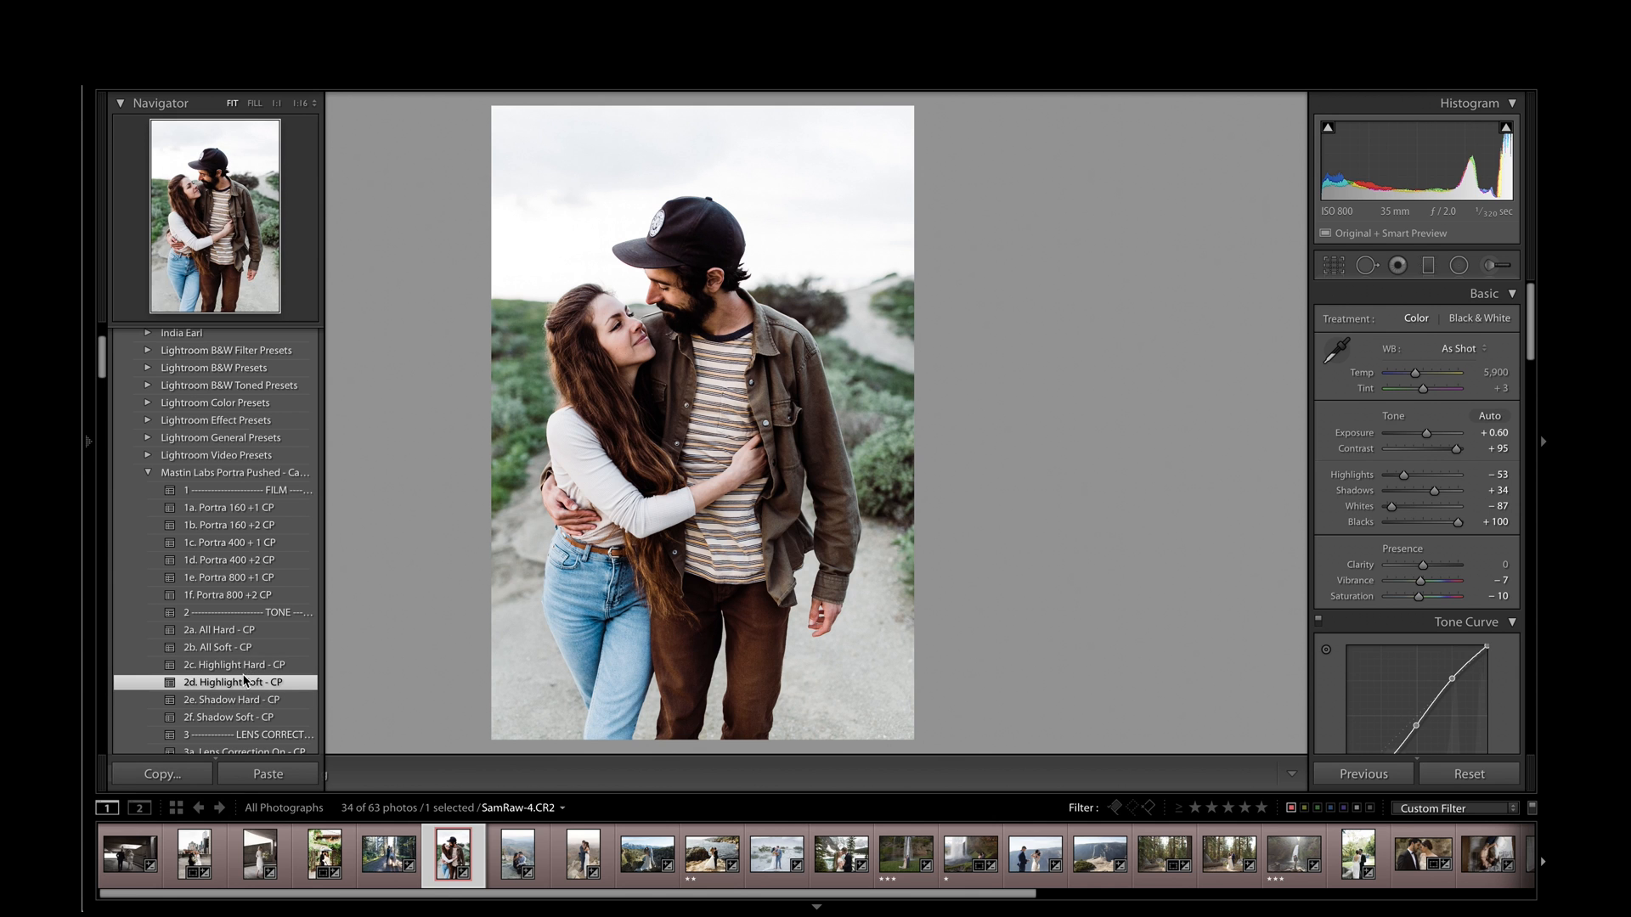
left_click(243, 650)
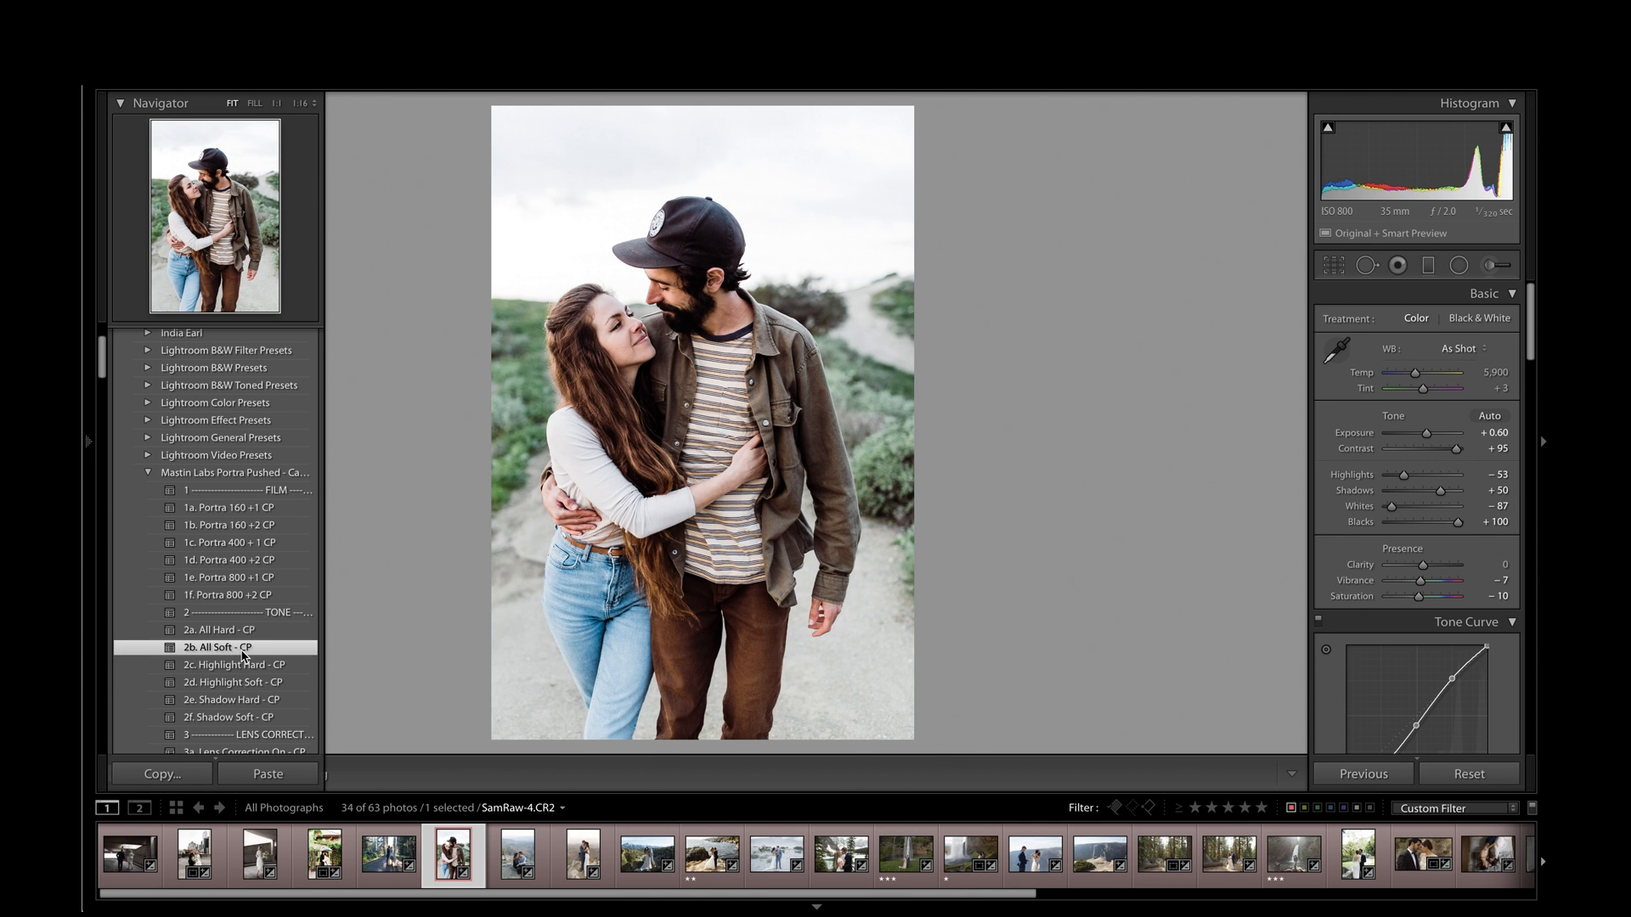
Step: Lower the embracing couple's photo exposure to +0.30 and hide the presets for a wider view of the image
key("minus")
key("minus")
key("minus")
key("minus")
key("minus")
key("equal")
key("equal")
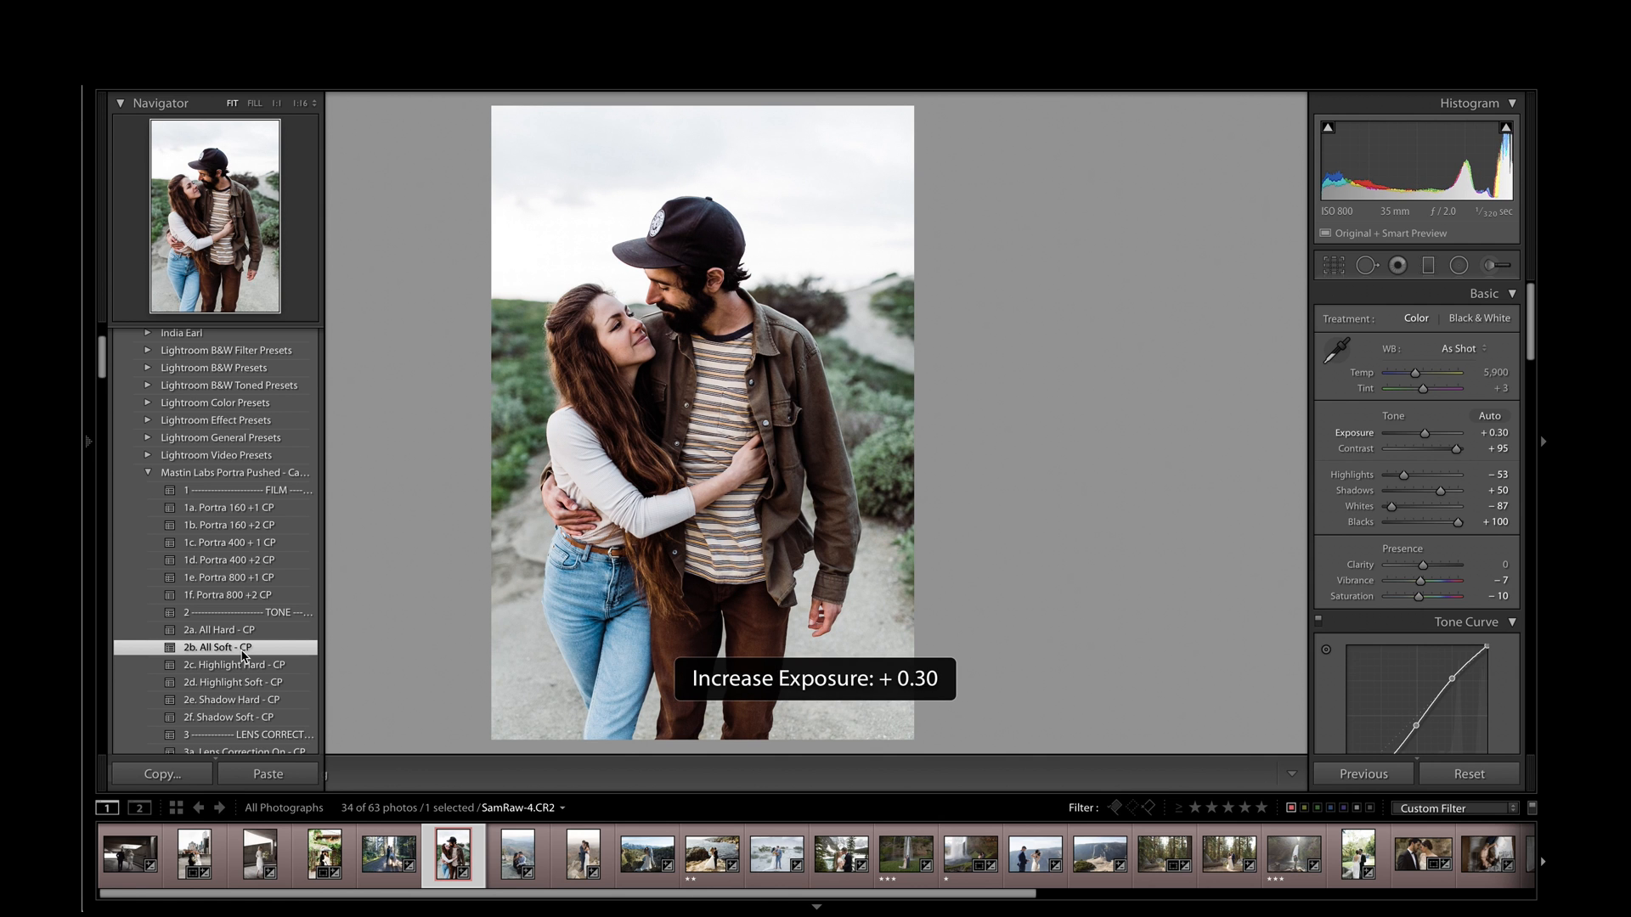
key("F7")
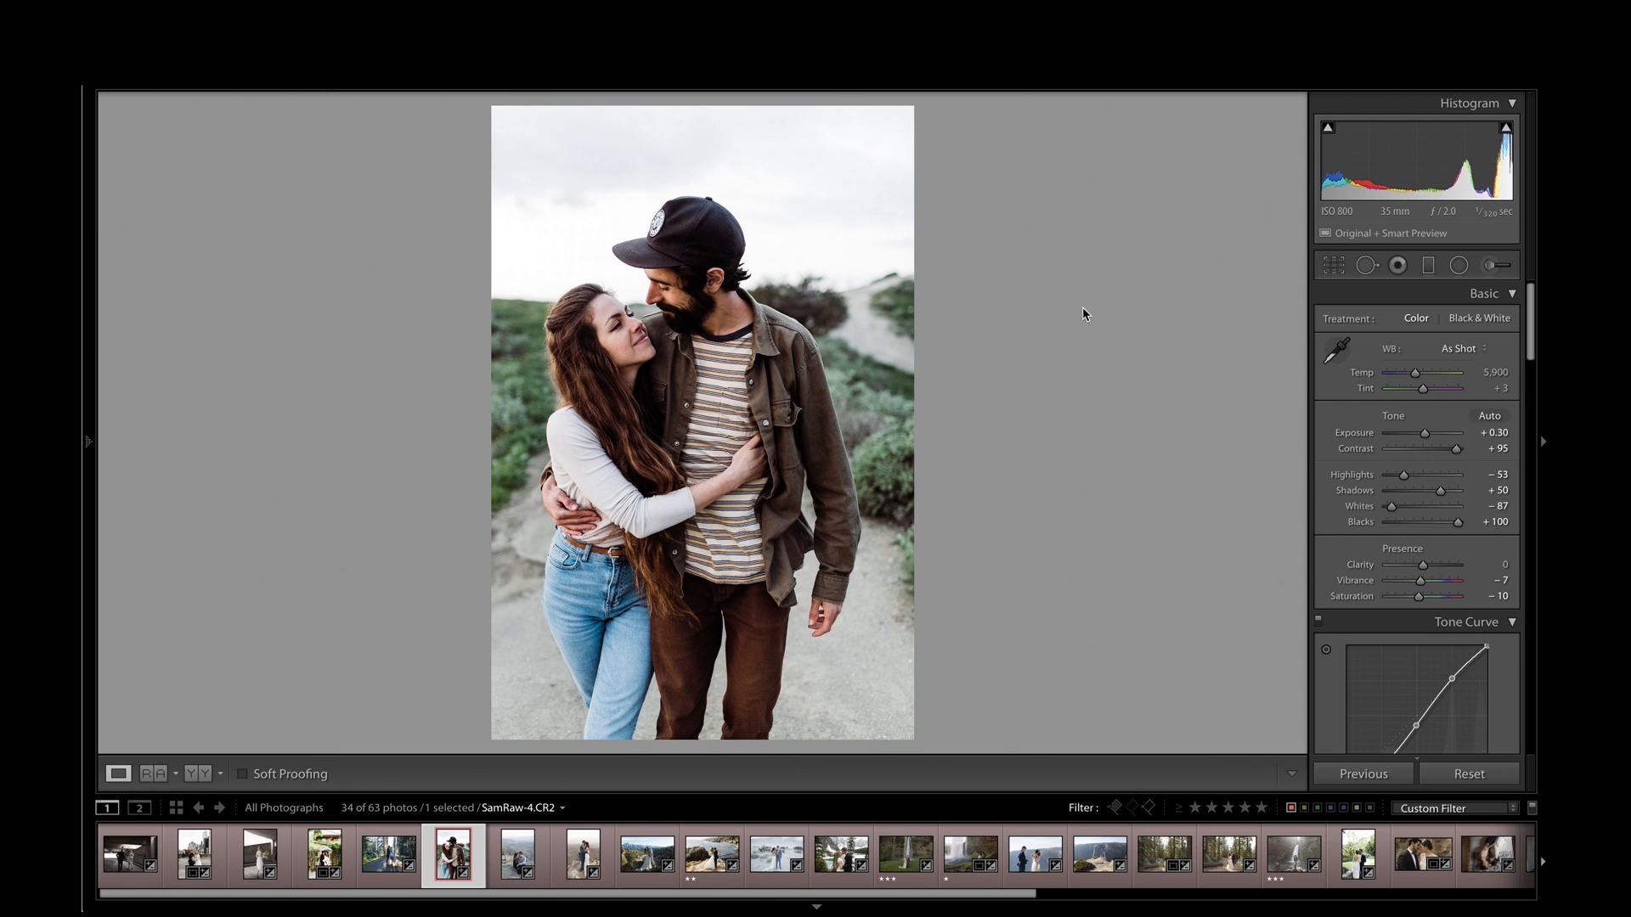
Step: Warm the embracing couple's photo to a temperature of 8,777 with tint −14, and raise the exposure to +0.50
mouse_move(1415, 374)
left_mouse_down()
mouse_move(1434, 382)
mouse_move(1419, 389)
left_mouse_up()
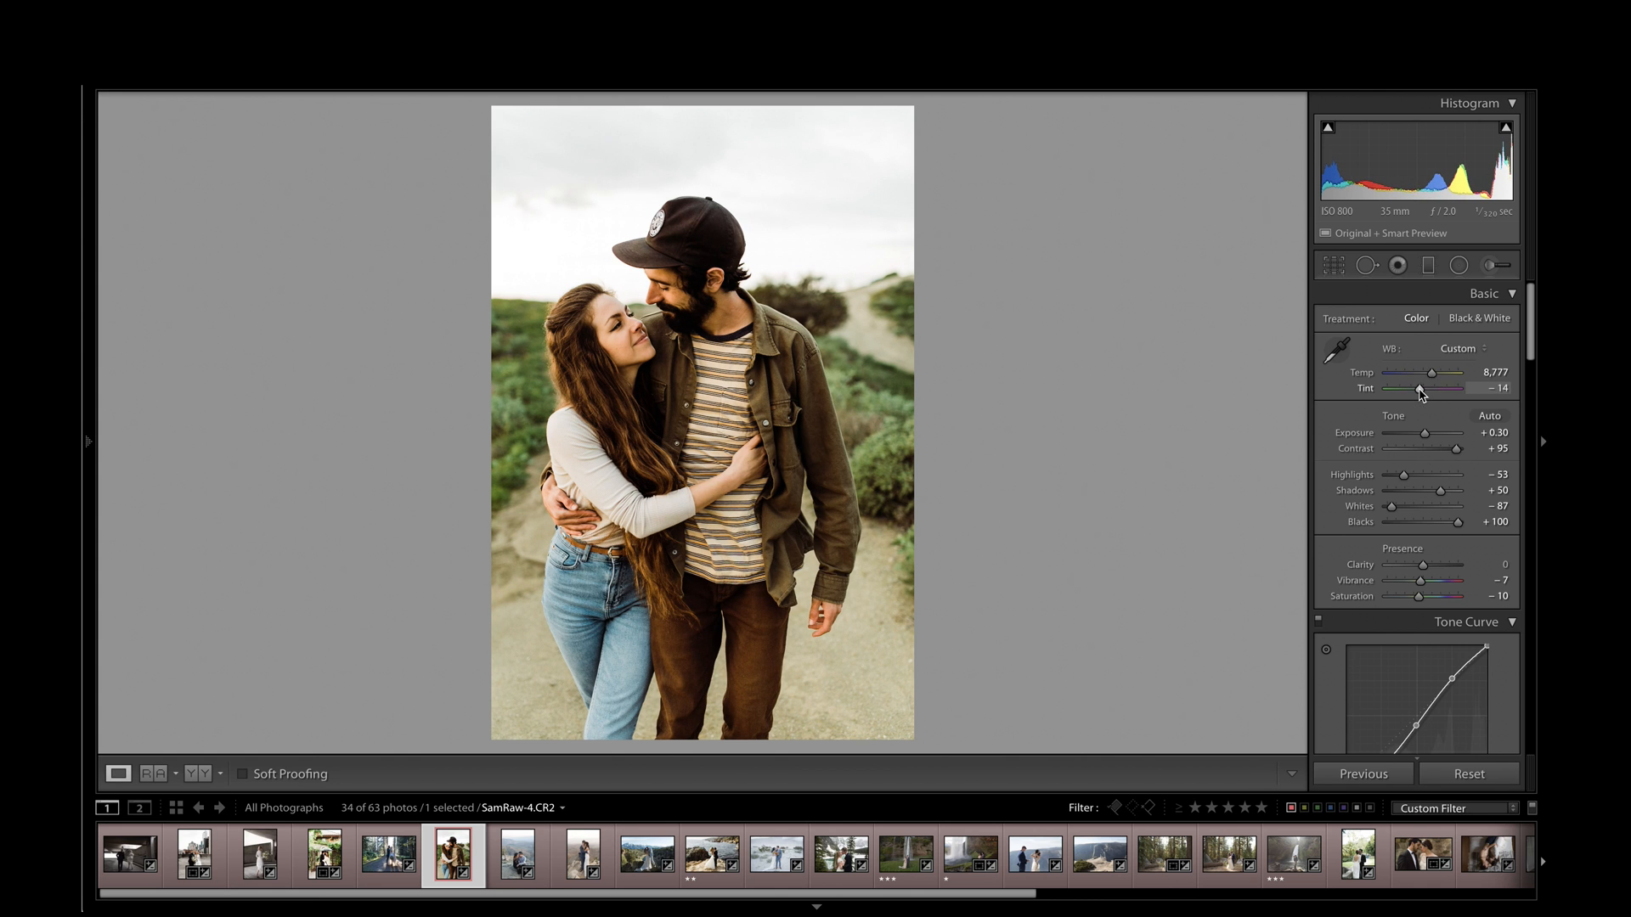
key("equal")
key("equal")
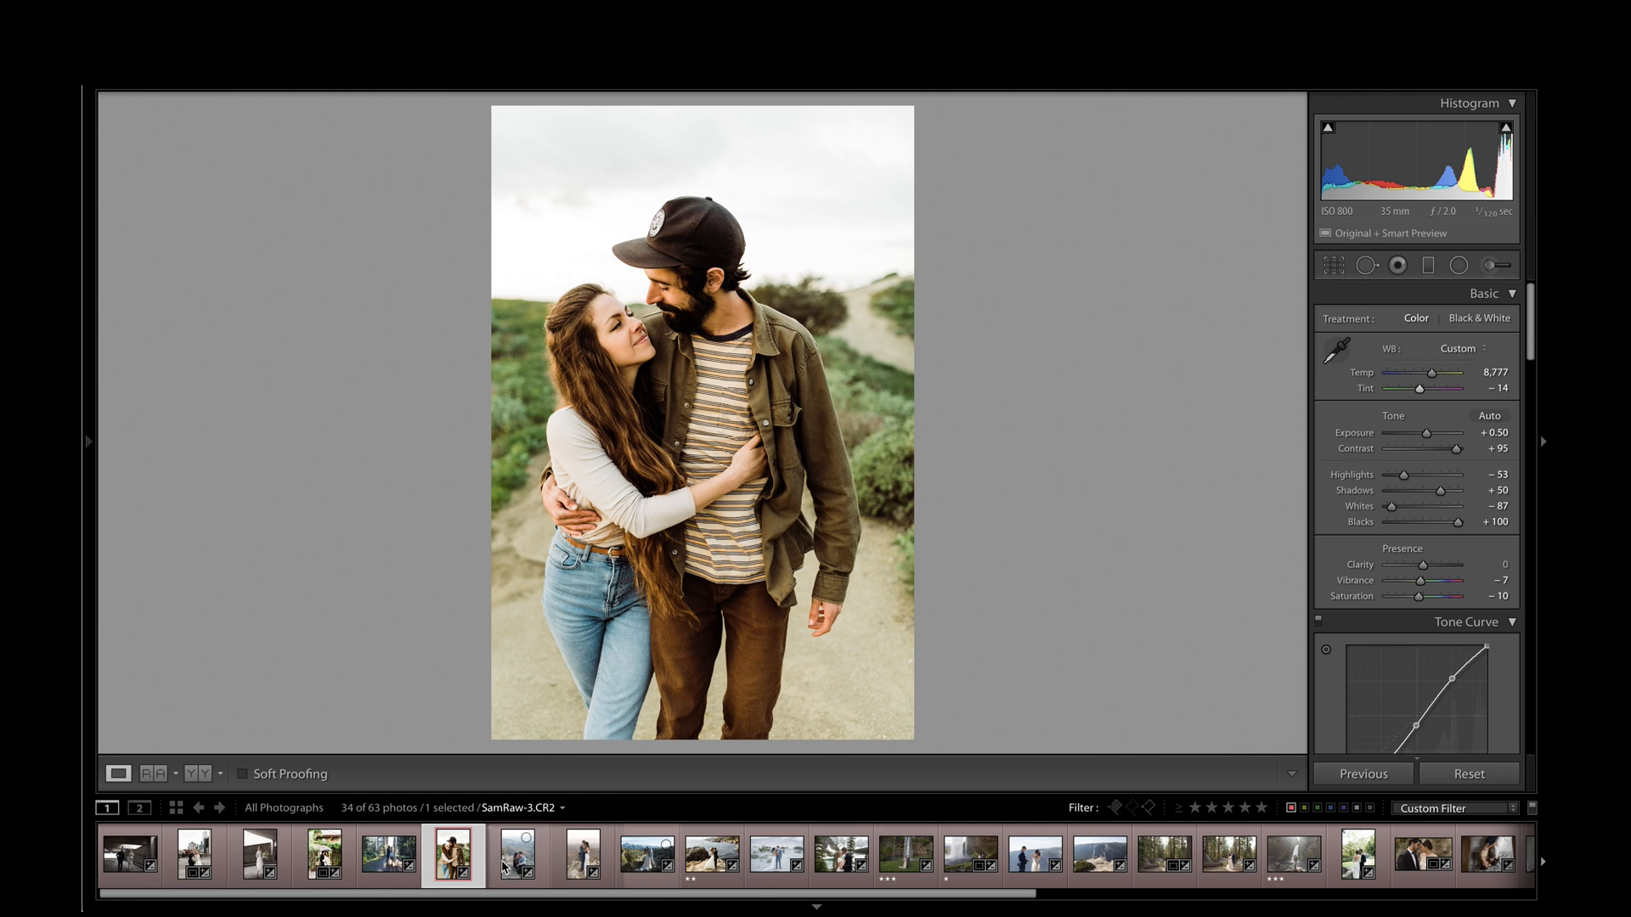
Step: Move on to the bed photo F70A3134.CR2 and try Canon film presets from Portra 800 +2 CP downward, settling on Portra 160 +1 CP
scroll(794, 865, "down", 3)
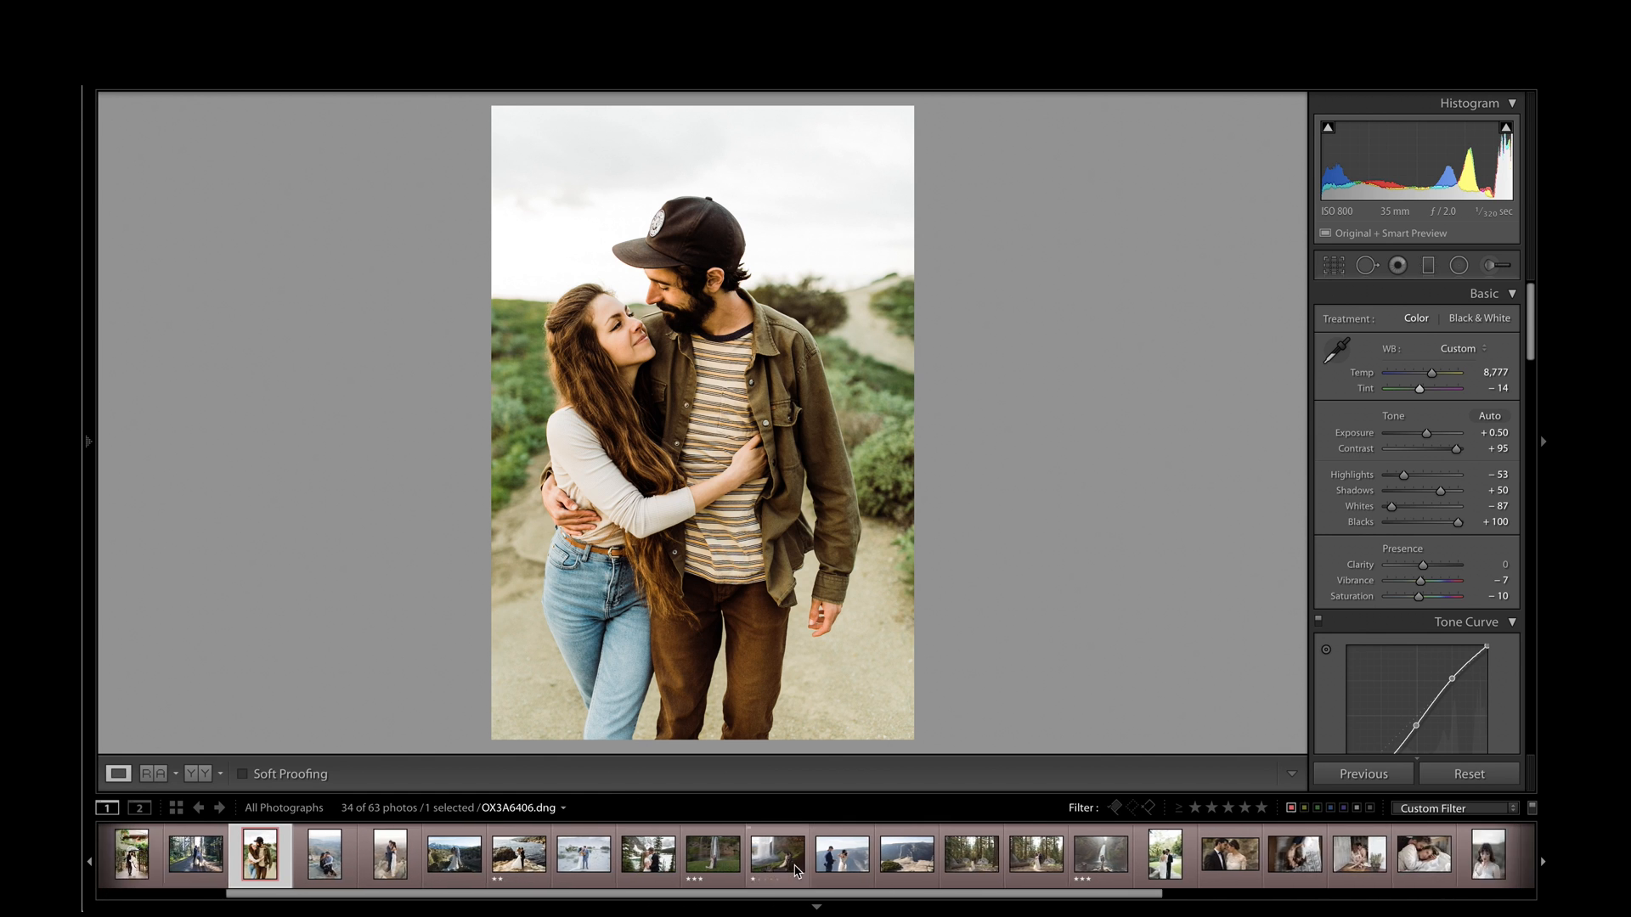
scroll(794, 865, "down", 3)
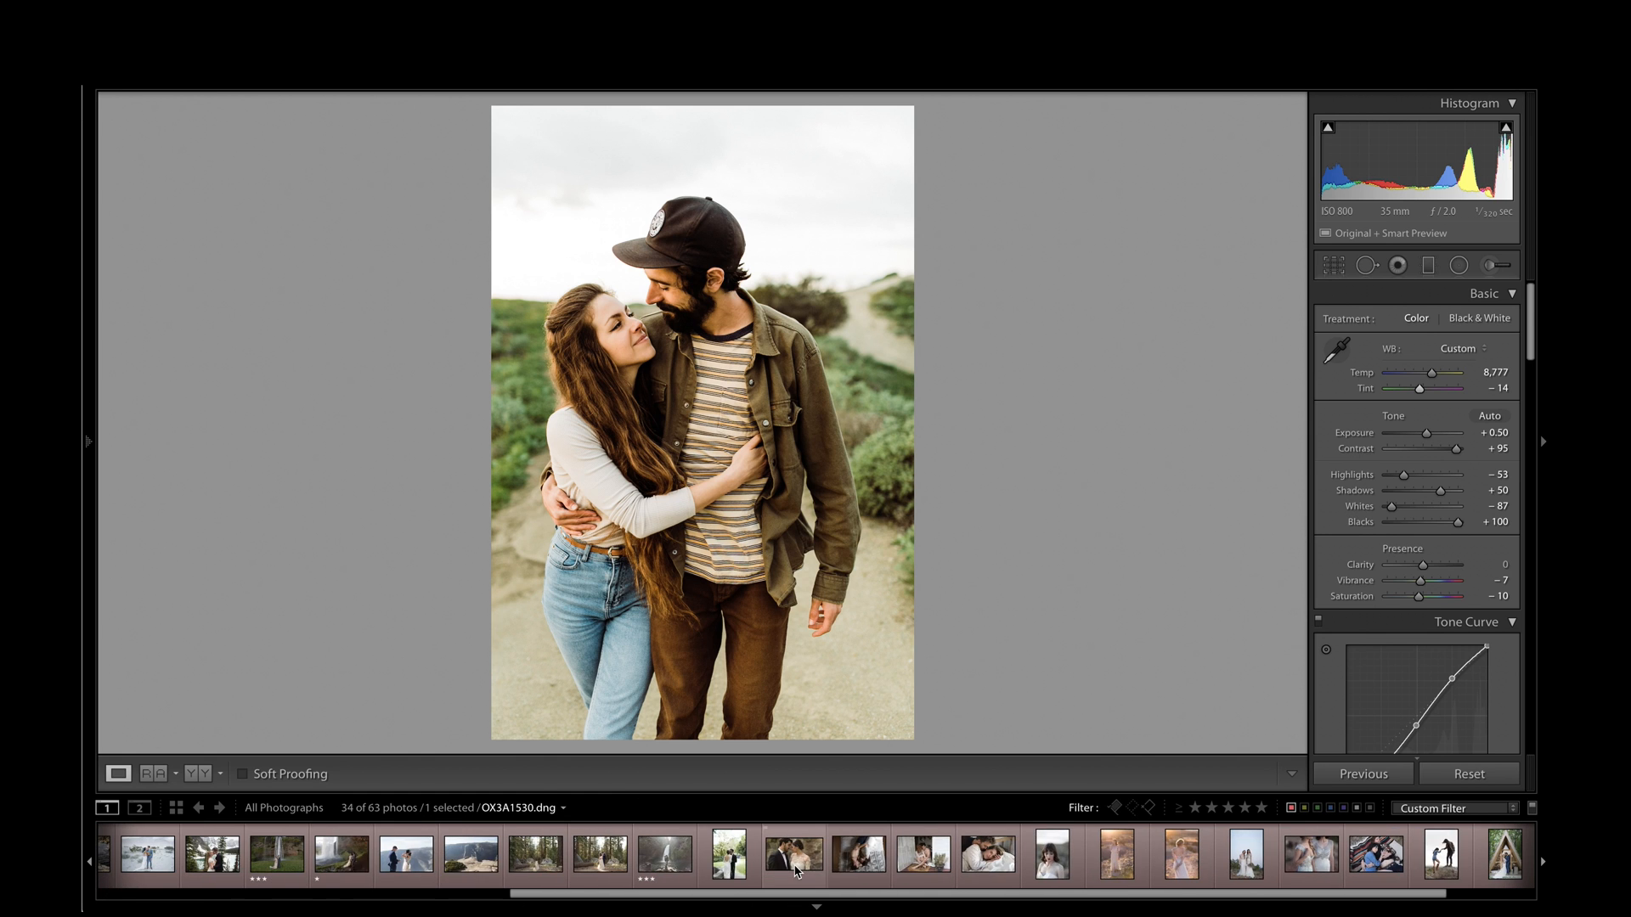
left_click(867, 875)
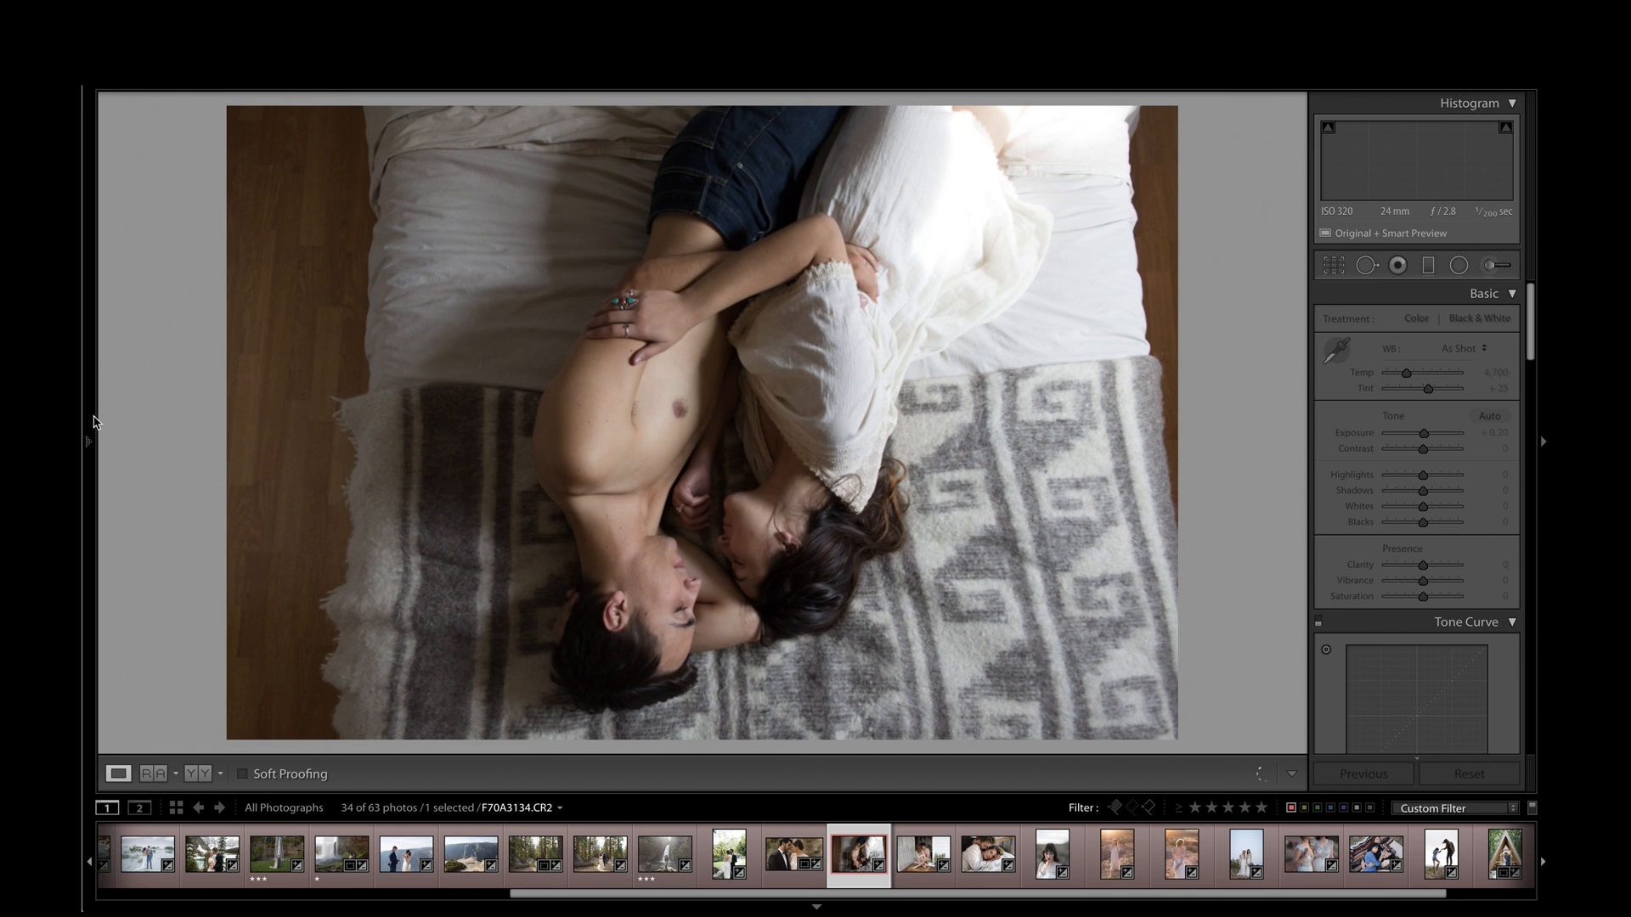
mouse_move(85, 441)
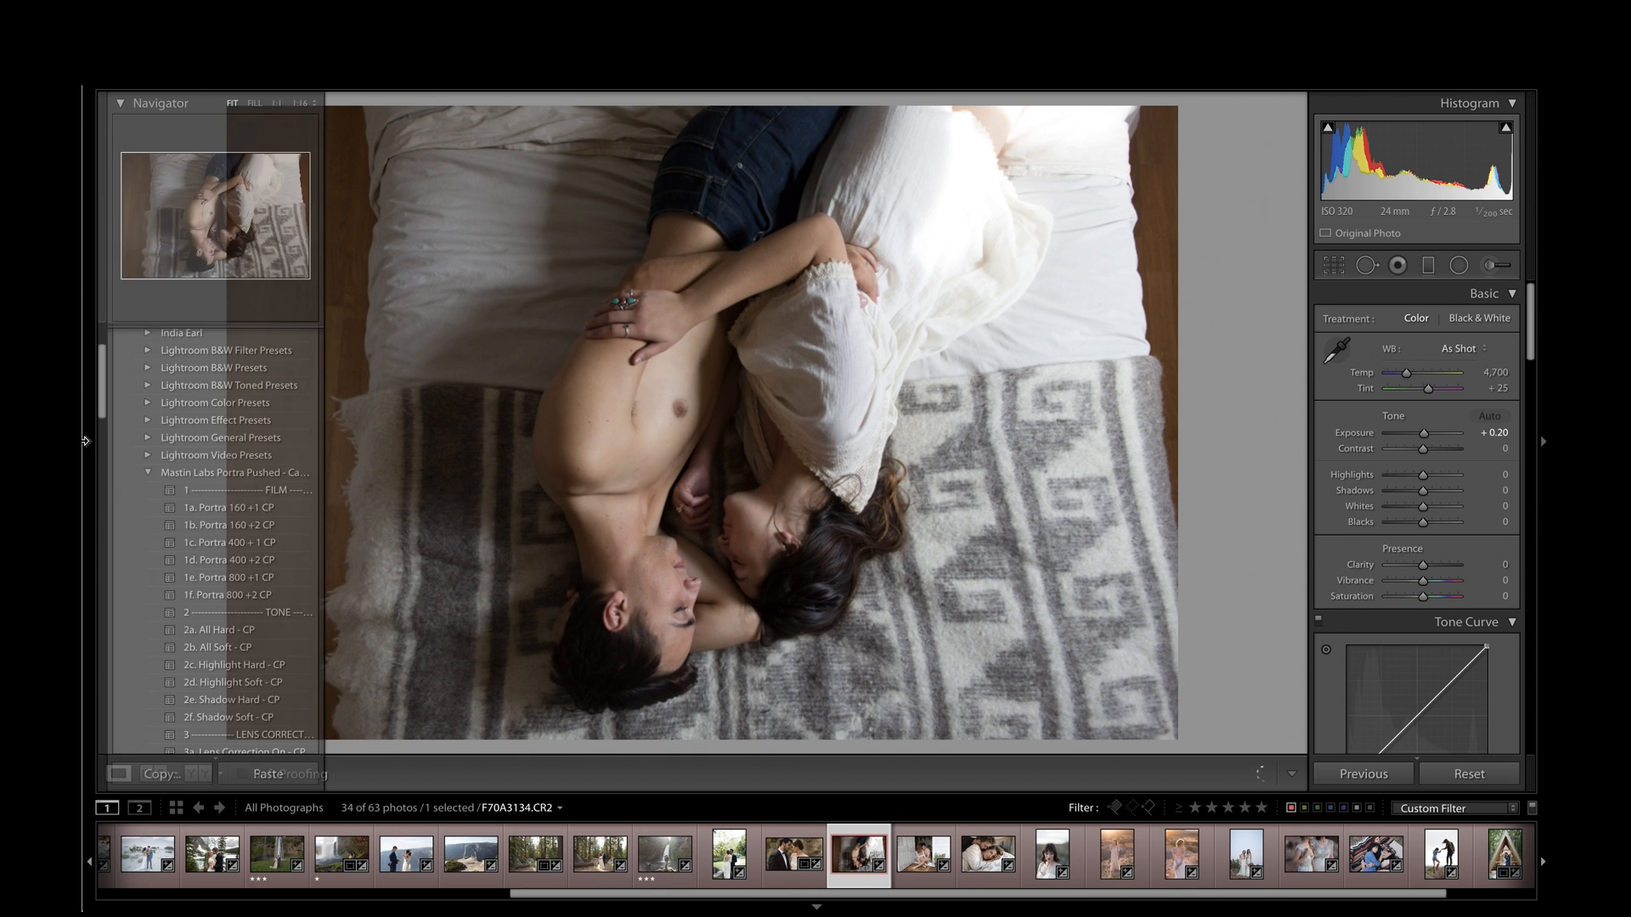
left_click(211, 596)
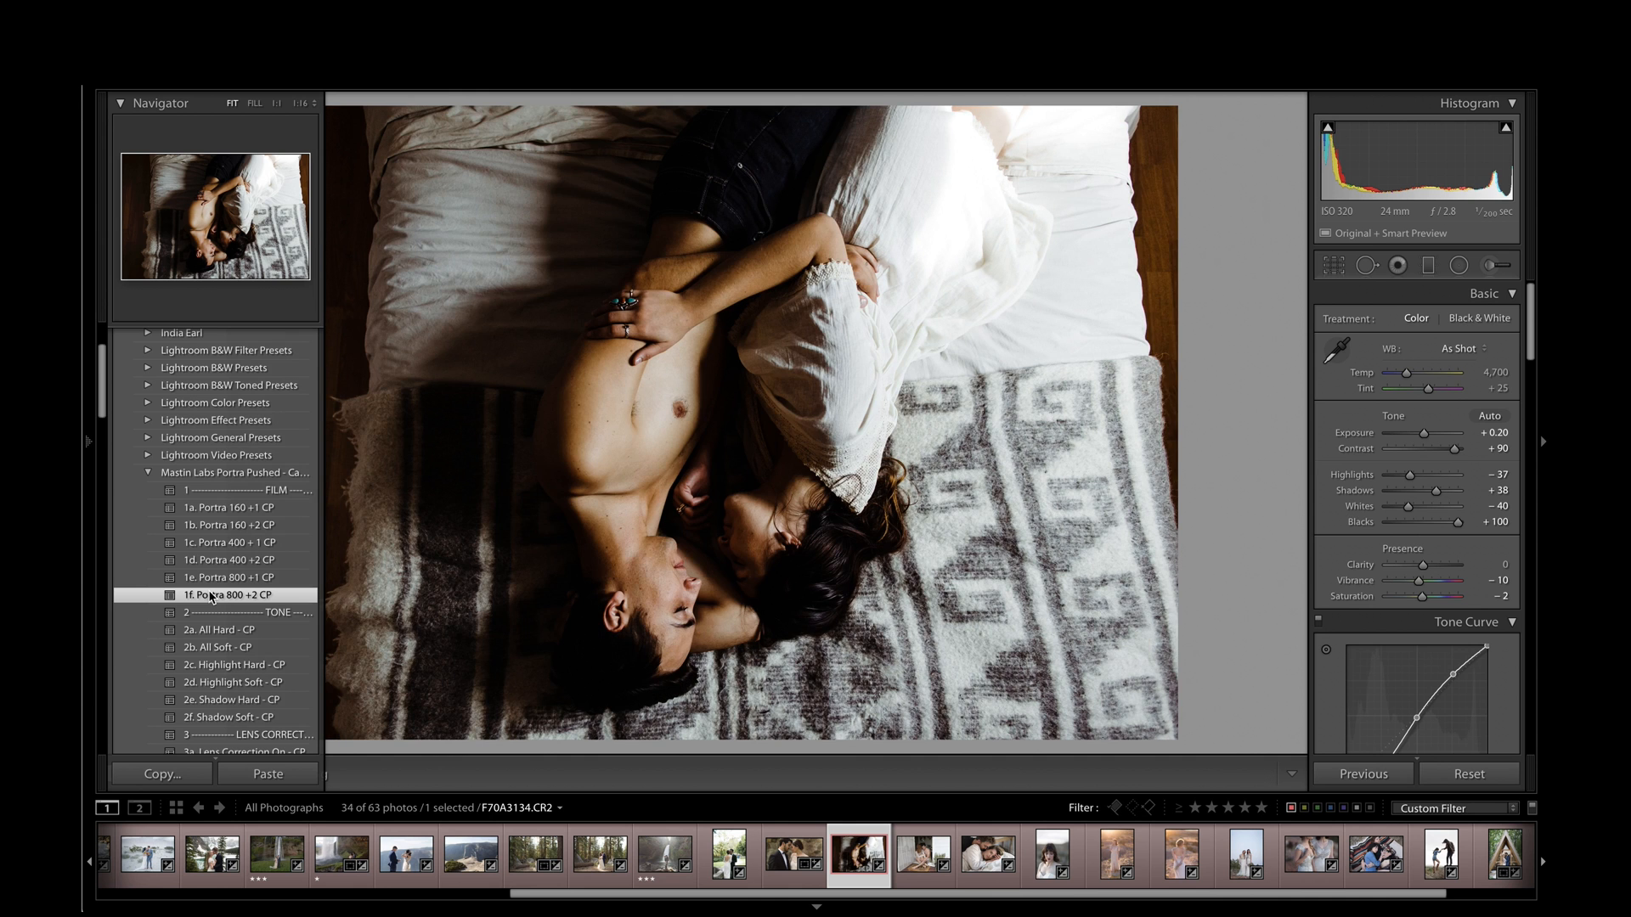
left_click(220, 579)
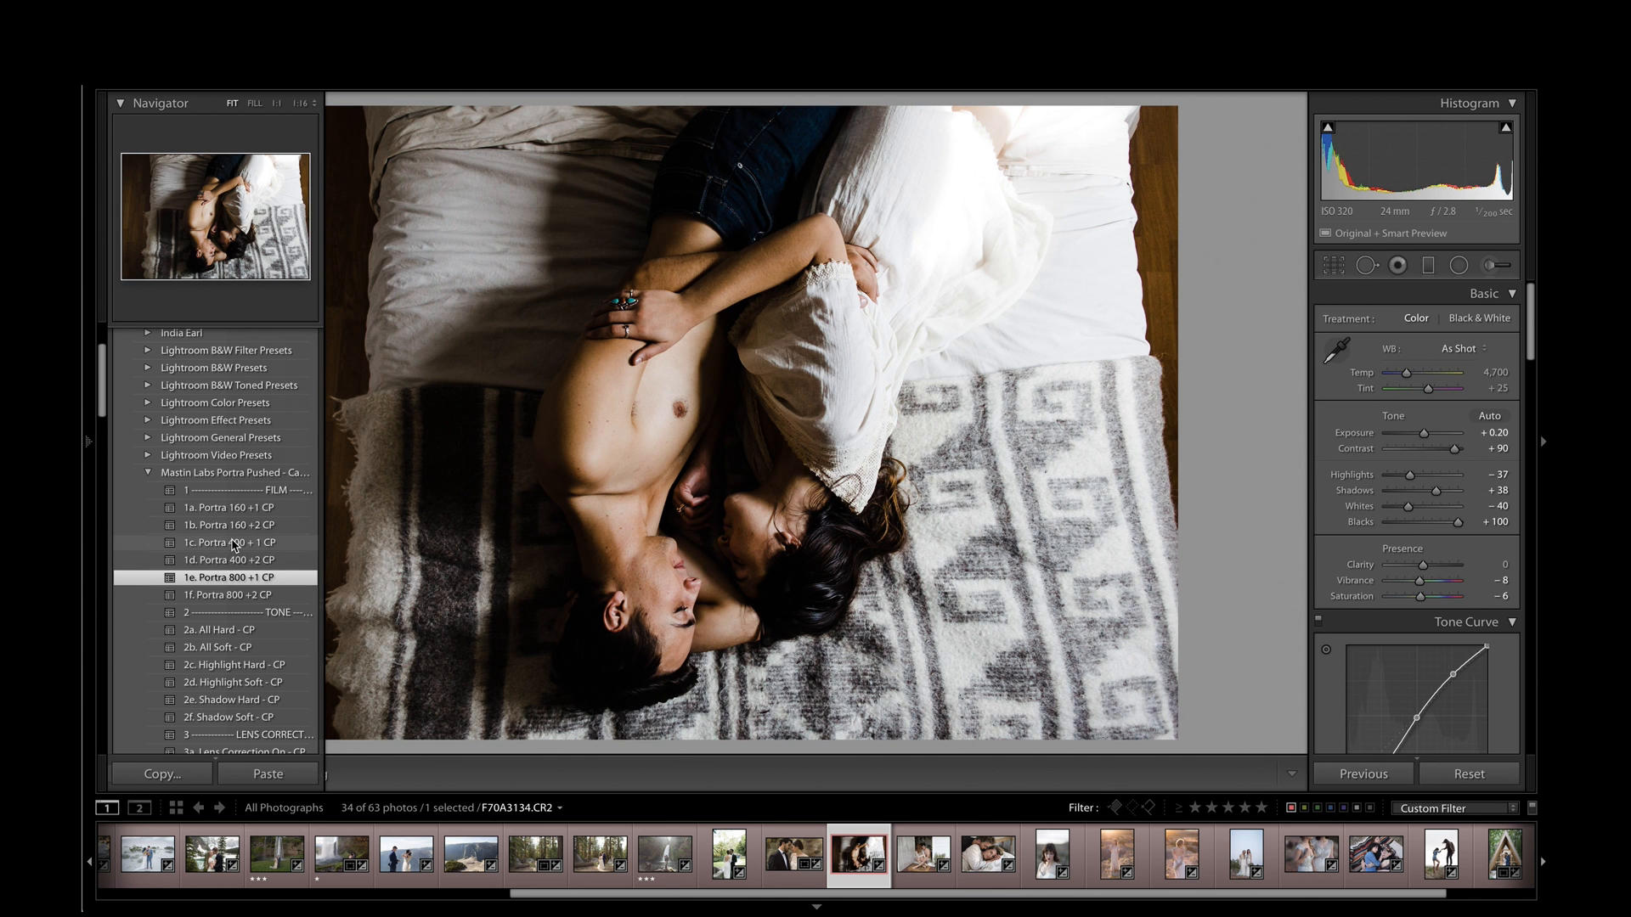
left_click(235, 545)
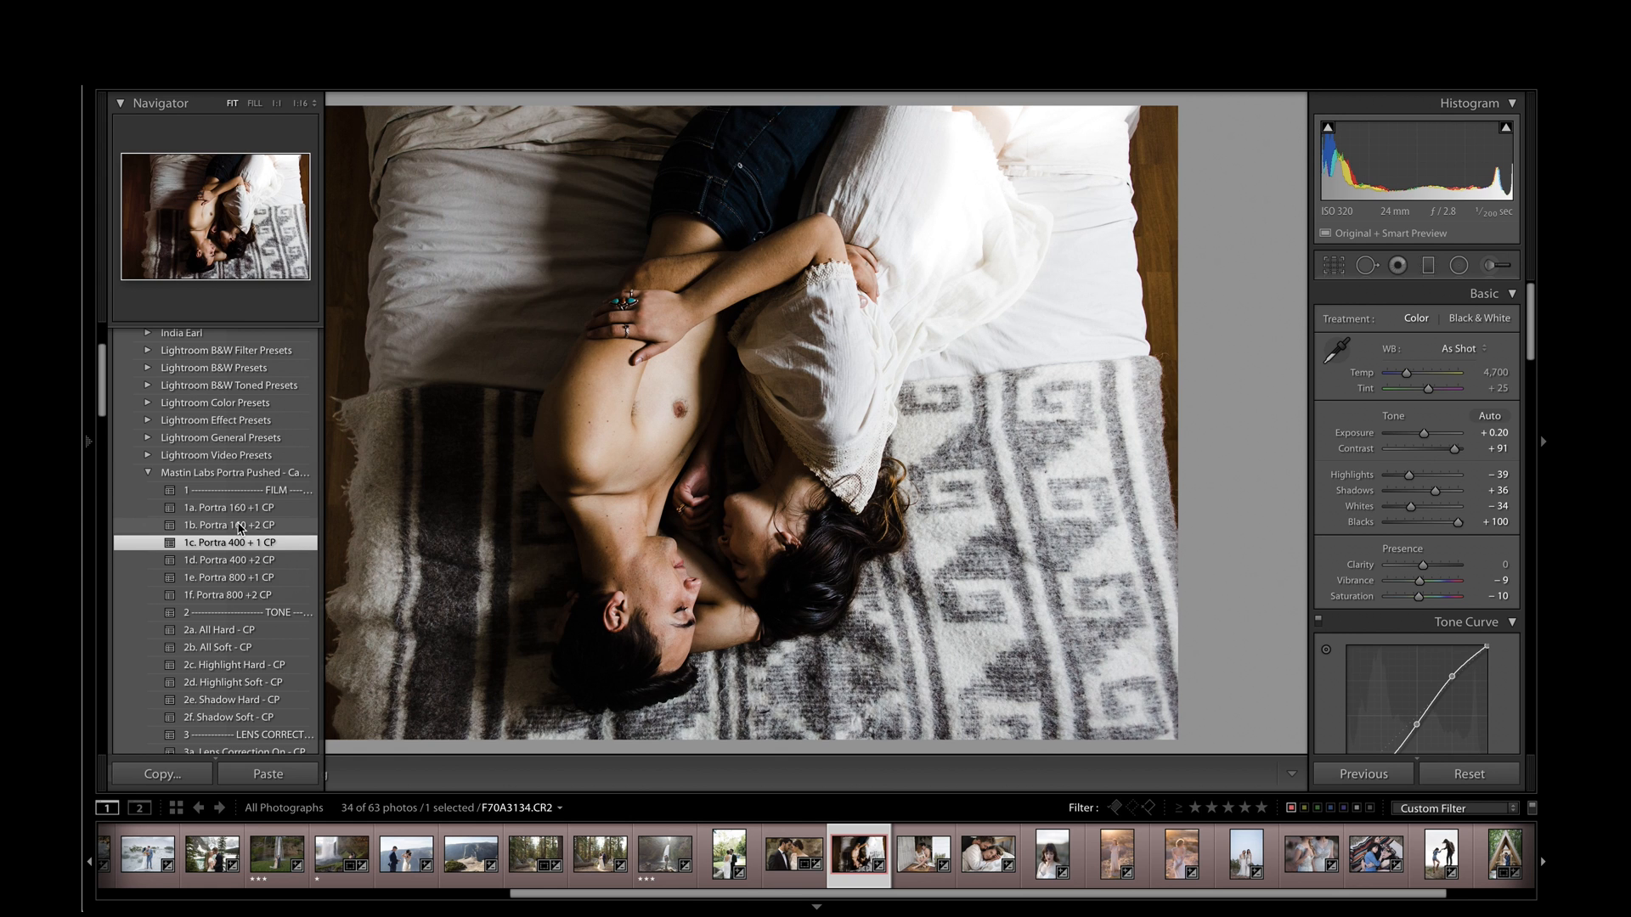
left_click(242, 524)
left_click(243, 508)
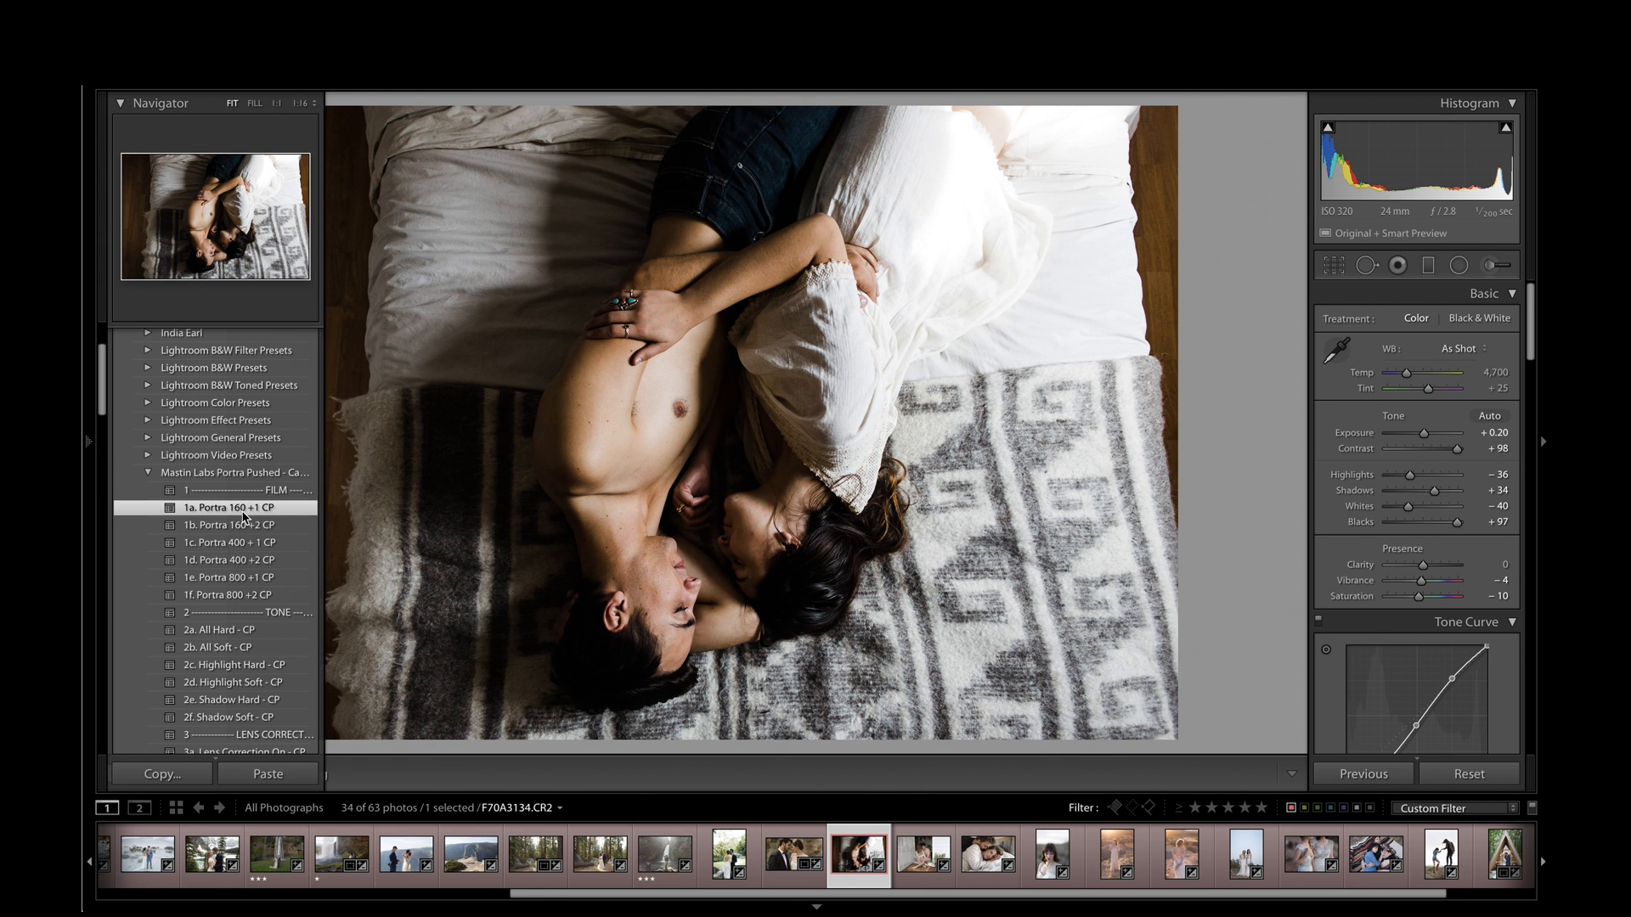
left_click(87, 443)
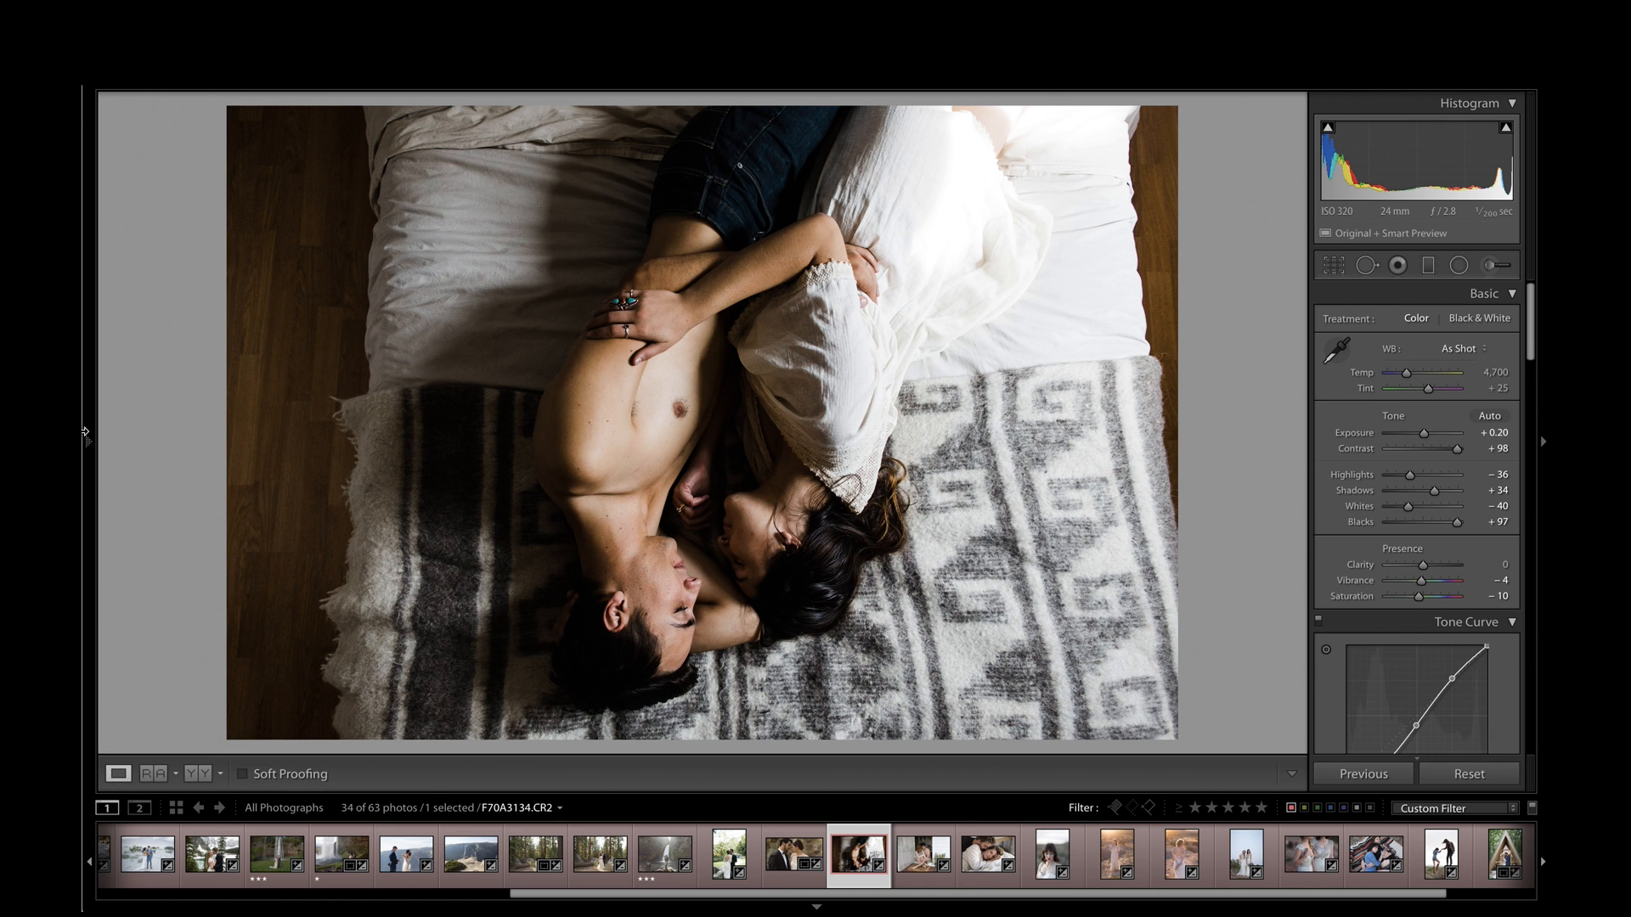
Step: Apply the Canon tone preset All Soft - CP to the bed photo
mouse_move(84, 453)
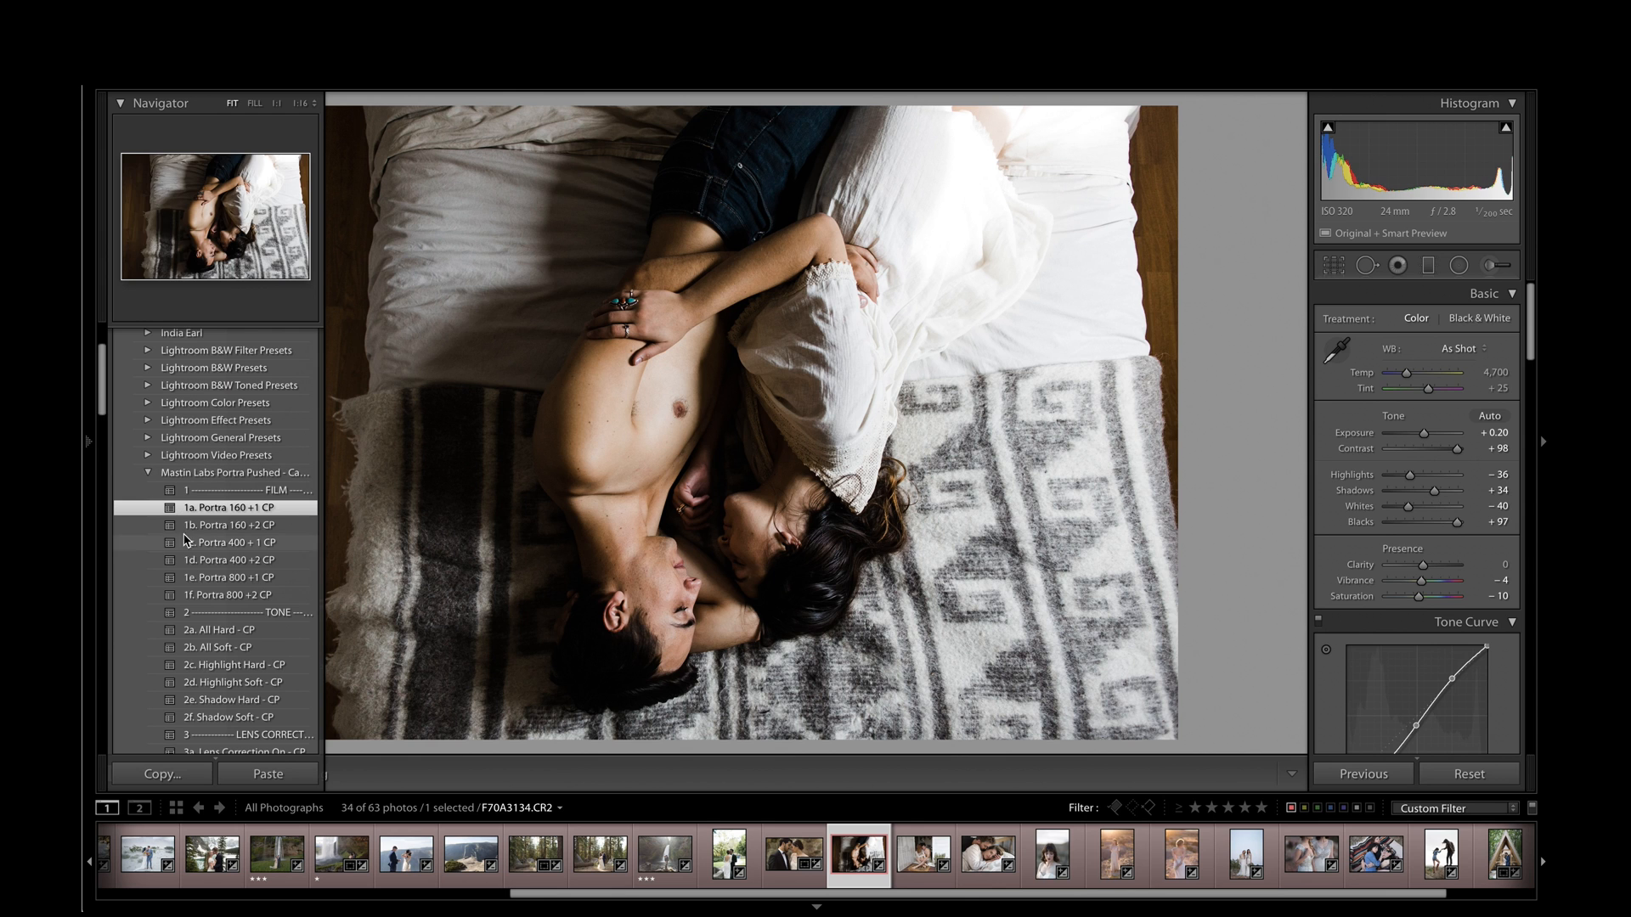
scroll(223, 712, "down", 1)
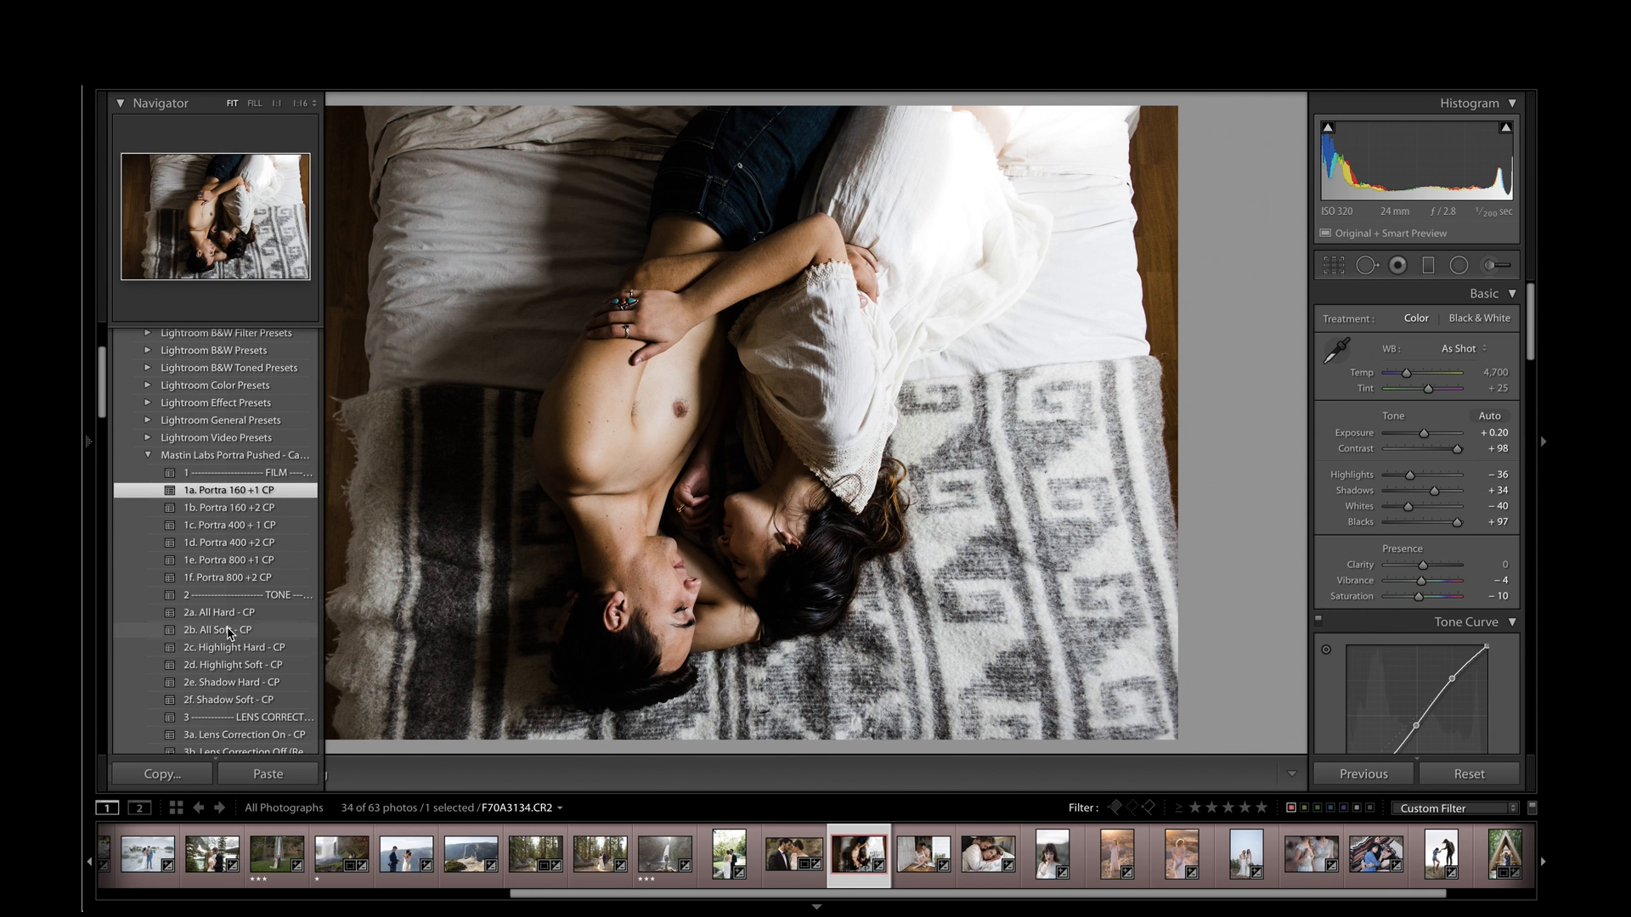
left_click(227, 637)
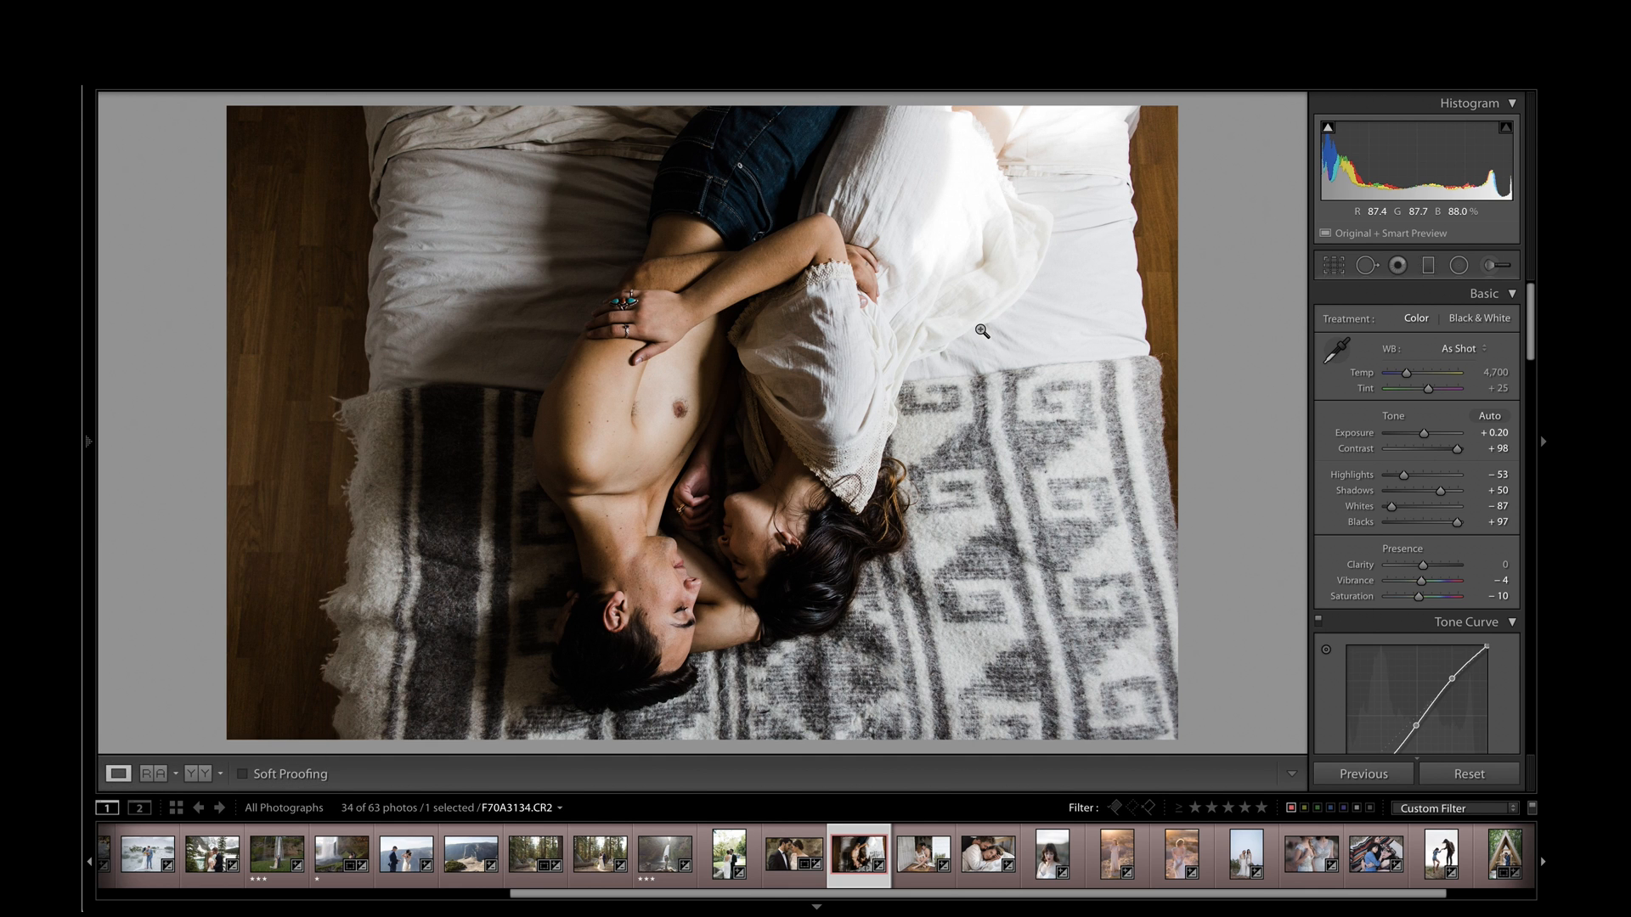
Step: Try a lower exposure on the bed photo and return it to +0.20
key("minus")
key("minus")
key("equal")
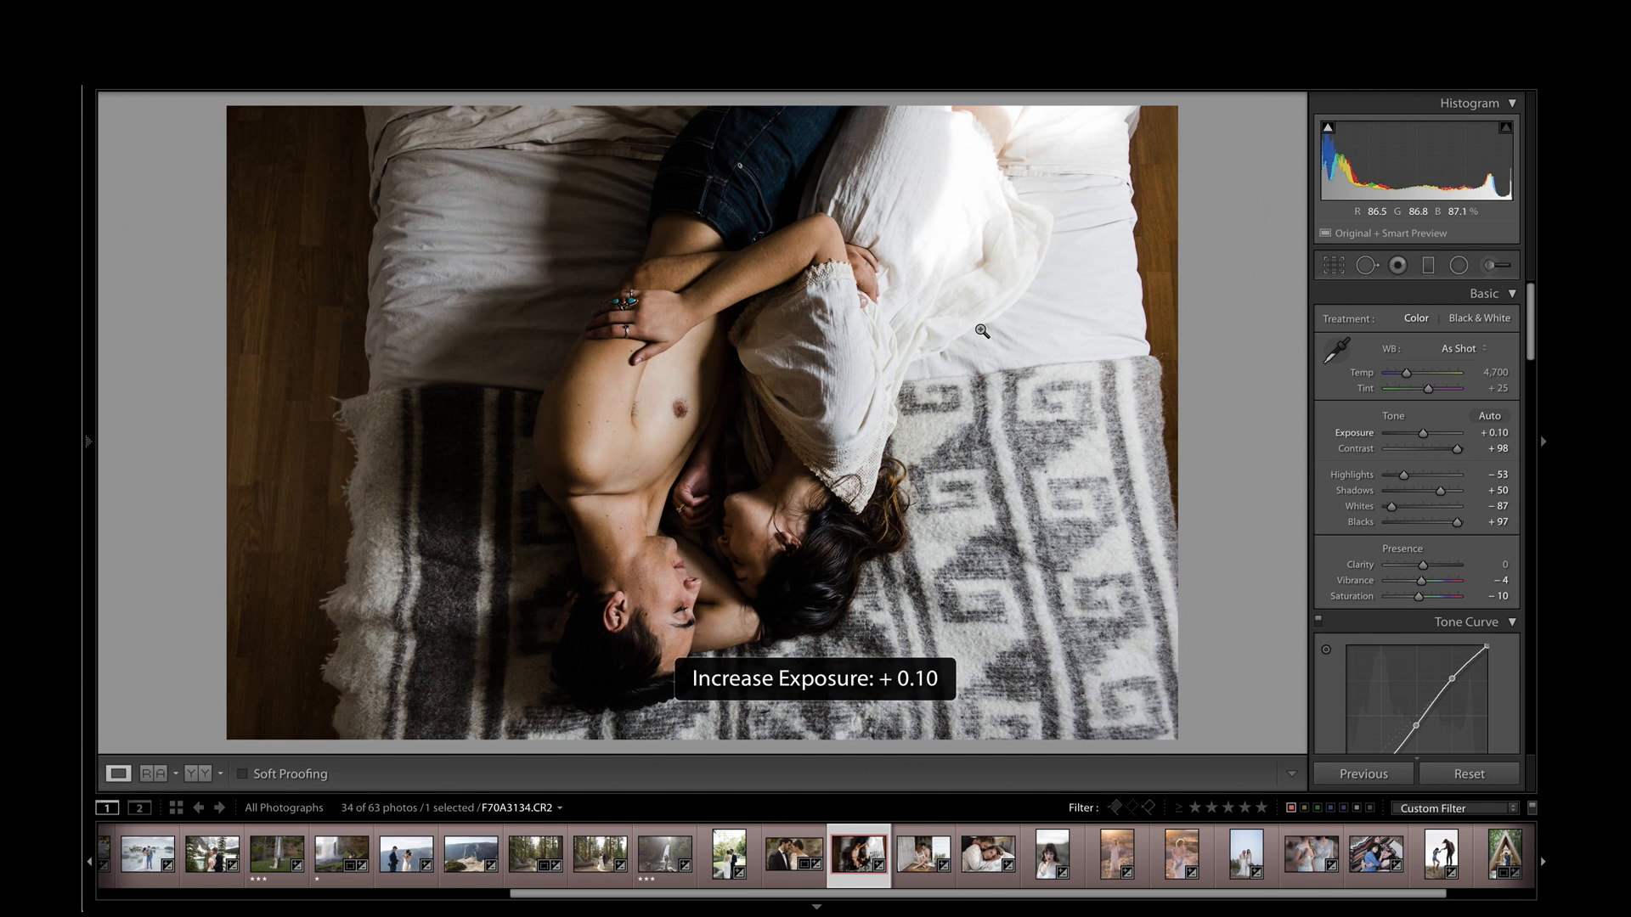
key("equal")
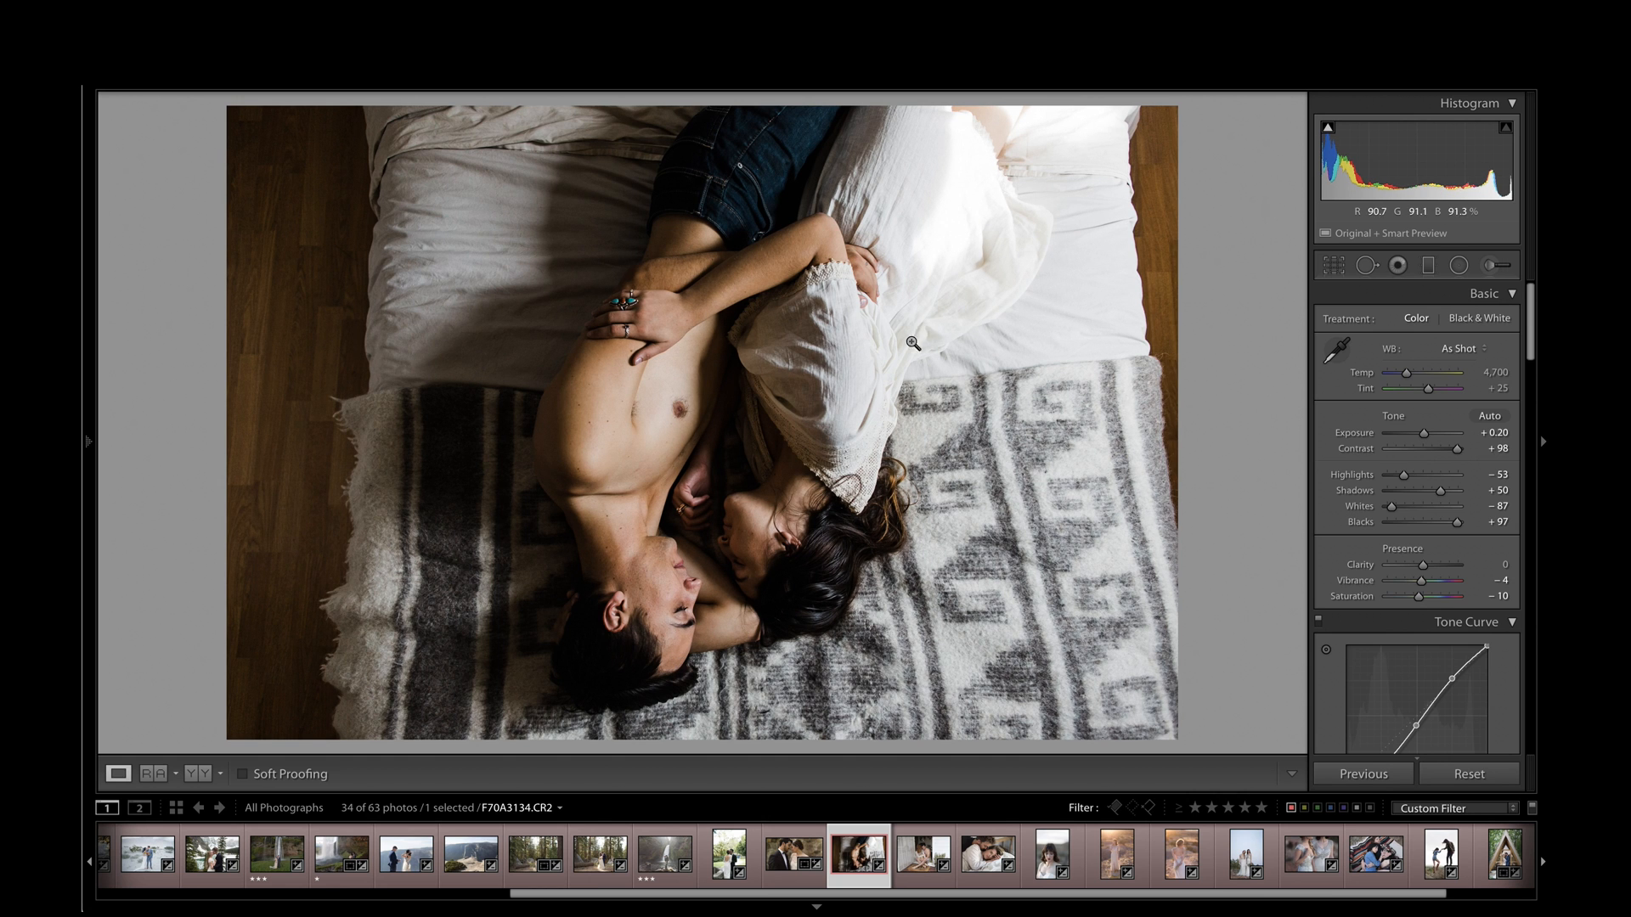
Step: Test highlights at −99 on the bed photo, settle on −51, and adjust its temperature and tint
left_click(1387, 475)
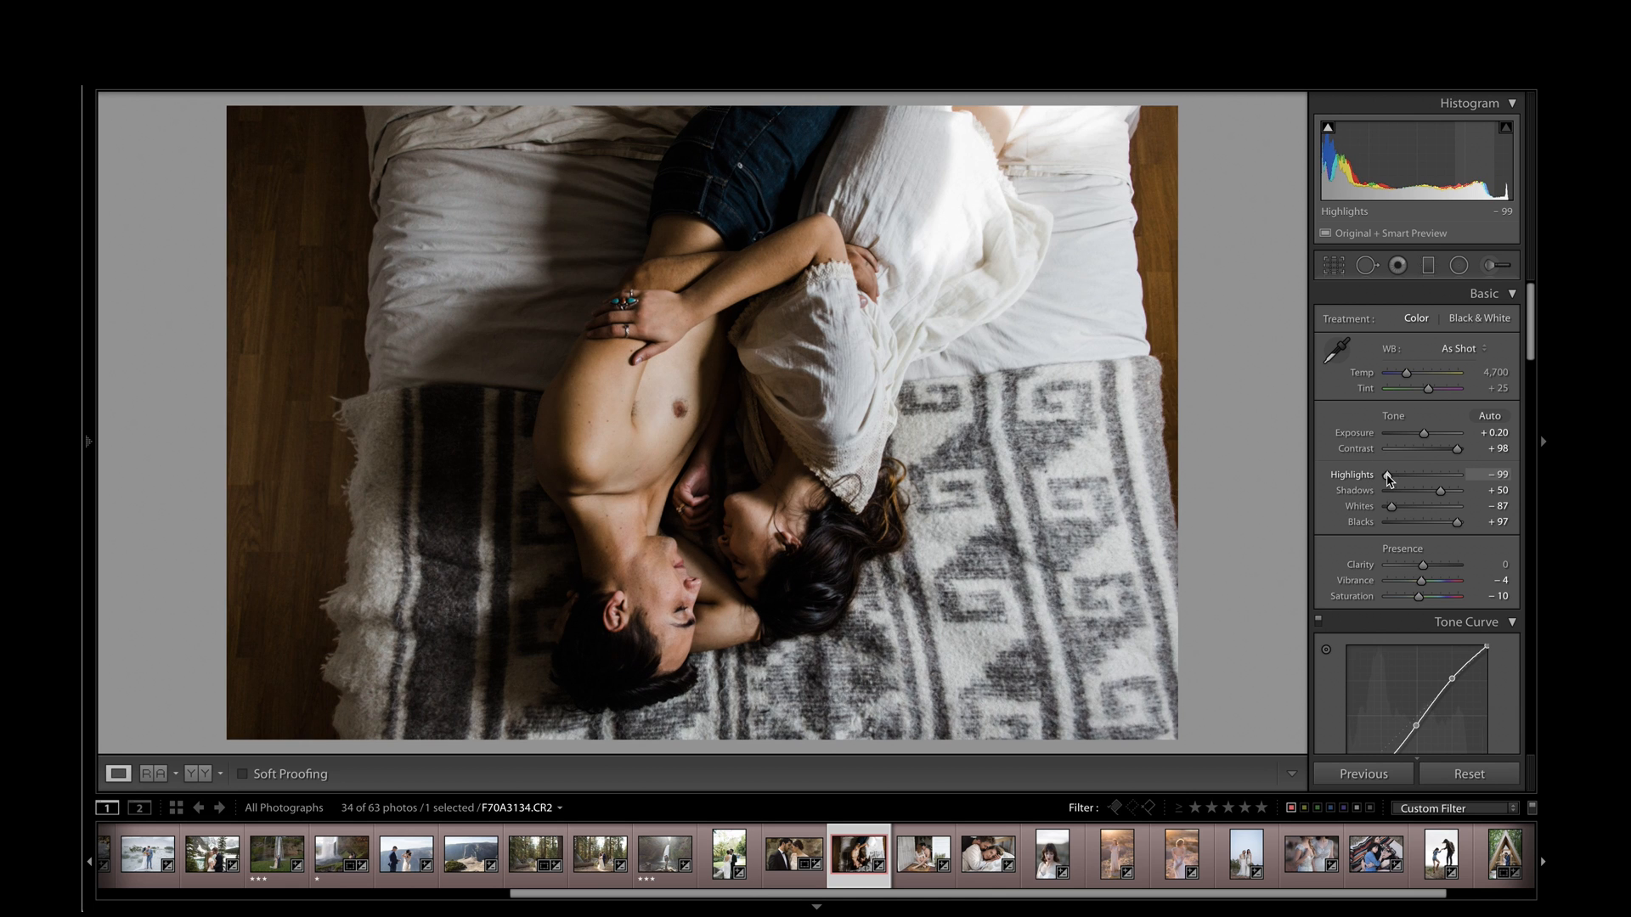
left_click_drag(1386, 478, 1407, 481)
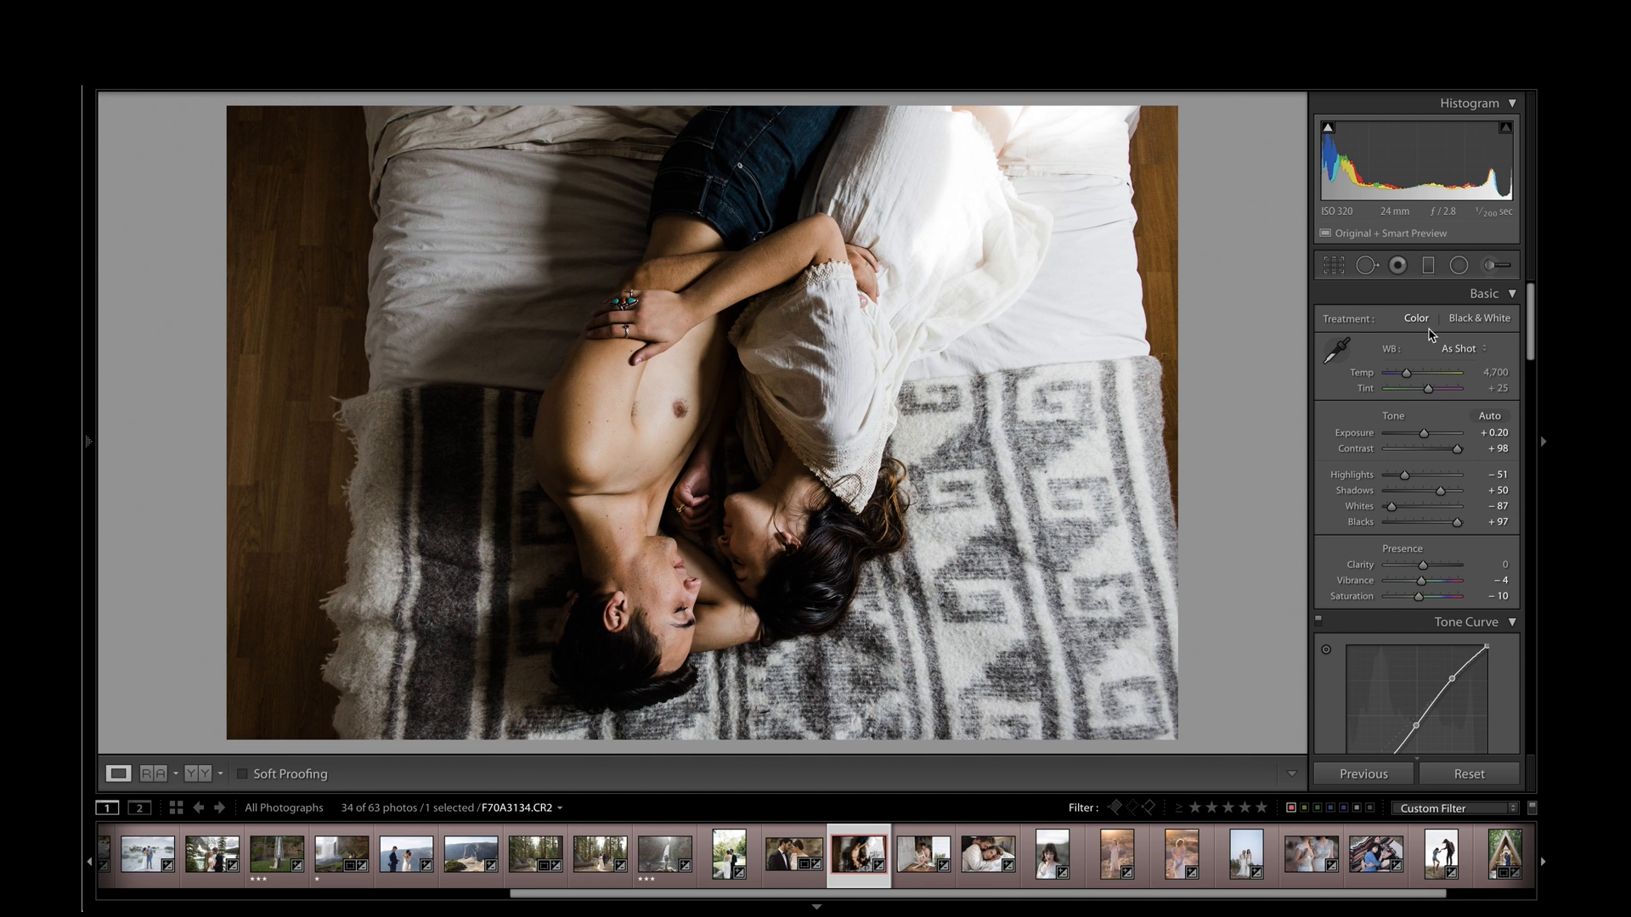
left_click(1407, 377)
left_click_drag(1406, 377, 1431, 393)
Step: Move on to the doorway couple's photo MAT_0271.CR2 and try all six Canon Portra film presets, settling on Portra 400 +2 CP
key("Right")
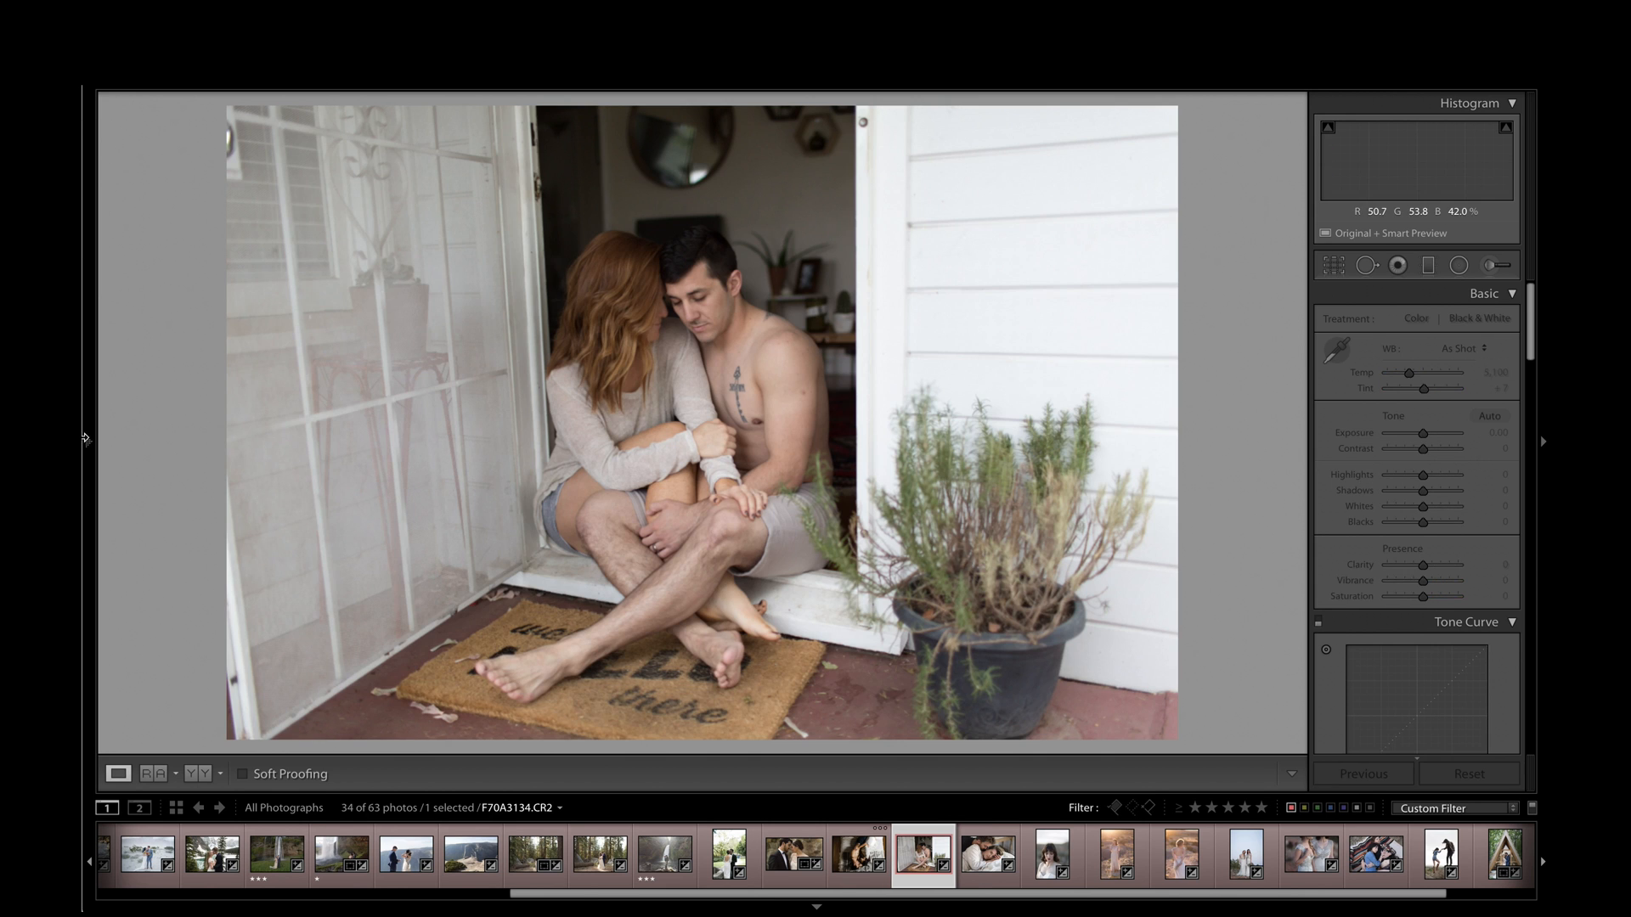
mouse_move(91, 434)
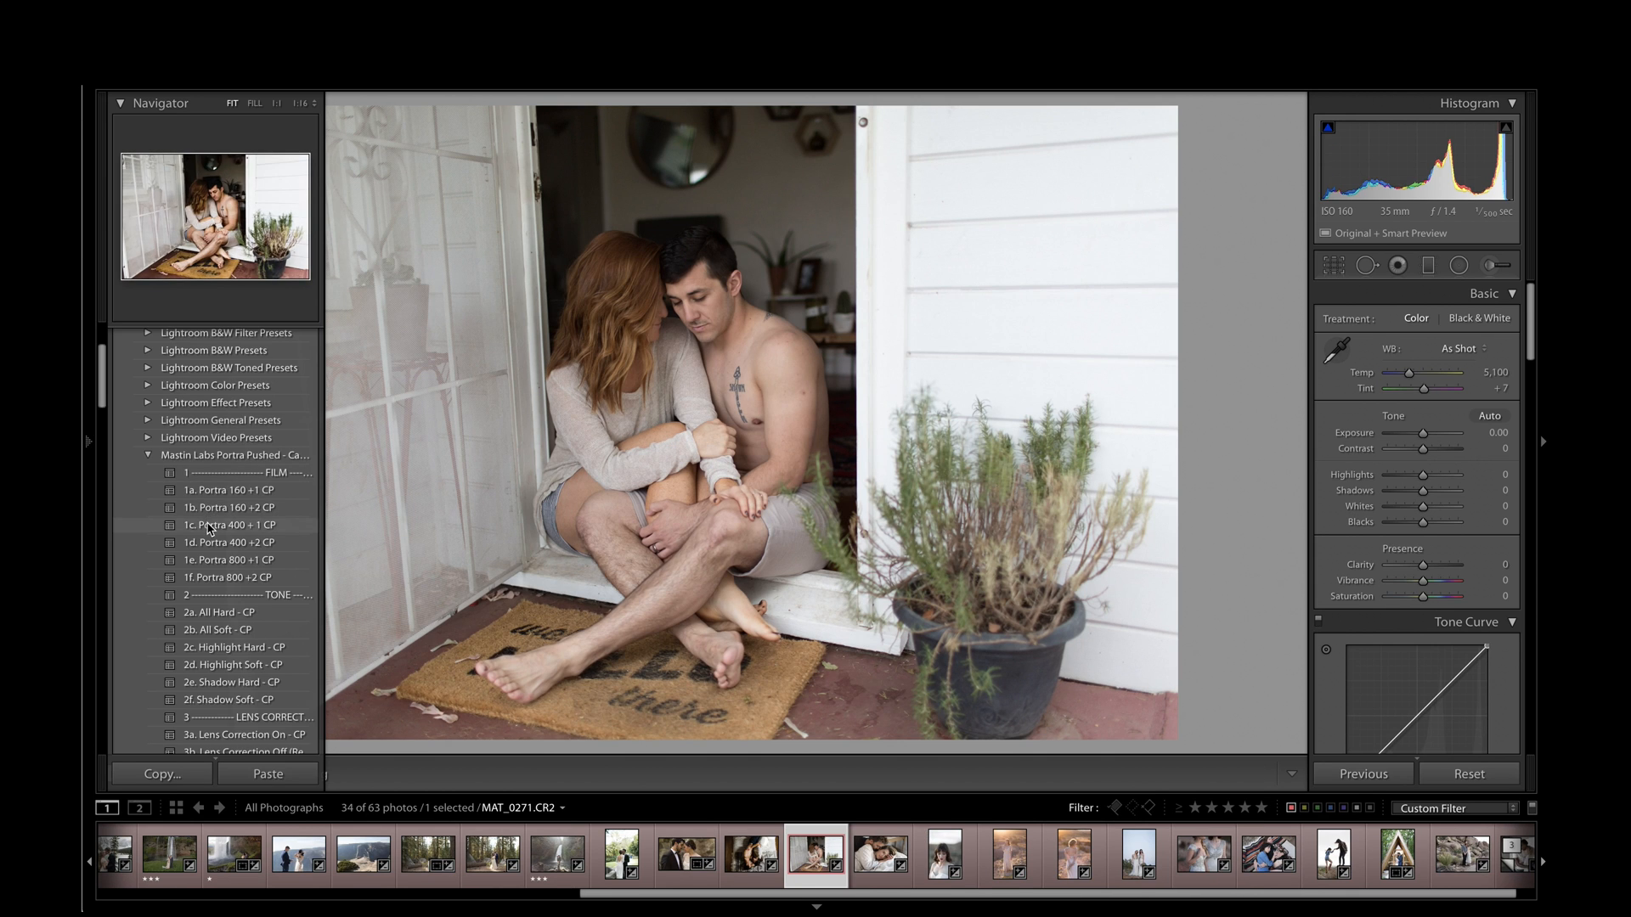
left_click(219, 497)
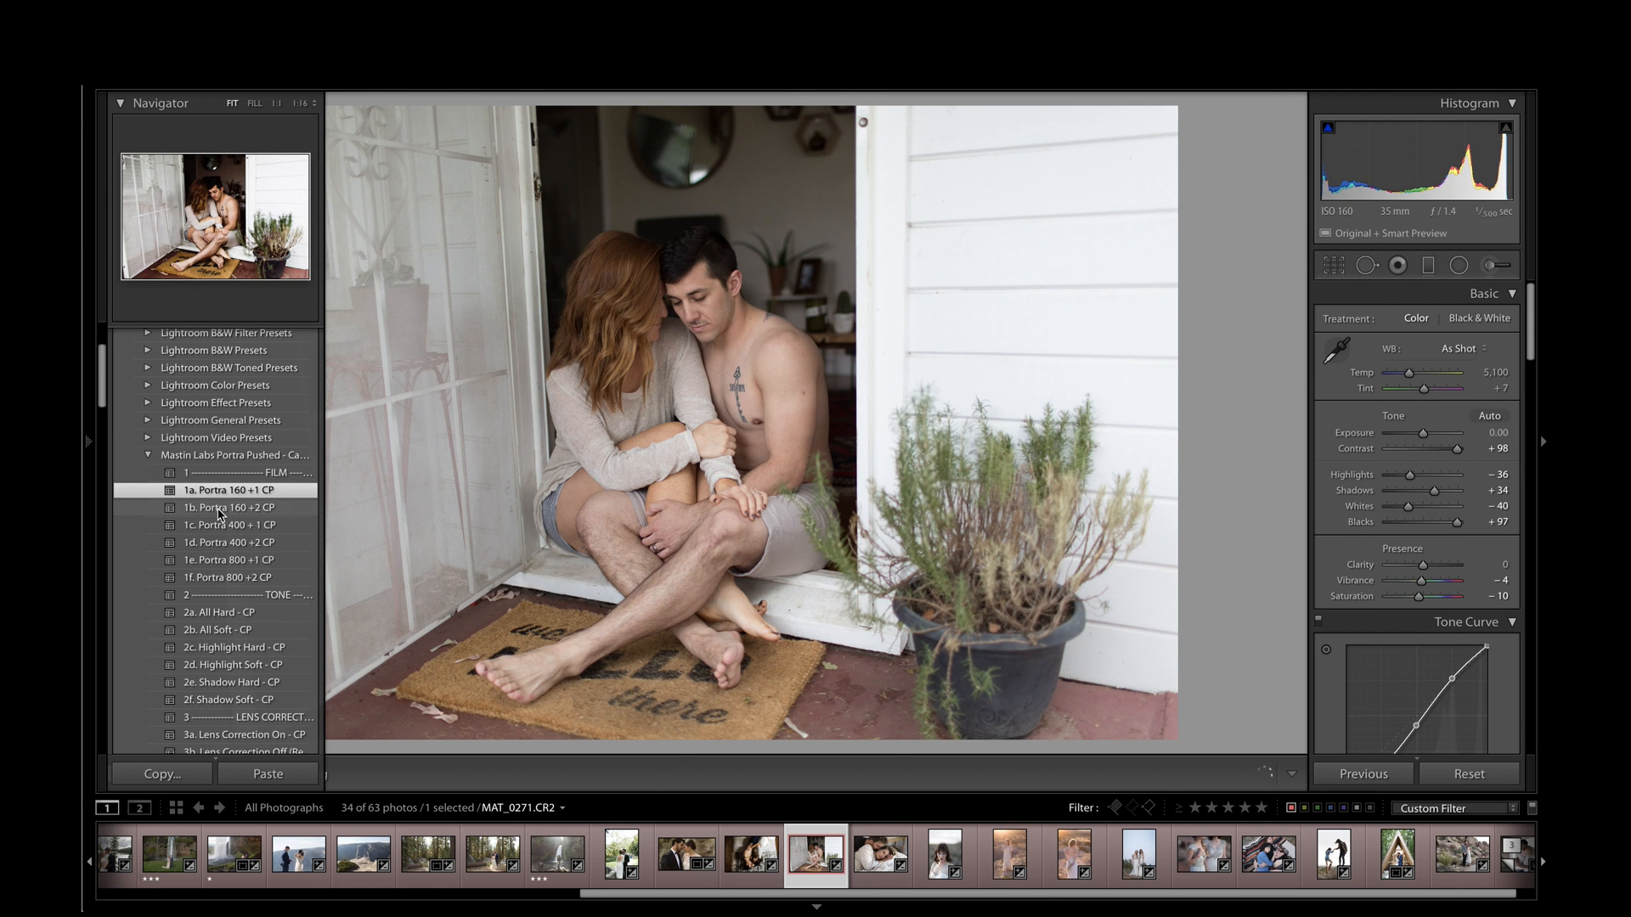
left_click(218, 514)
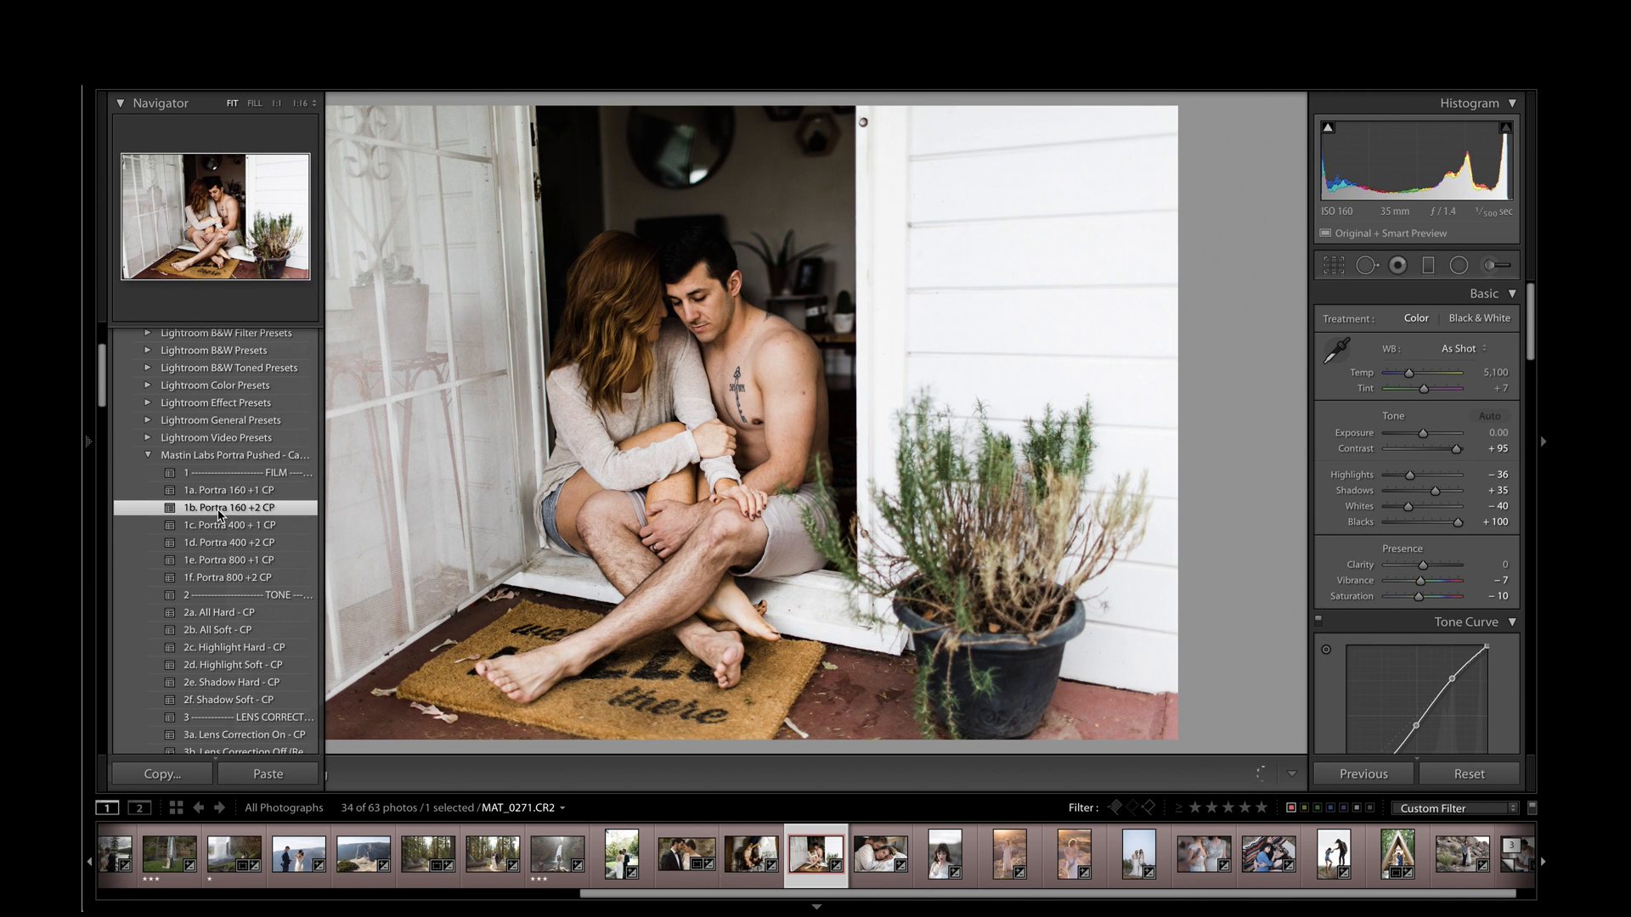
left_click(220, 525)
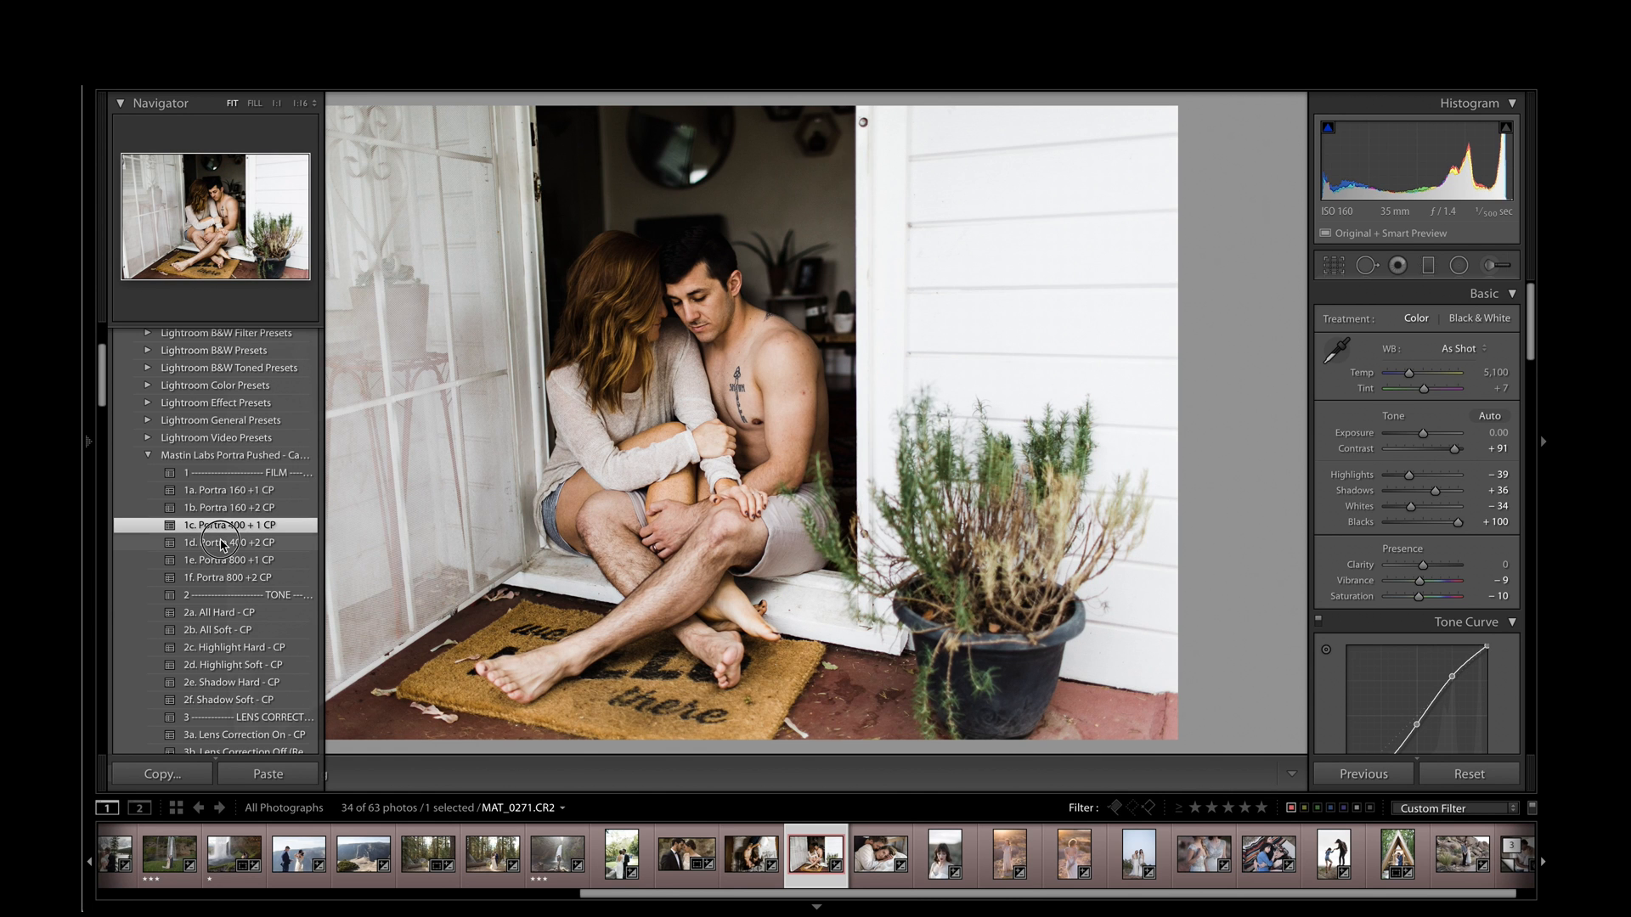
left_click(221, 543)
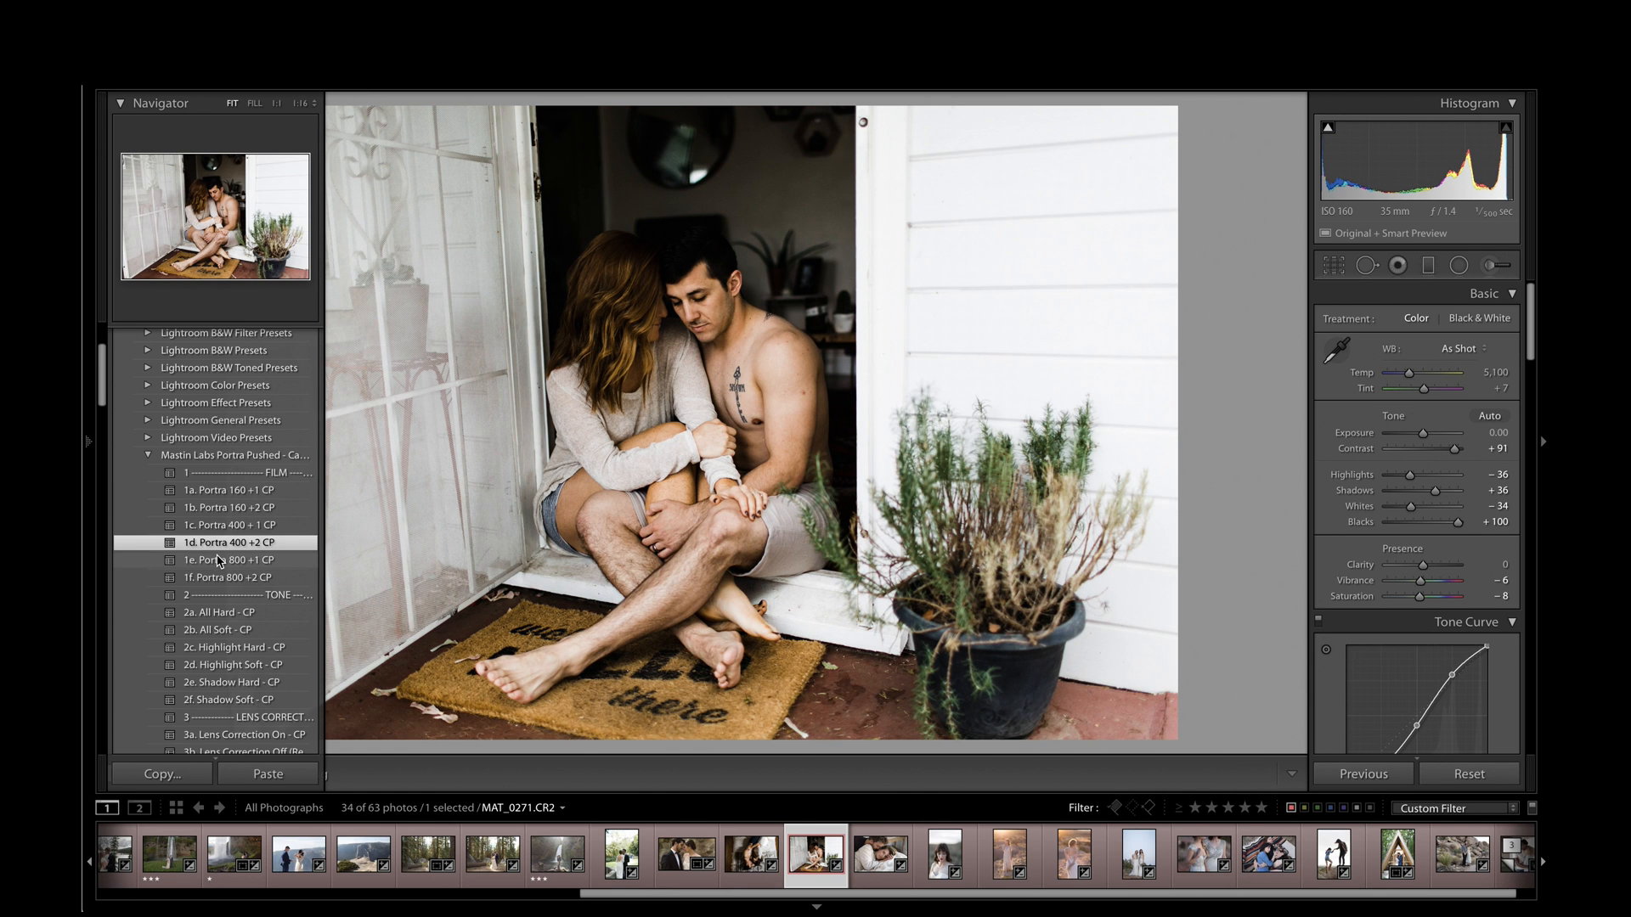
left_click(220, 560)
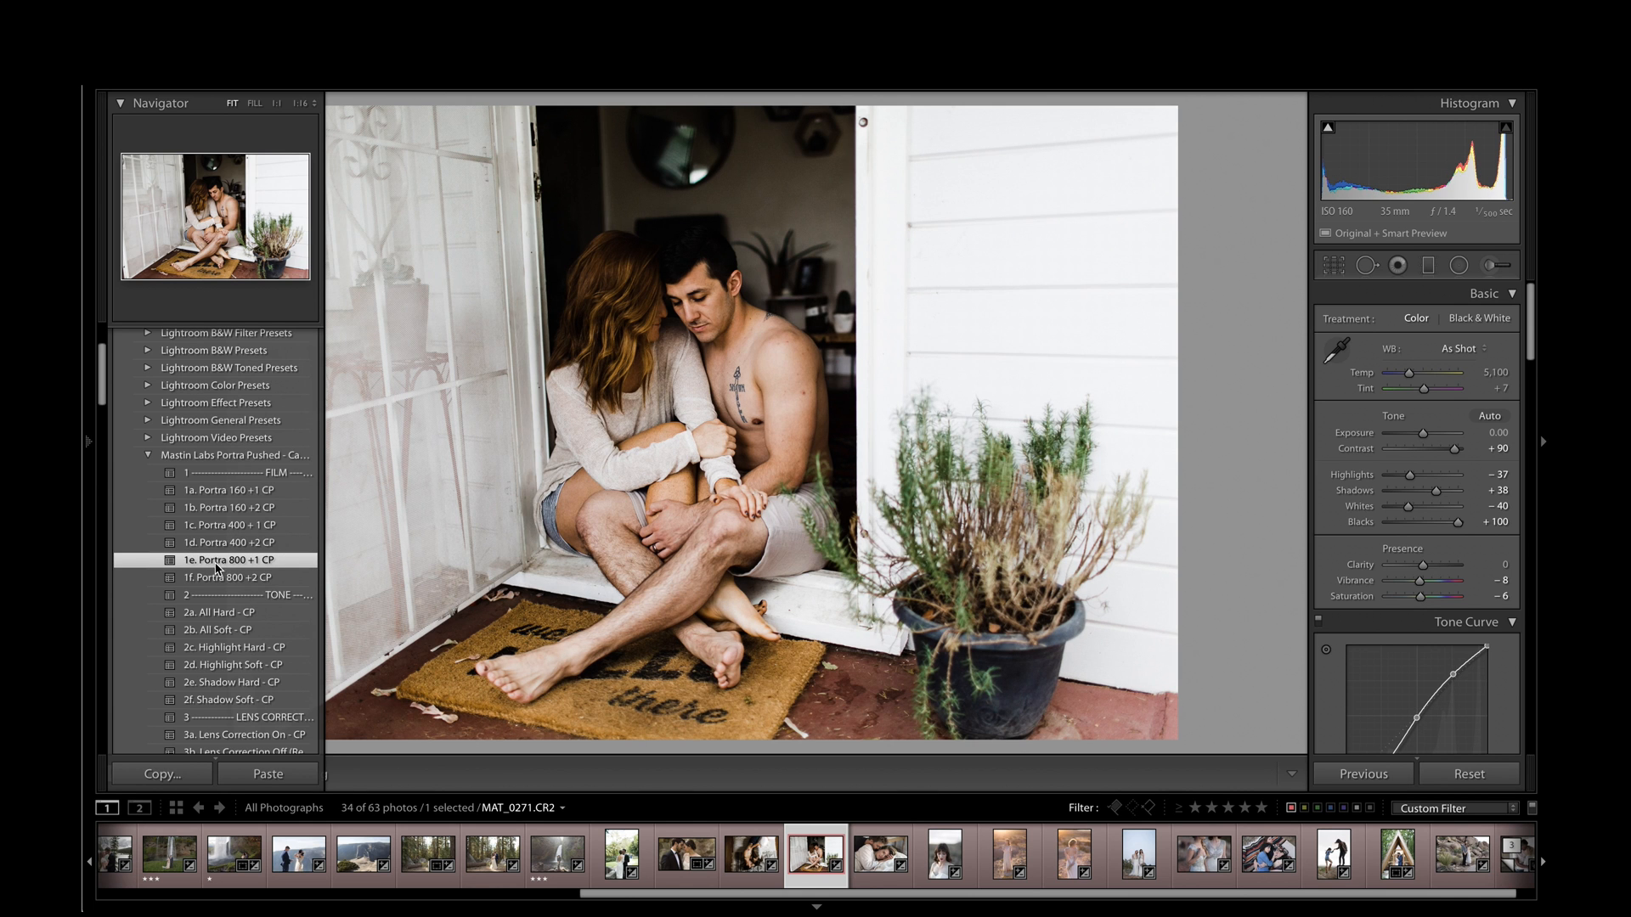
left_click(218, 579)
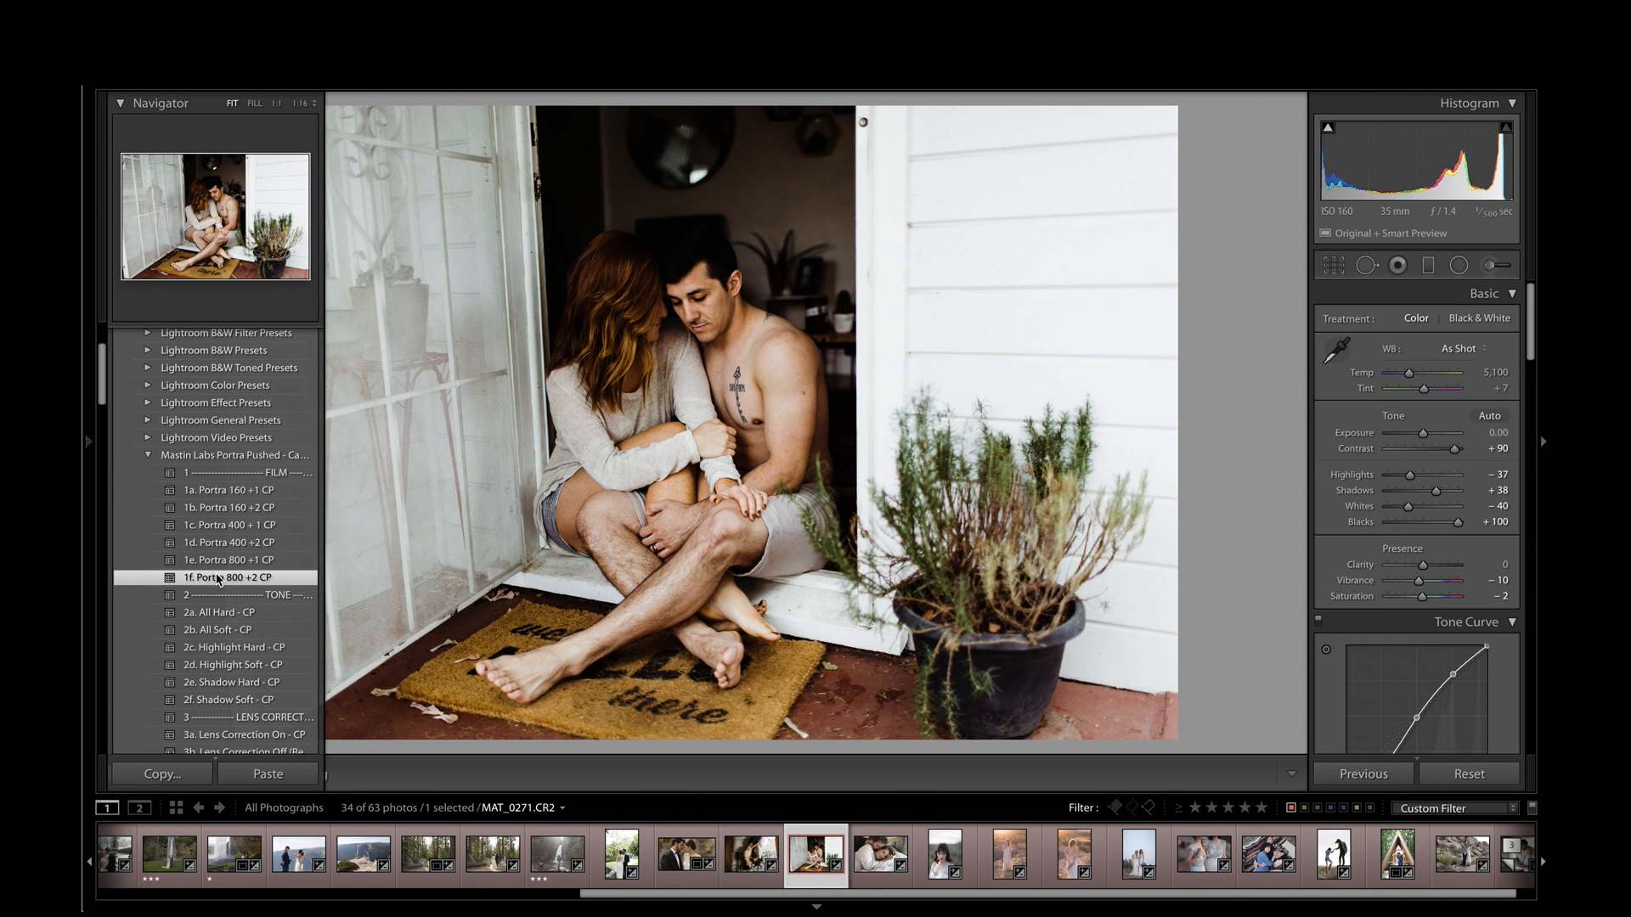
left_click(235, 550)
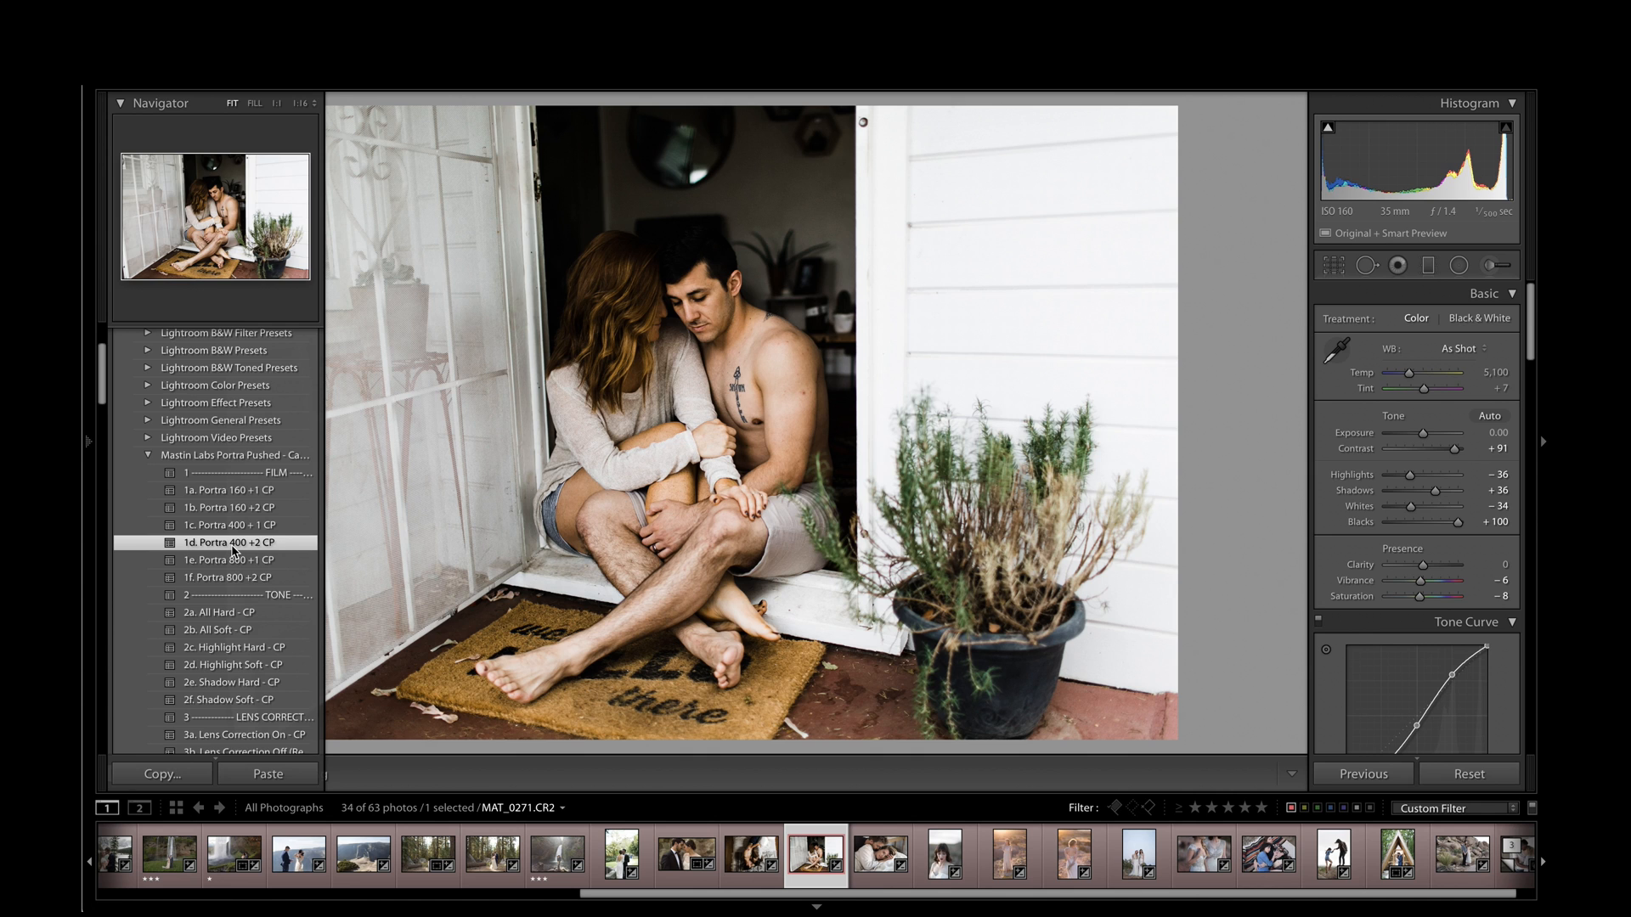
Step: Try the All Hard, All Soft and Highlight Hard tone presets on the doorway photo, settle on Highlight Soft - CP, and set exposure to +0.10
left_click(223, 610)
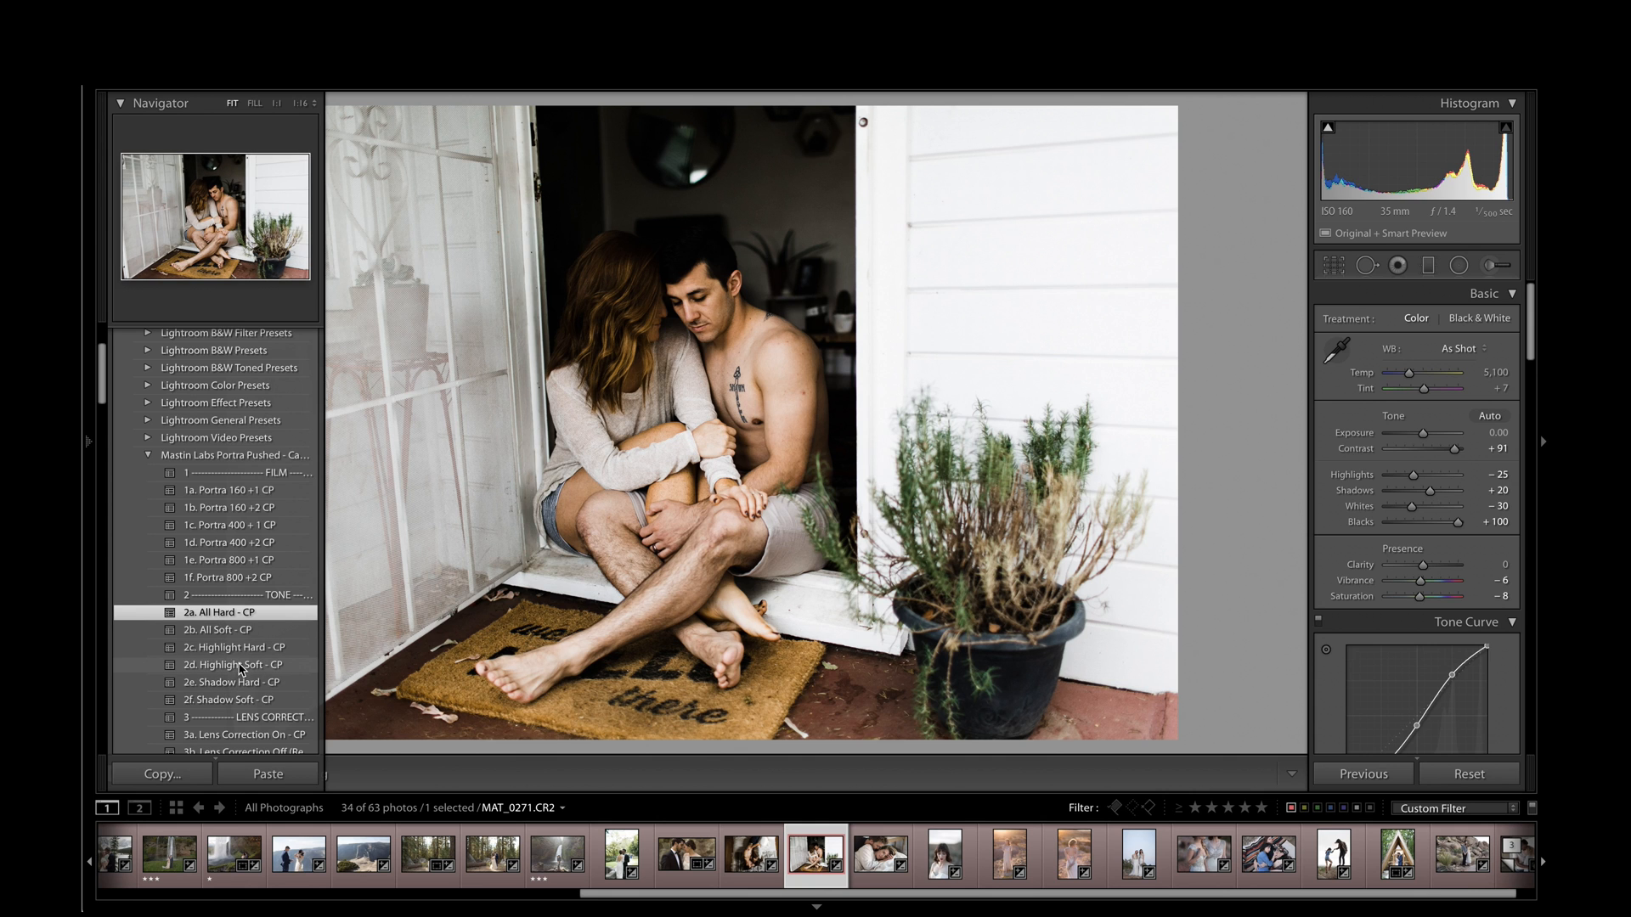
left_click(252, 635)
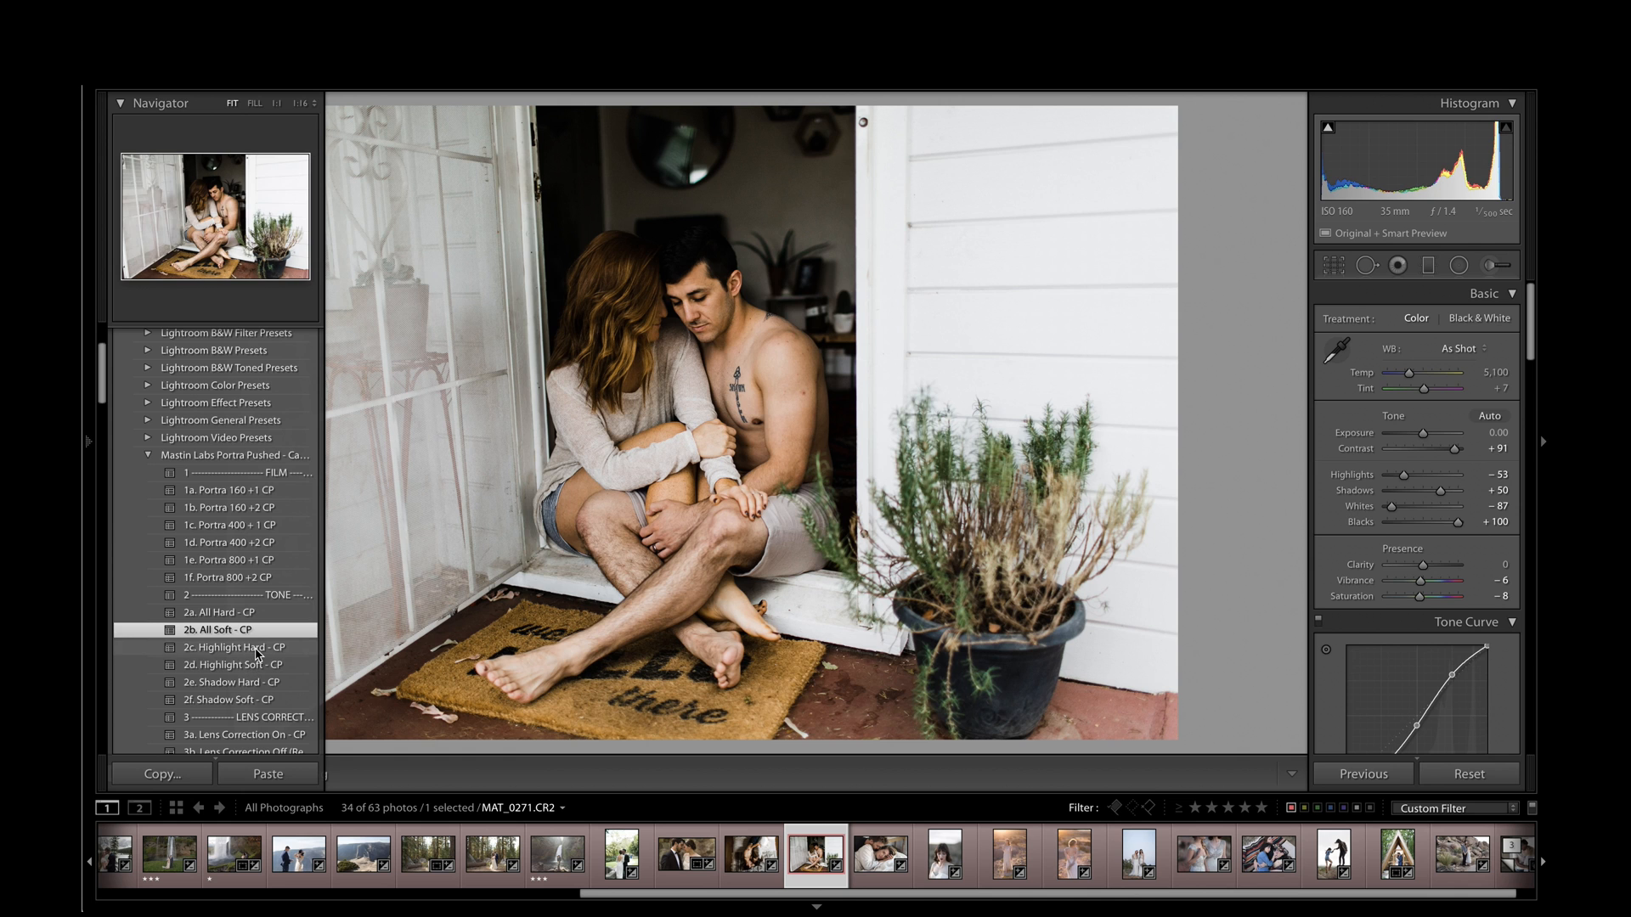
left_click(256, 650)
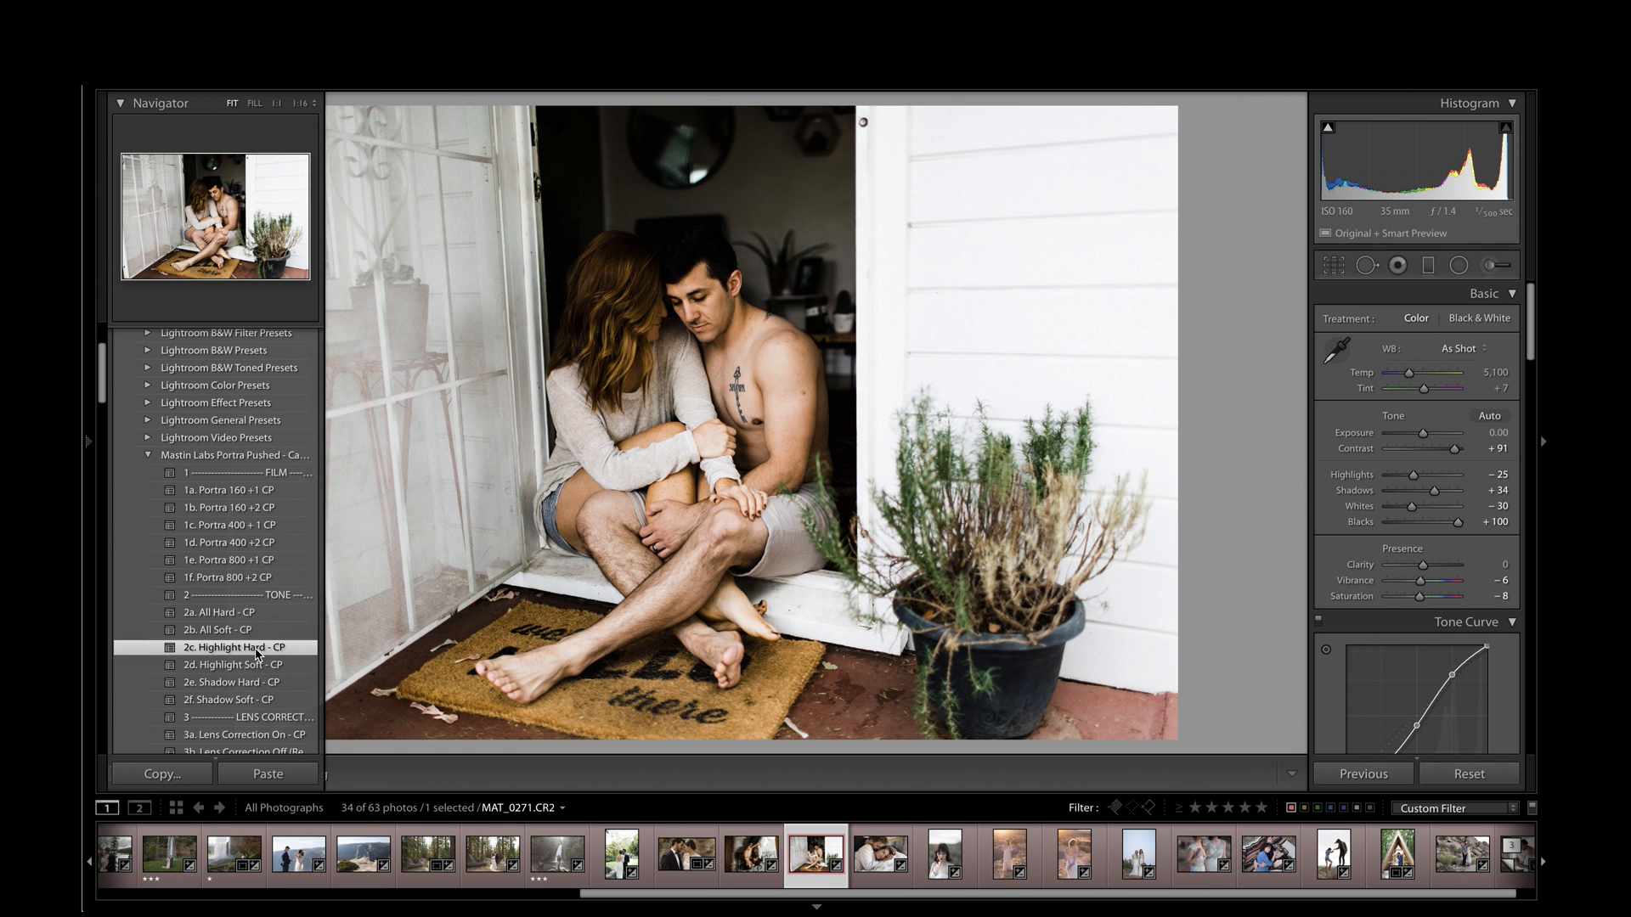
left_click(252, 667)
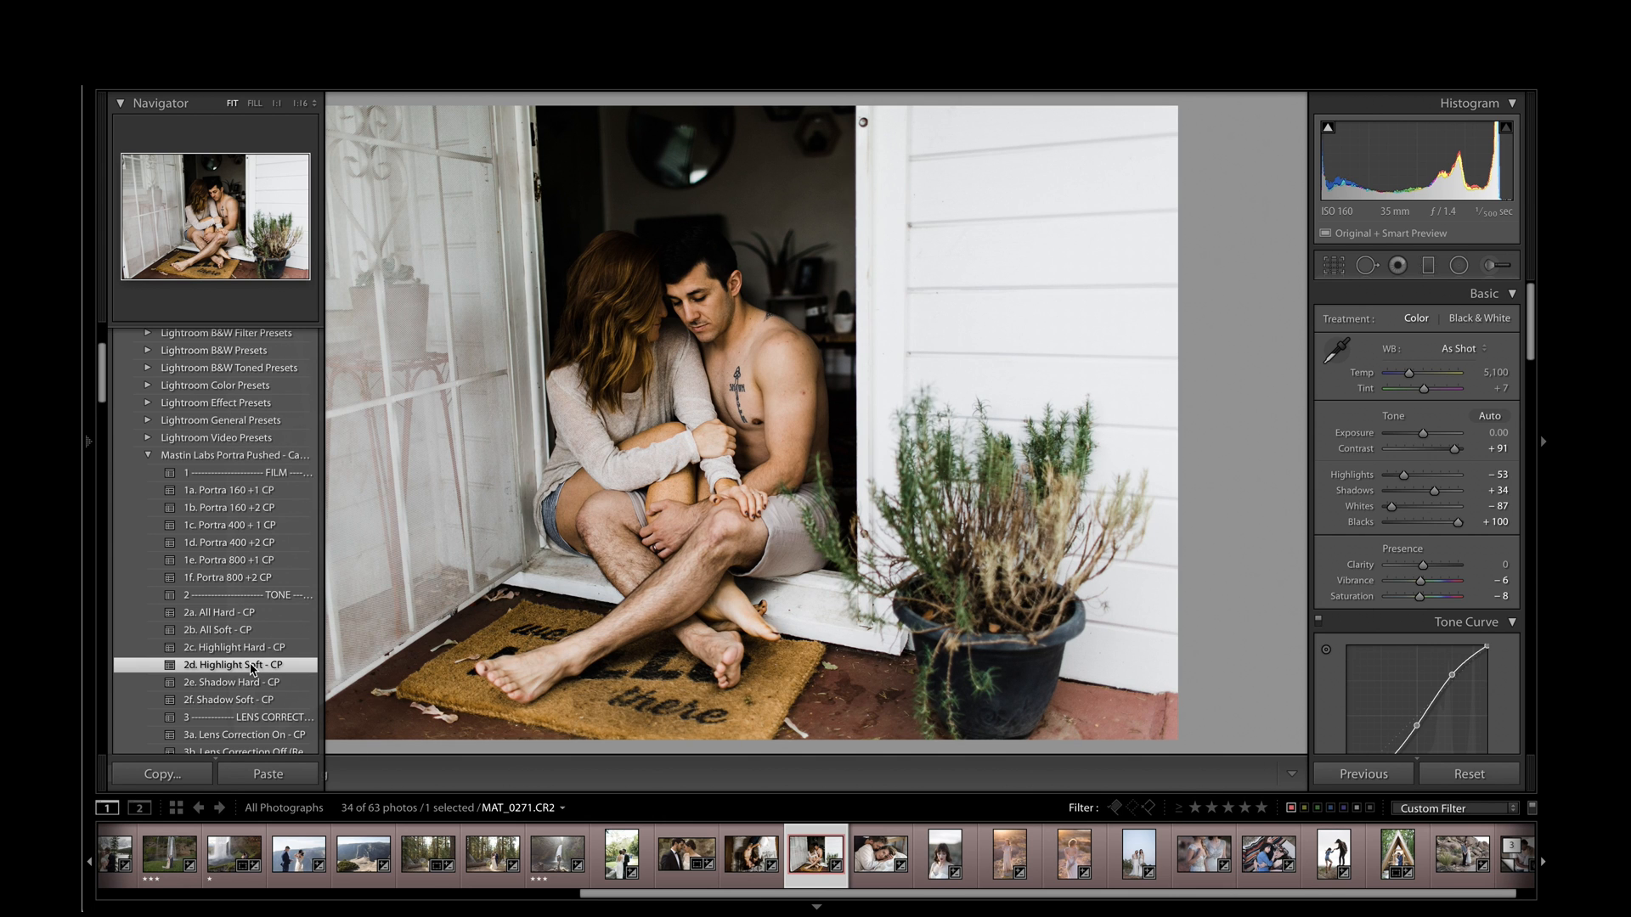
key("equal")
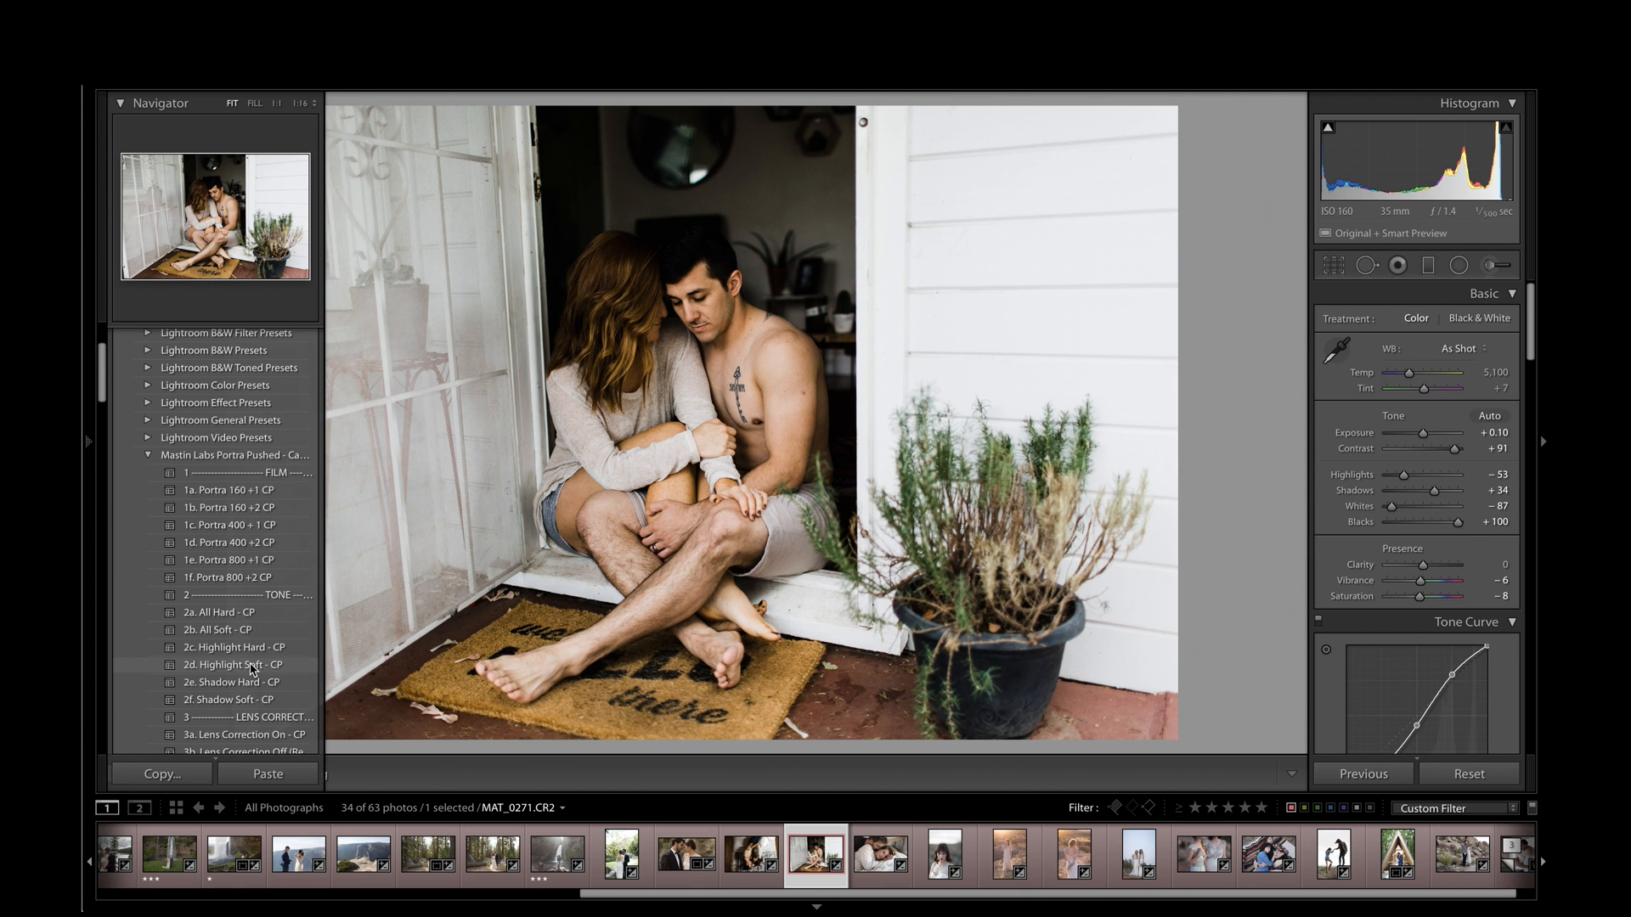
key("F7")
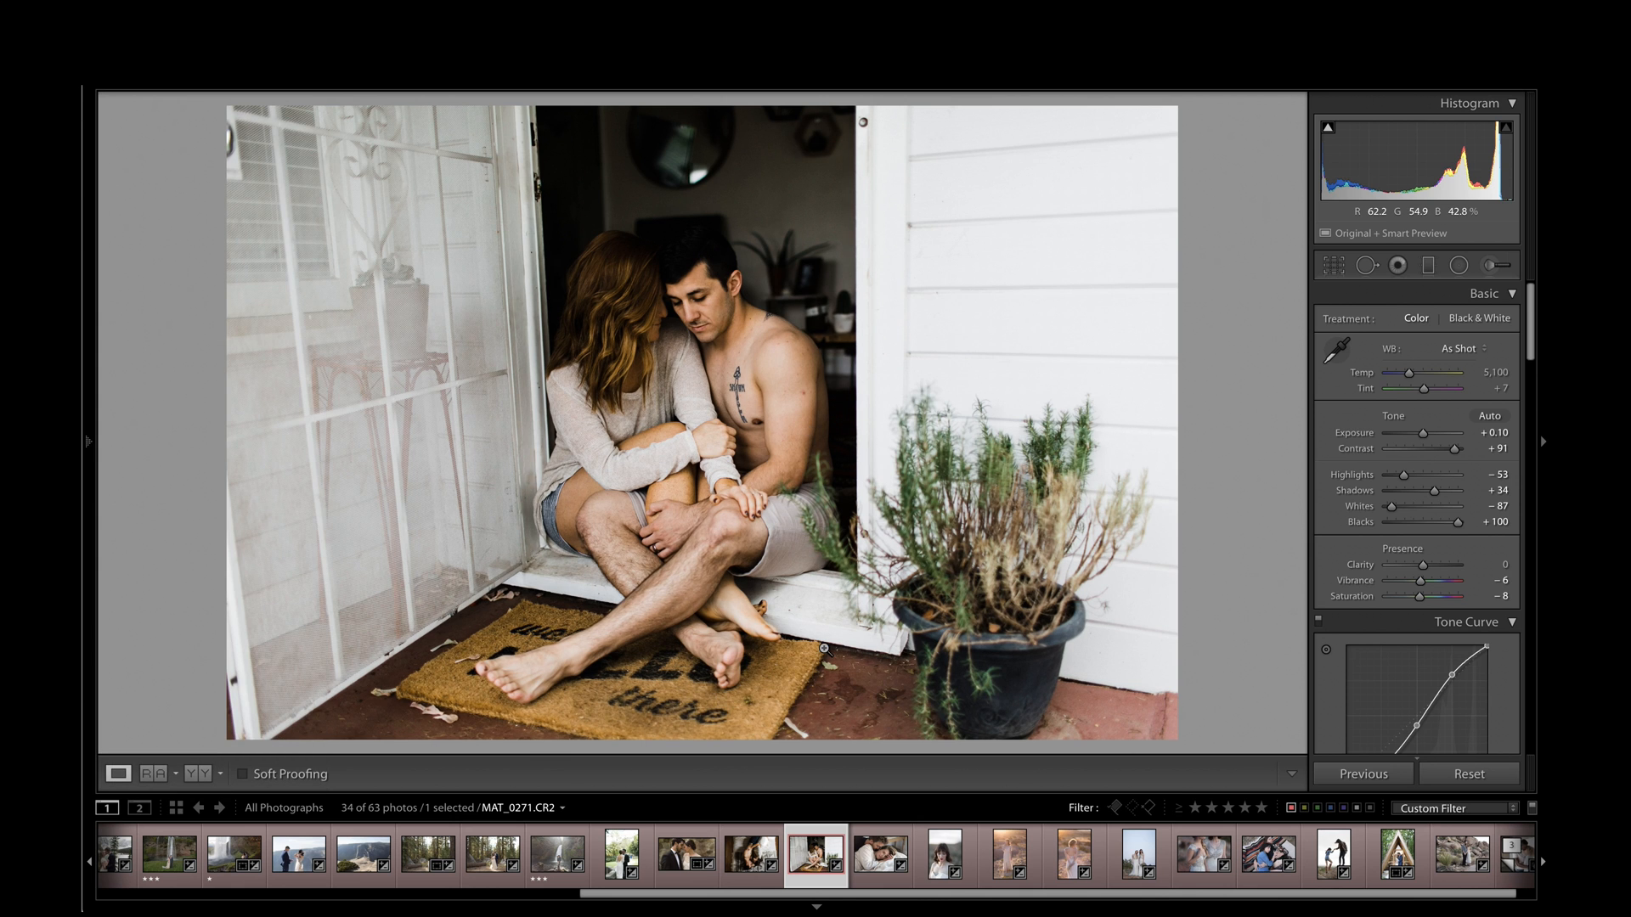
Step: Move on to the bride portrait MAT_8740.CR2 and compare the Portra 160, 400 and 800 film presets, settling on Portra 160 +1 CP
key("Right")
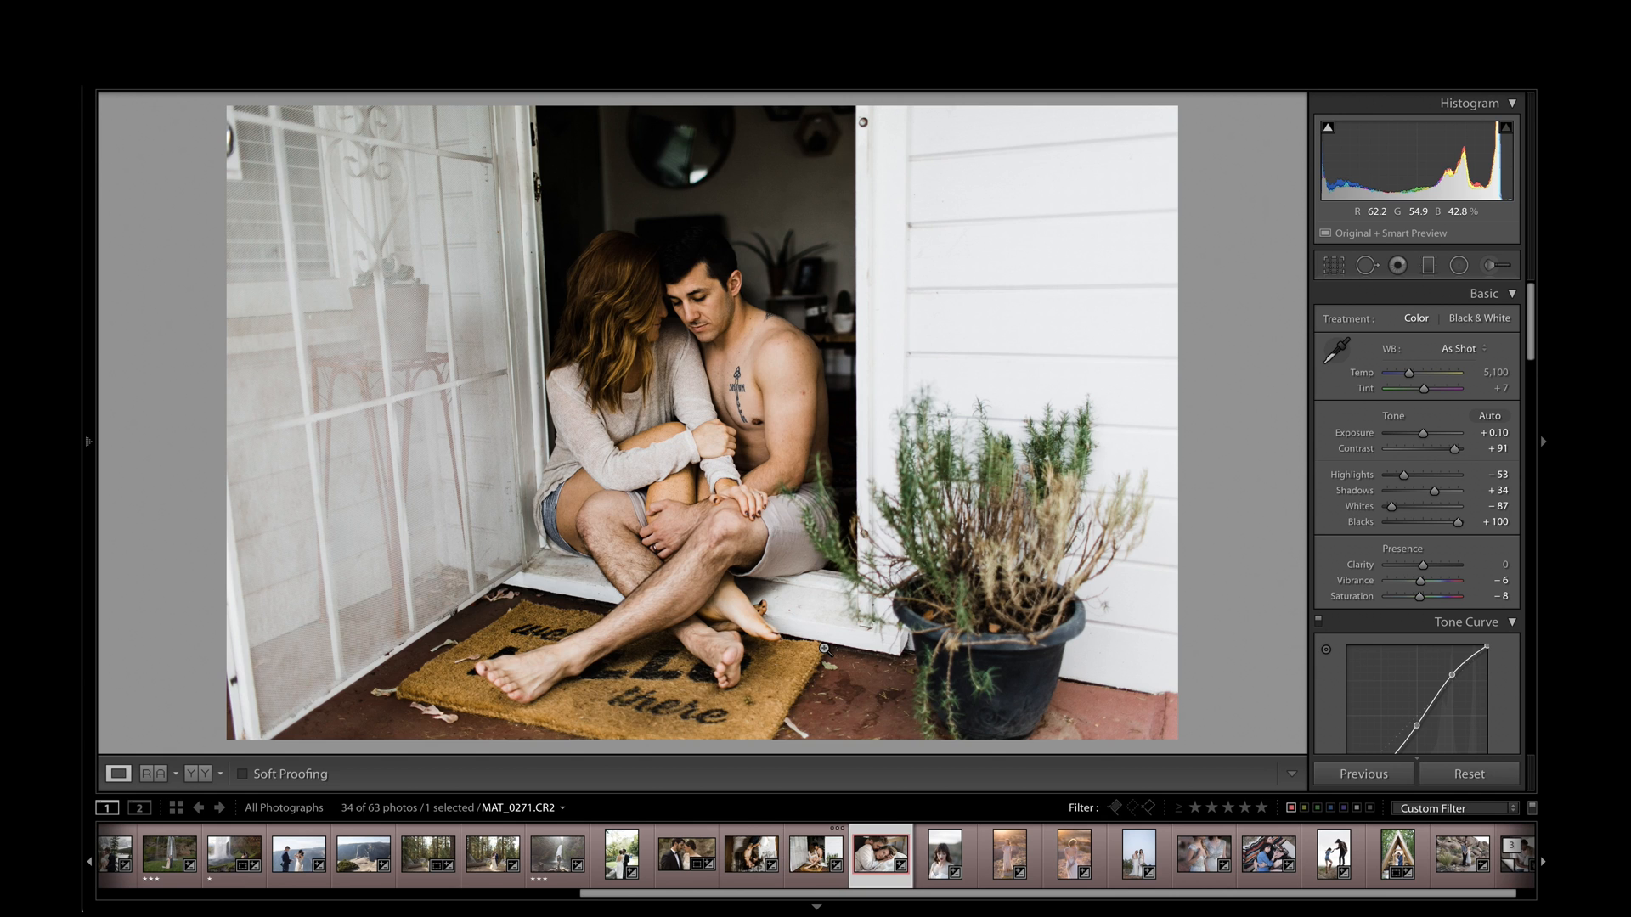
key("Right")
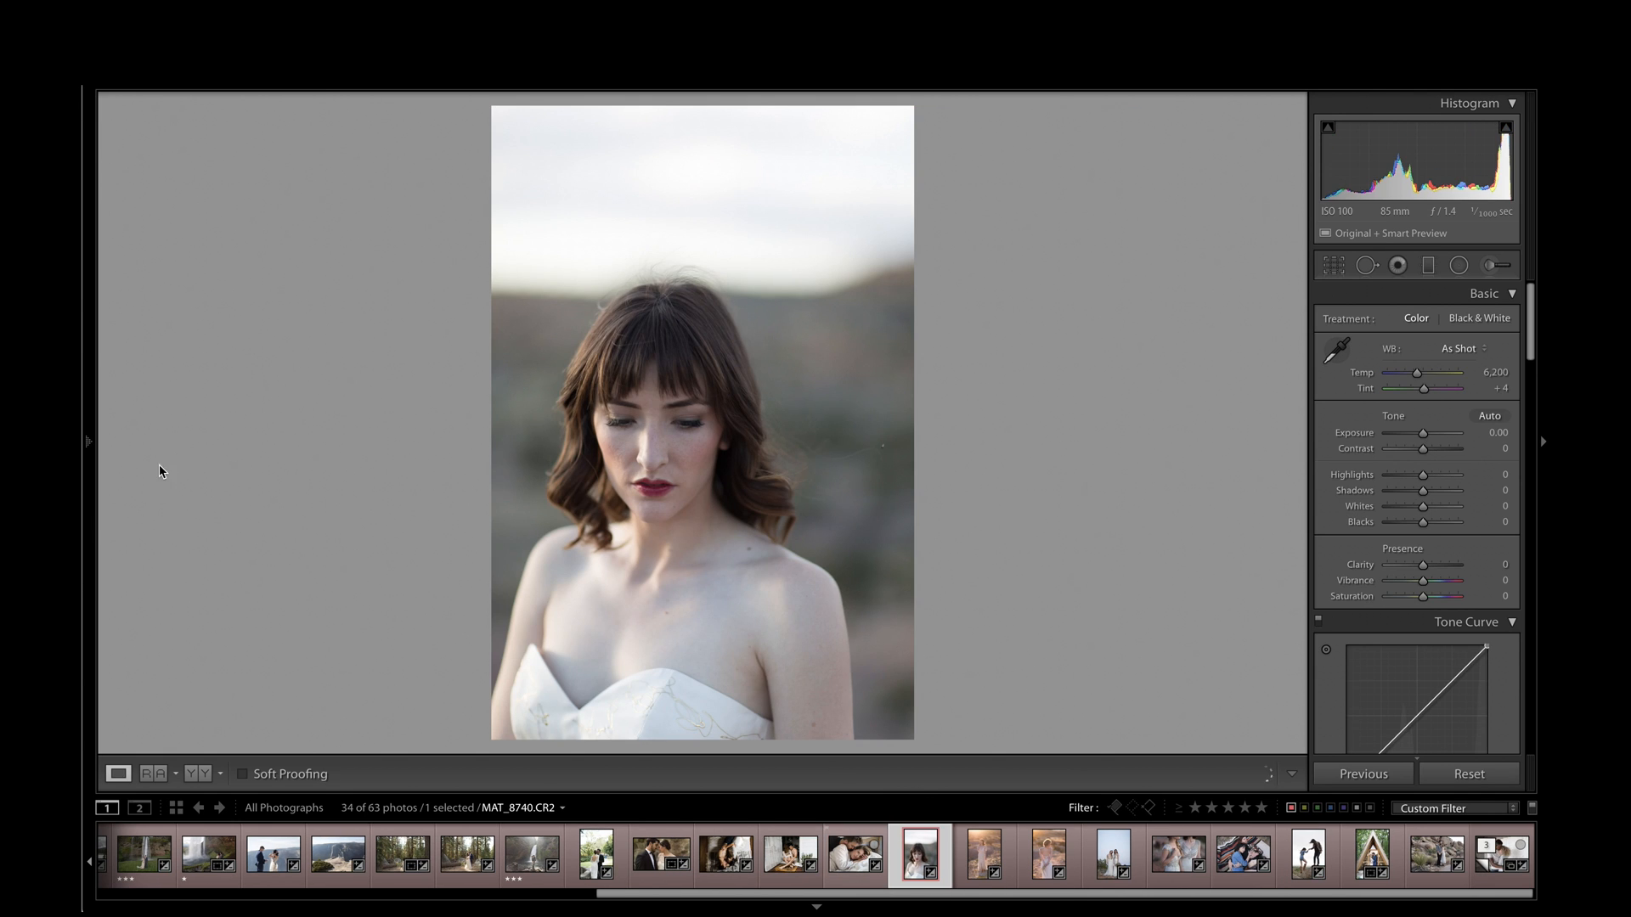
mouse_move(85, 440)
left_click(200, 493)
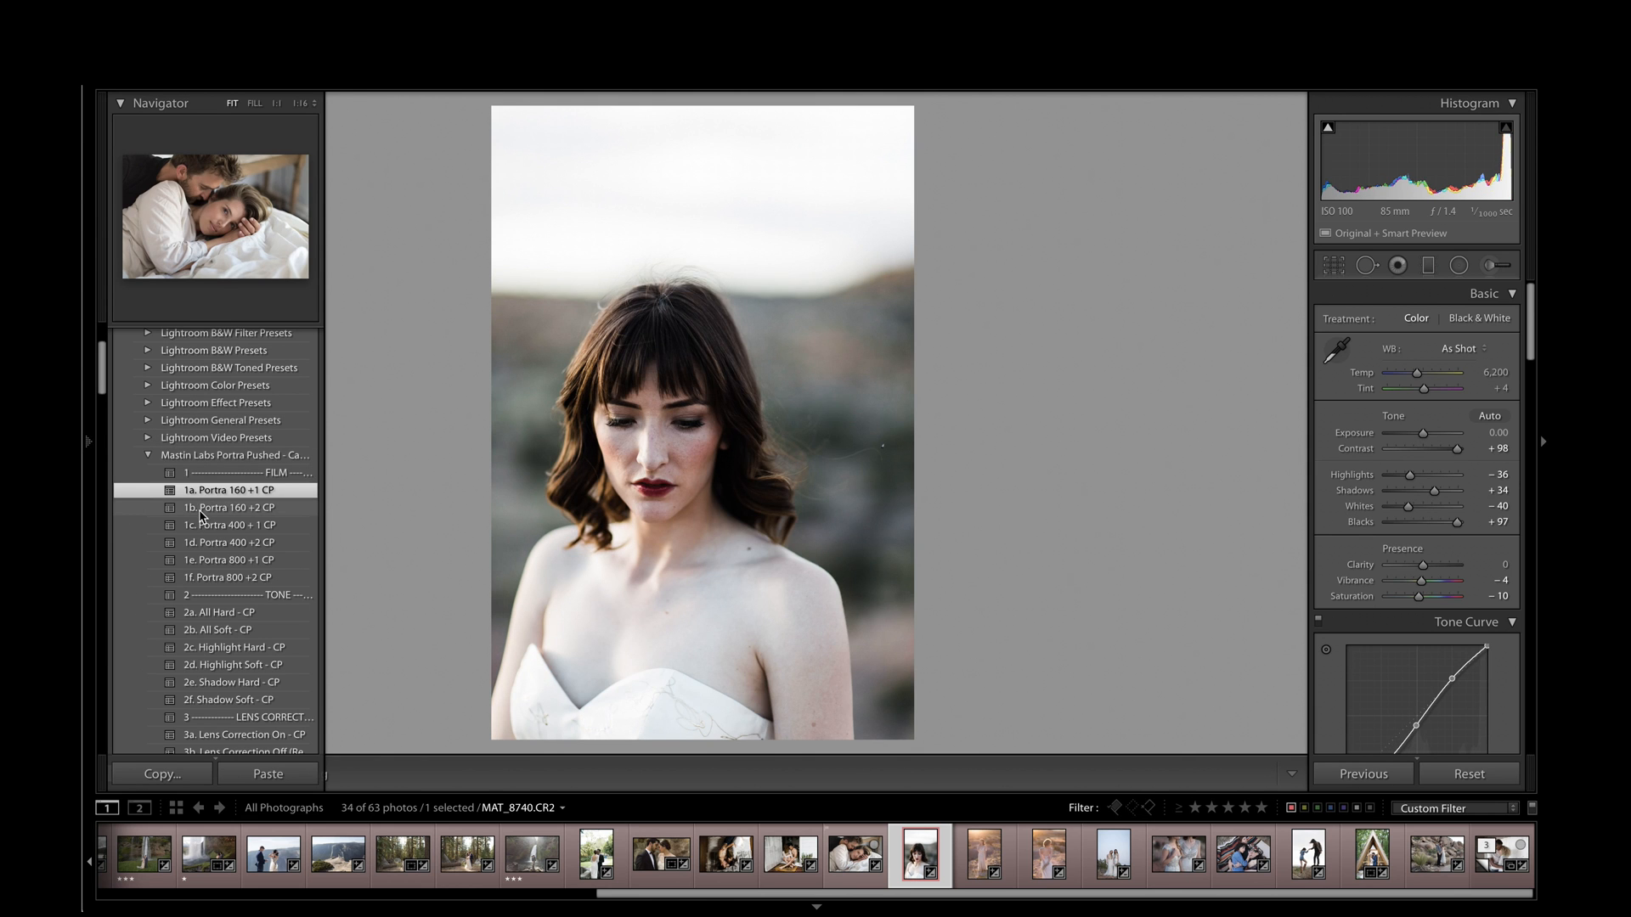
left_click(203, 510)
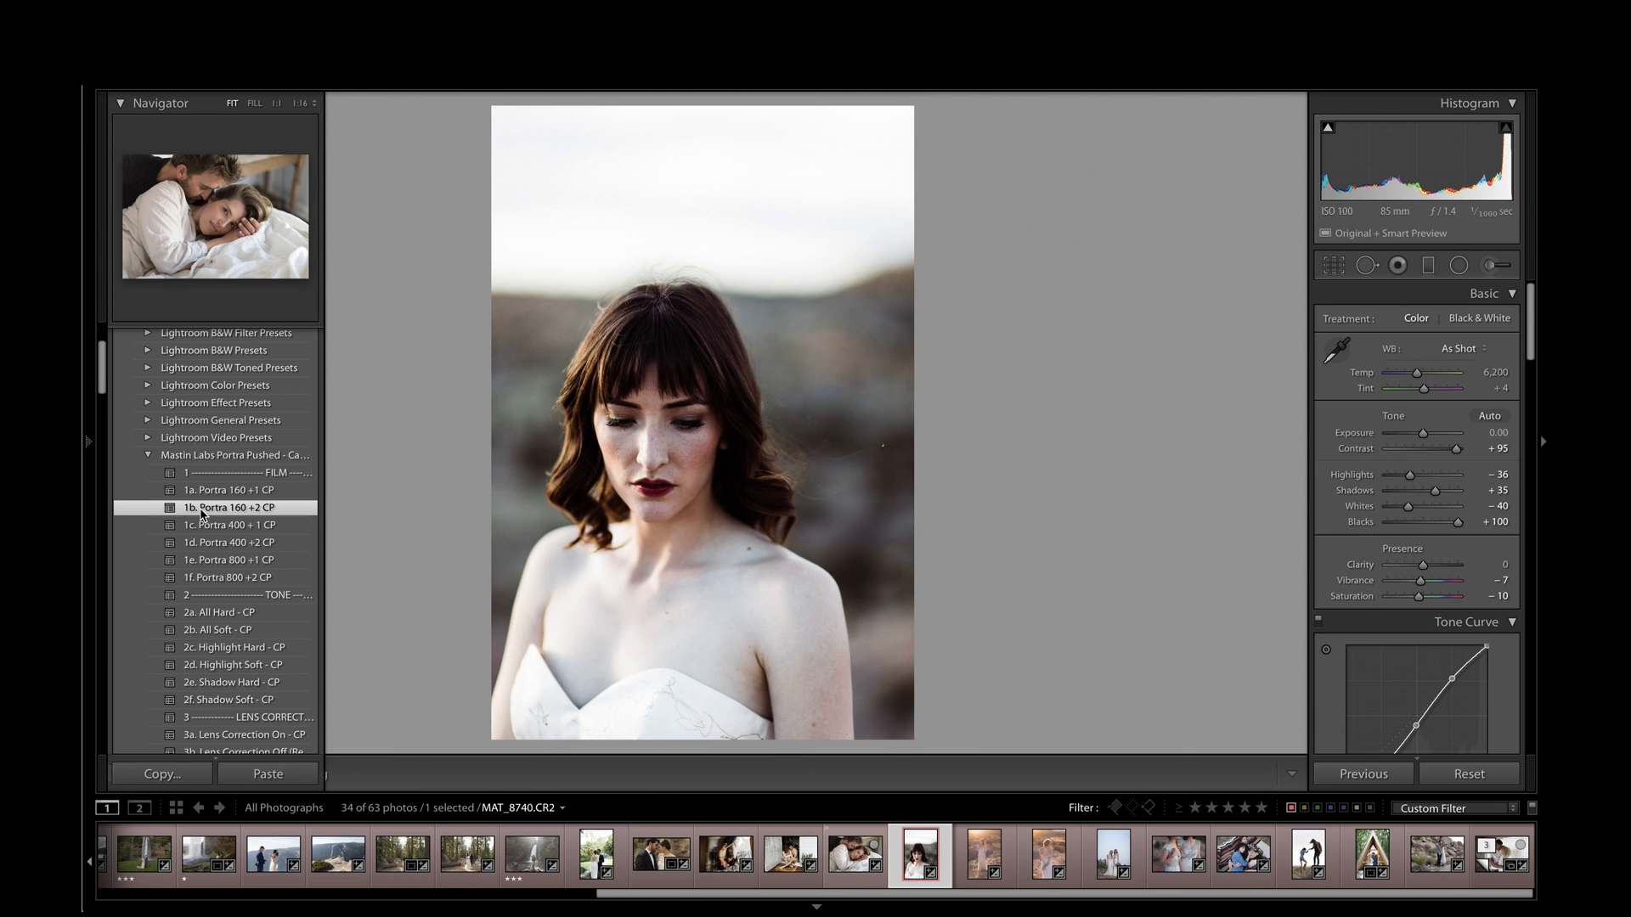
left_click(202, 526)
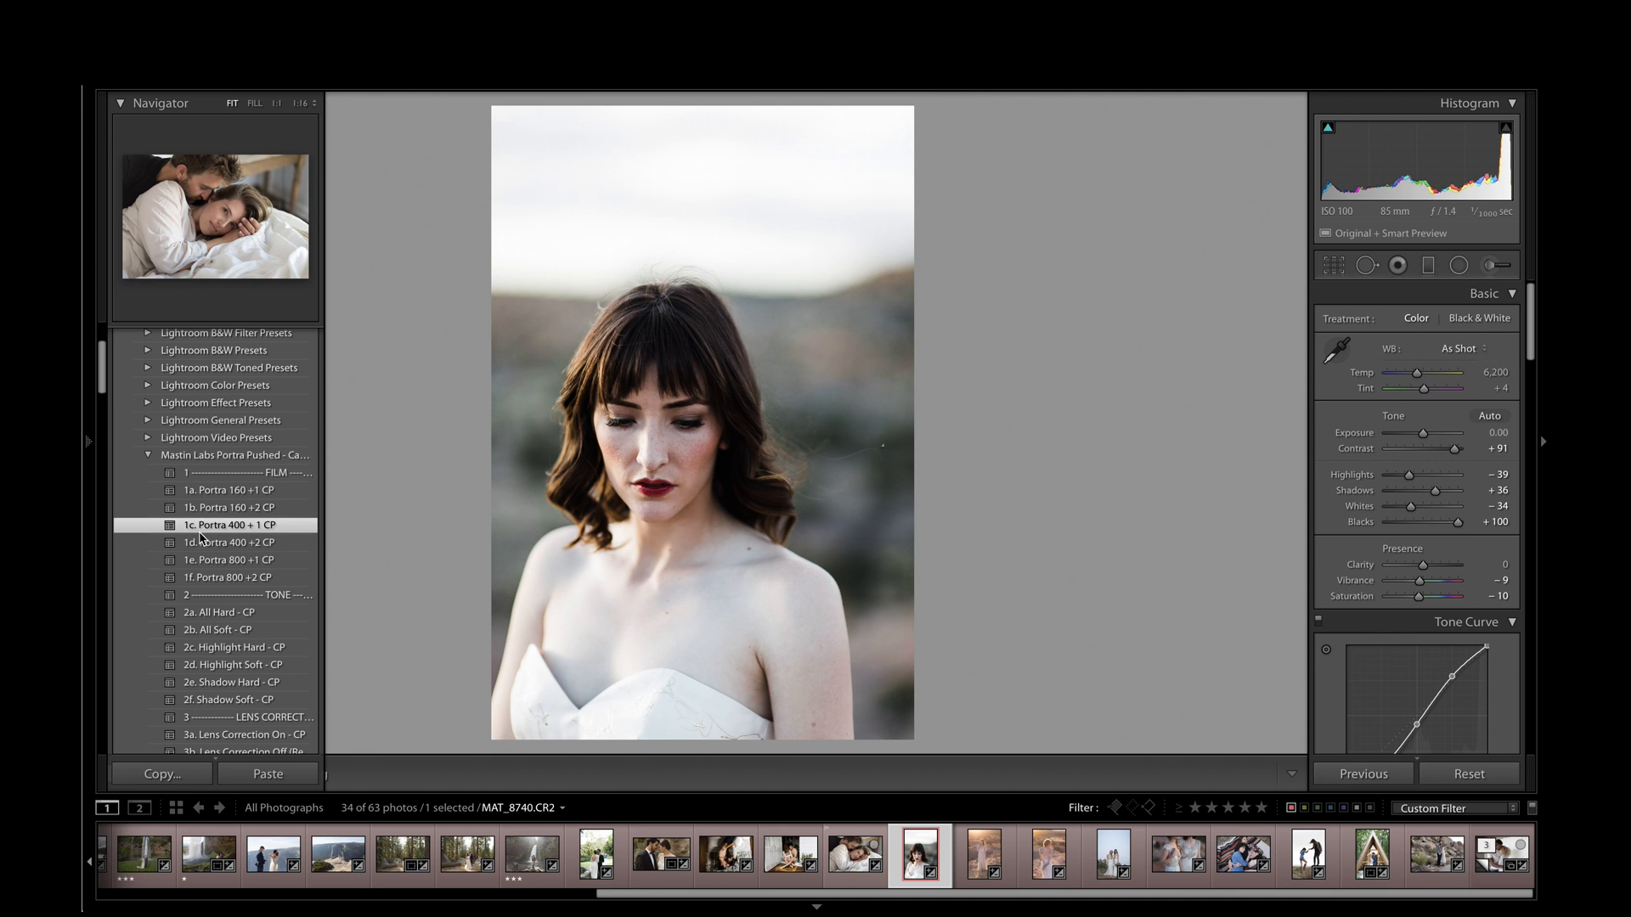
left_click(202, 557)
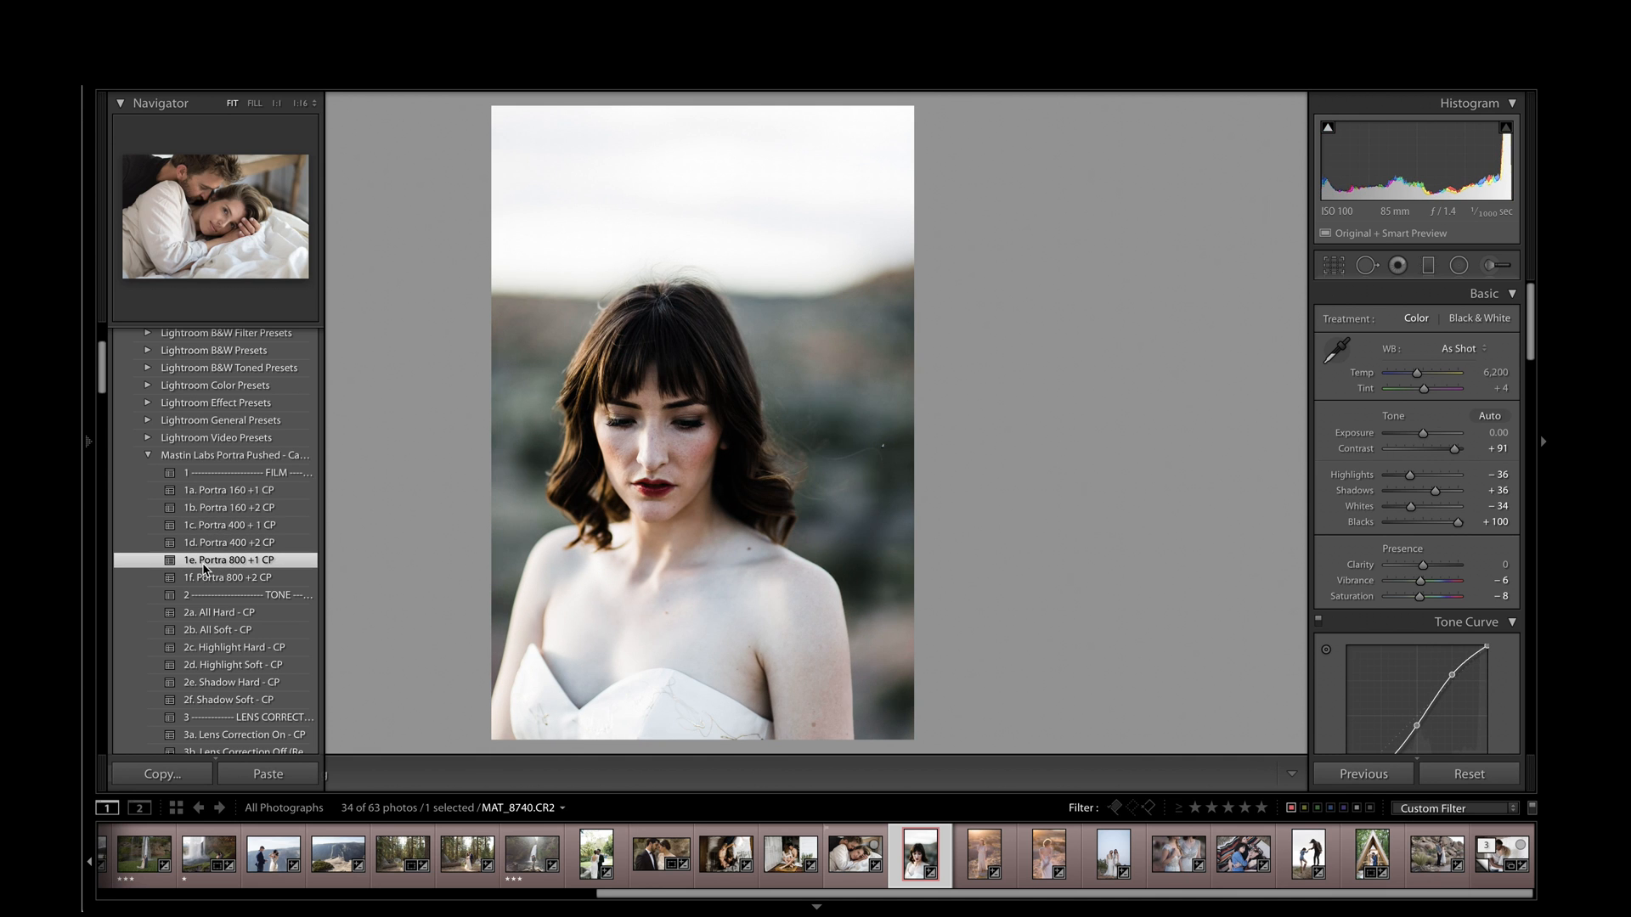
left_click(207, 579)
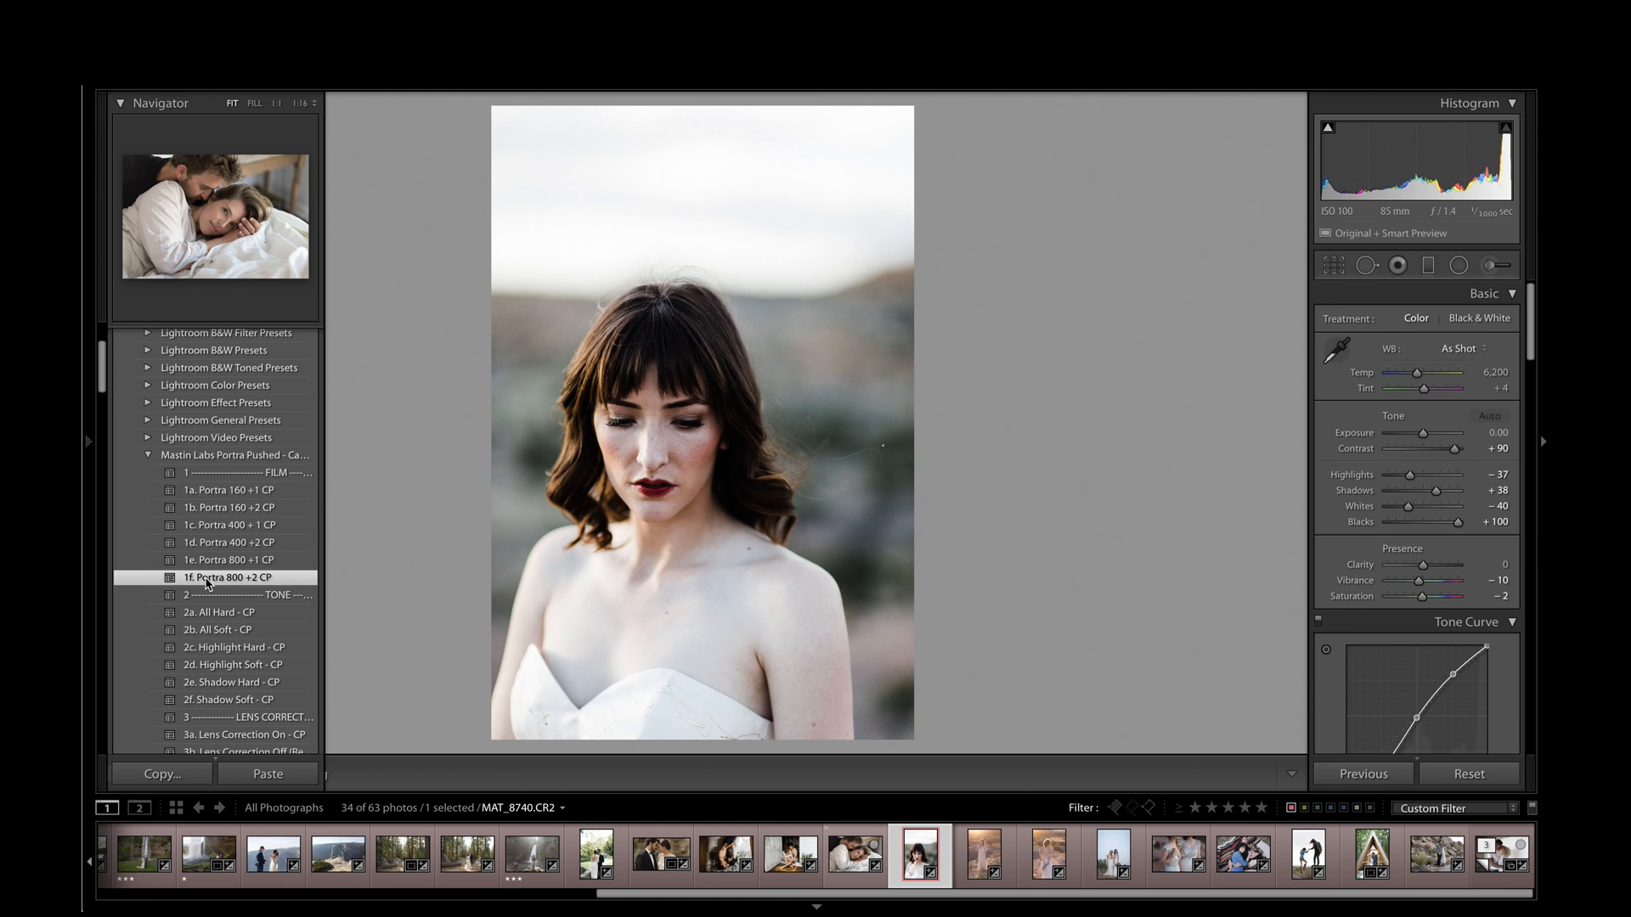
left_click(236, 495)
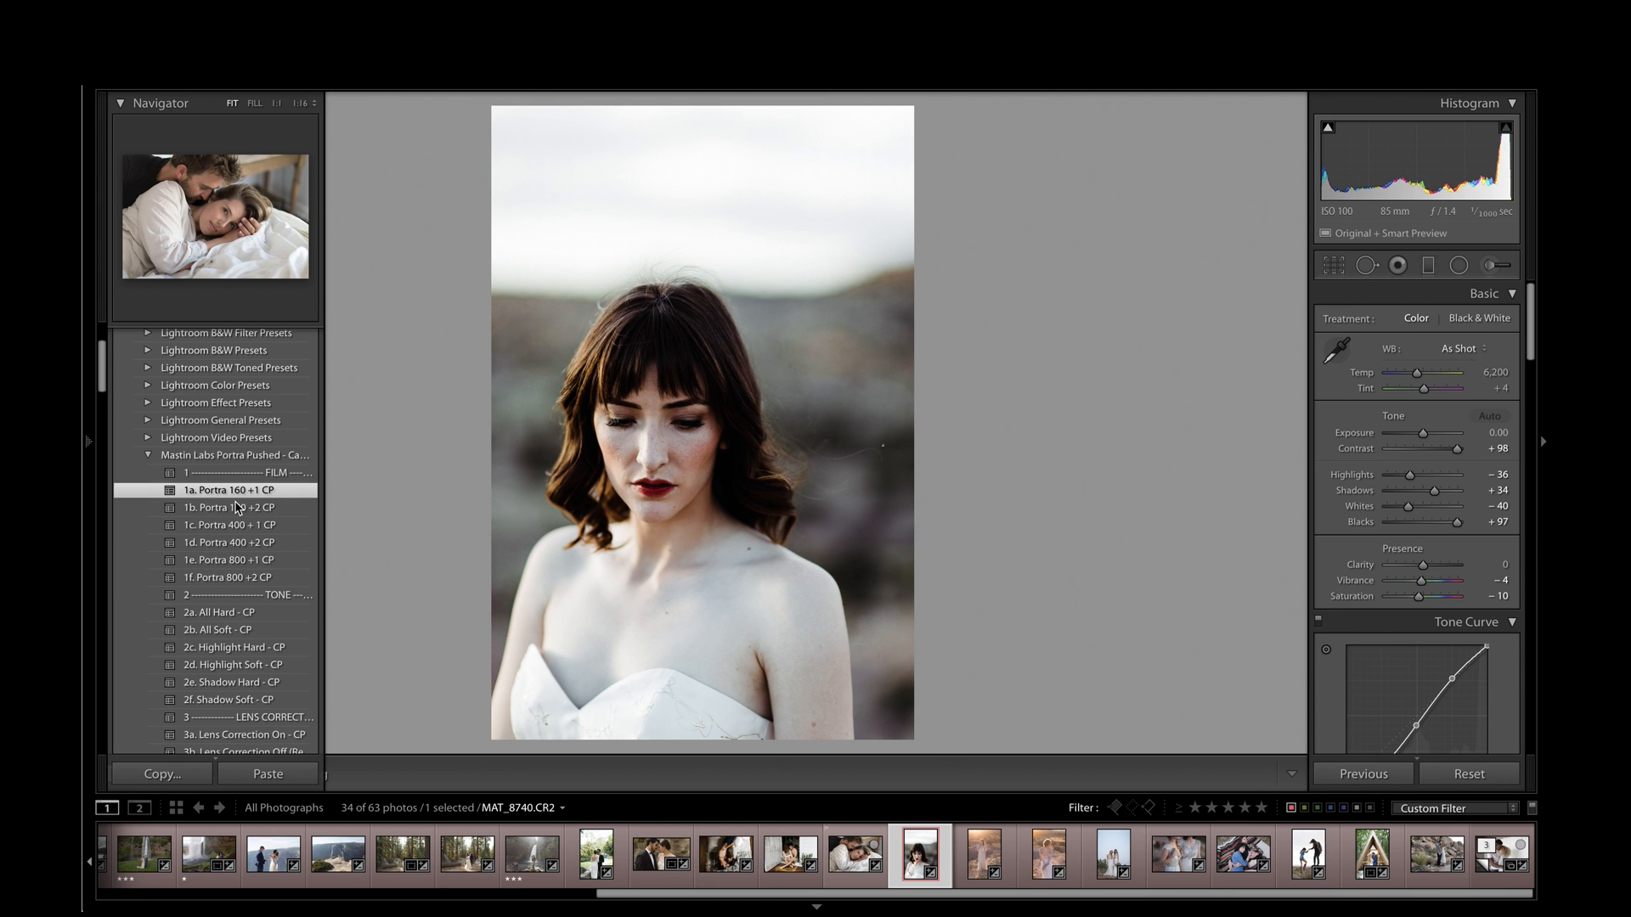
Step: Sample the bride portrait's white balance from the white dress, and cool the temperature to 7,493
key("F7")
key("w")
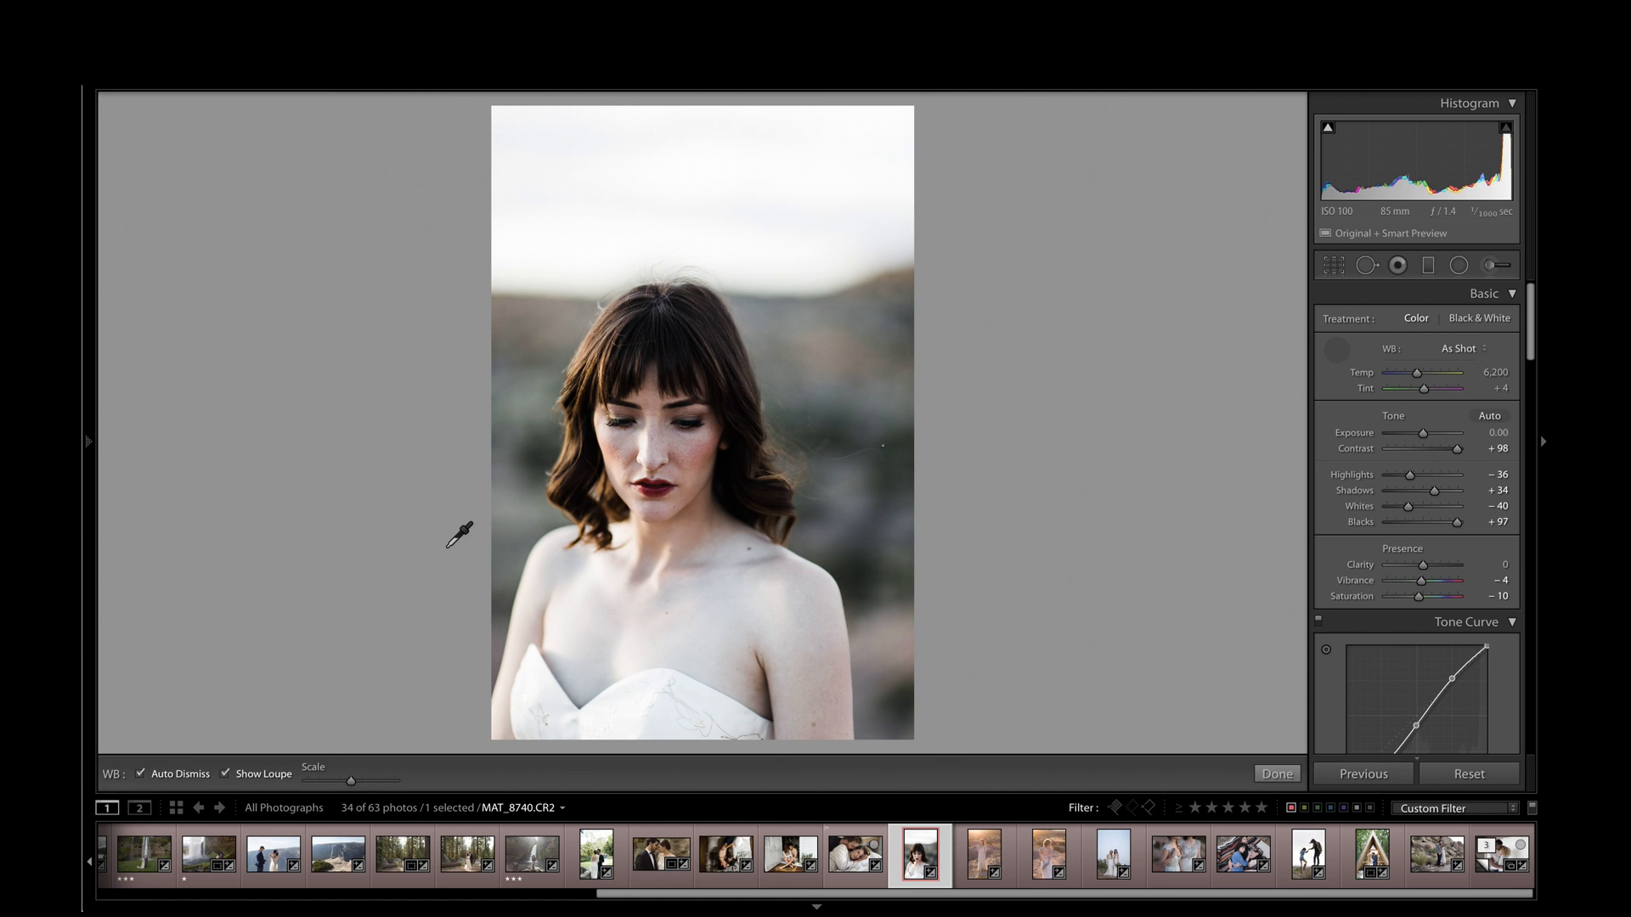
left_click(671, 730)
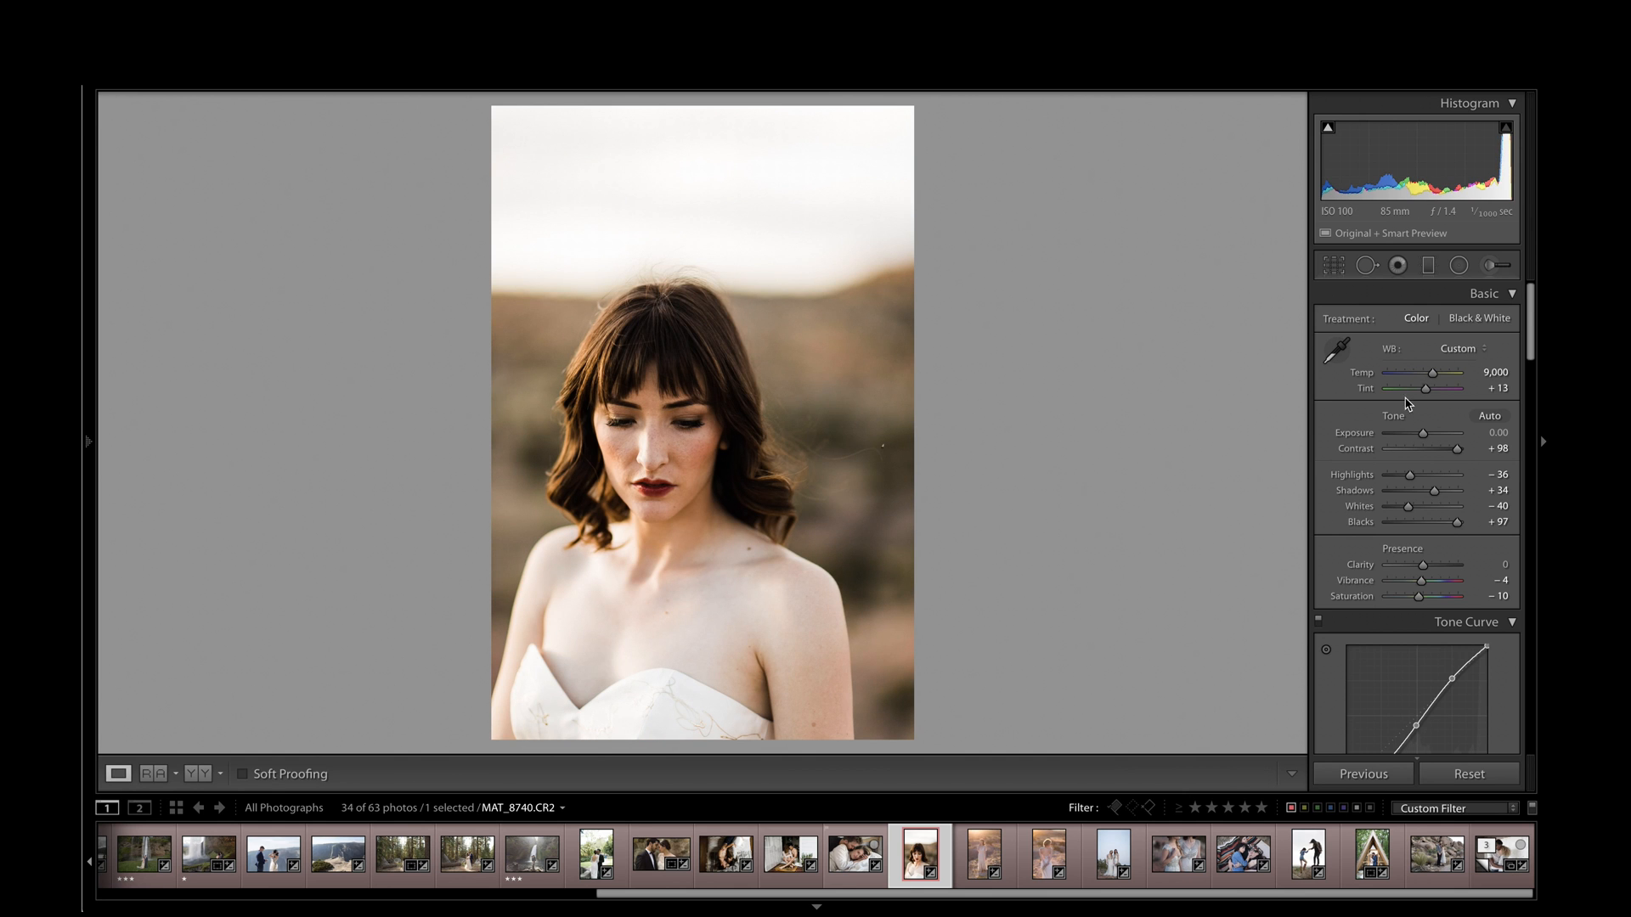
left_click_drag(1433, 374, 1426, 380)
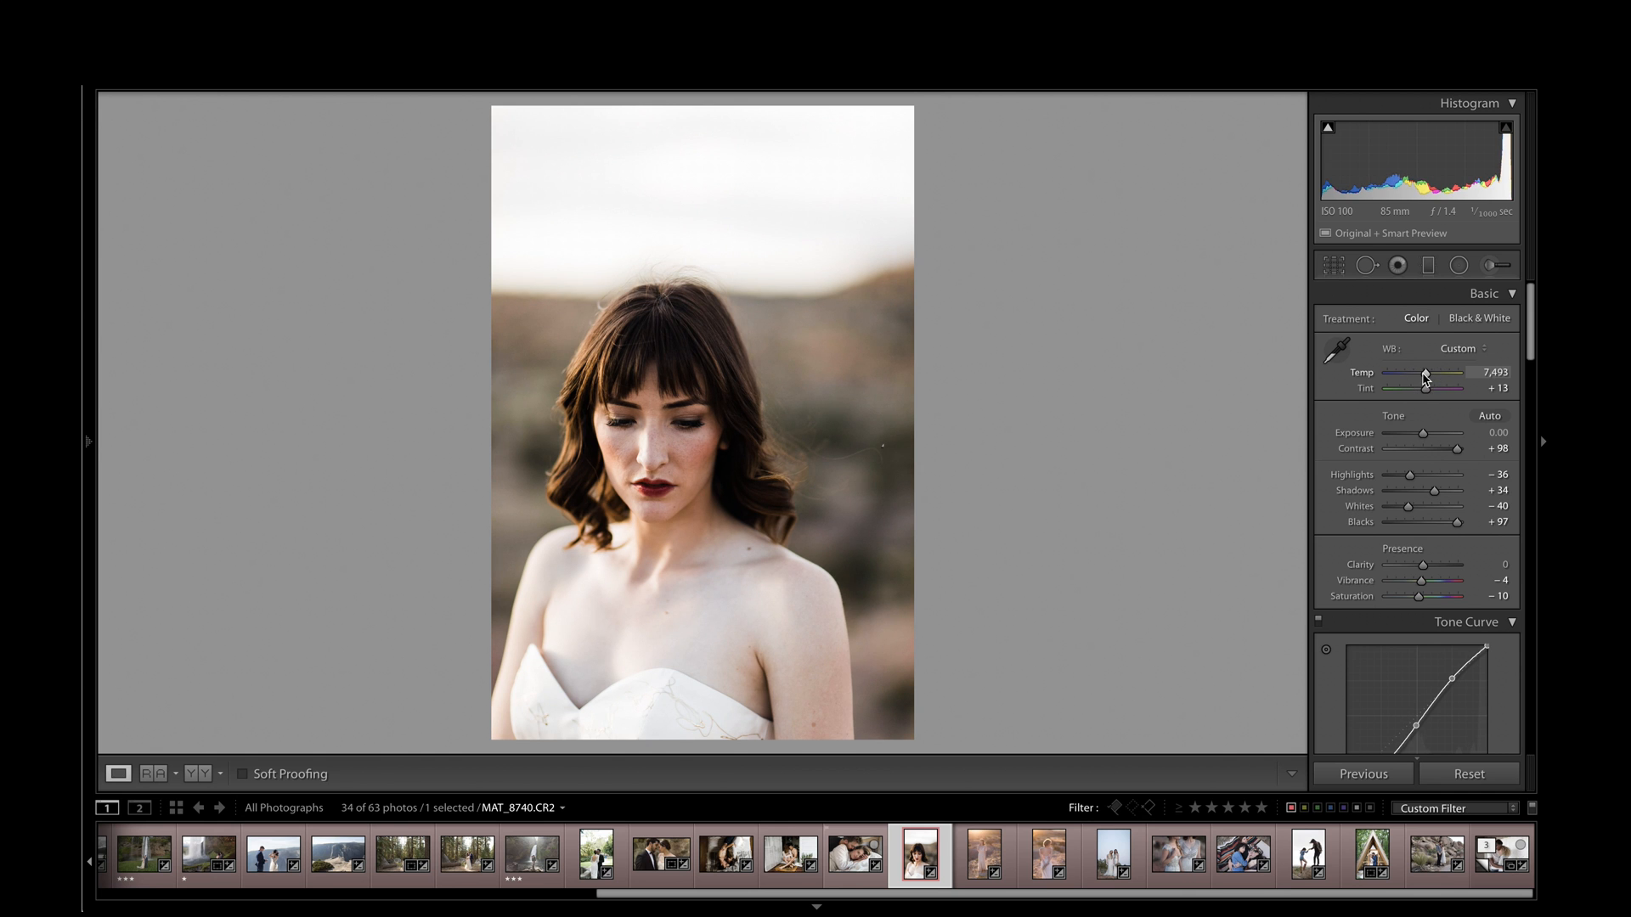
Step: Move on to the sunset bride photo MAT_0987.CR2, try Portra 160 +1 CP, and settle on Portra 160 +2 CP
key("Right")
key("Right")
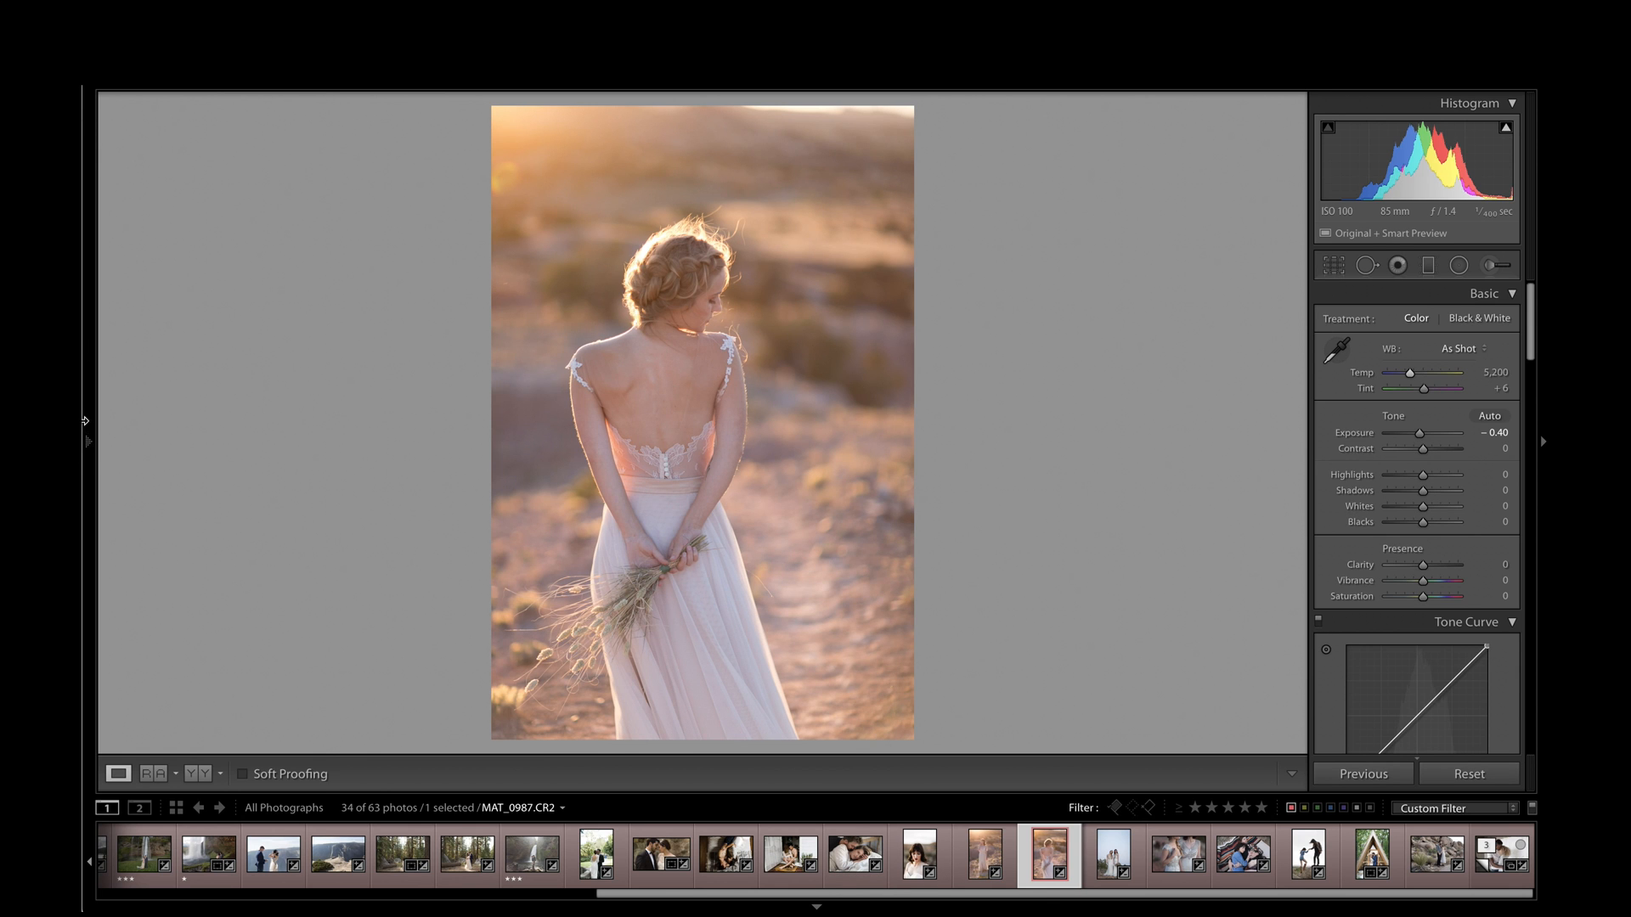
mouse_move(88, 441)
left_click(226, 492)
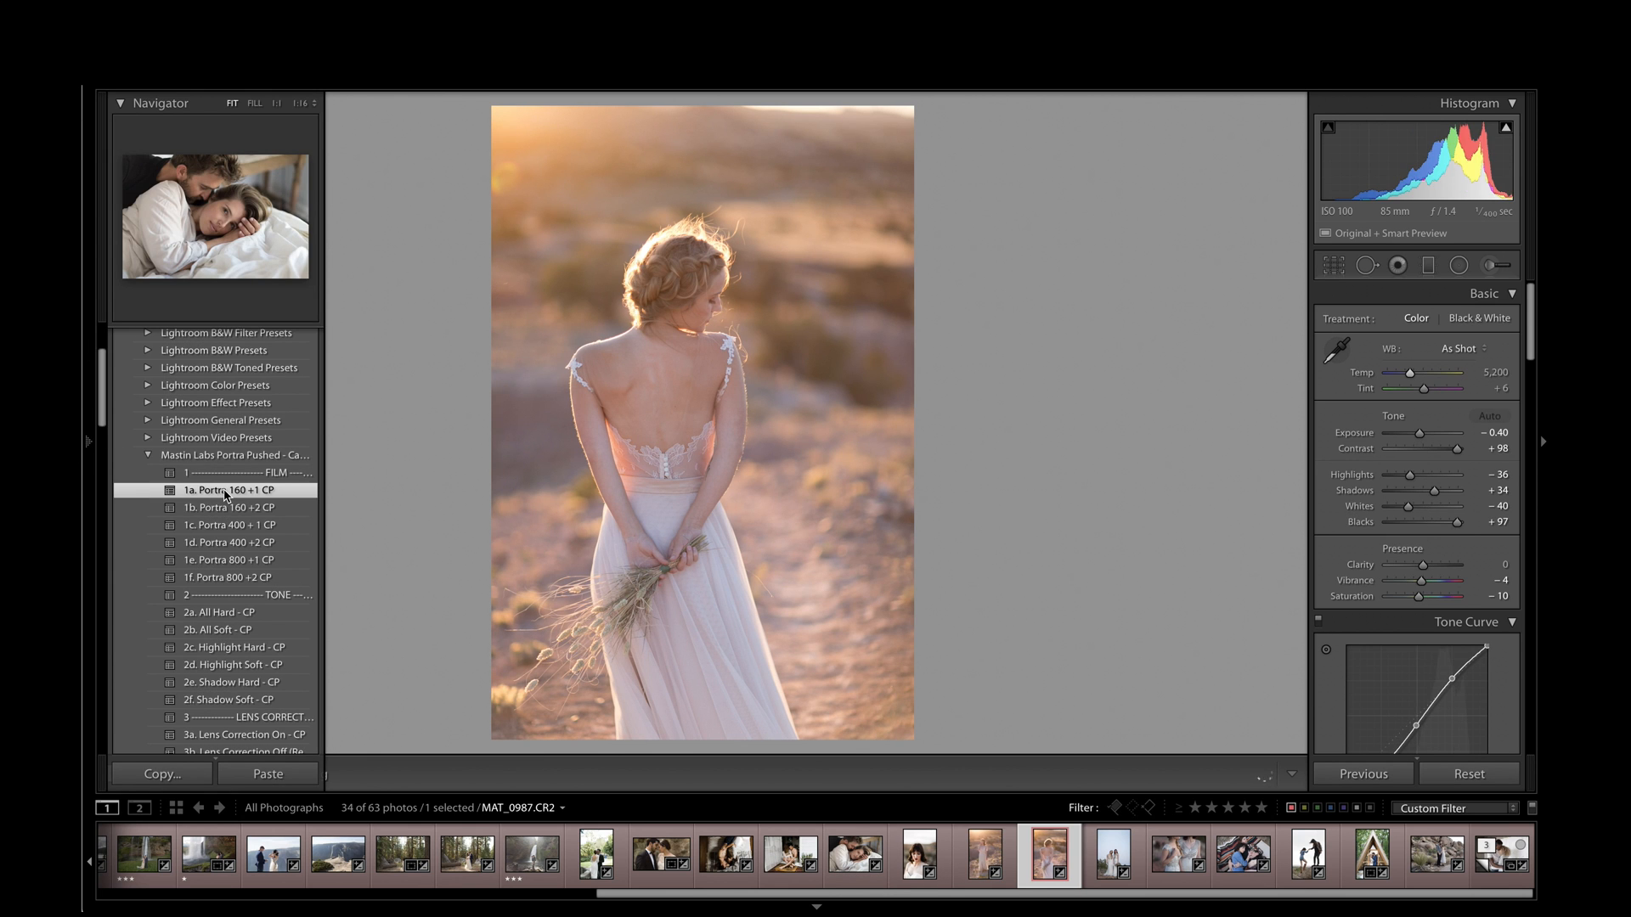
left_click(225, 509)
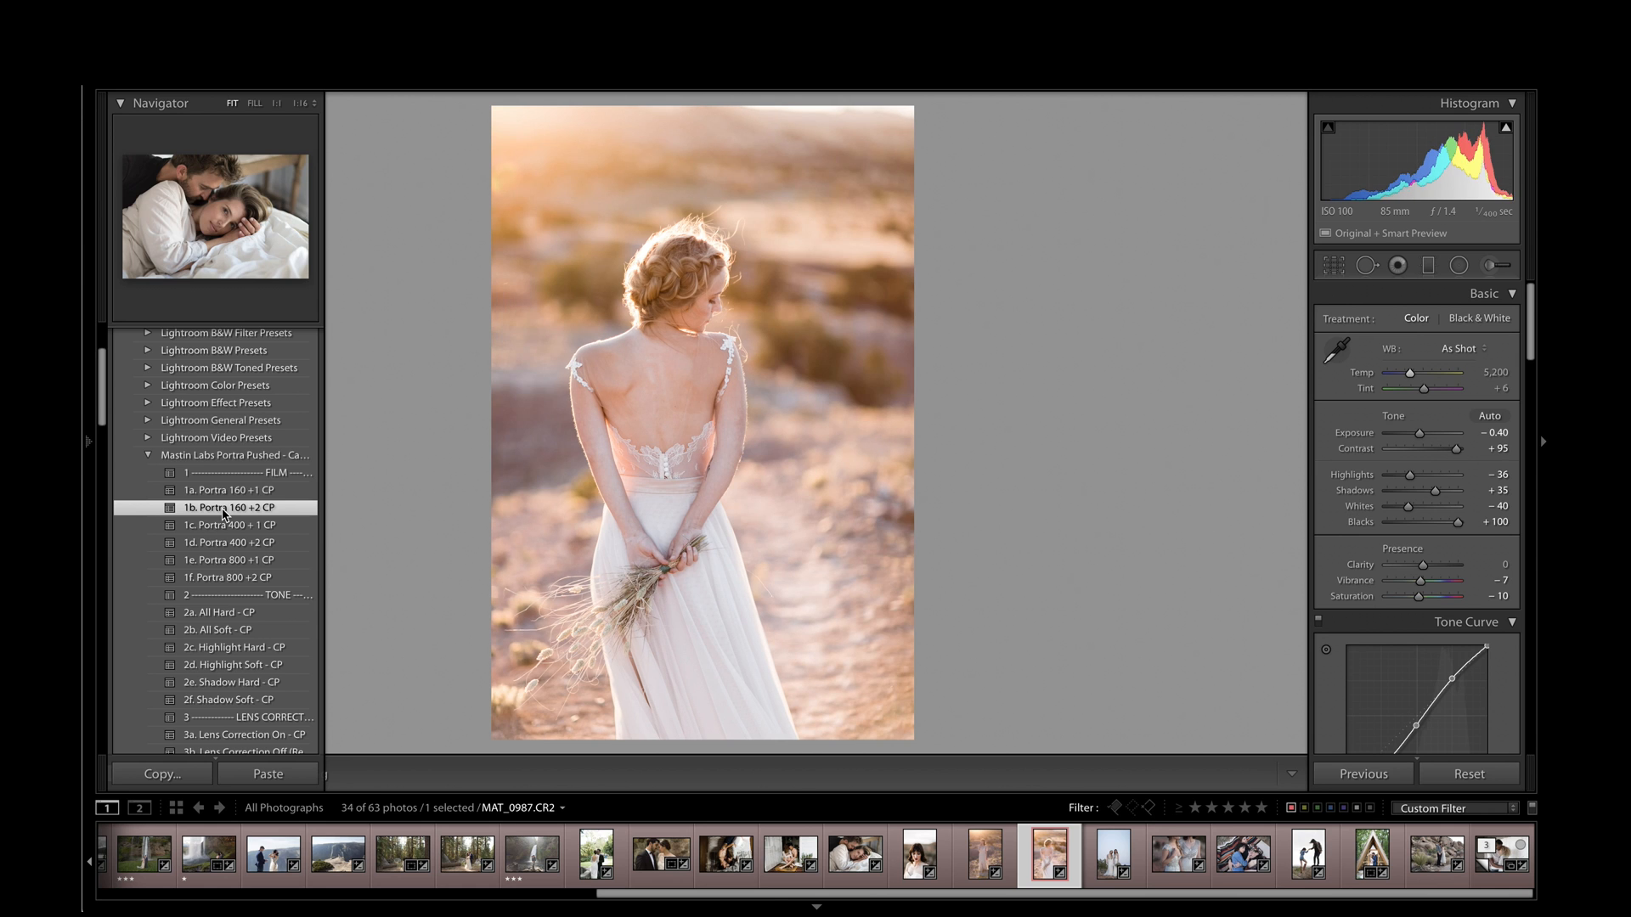
Step: Try the All Hard and Highlight Hard tone presets on the sunset bride photo and settle on Highlight Soft - CP
left_click(229, 615)
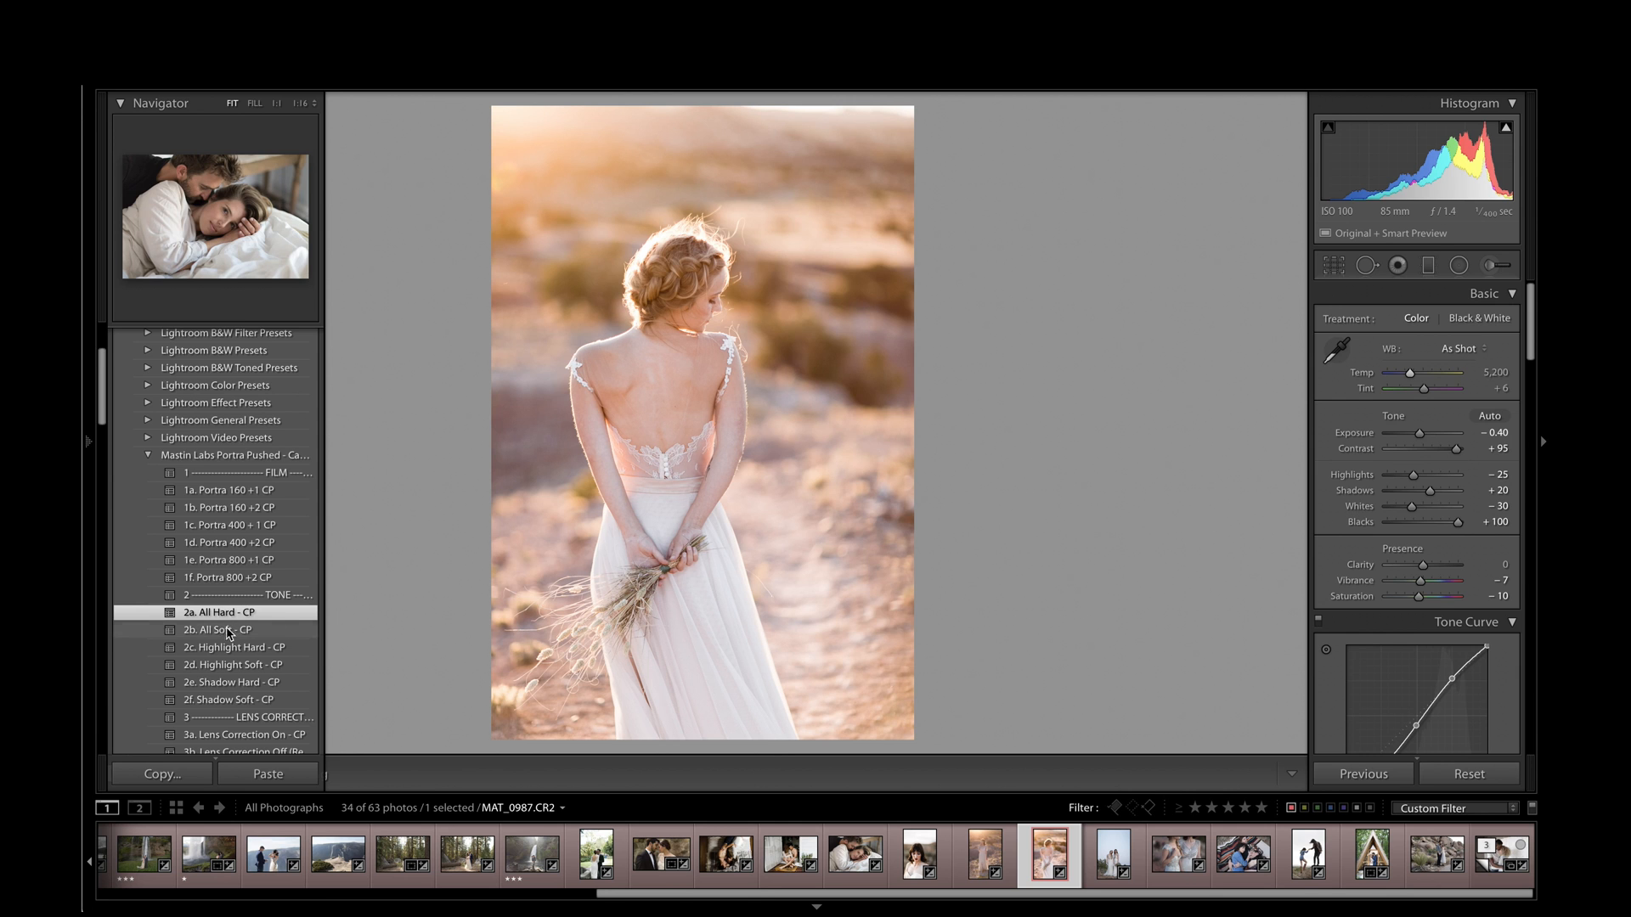
left_click(231, 651)
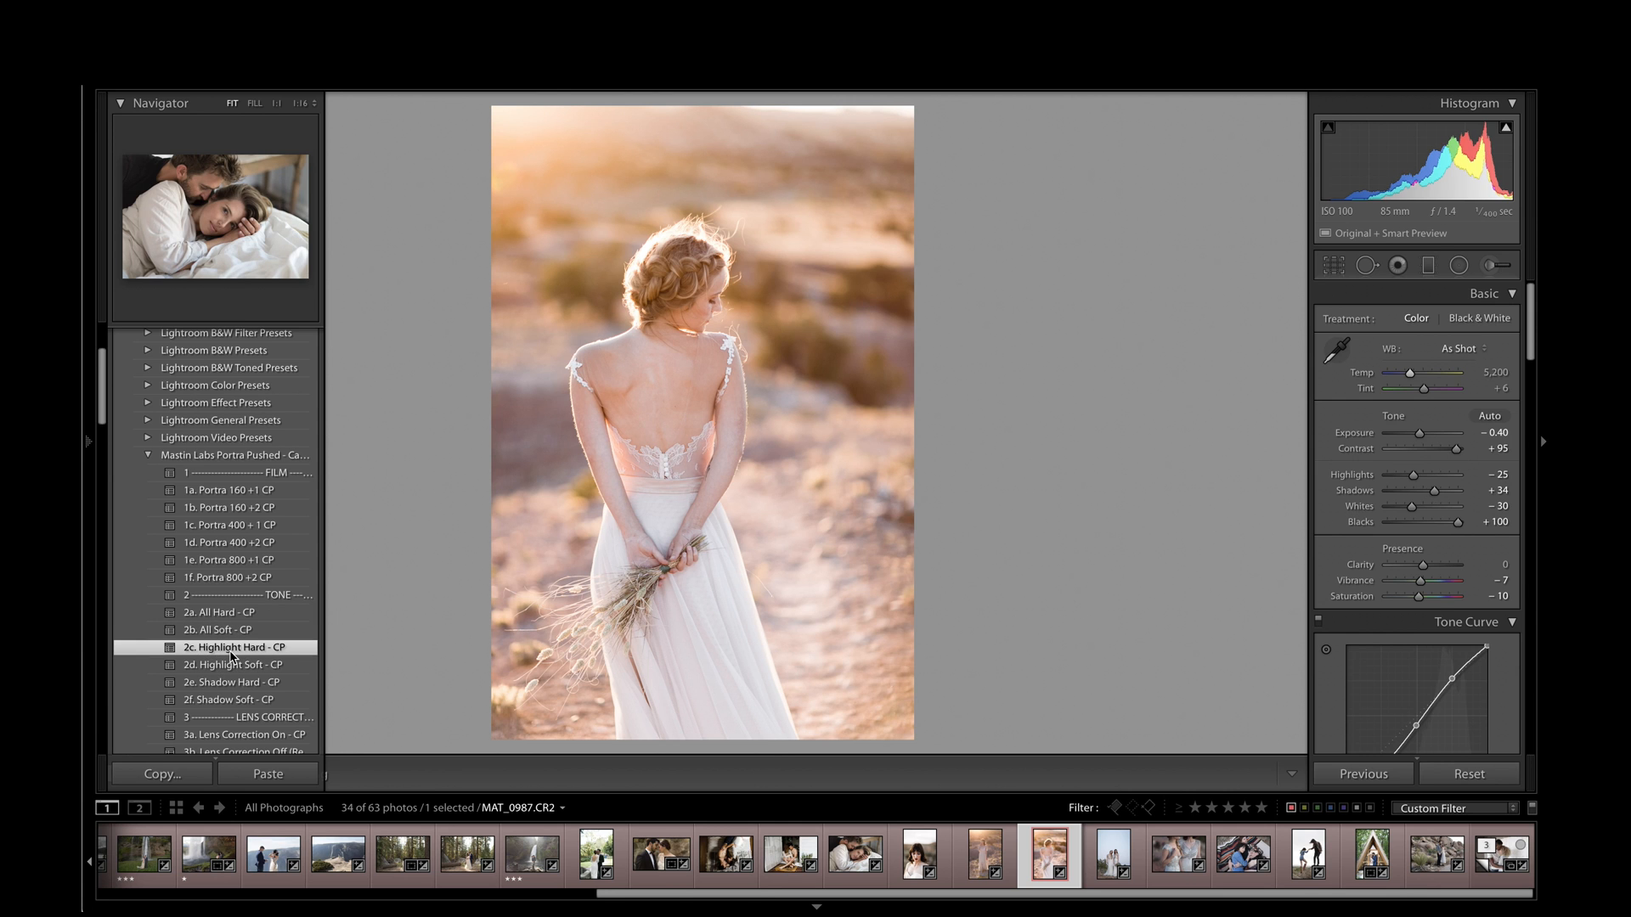
left_click(229, 664)
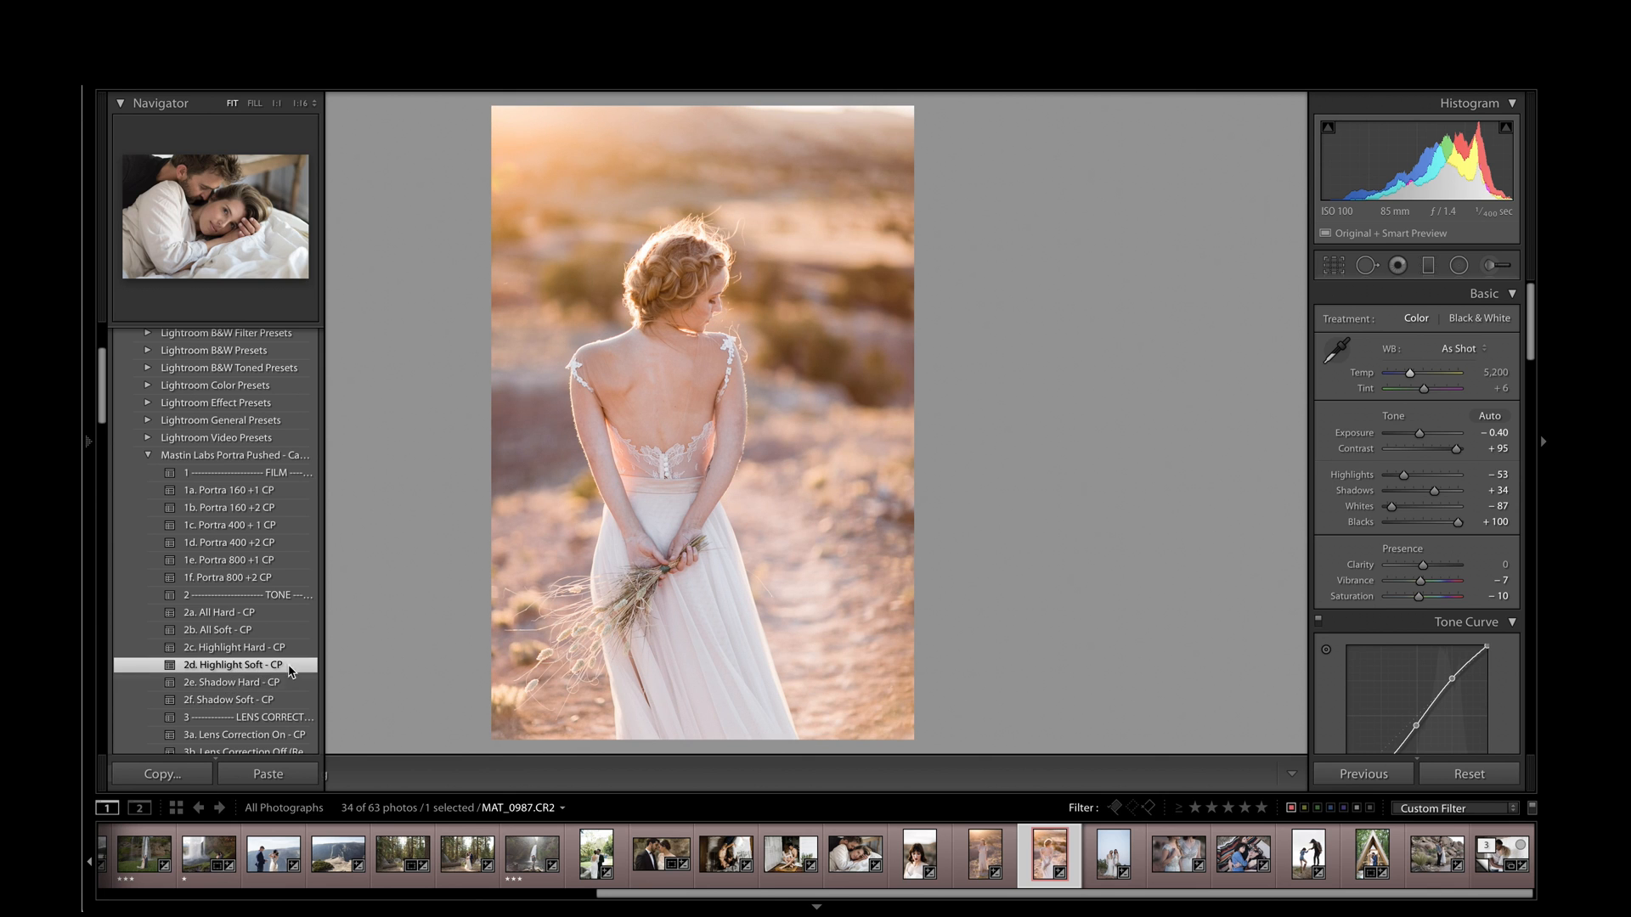
key("F7")
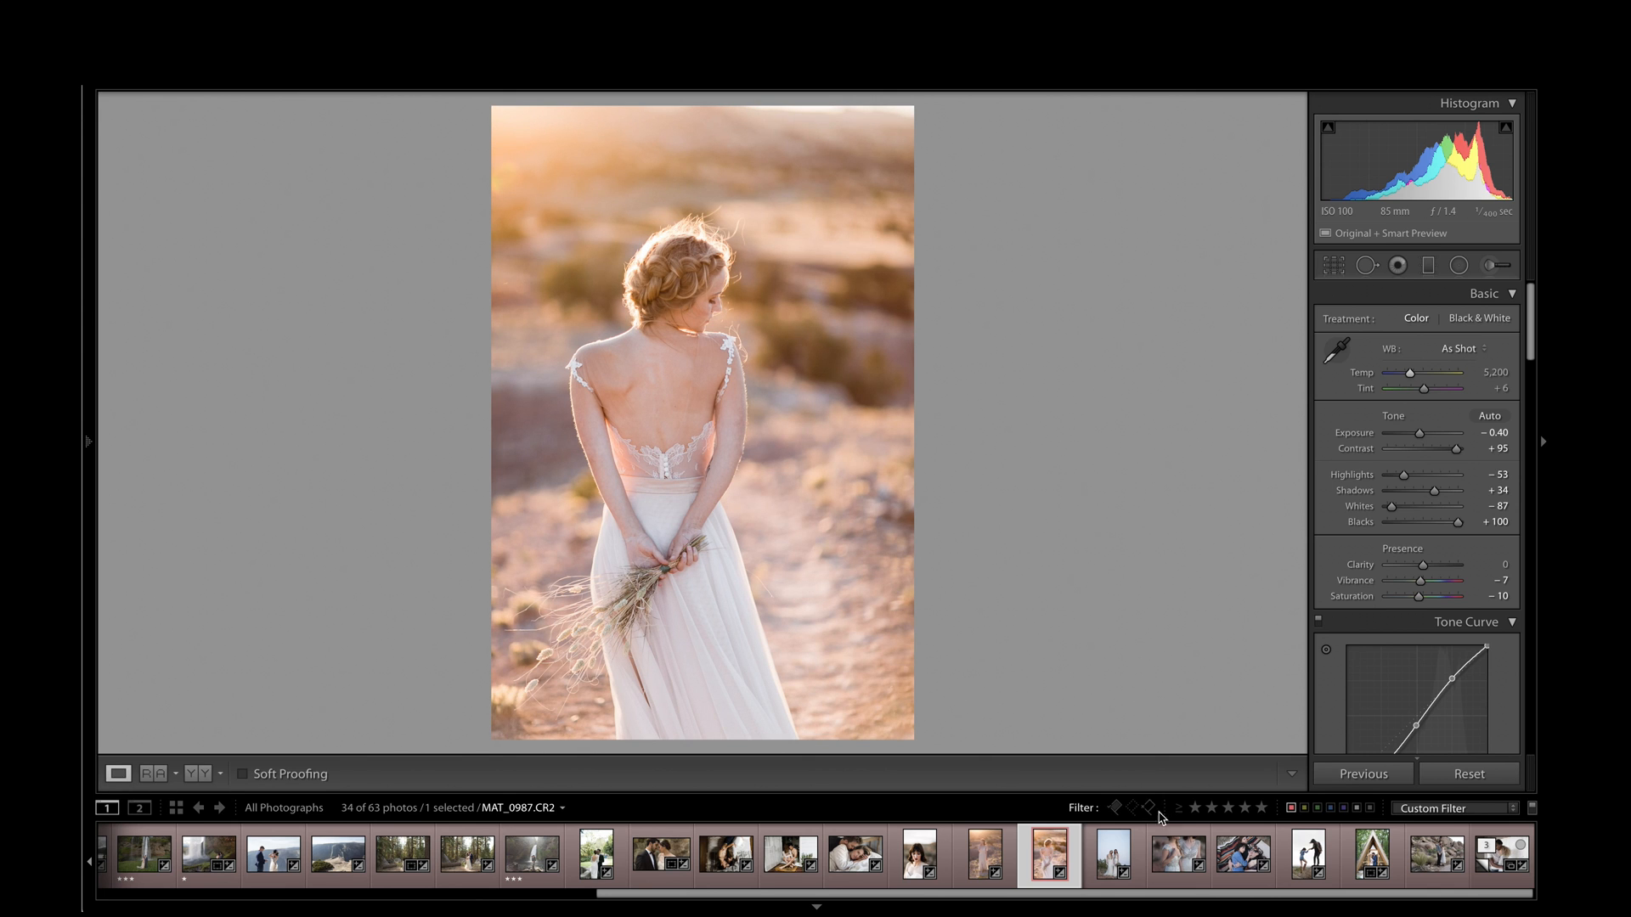
Step: Move on to the two brides' photo MAT_1155.CR2, try Portra 160 +1 CP, and settle on Portra 160 +2 CP
key("Right")
mouse_move(85, 458)
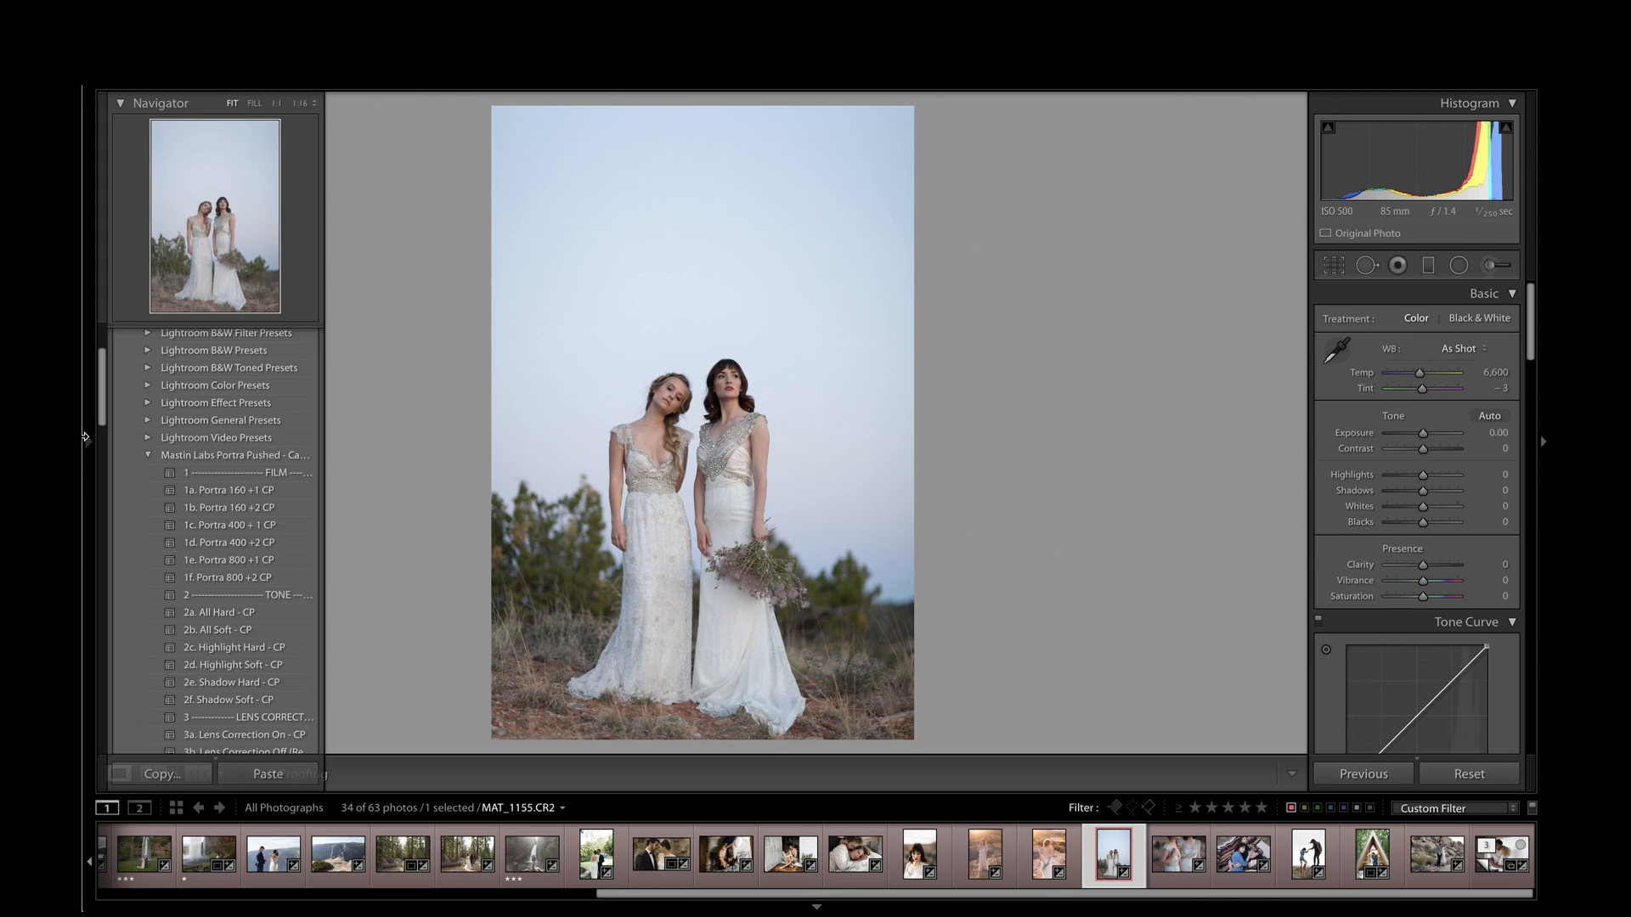
left_click(213, 488)
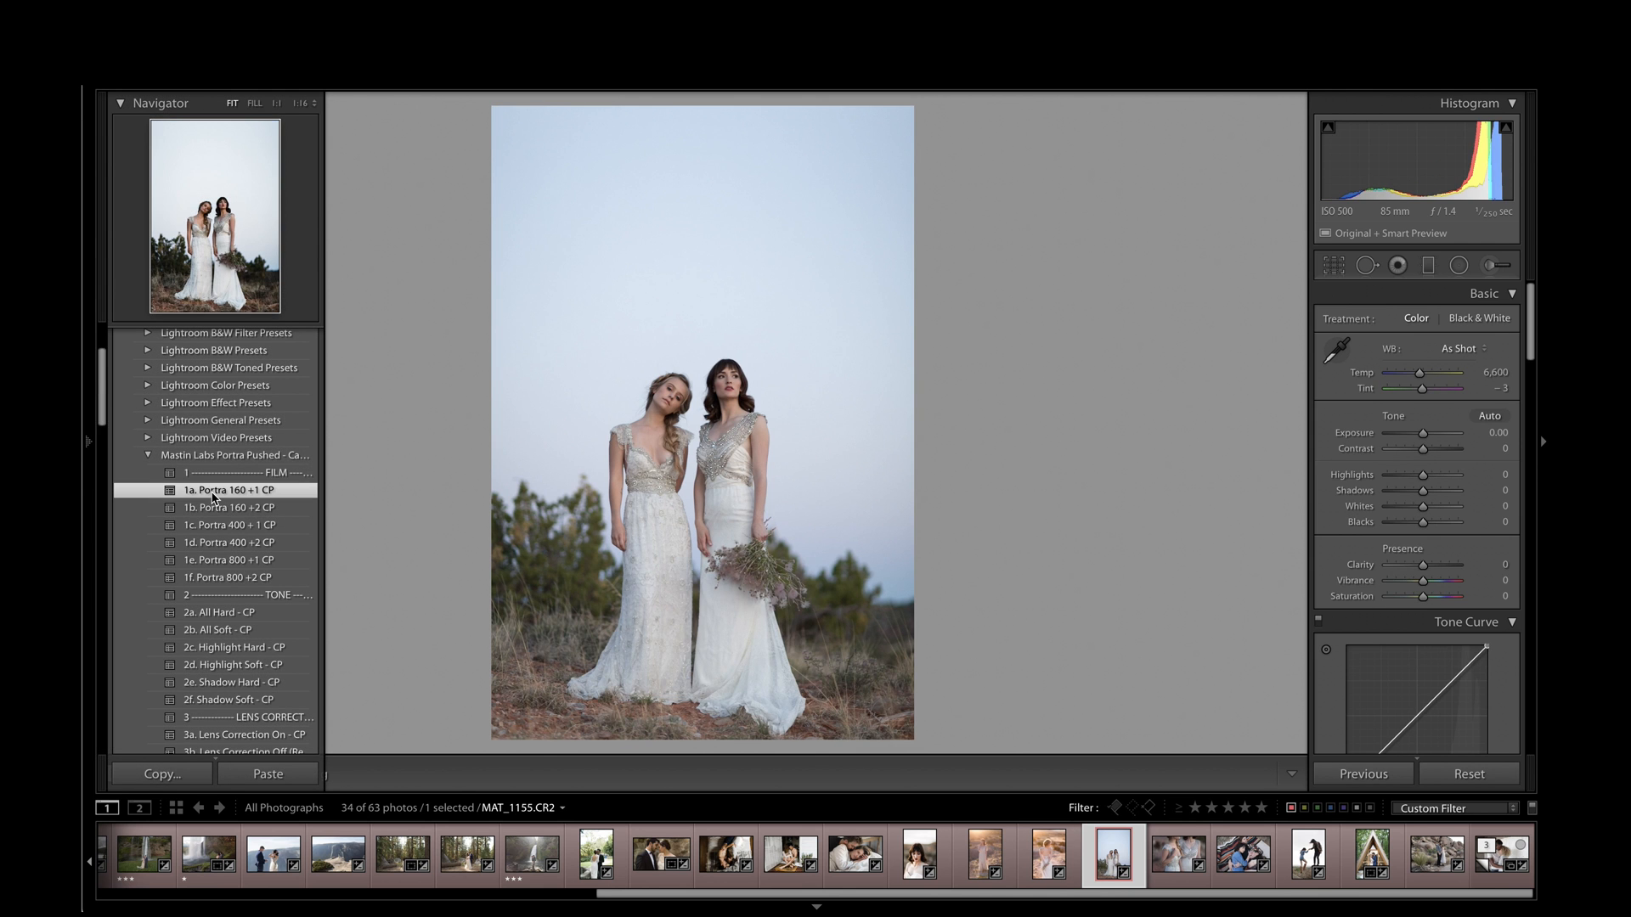
left_click(213, 508)
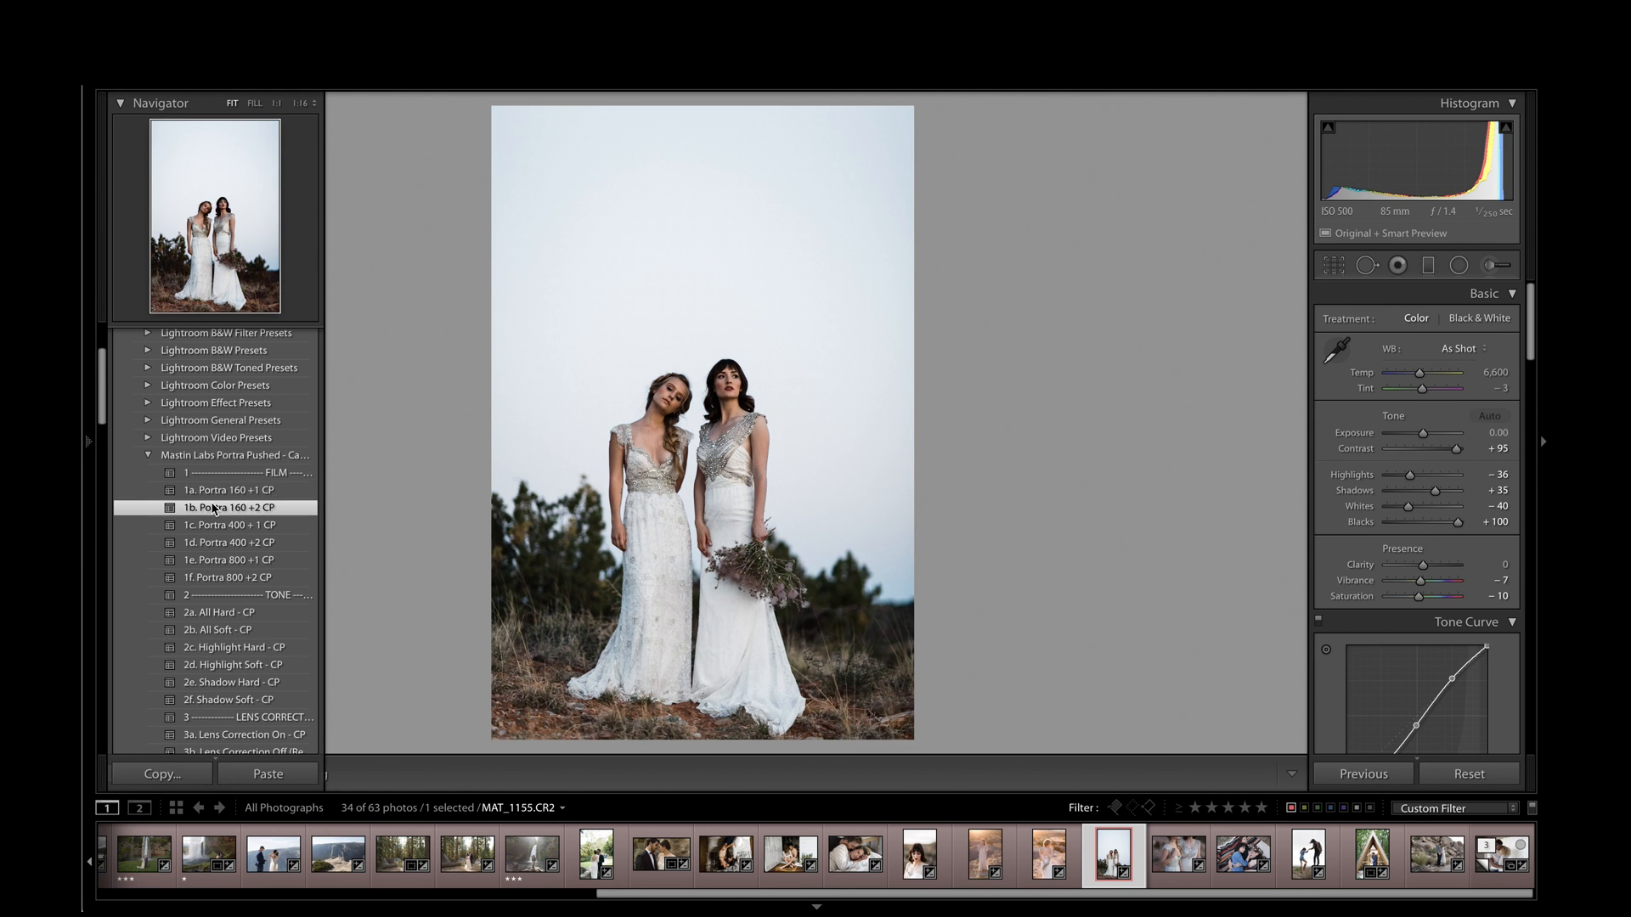
Step: Raise the two brides' photo exposure to +0.20 and sample its white balance from the white dress
key("equal")
key("equal")
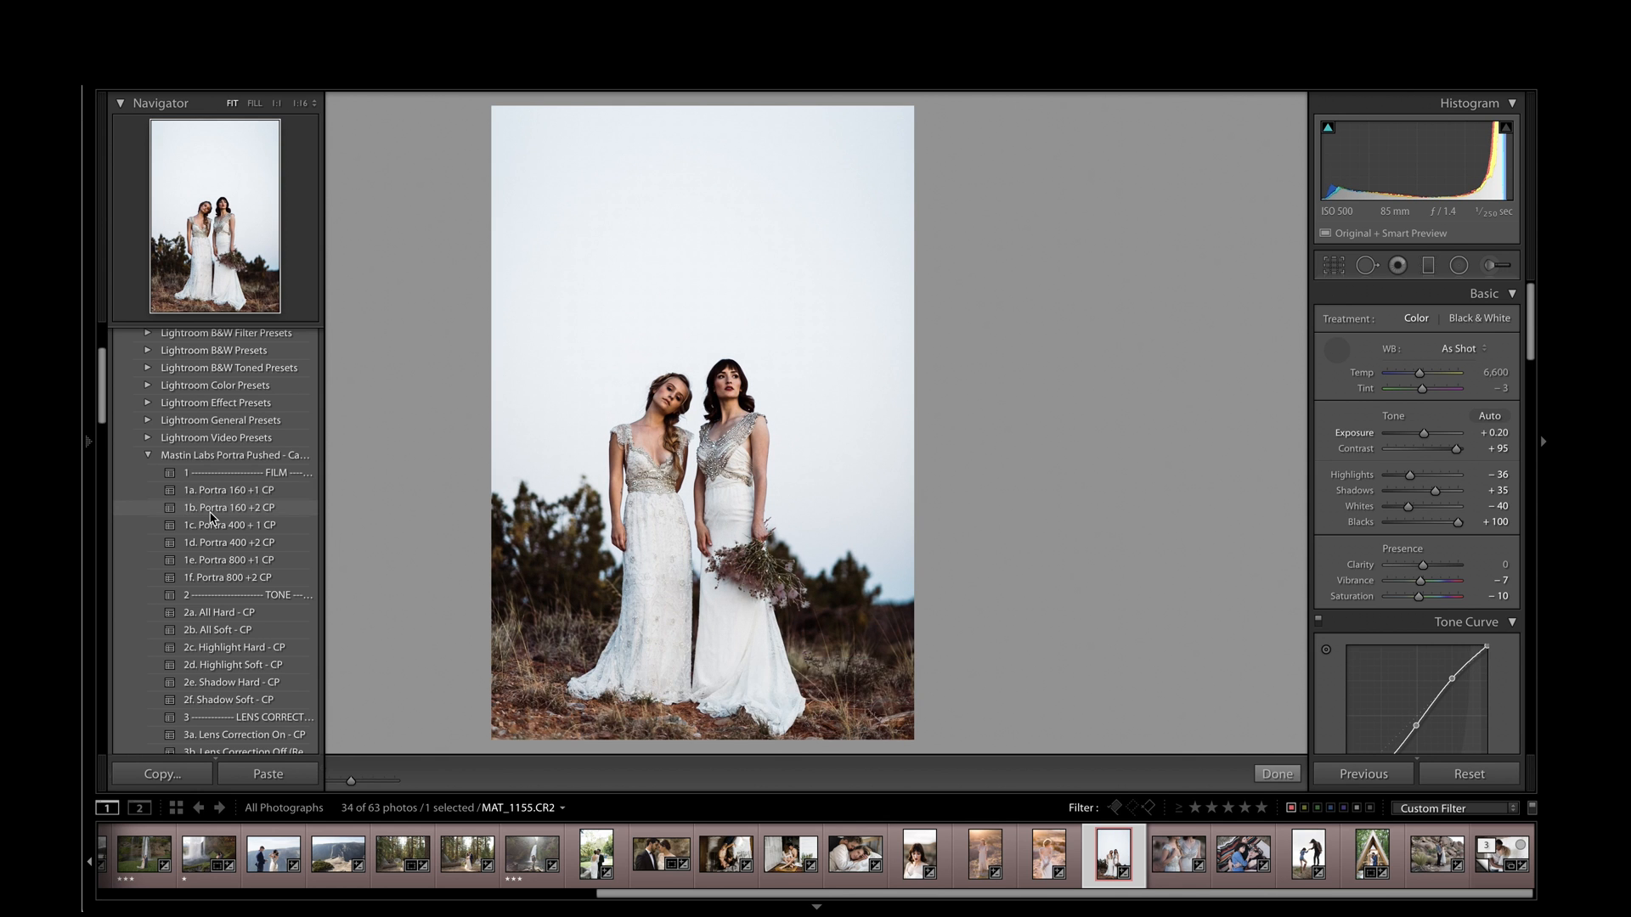
key("w")
left_click(732, 528)
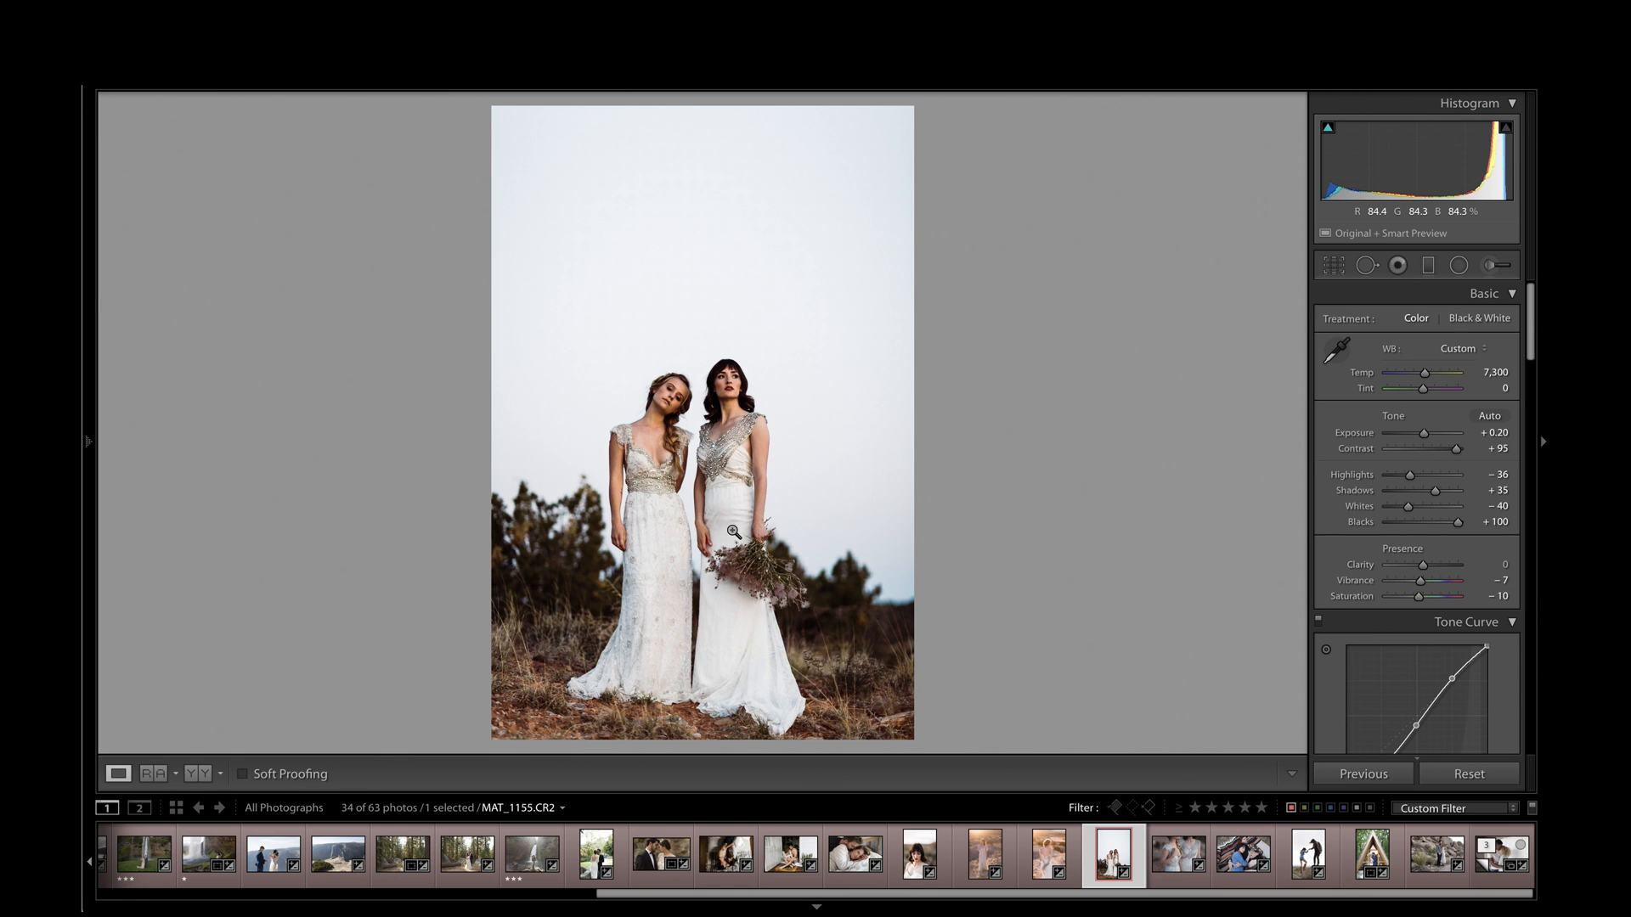
Step: Move on to the photo of the couple climbing the boulder, H28A8867.CR2, and apply the Portra 160 +1 CP film preset
key("Right")
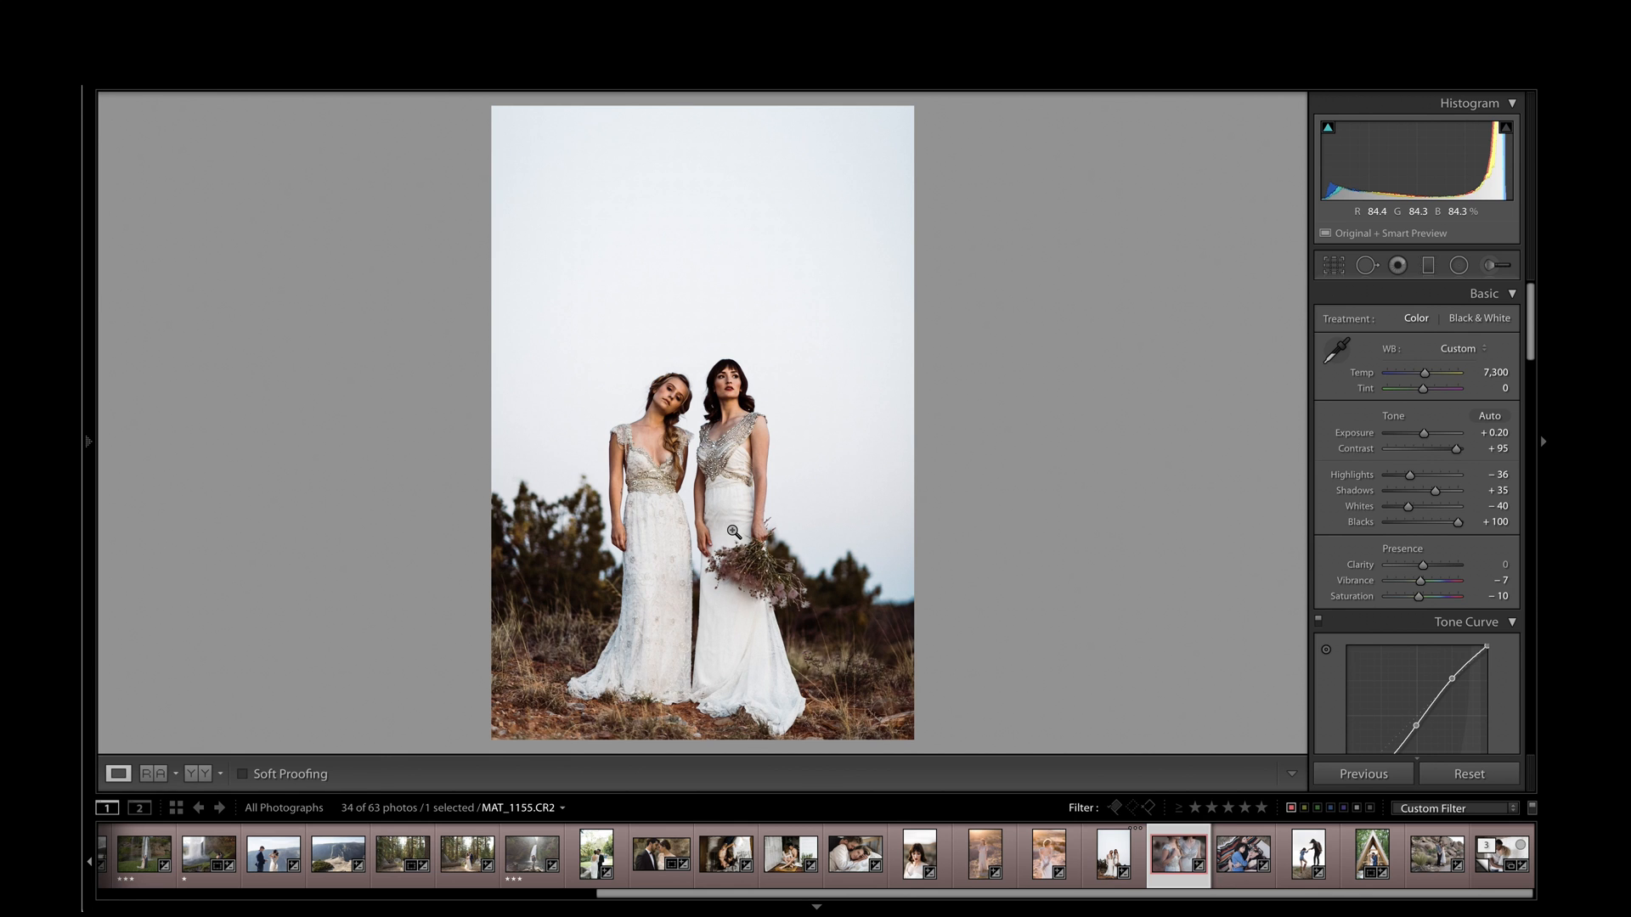
key("Right")
key("Right")
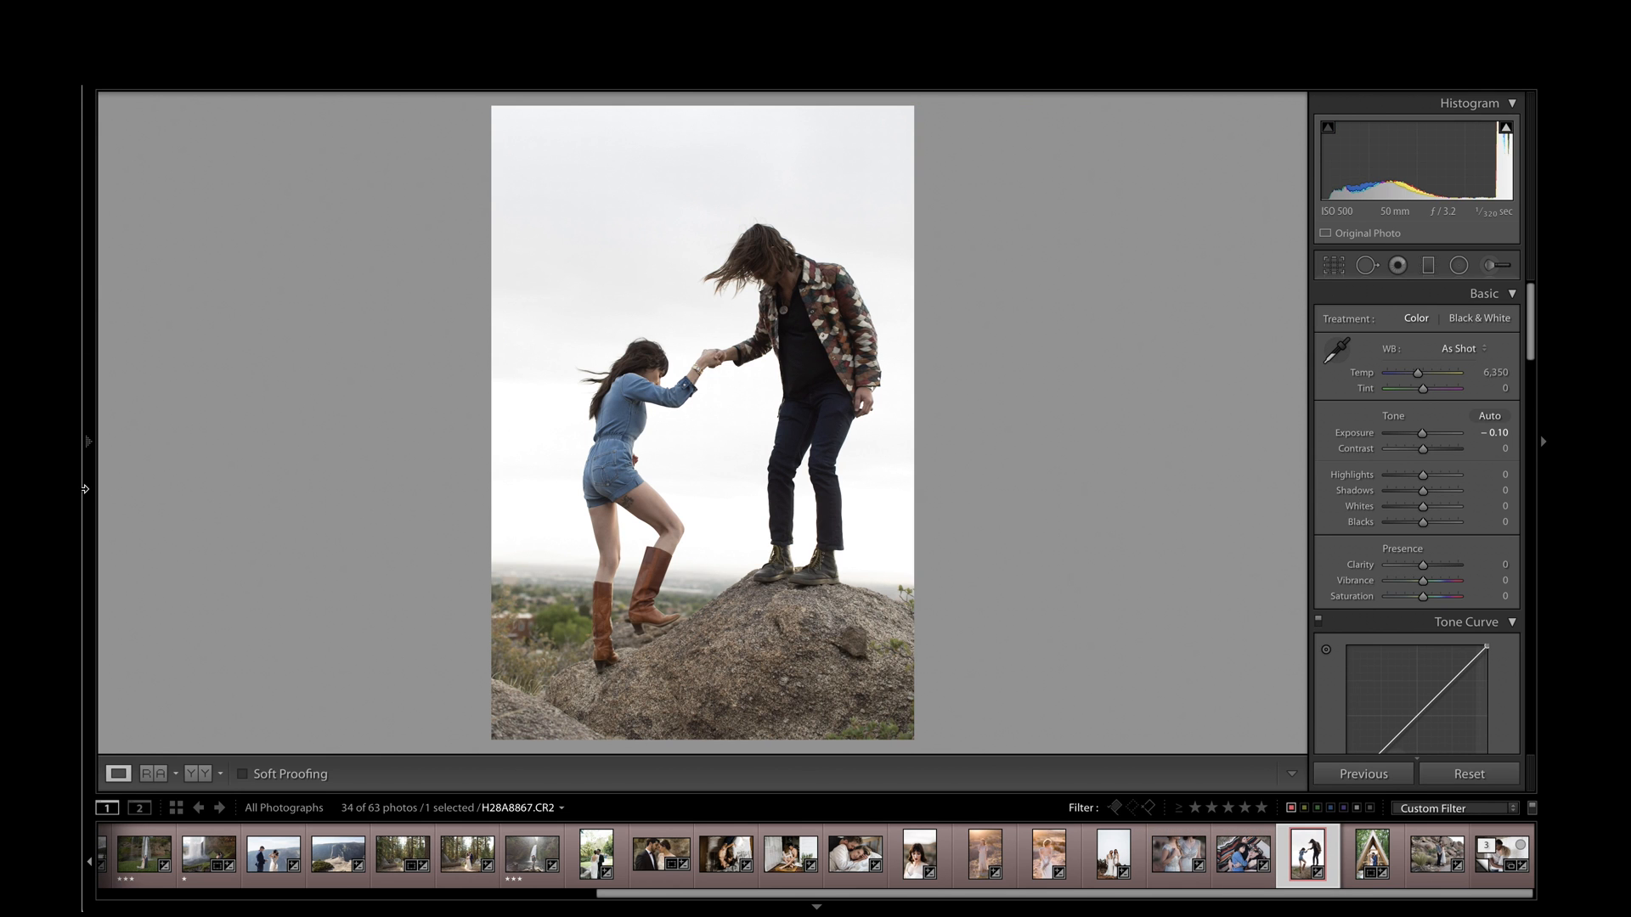
mouse_move(90, 441)
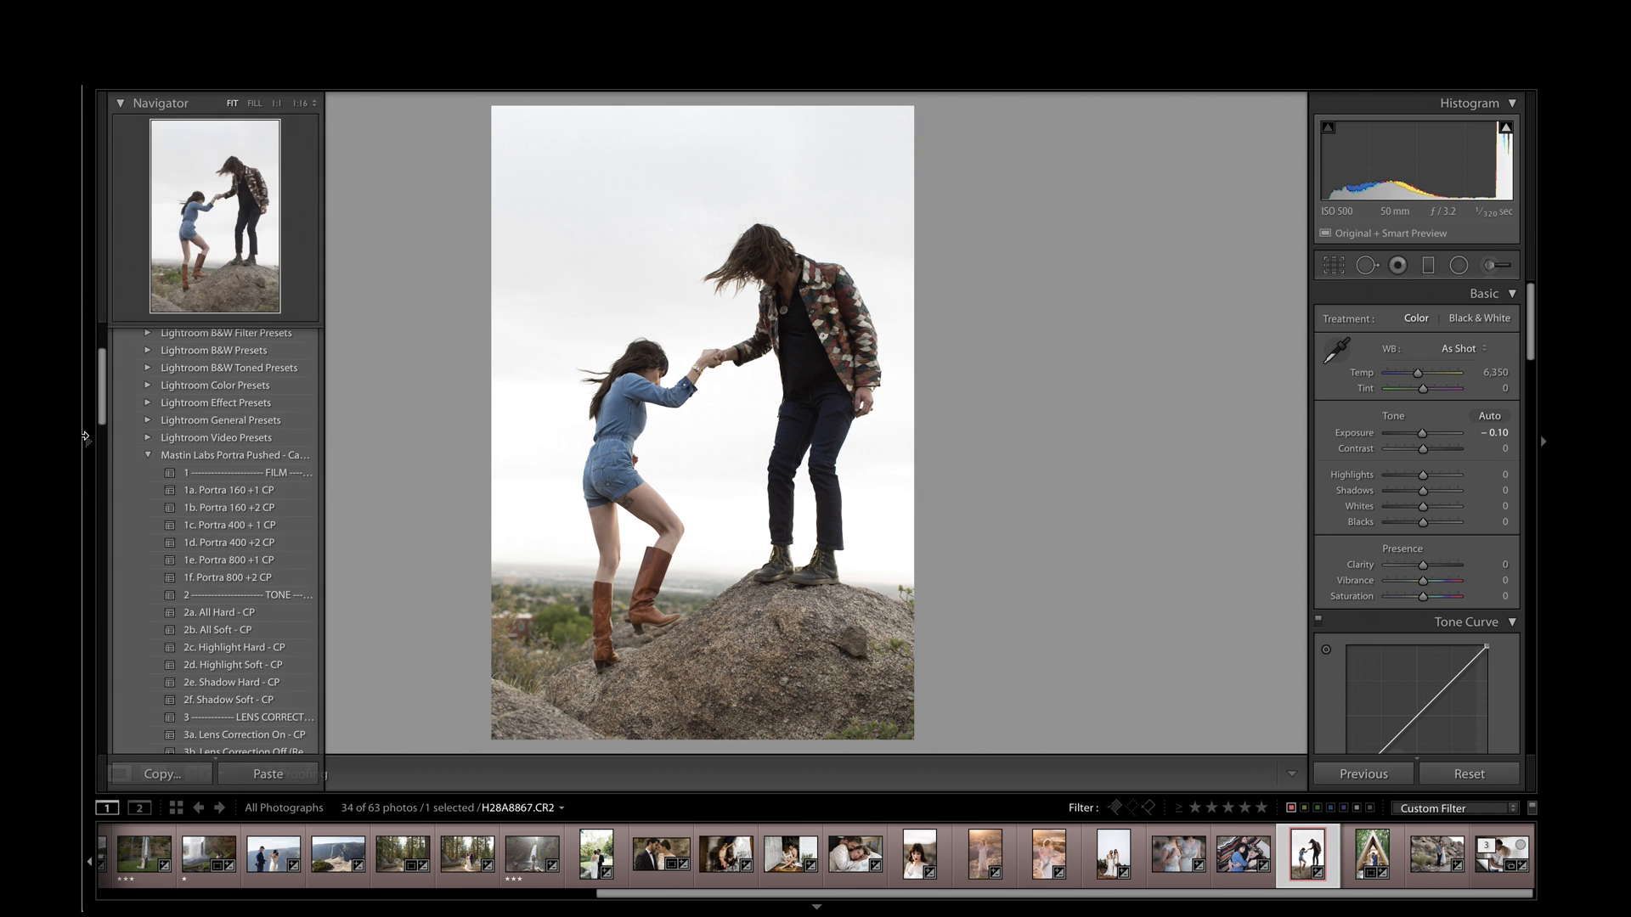
left_click(216, 490)
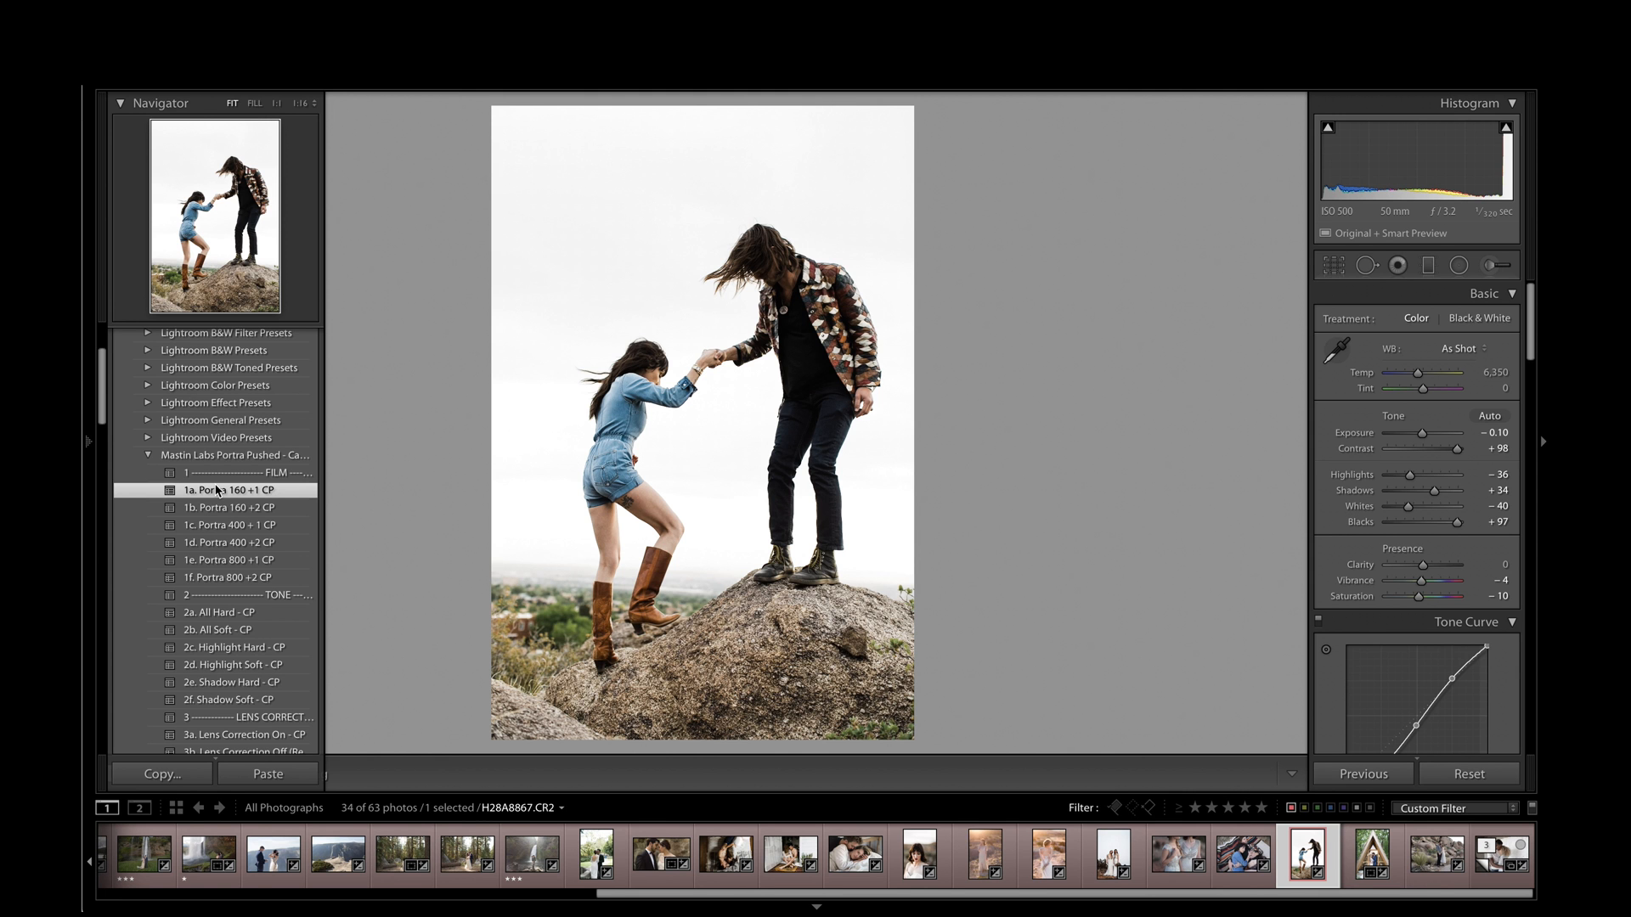
Step: Move on to the photo of the couple hugging by the white wall, H28A1209.CR2 / Copy 1, and apply Portra 160 +1 CP
key("Right")
key("Right")
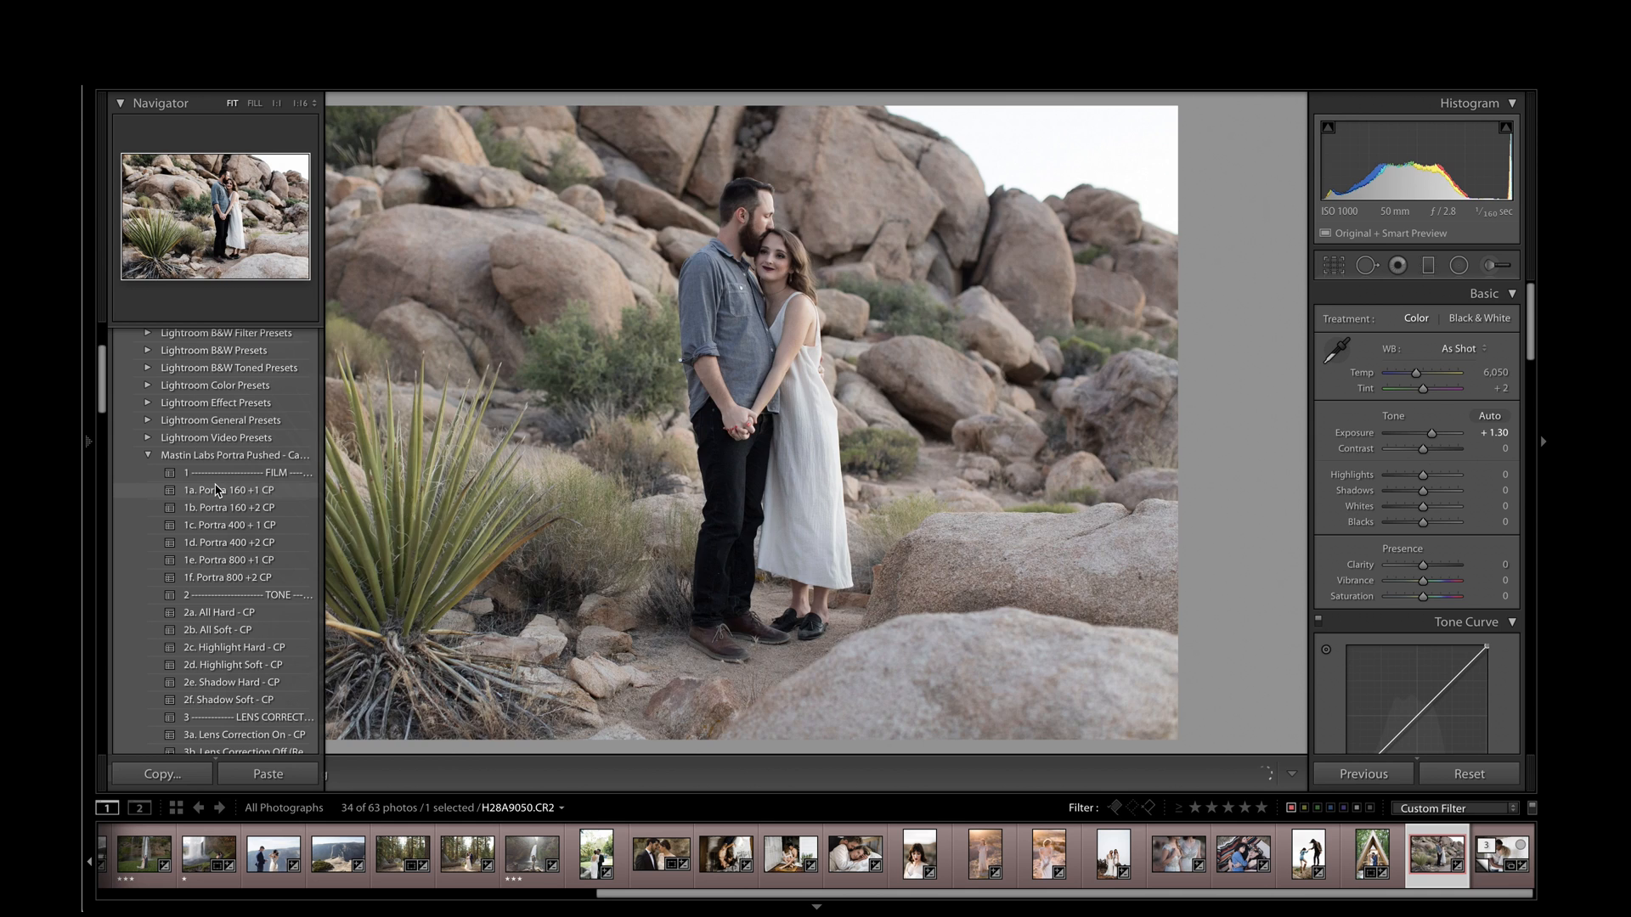
key("Right")
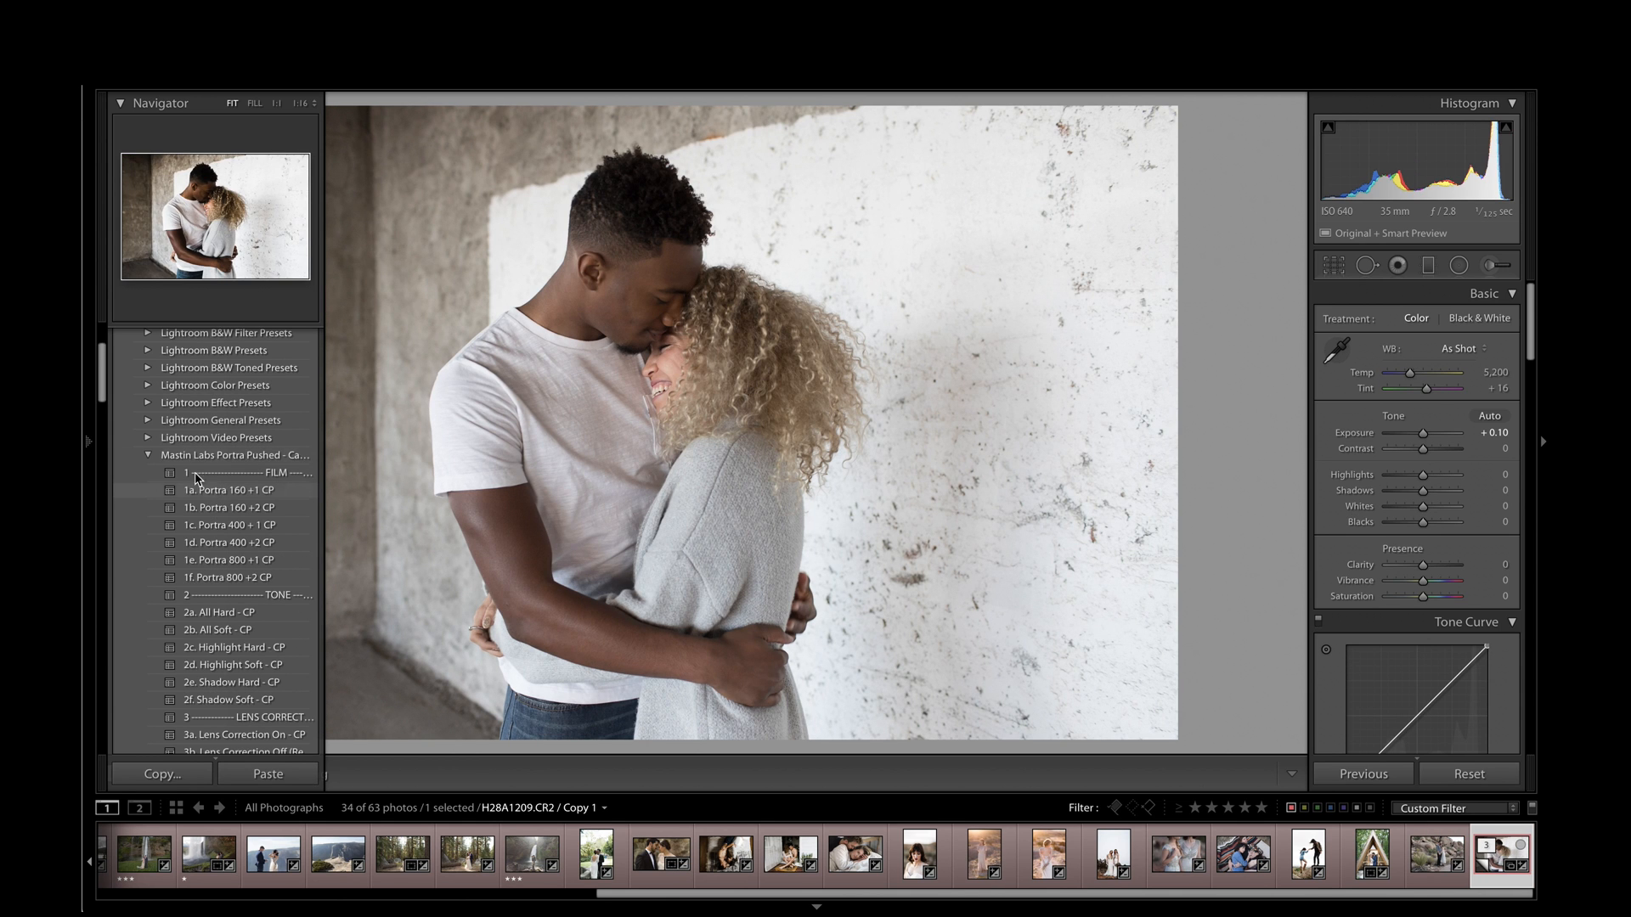
left_click(208, 490)
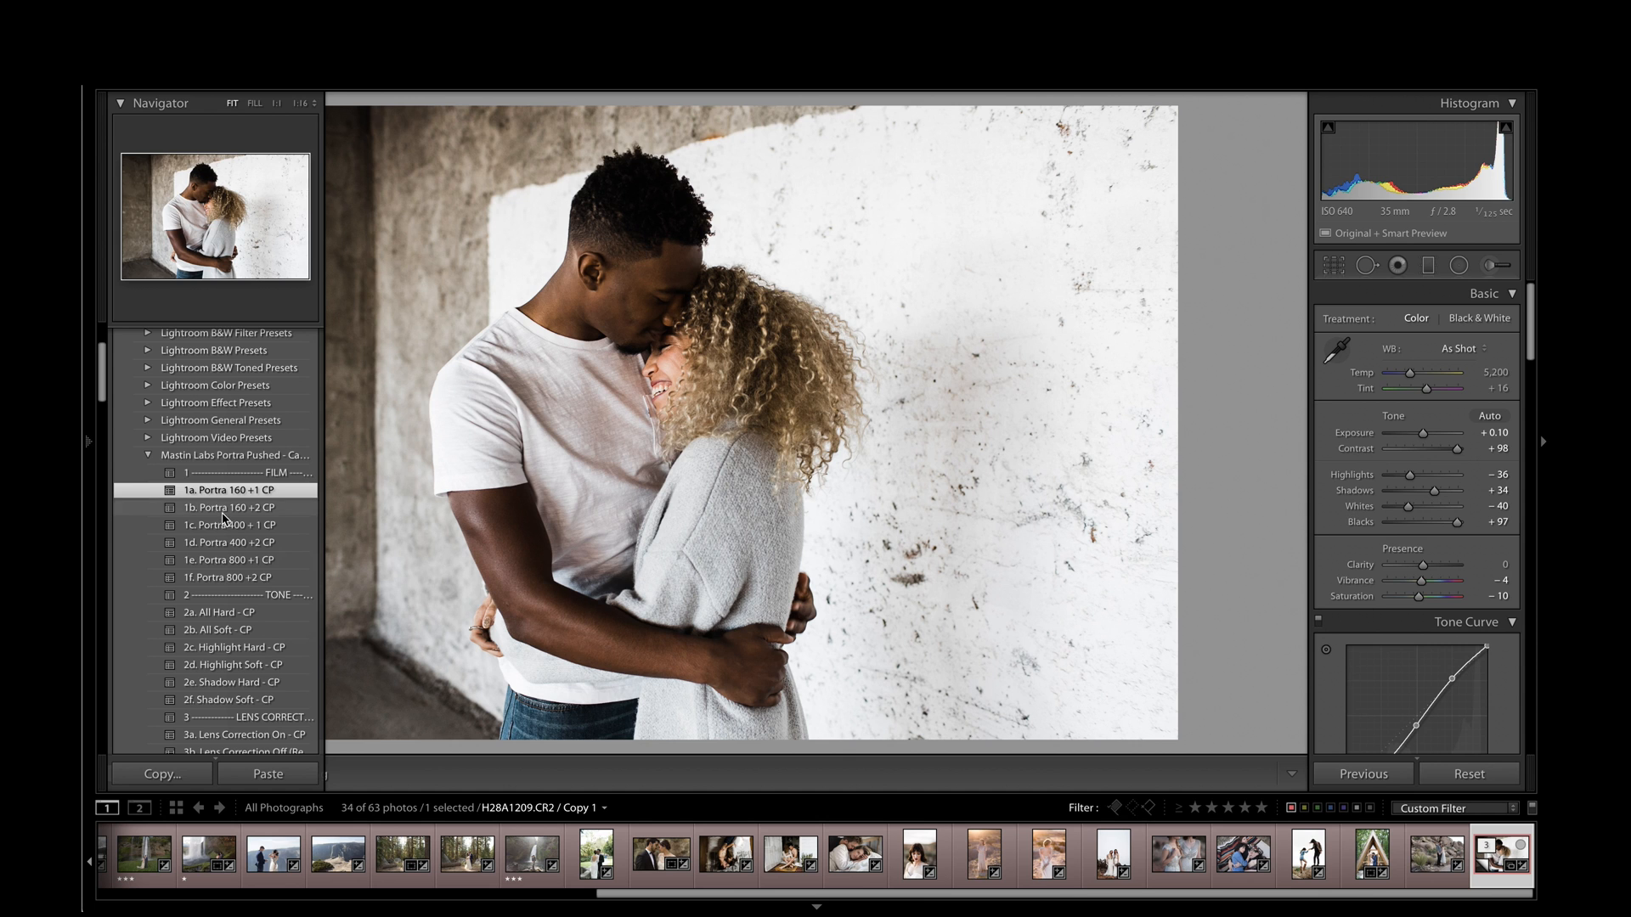
Step: Compare the Portra 160 +2, 400 +1, 400 +2, 800 +1 and 800 +2 film presets on the hugging couple and settle on Portra 800 +1 CP
left_click(224, 513)
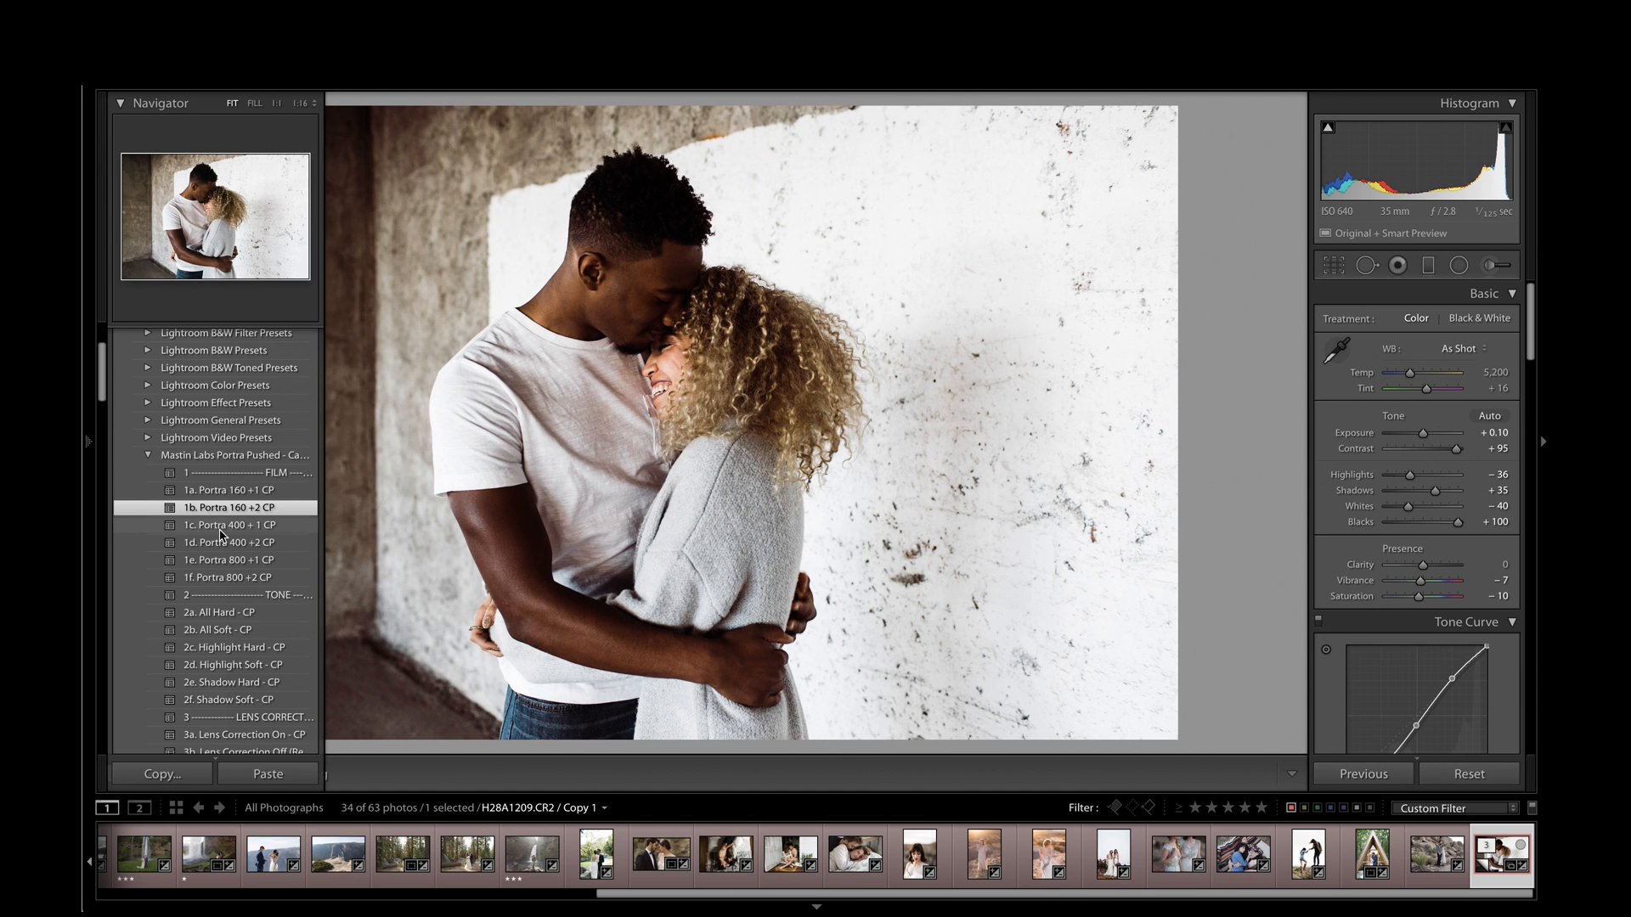
left_click(221, 531)
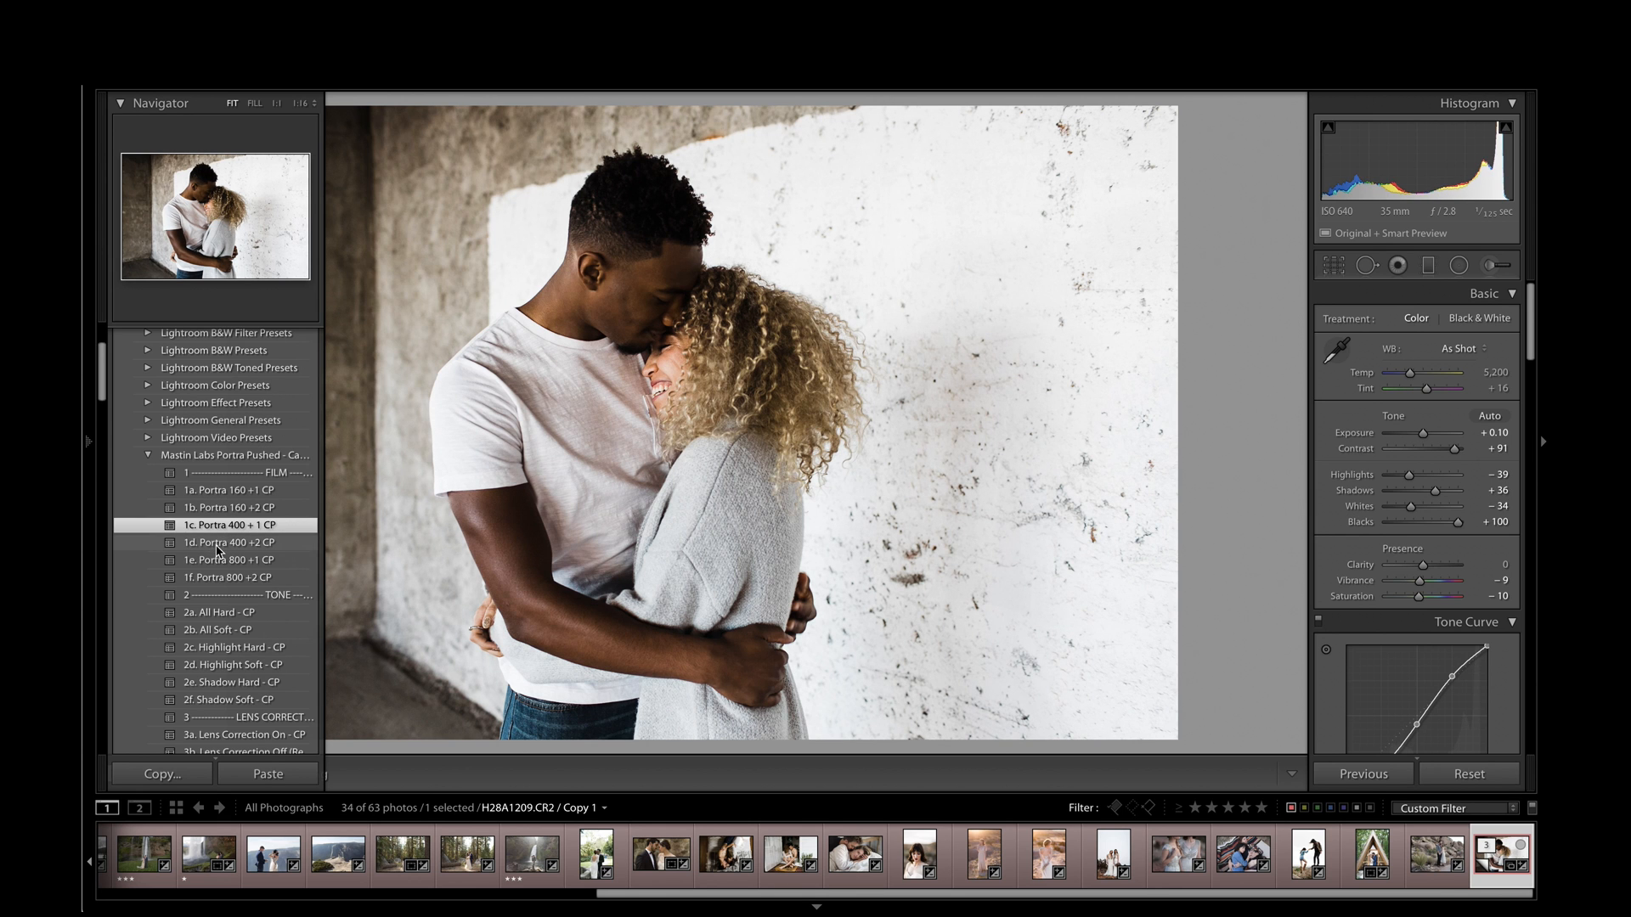
left_click(217, 552)
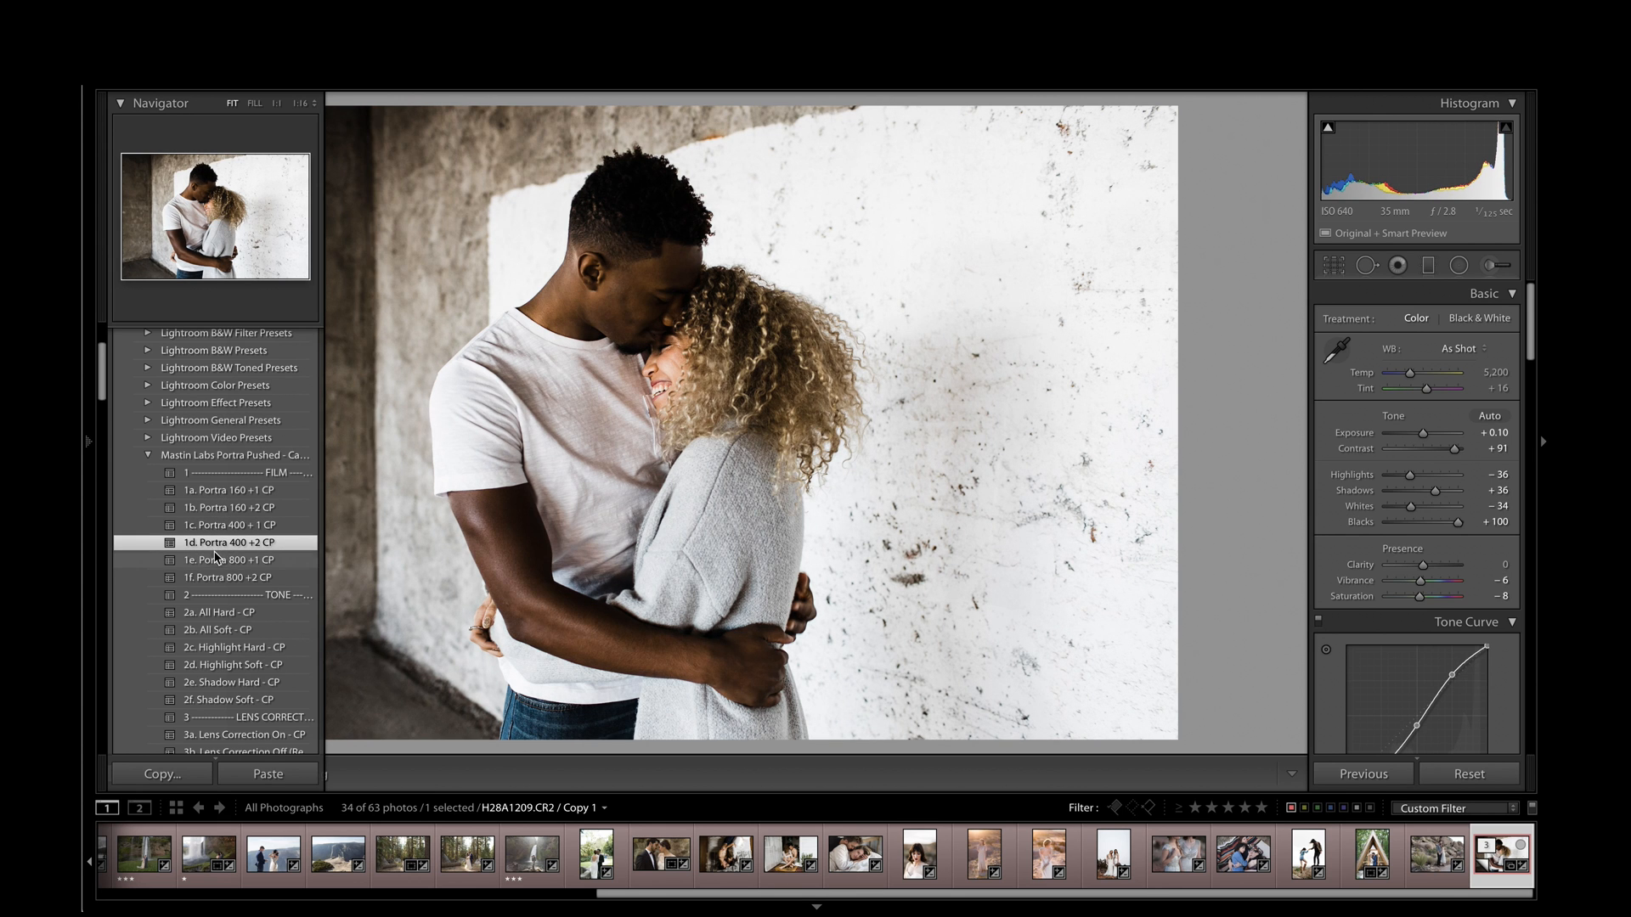
left_click(216, 562)
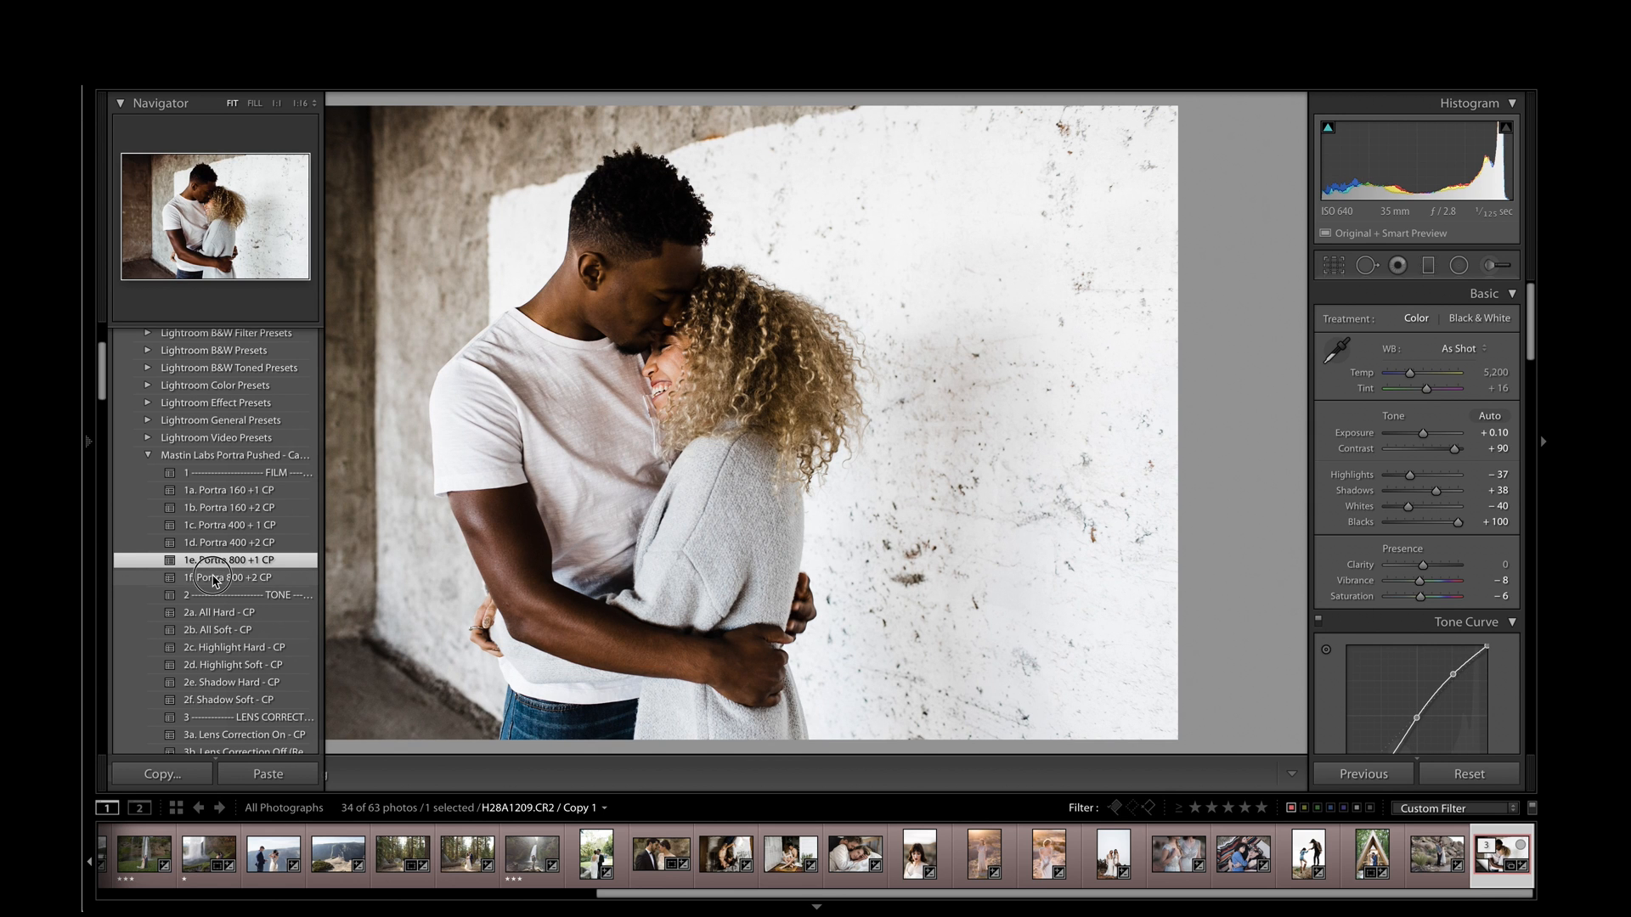
left_click(214, 579)
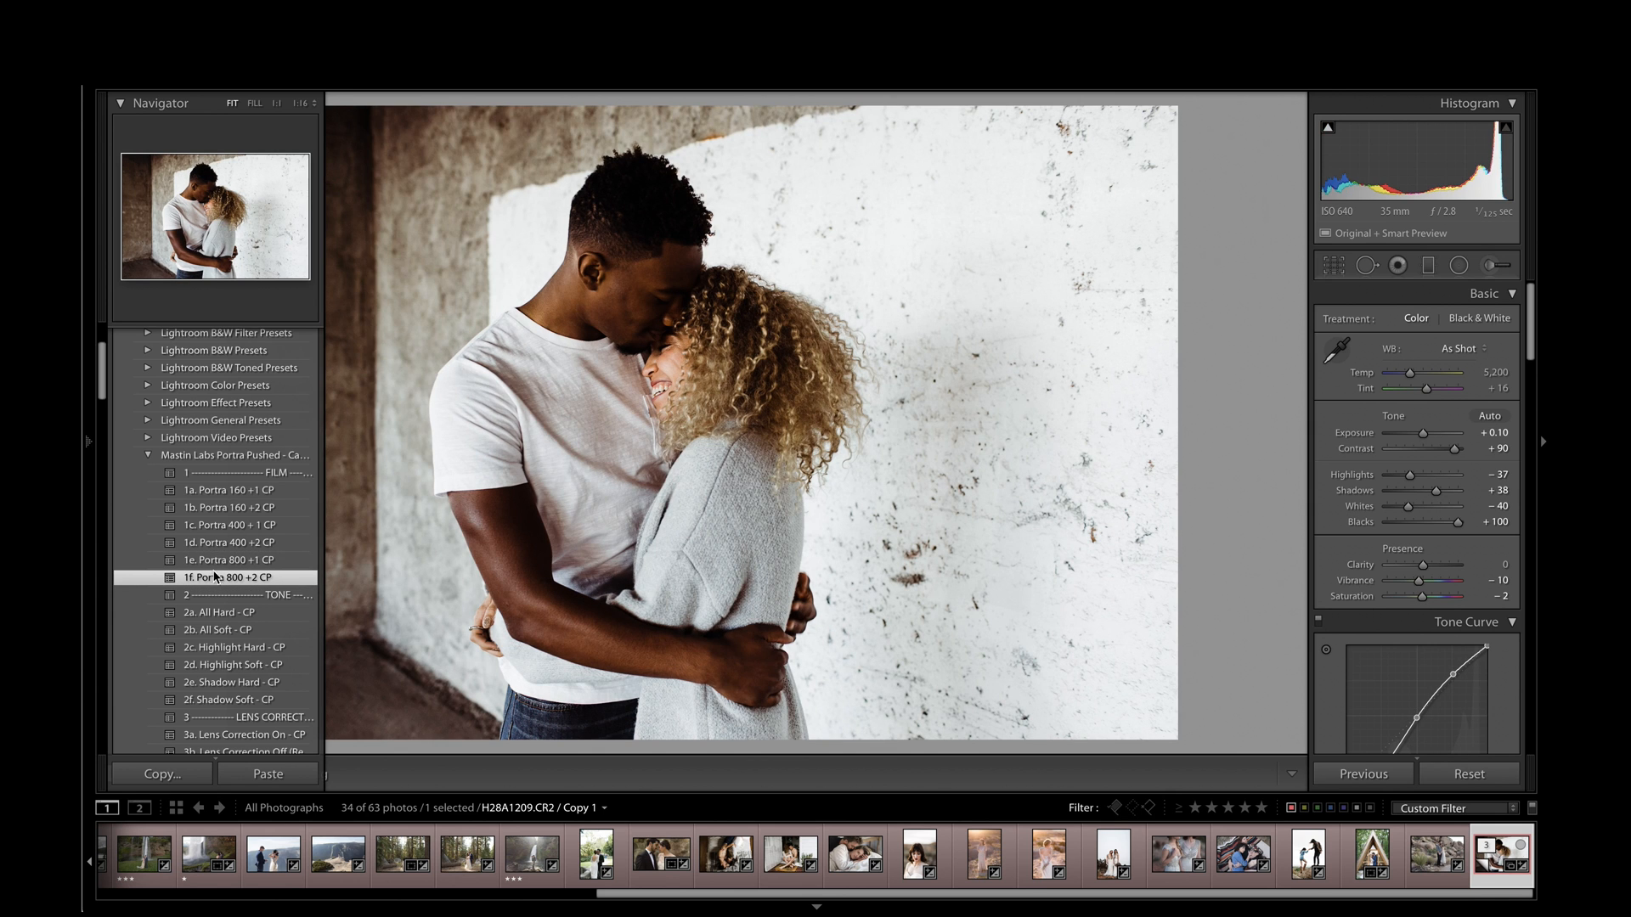
left_click(226, 559)
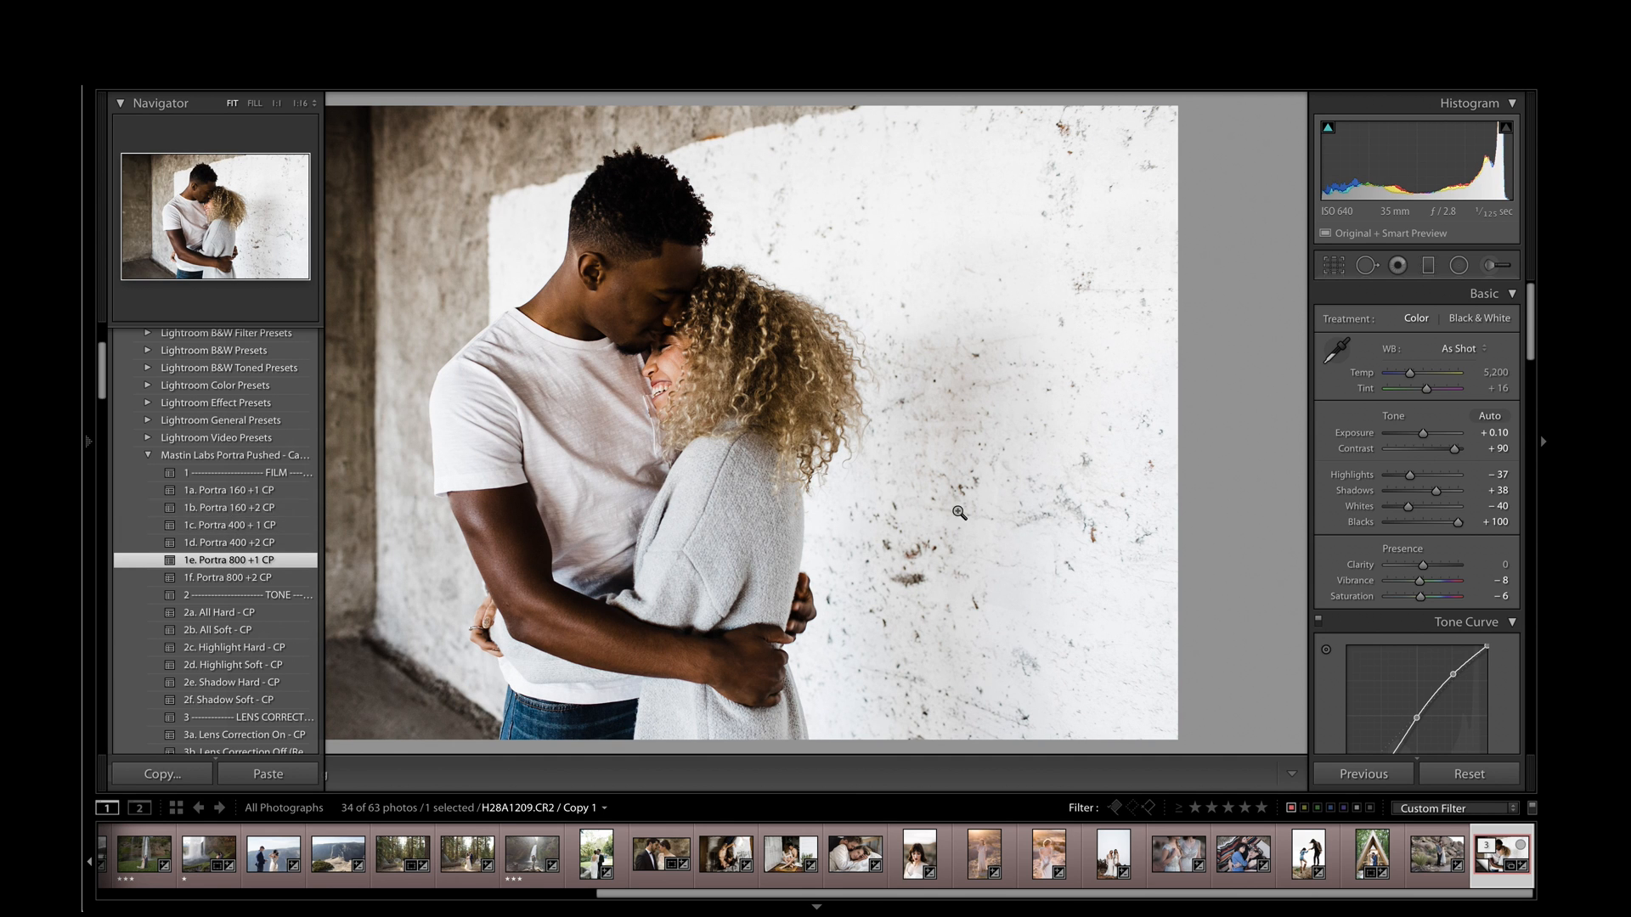
key("F7")
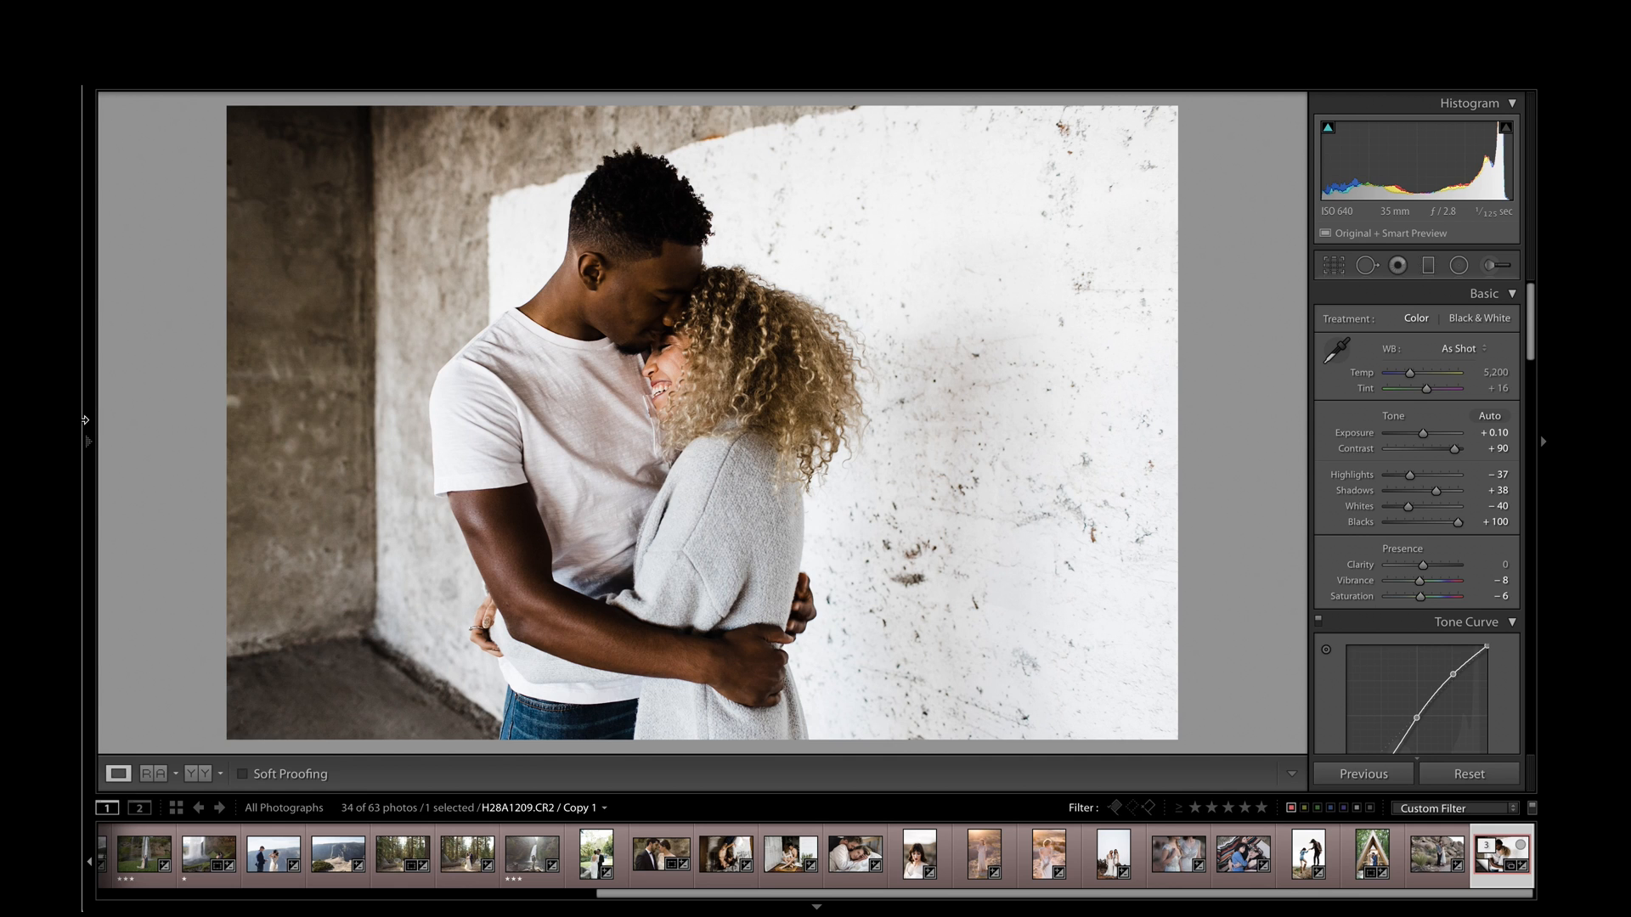
Step: Try the All Soft and All Hard tone presets on the hugging couple photo, settle on Shadow Soft - CP, and view the whole image
mouse_move(85, 441)
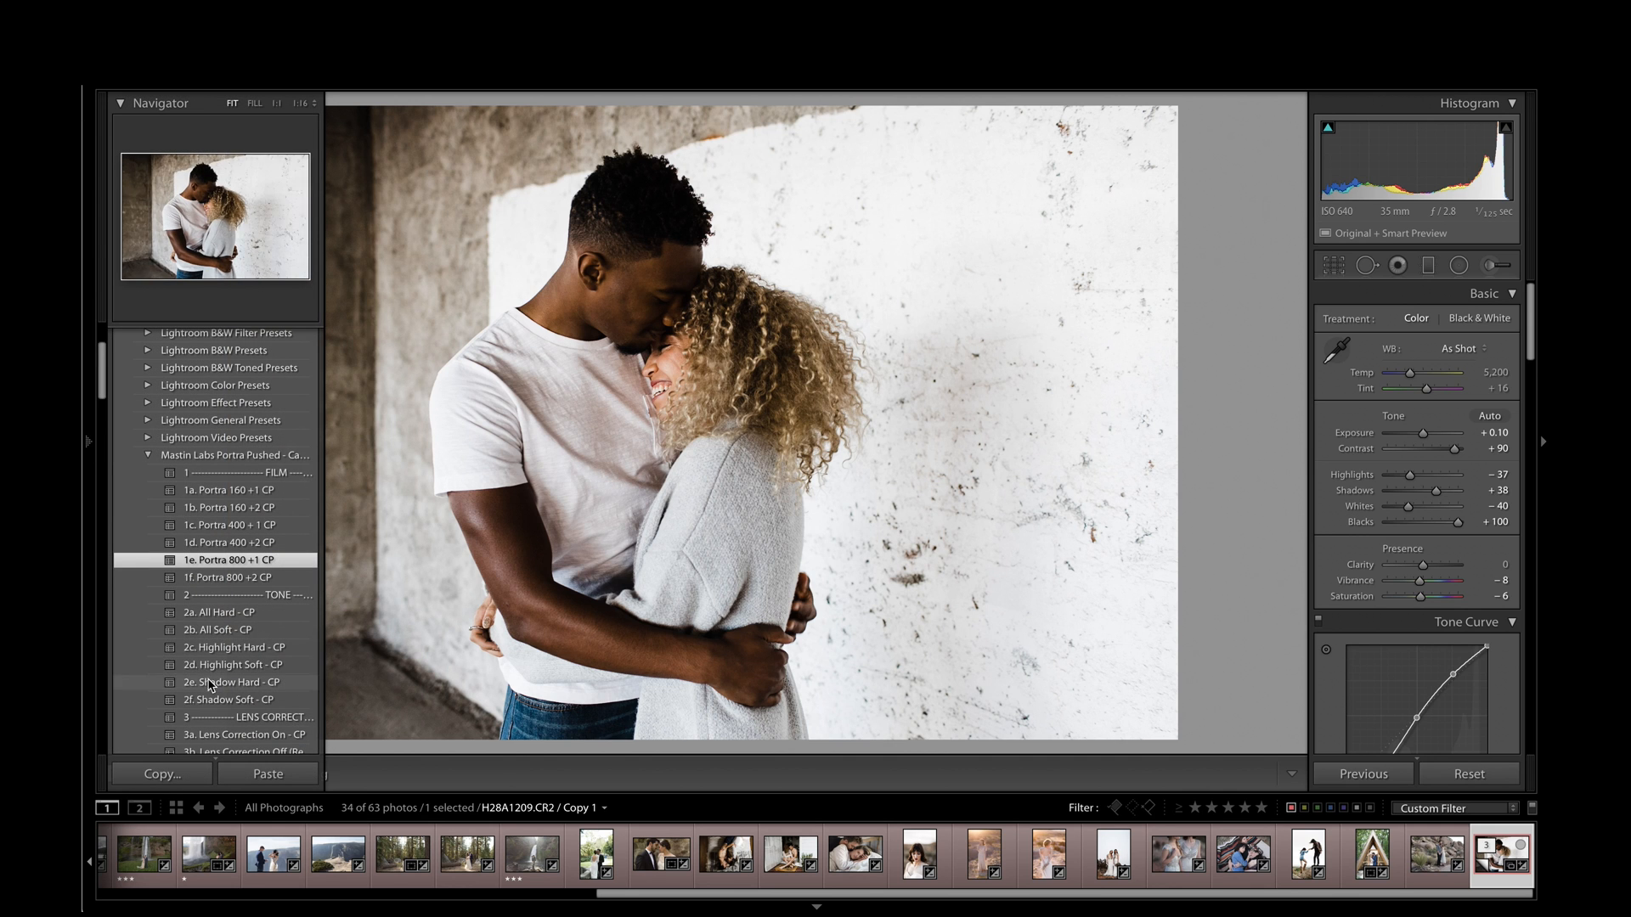
left_click(237, 635)
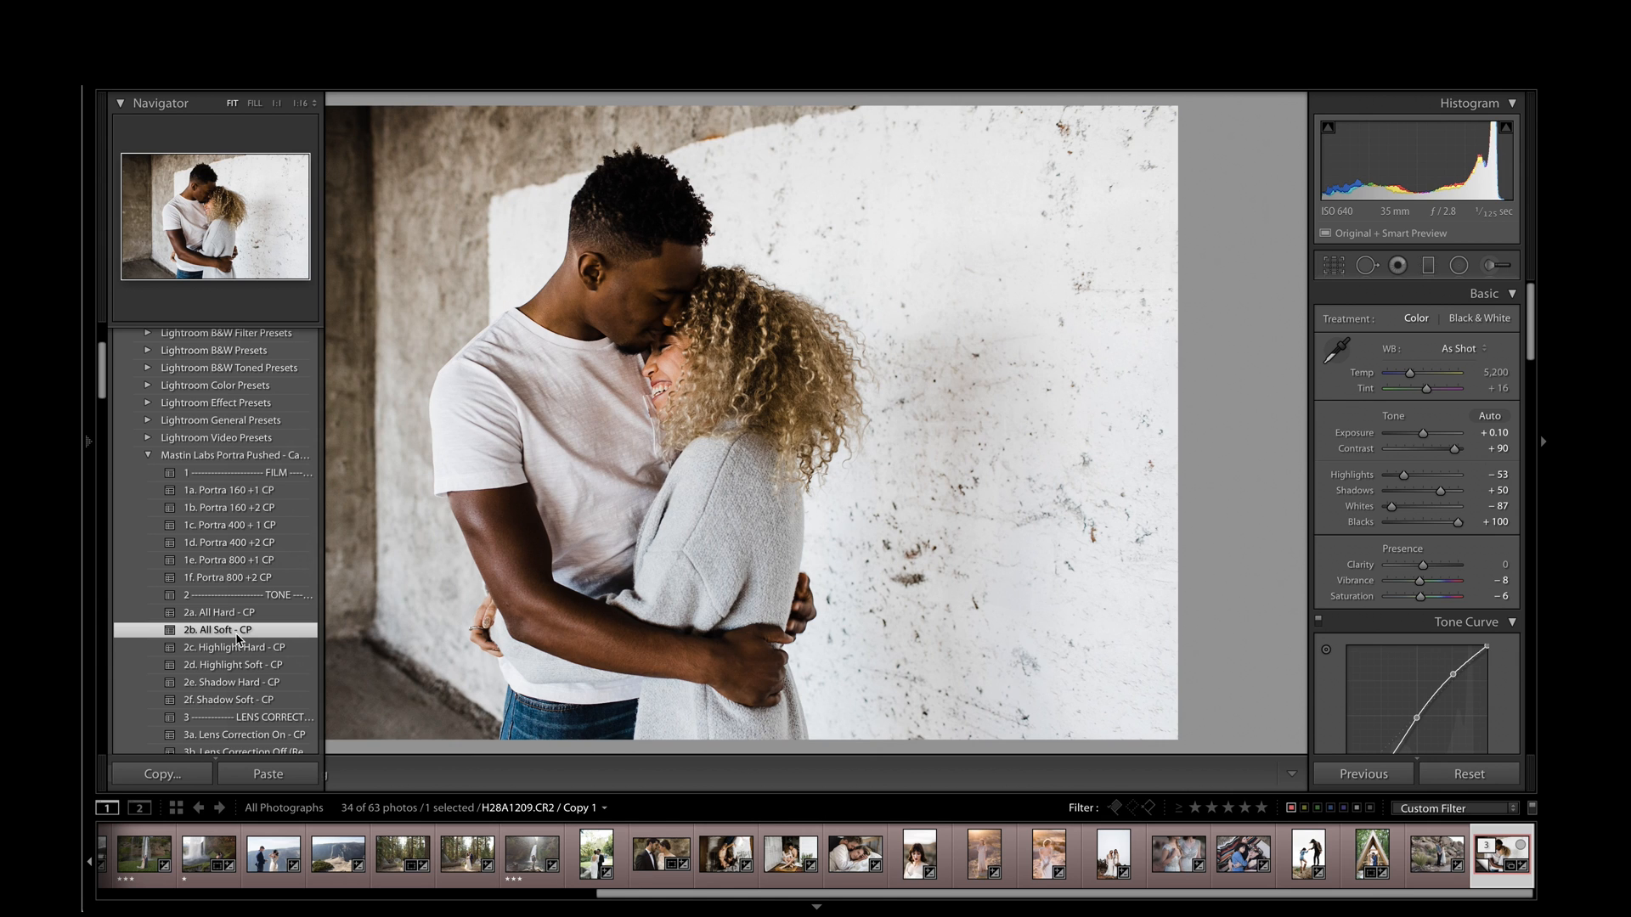
left_click(238, 618)
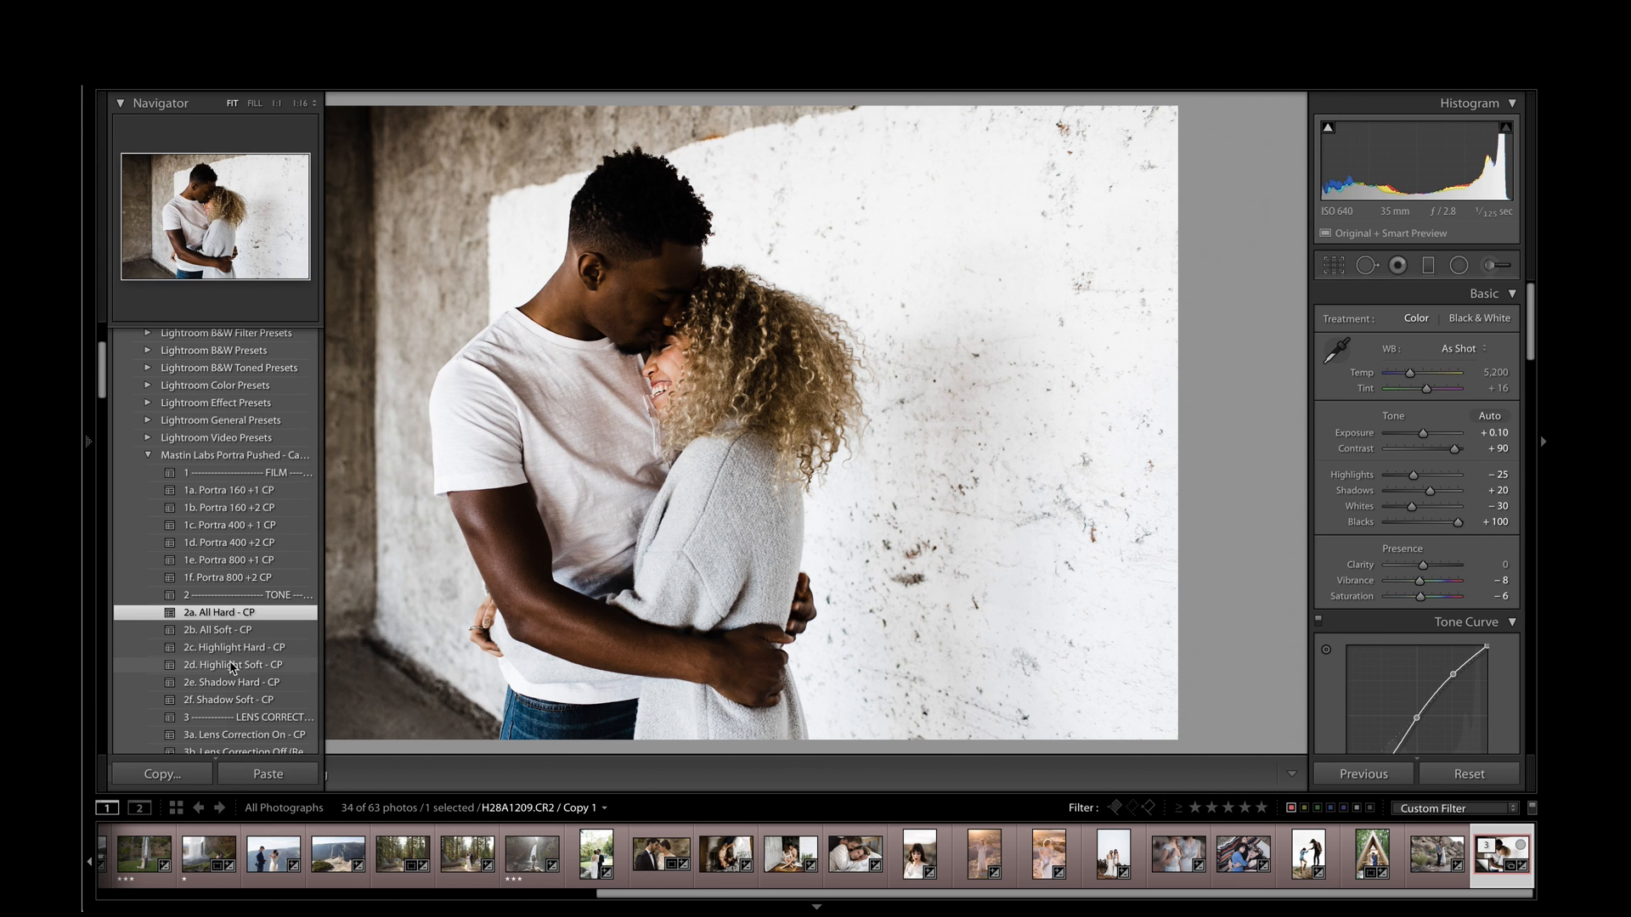
left_click(223, 701)
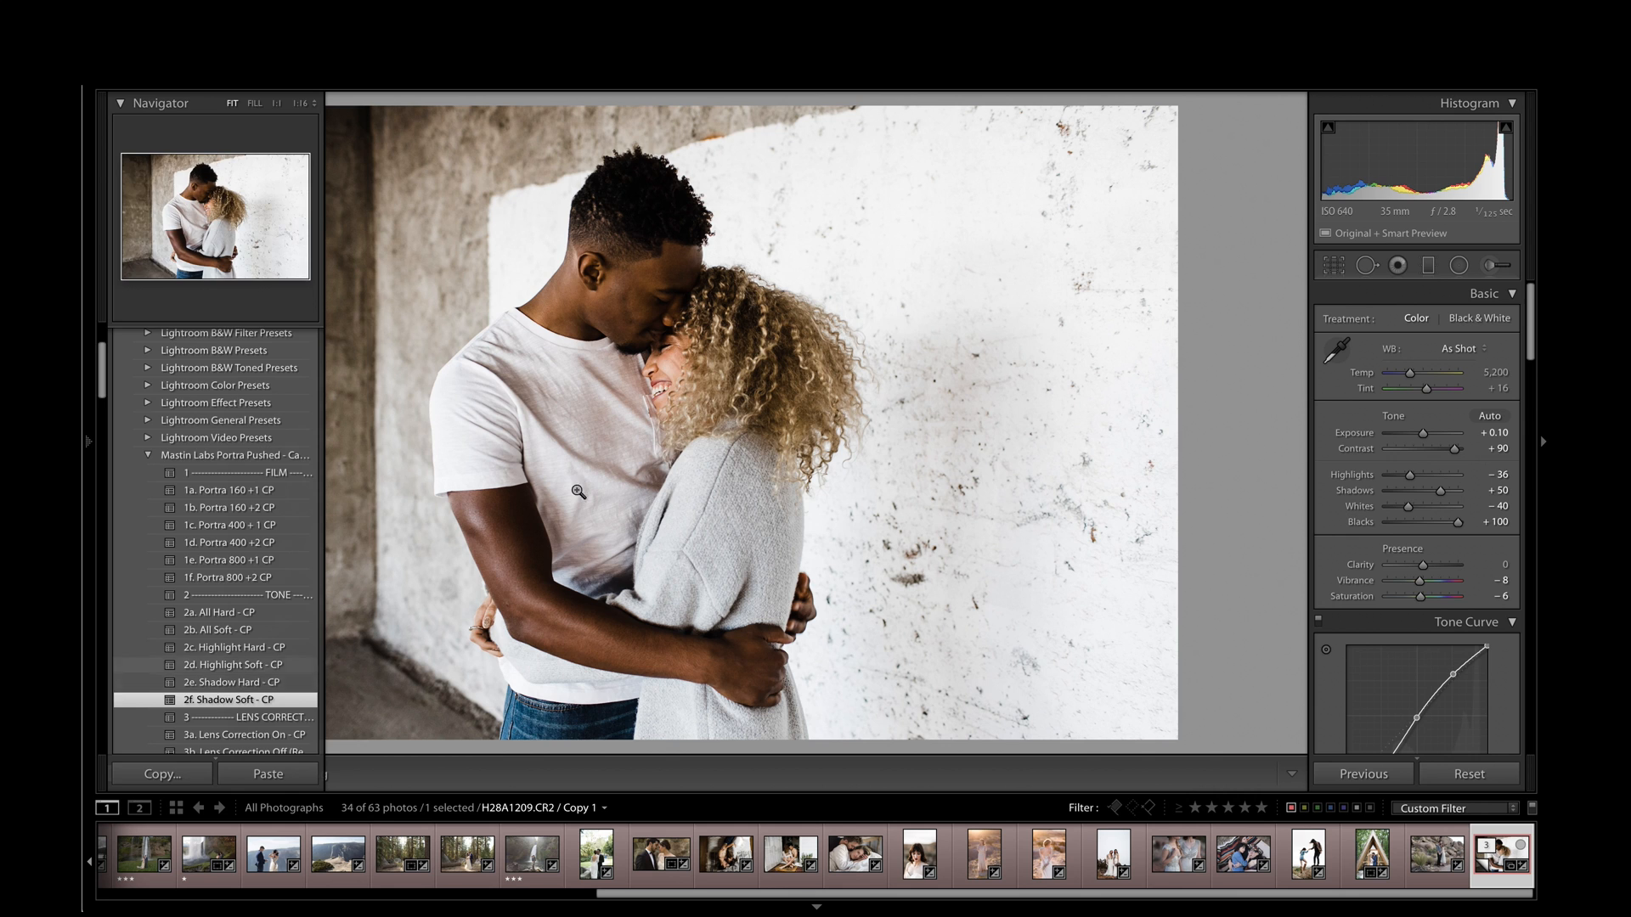
key("F7")
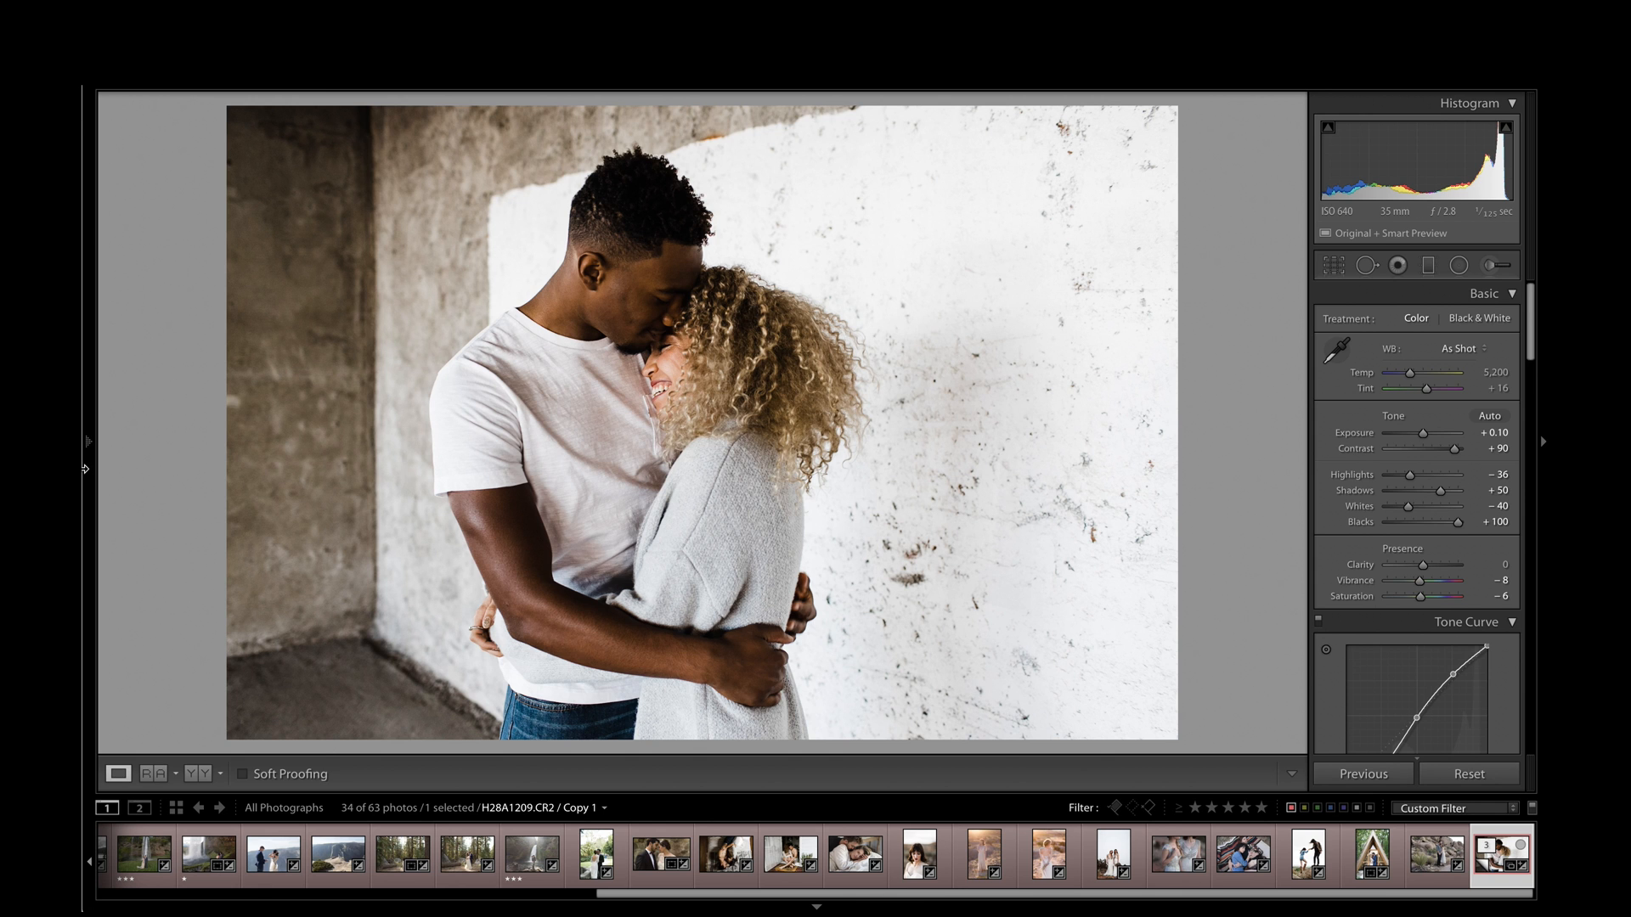
Step: Add film grain to the hugging couple photo with the 35mm Grain - CP preset
mouse_move(85, 466)
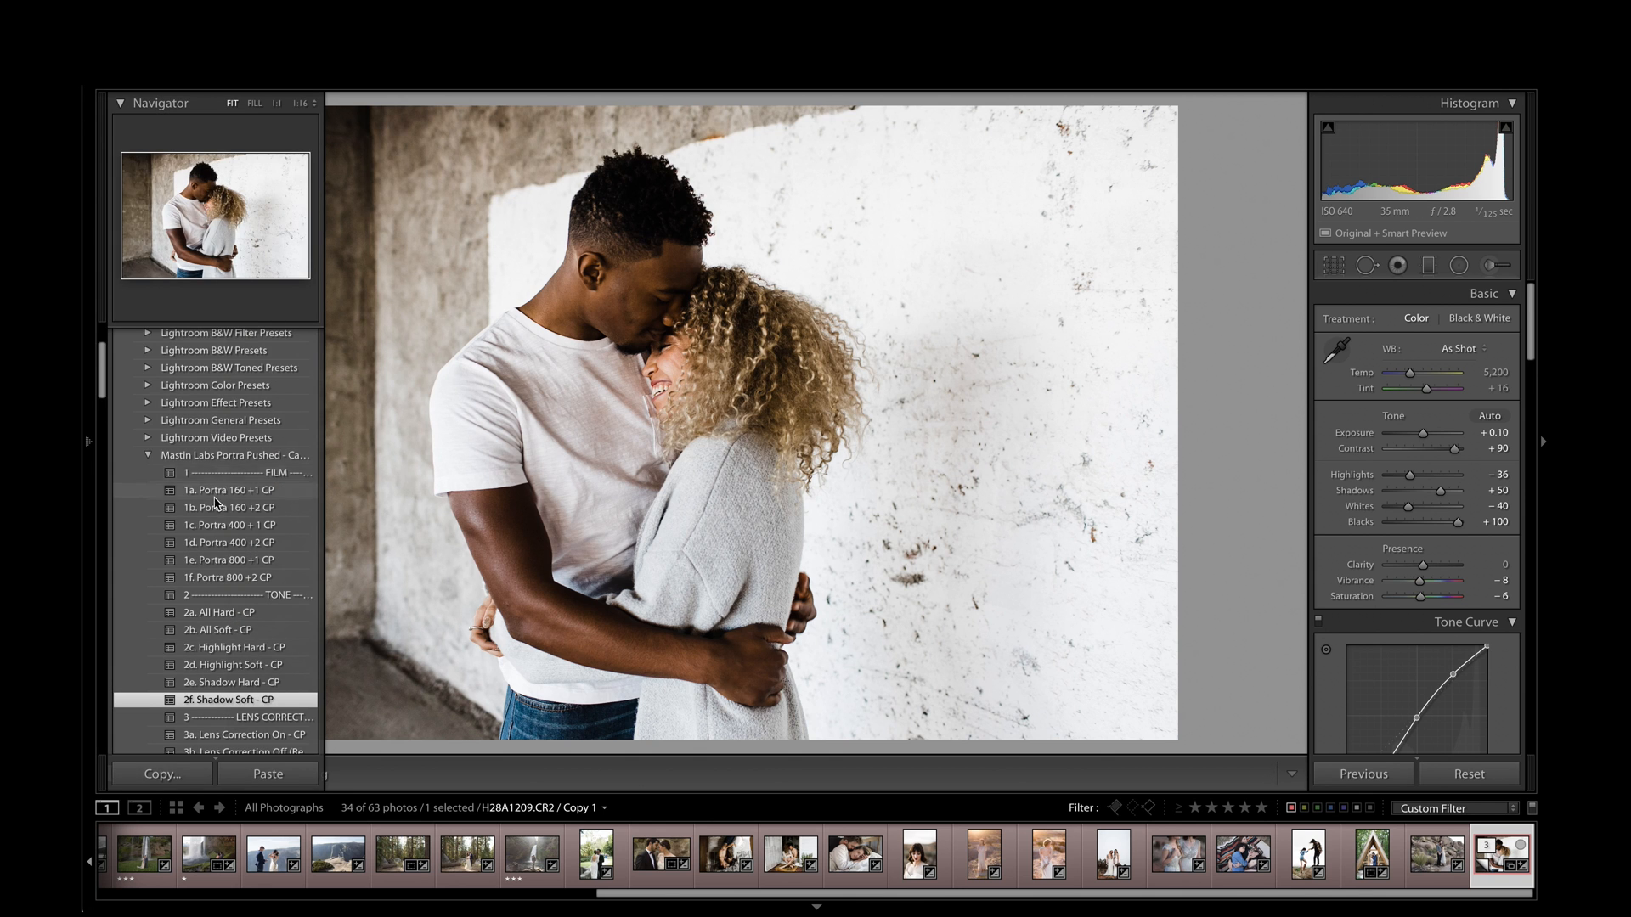
left_click(229, 617)
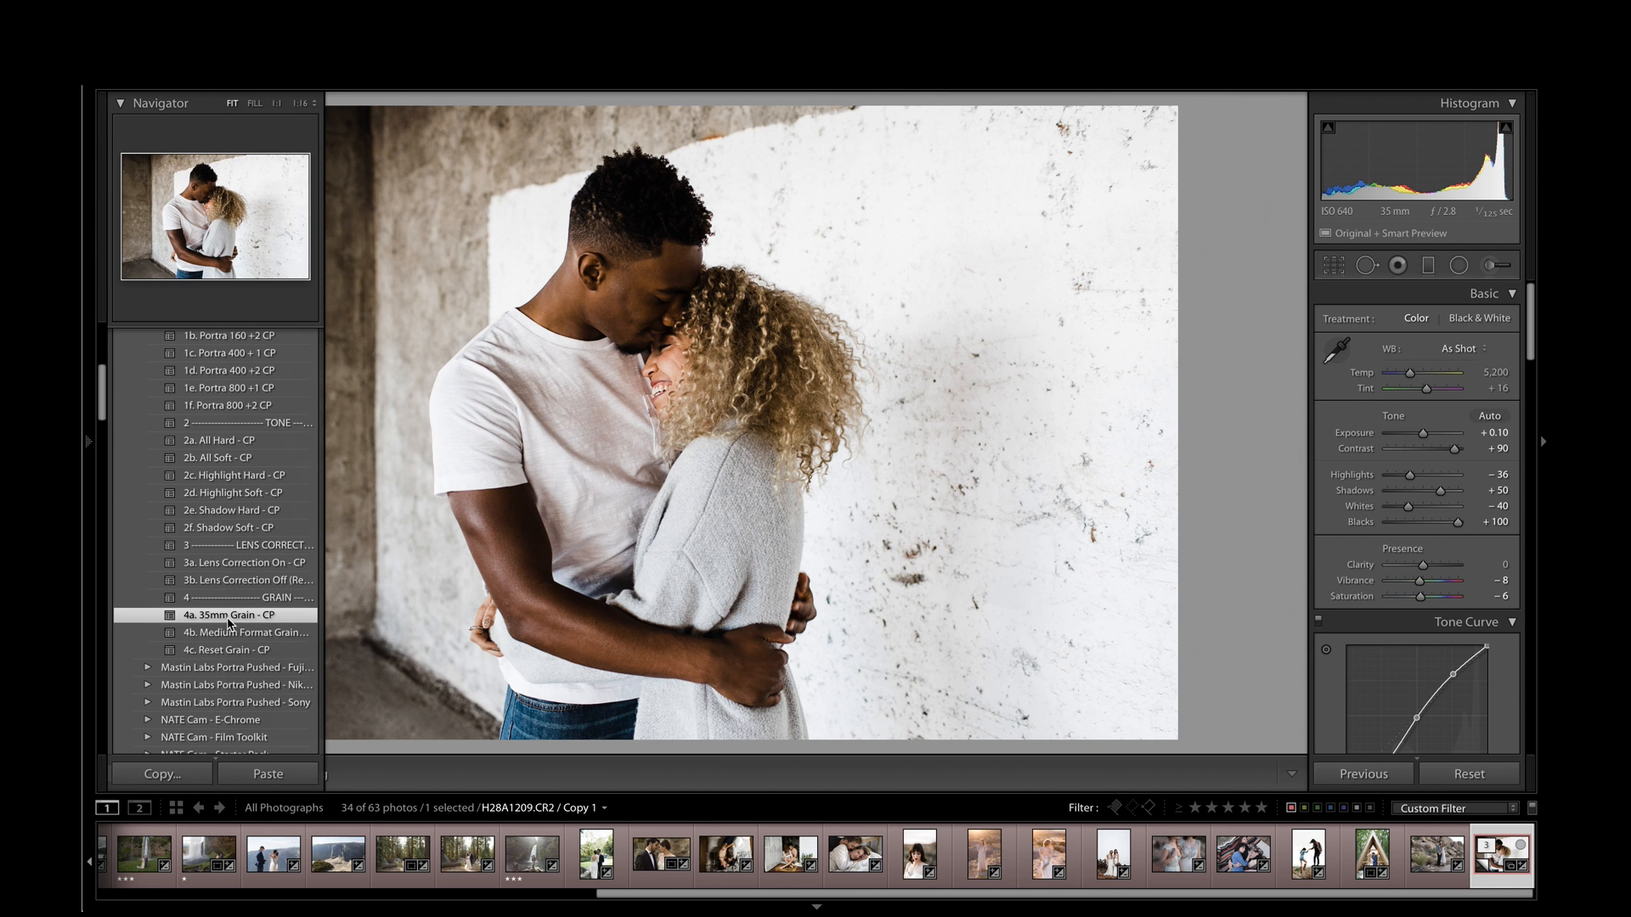